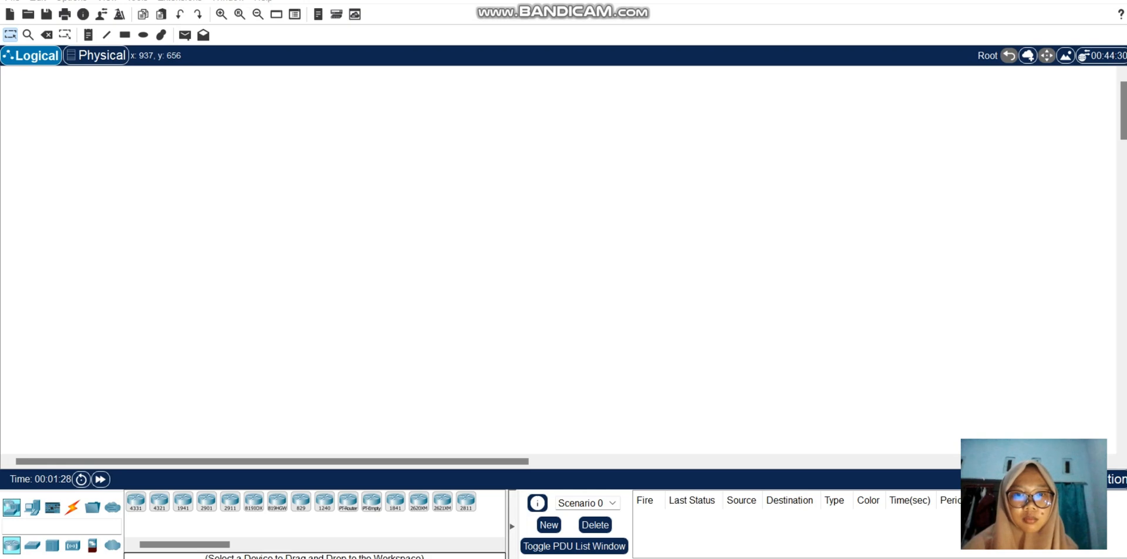
# Step: Open the Basic Switch and End Device Configuration lab PDF and place it side by side with Cisco Packet Tracer
pyautogui.moveTo(533, 557)
pyautogui.click(533, 499)
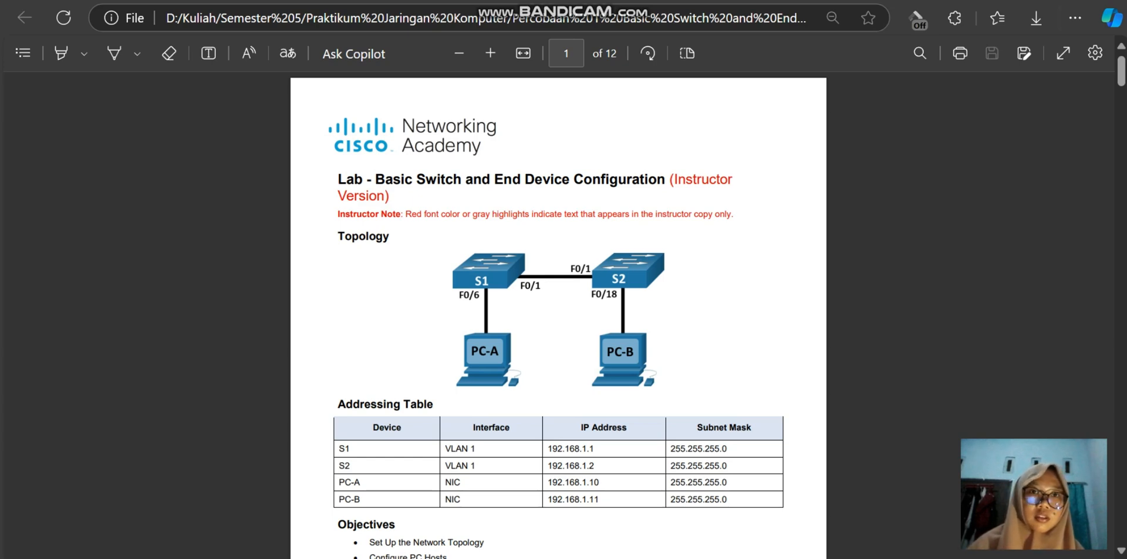
pyautogui.moveTo(1063, 1)
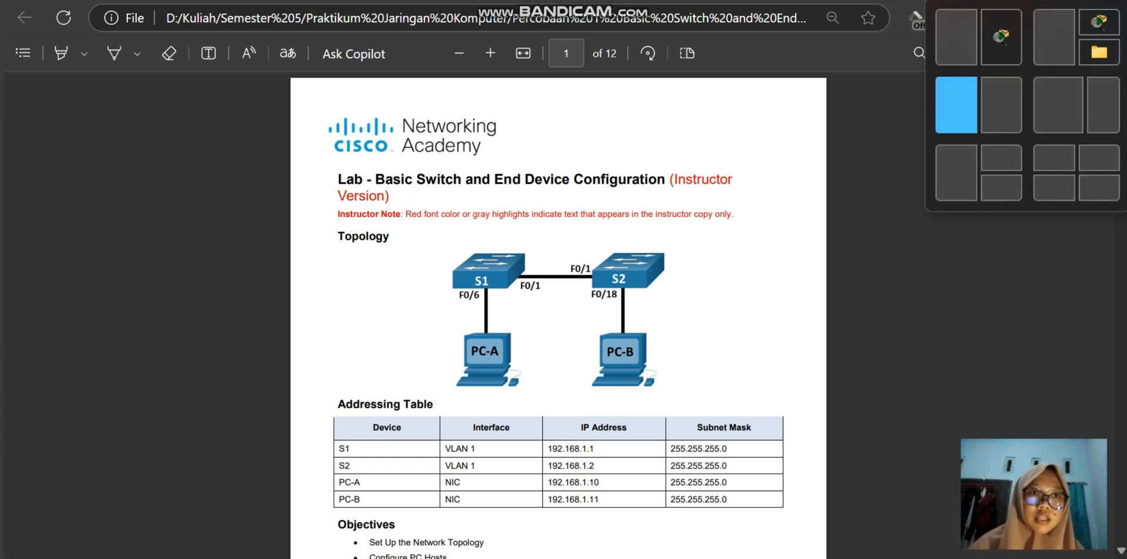
pyautogui.click(956, 104)
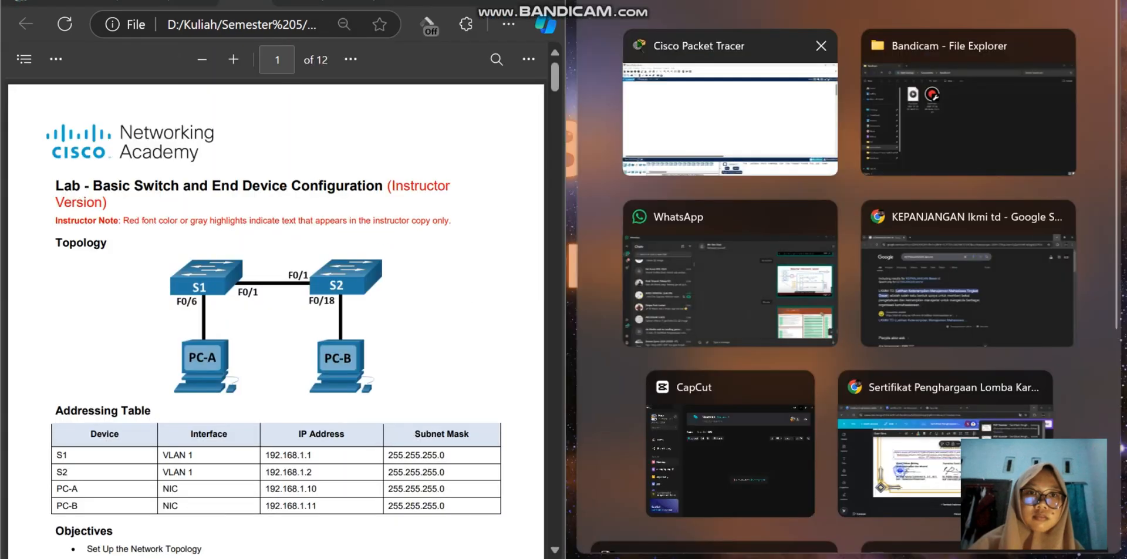
pyautogui.click(729, 118)
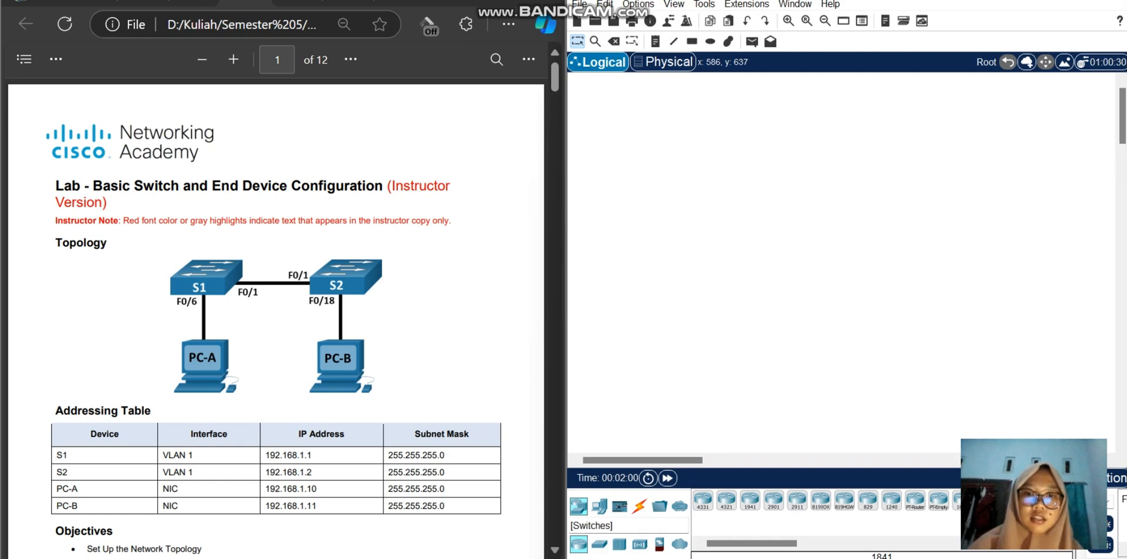
# Step: Place two 2960 switches side by side in the upper part of the logical workspace
pyautogui.click(599, 543)
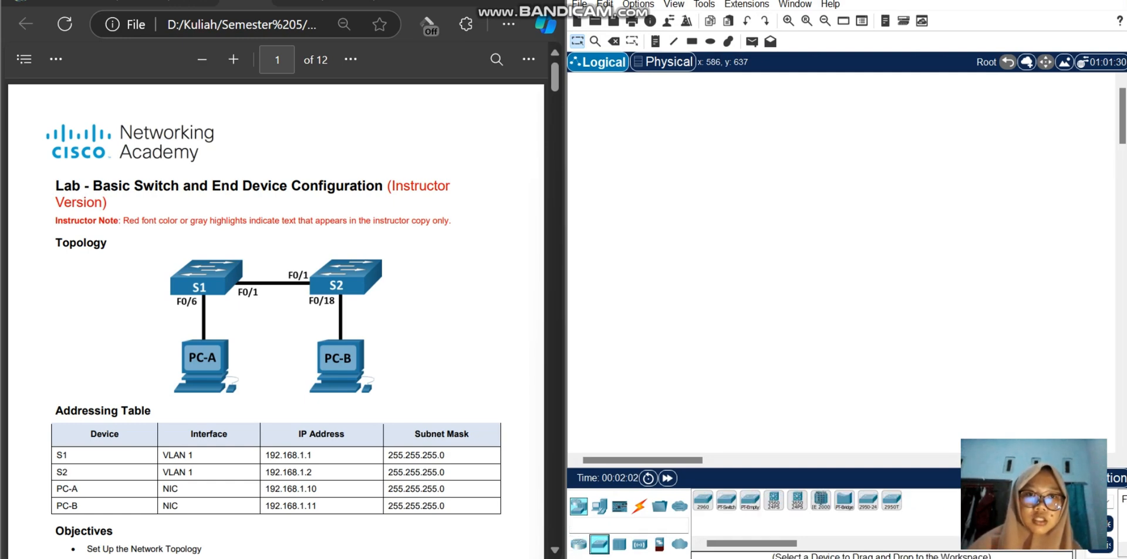
pyautogui.moveTo(703, 500); pyautogui.dragTo(717, 165)
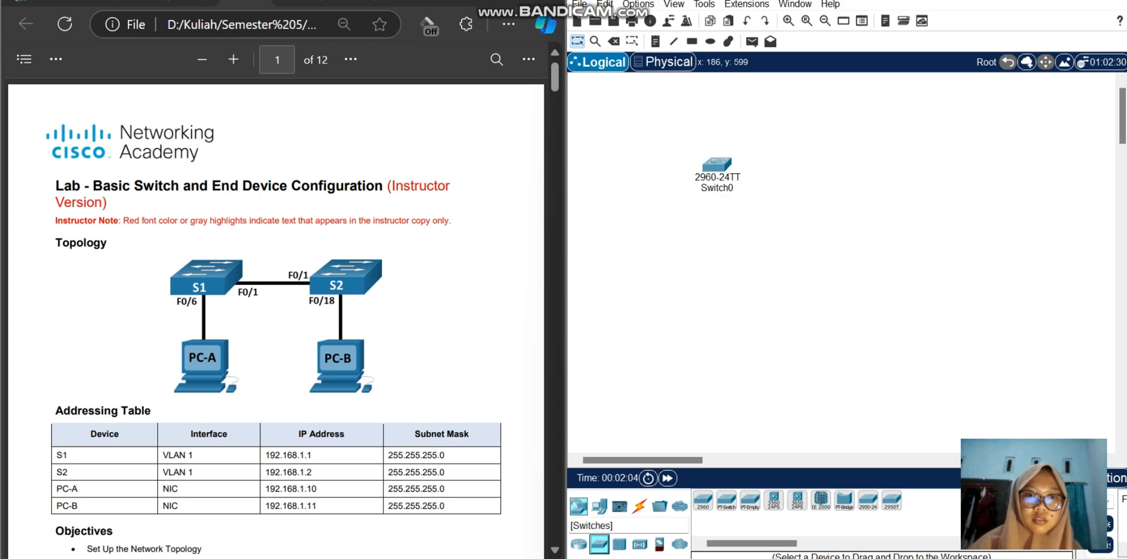
pyautogui.moveTo(702, 500); pyautogui.dragTo(812, 169)
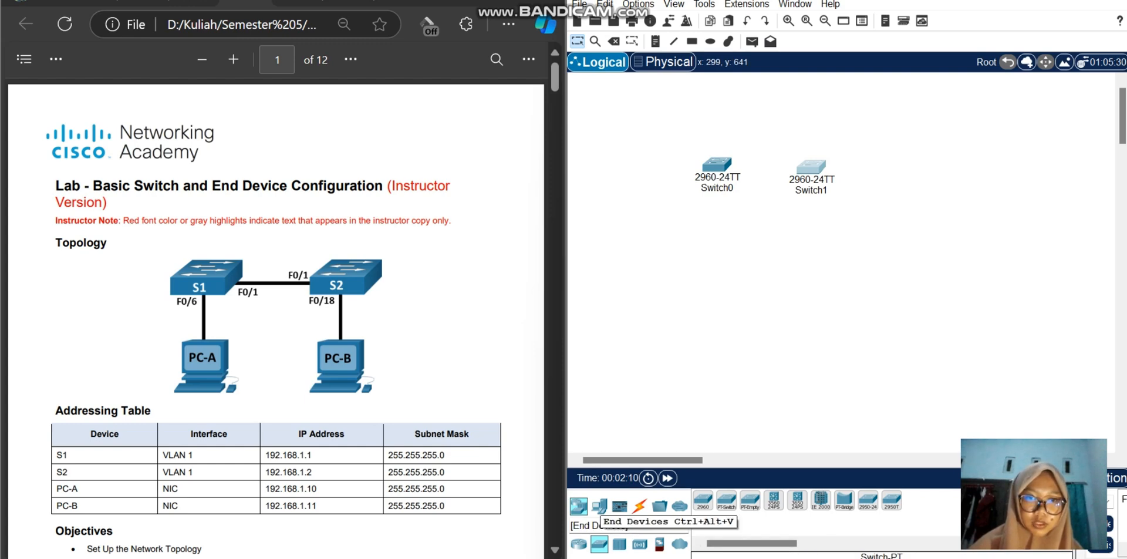
# Step: Add two PCs, one below each switch, and nudge both slightly closer to the switches
pyautogui.click(599, 506)
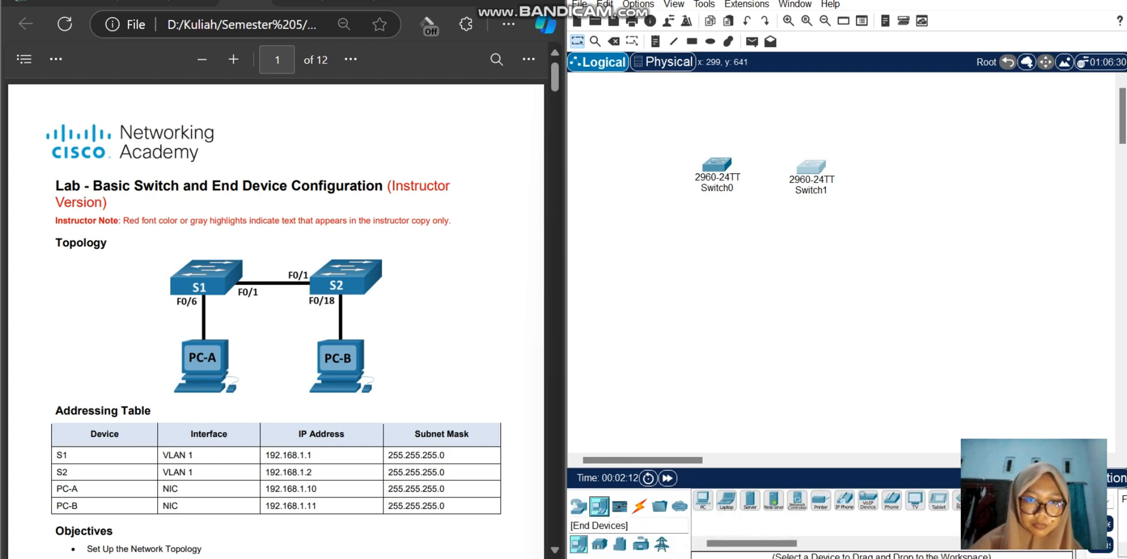
pyautogui.moveTo(702, 500); pyautogui.dragTo(718, 273)
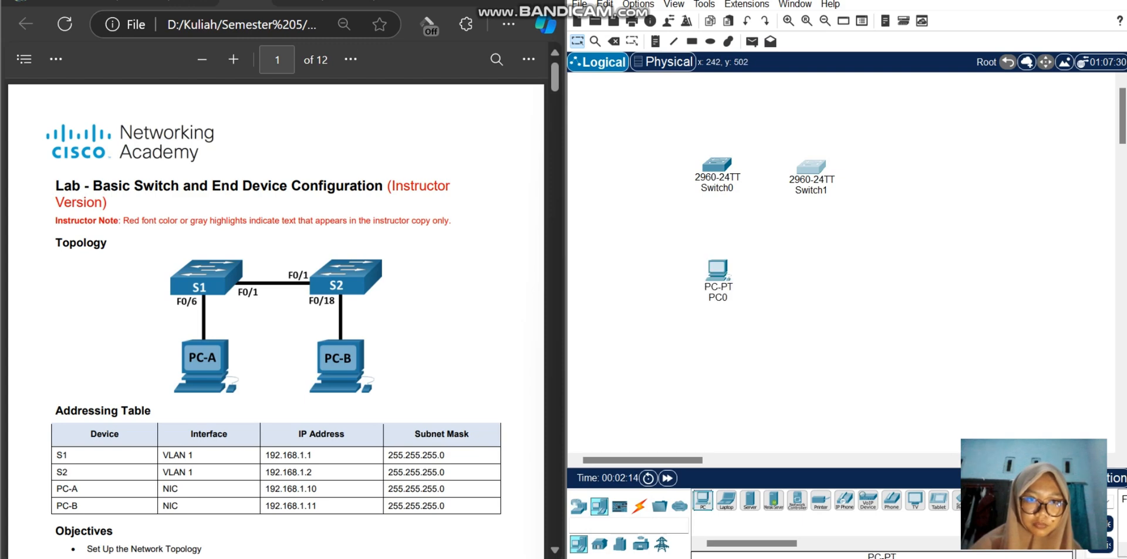
pyautogui.moveTo(702, 500); pyautogui.dragTo(810, 271)
pyautogui.moveTo(722, 283); pyautogui.dragTo(722, 268)
pyautogui.moveTo(814, 279); pyautogui.dragTo(814, 265)
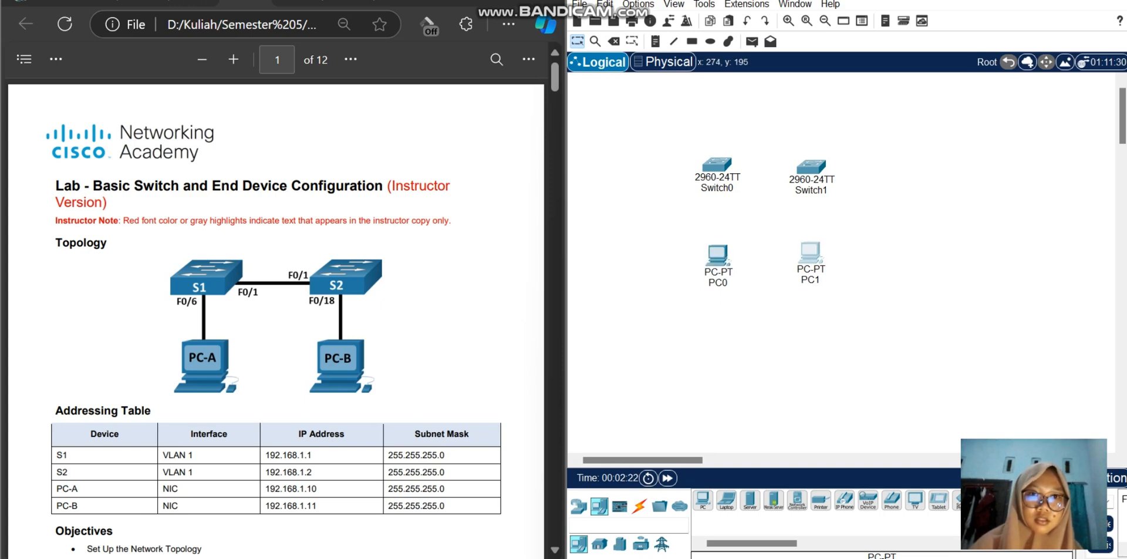
# Step: Rename the first switch, Switch0, as S1
pyautogui.click(718, 188)
pyautogui.click(735, 189)
pyautogui.press('BackSpace')
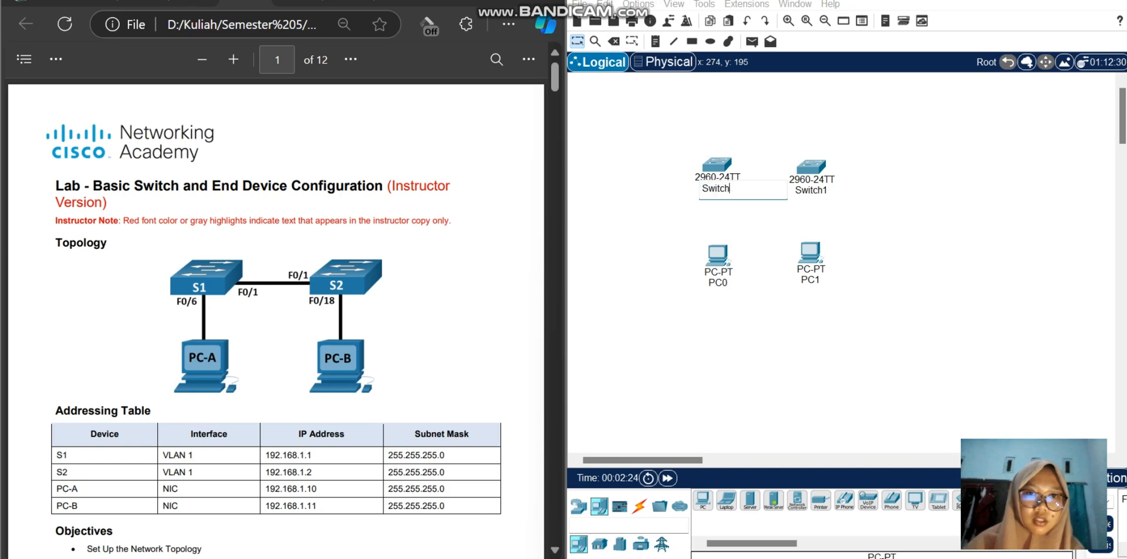
pyautogui.press('BackSpace')
pyautogui.press('BackSpace')
pyautogui.press('BackSpace')
pyautogui.press('BackSpace')
pyautogui.press('BackSpace')
pyautogui.write('1')
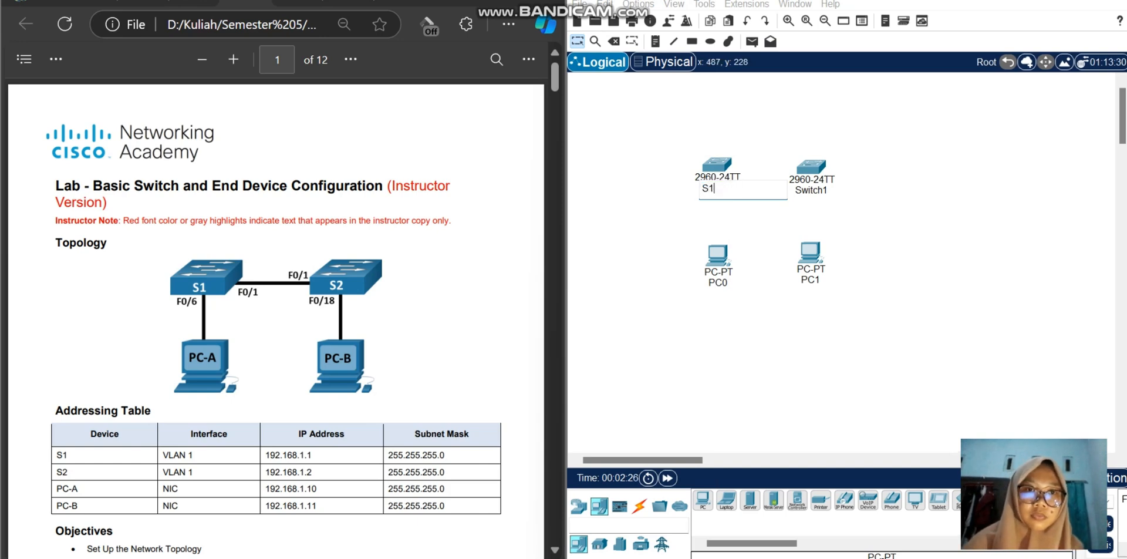
# Step: Rename the second switch, Switch1, as S2
pyautogui.click(818, 190)
pyautogui.press('Right')
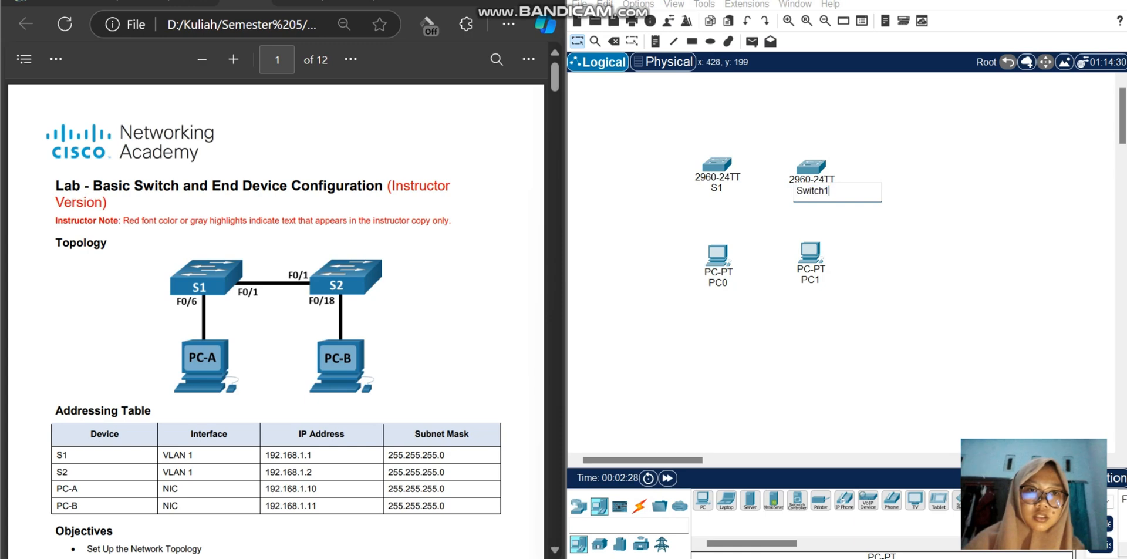
pyautogui.press('BackSpace')
pyautogui.press('BackSpace')
pyautogui.press('BackSpace')
pyautogui.press('BackSpace')
pyautogui.press('BackSpace')
pyautogui.press('BackSpace')
pyautogui.write('2')
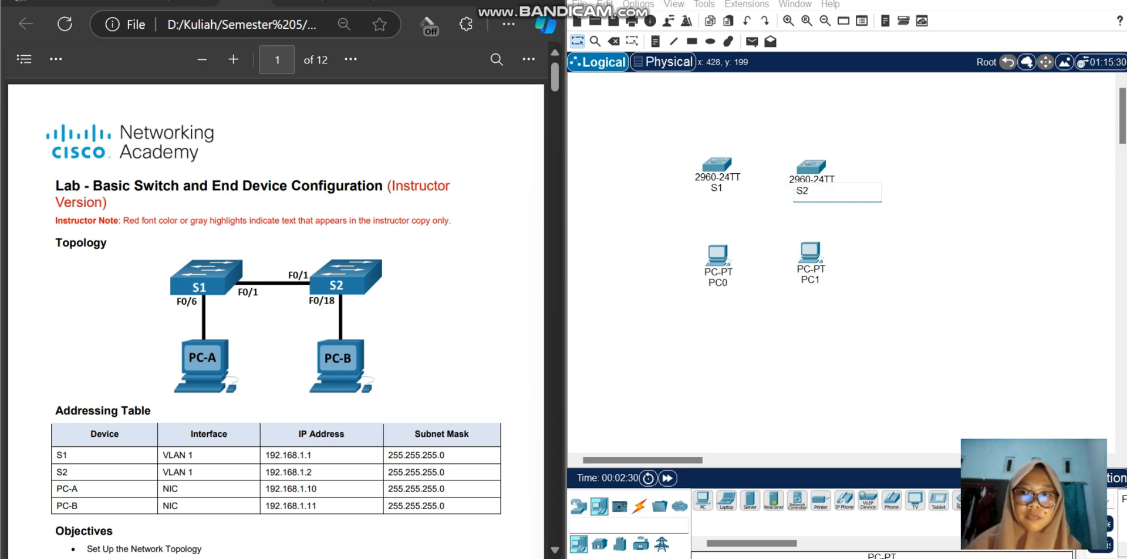
pyautogui.press('Return')
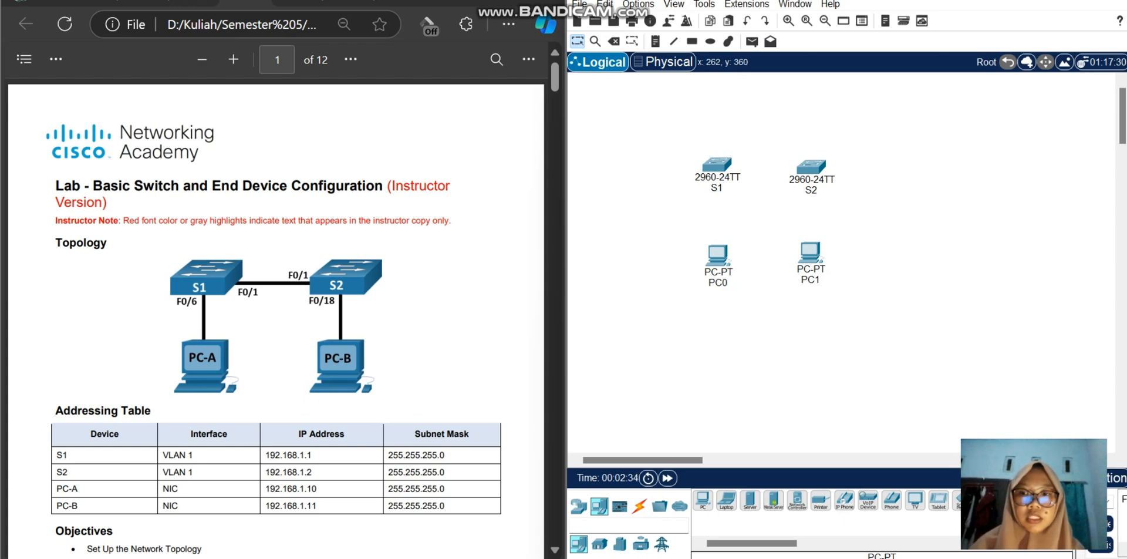
# Step: Rename the PC below S1 as PC-A and the PC below S2 as PC-B
pyautogui.click(722, 284)
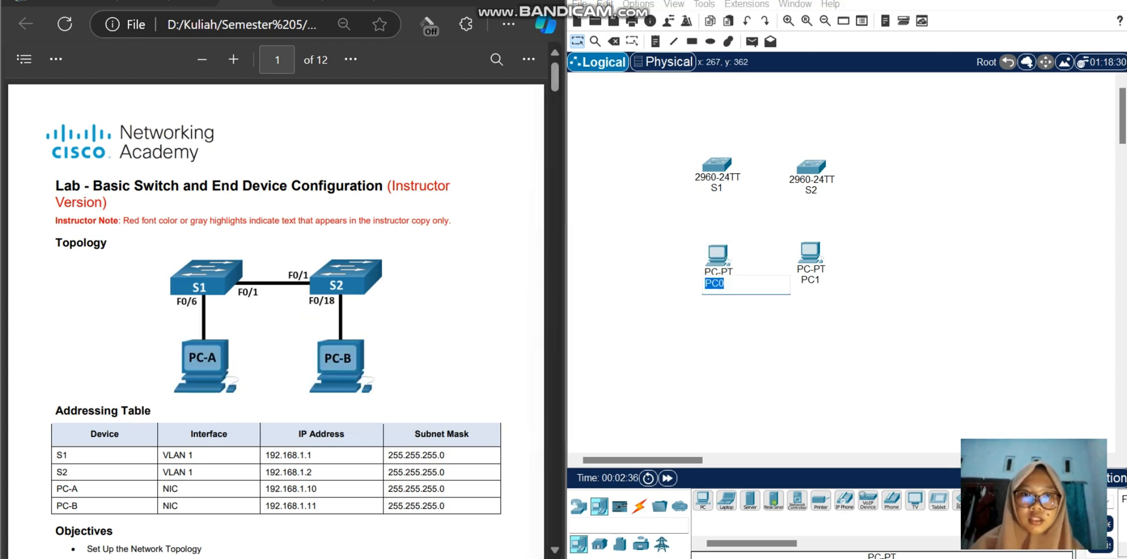
pyautogui.write('PC-A')
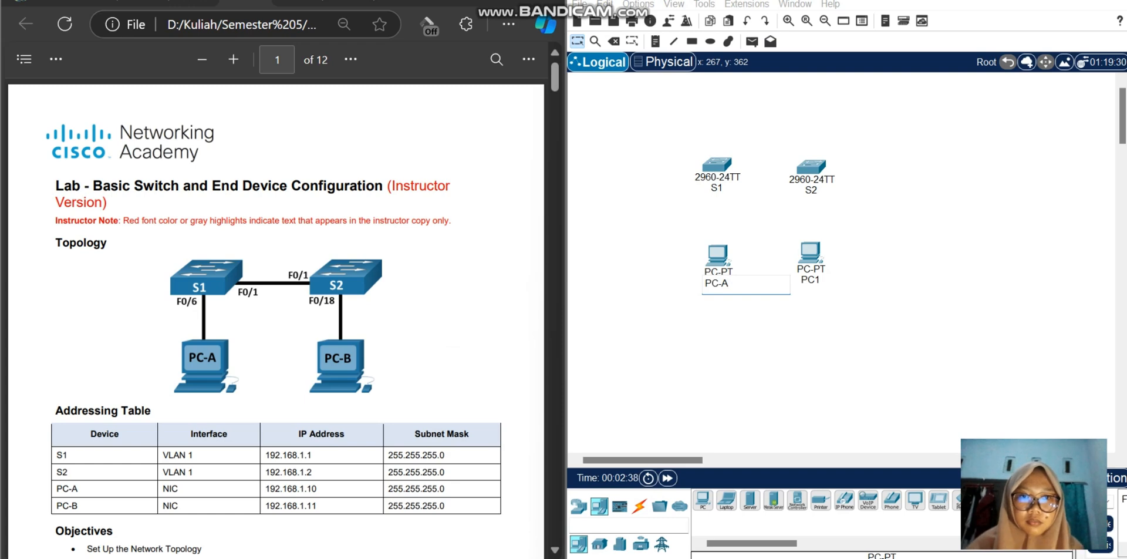
pyautogui.press('Return')
pyautogui.click(816, 280)
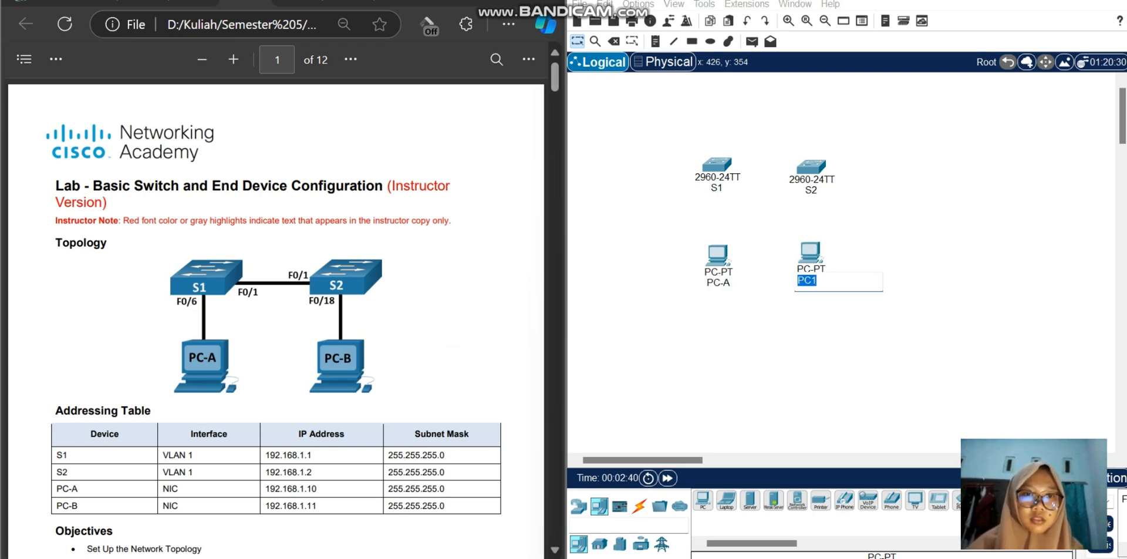
pyautogui.write('PC')
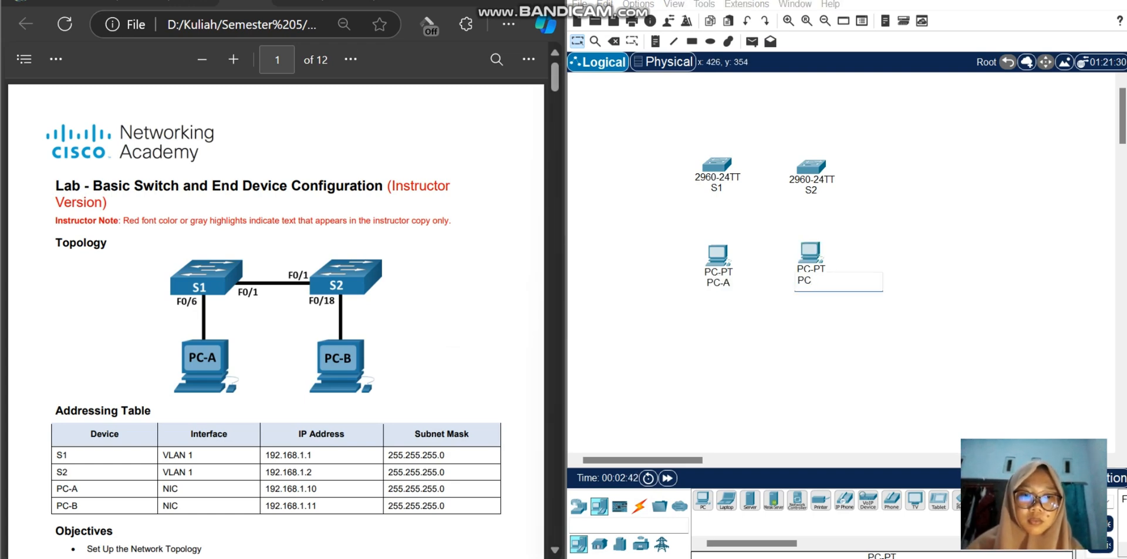
pyautogui.write('-B')
pyautogui.press('Return')
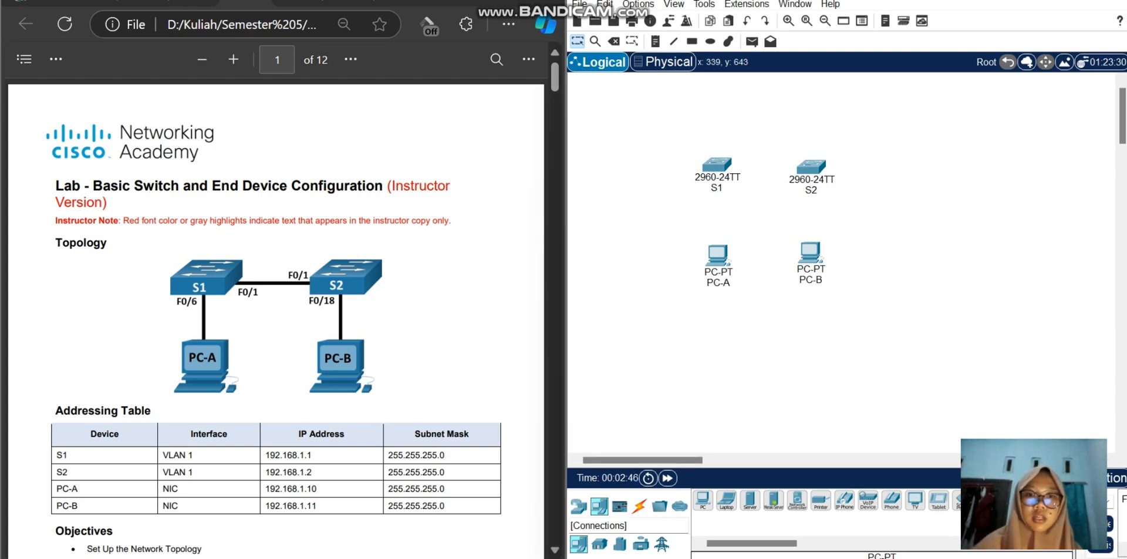
# Step: Connect PC-A's FastEthernet0 to S1's FastEthernet0/6 with a copper straight-through cable
pyautogui.click(639, 506)
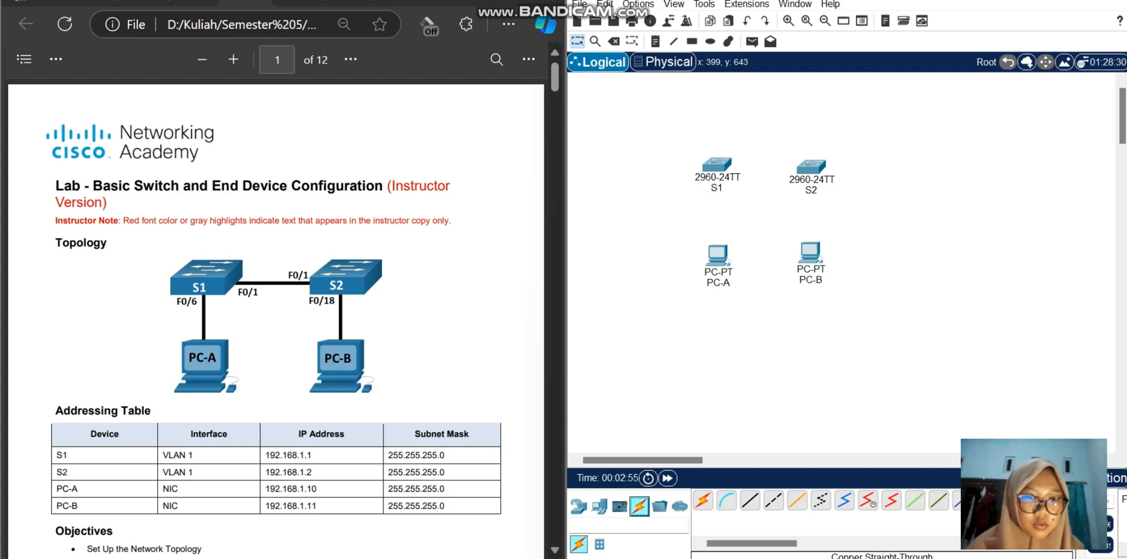
pyautogui.click(749, 500)
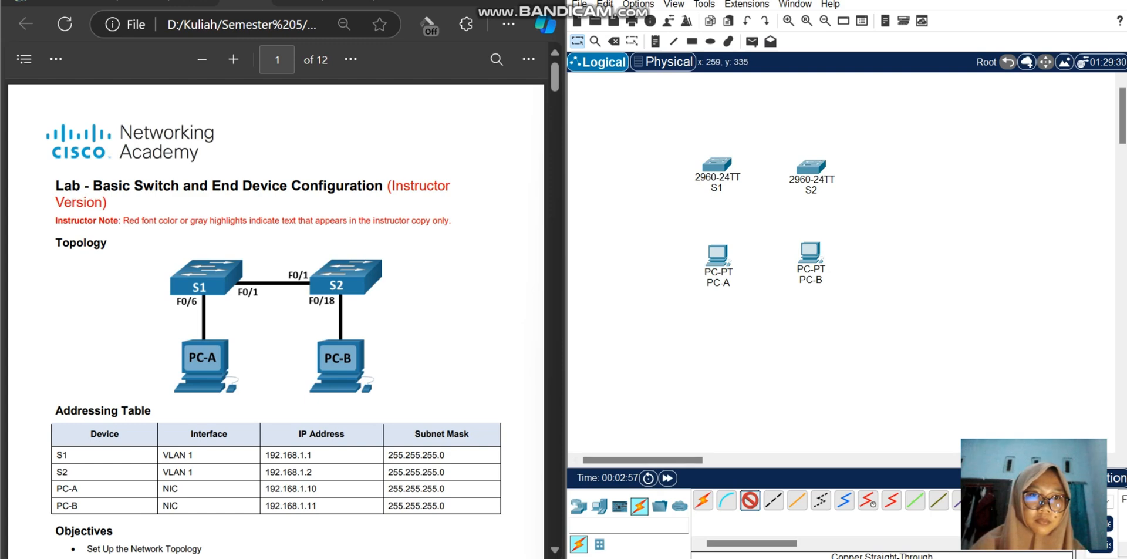
pyautogui.click(717, 255)
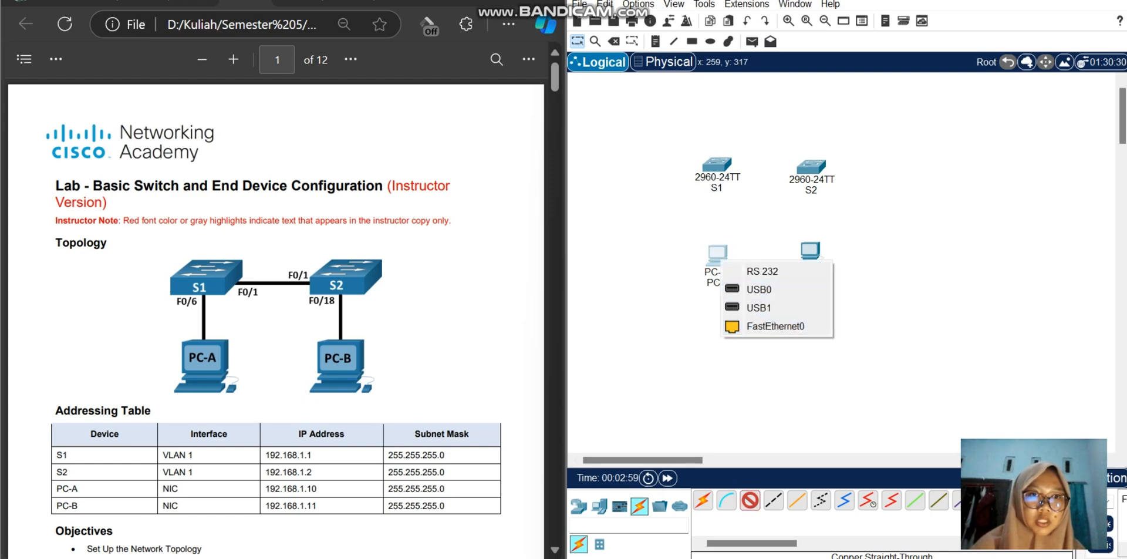
pyautogui.click(774, 326)
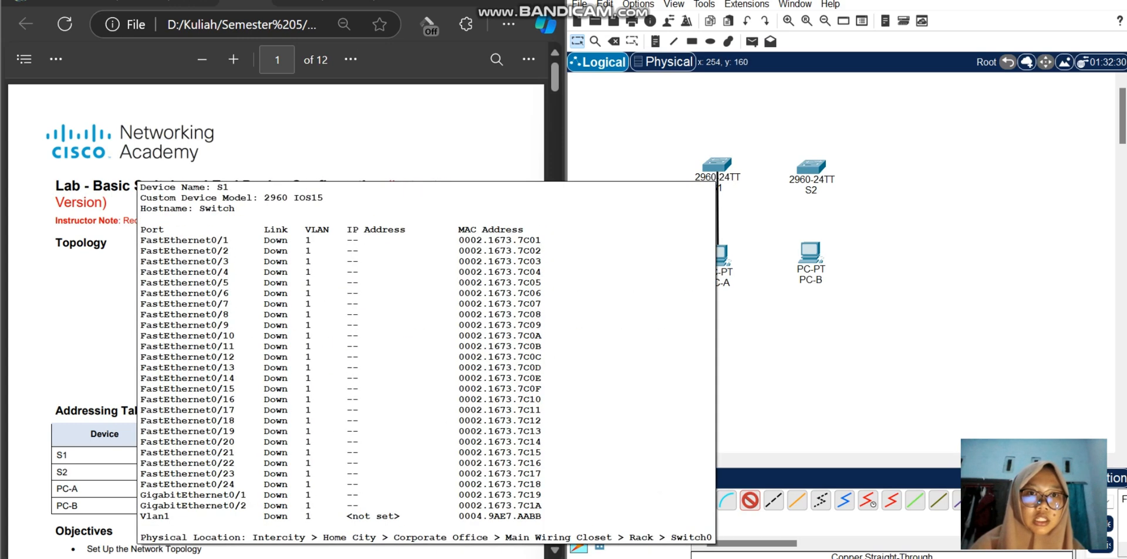
pyautogui.click(716, 168)
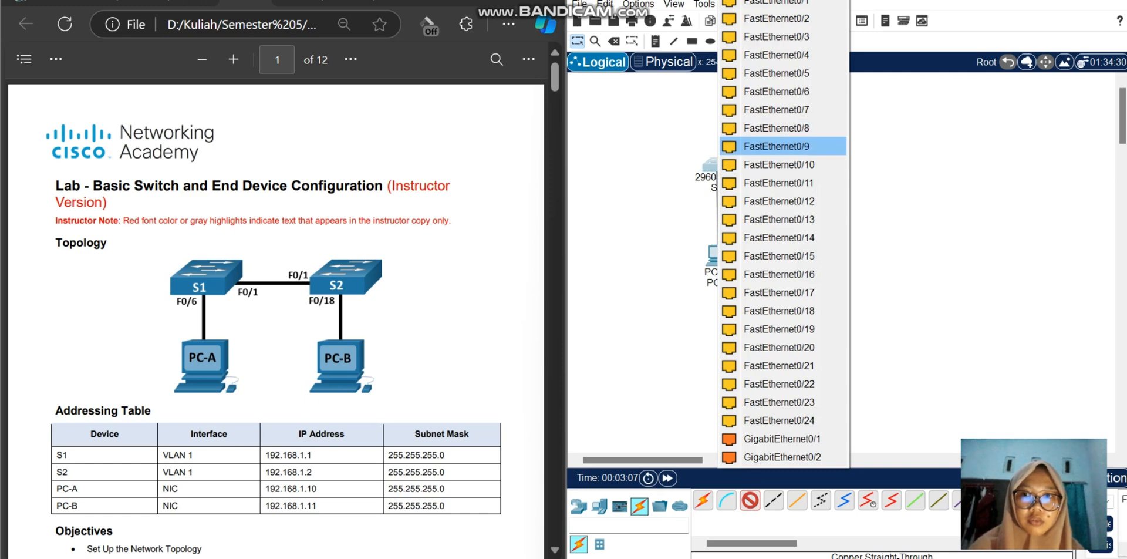
pyautogui.click(775, 92)
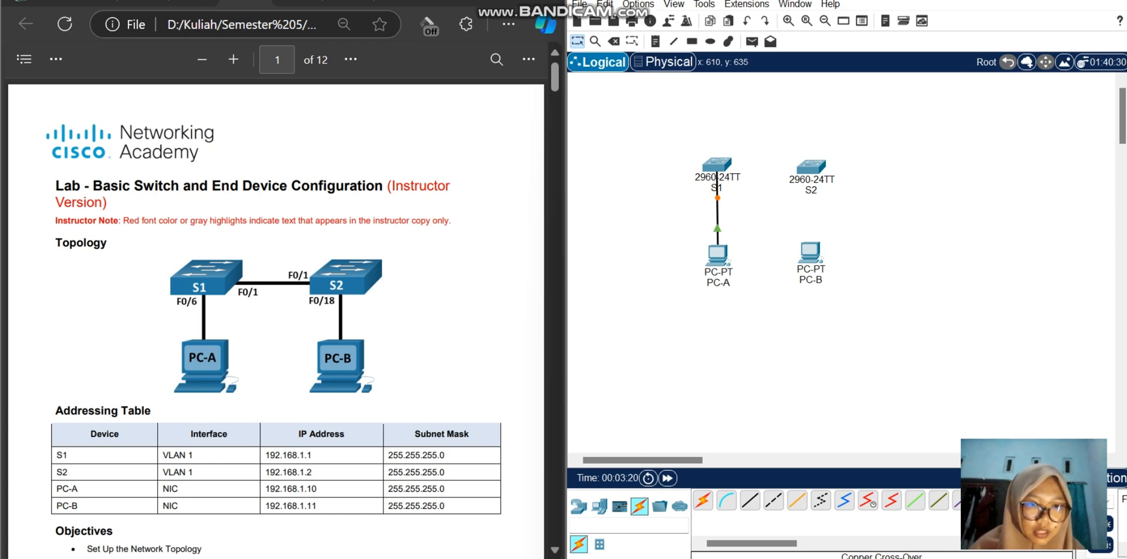
# Step: Link S1's FastEthernet0/1 to S2's FastEthernet0/1 with a copper cross-over cable, and move S2 and PC-B farther from S1 and PC-A
pyautogui.click(773, 500)
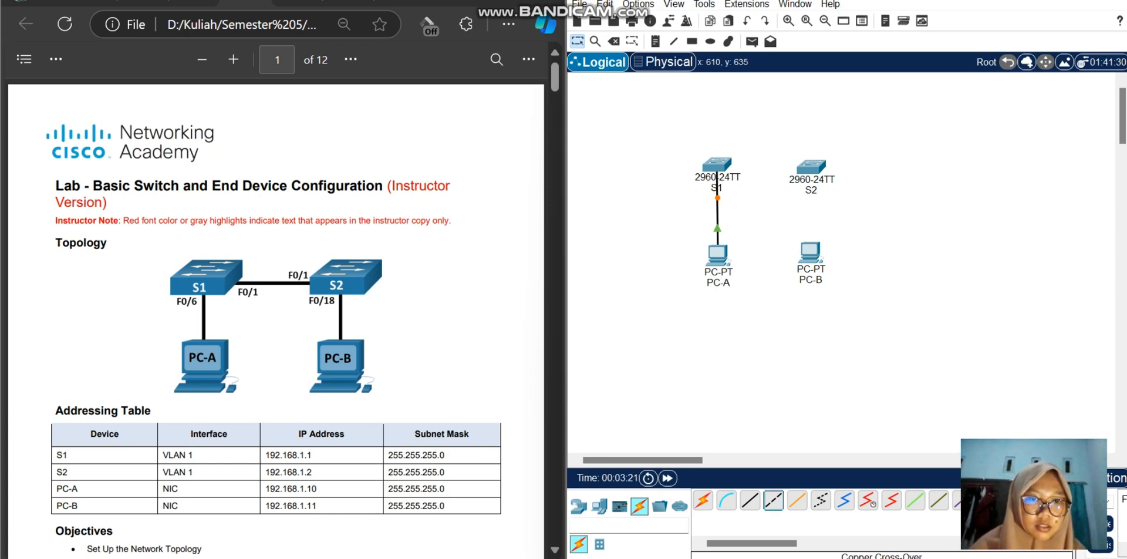
pyautogui.click(717, 164)
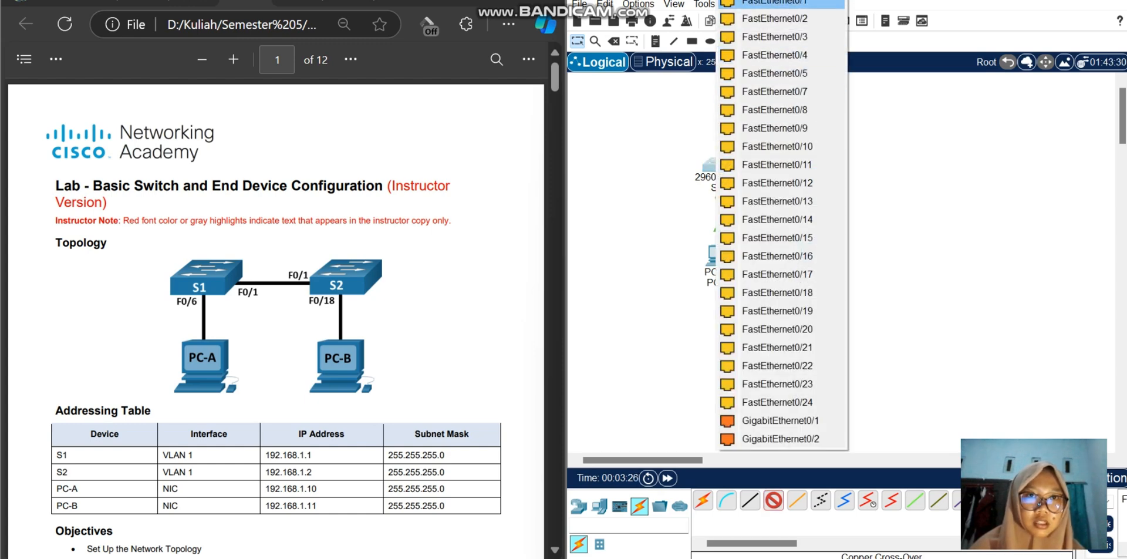
pyautogui.click(775, 3)
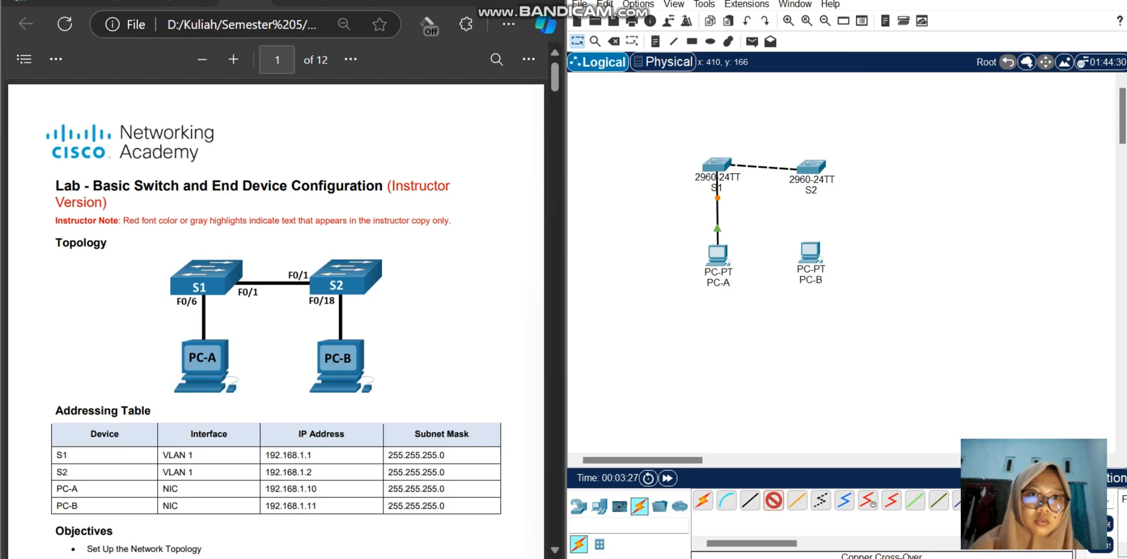
pyautogui.click(809, 168)
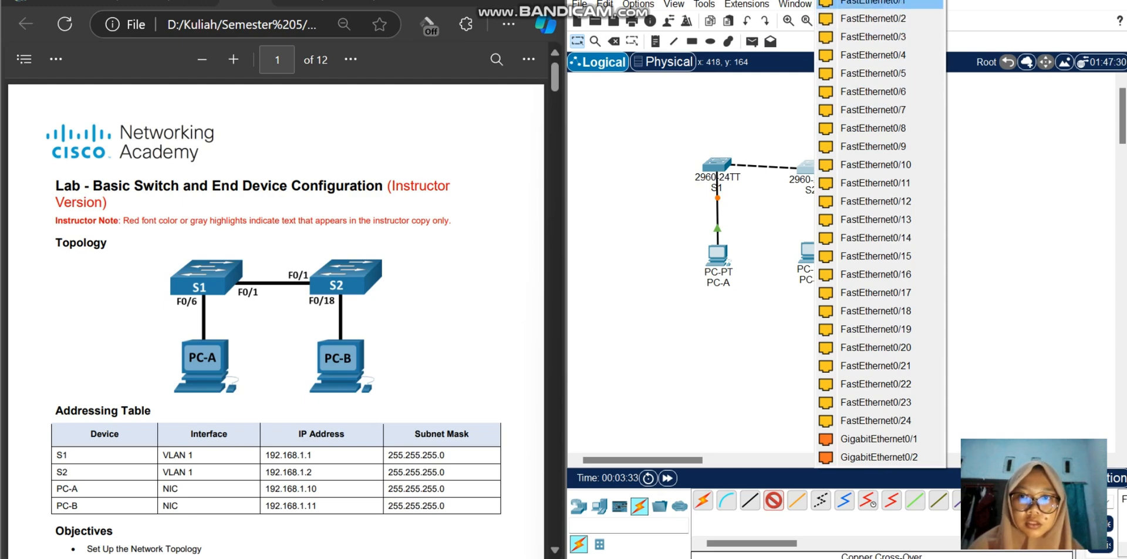
pyautogui.click(873, 2)
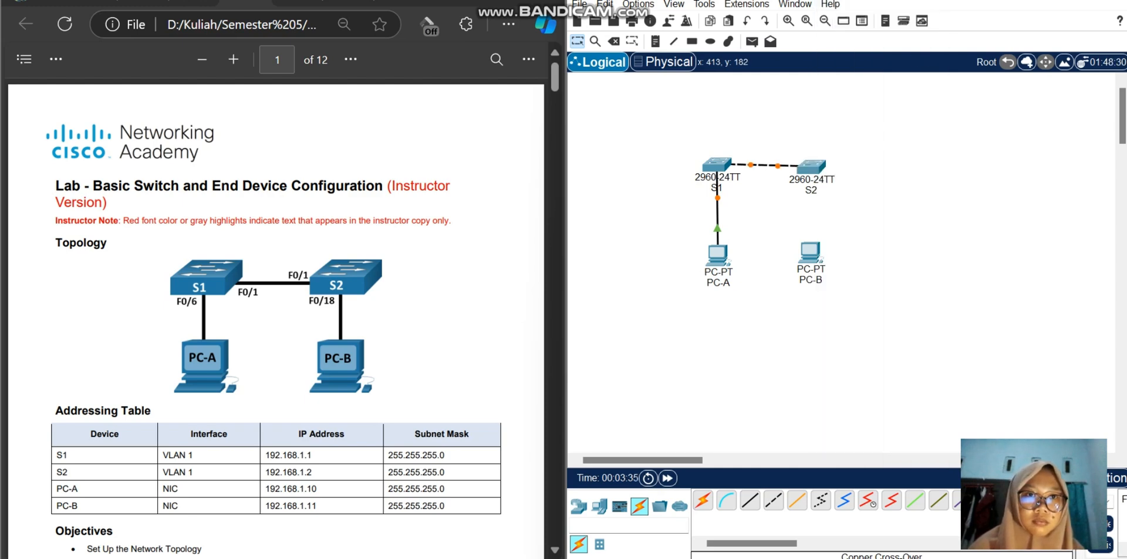
pyautogui.moveTo(810, 252); pyautogui.dragTo(835, 252)
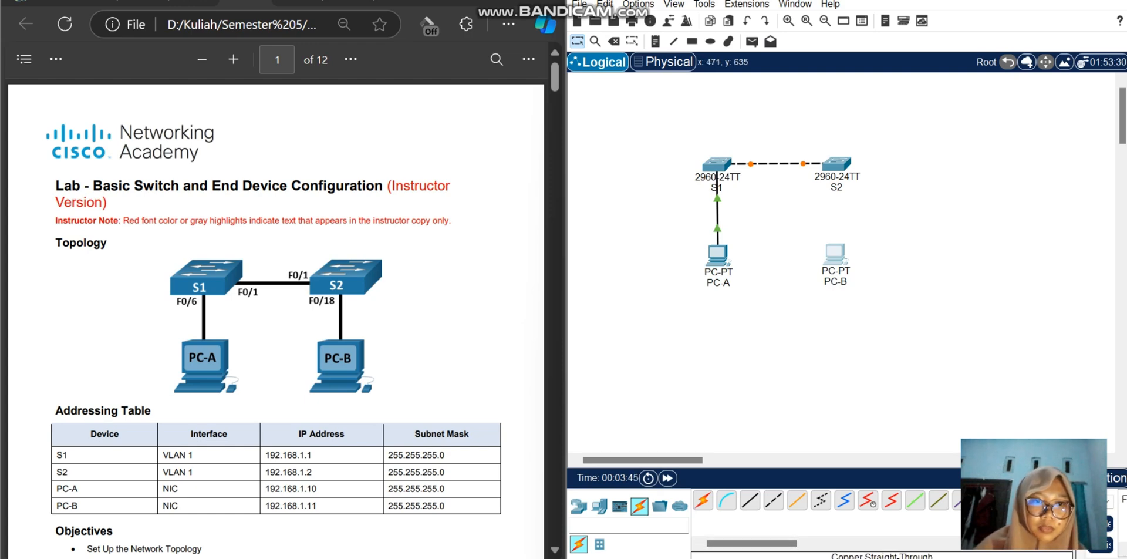
# Step: Connect S2's FastEthernet0/18 to PC-B's FastEthernet0 with a copper straight-through cable
pyautogui.click(750, 500)
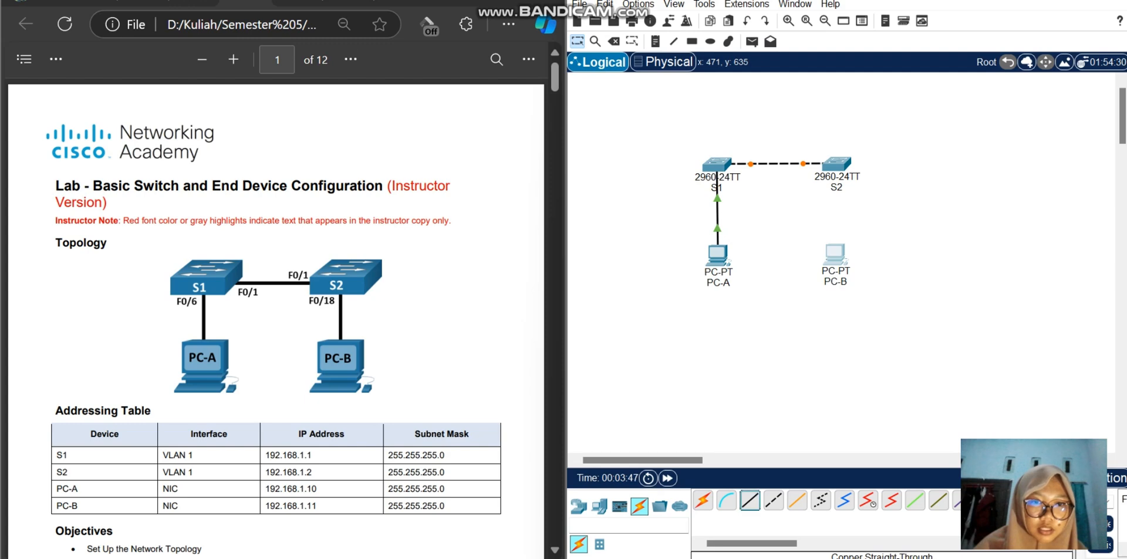
pyautogui.click(835, 165)
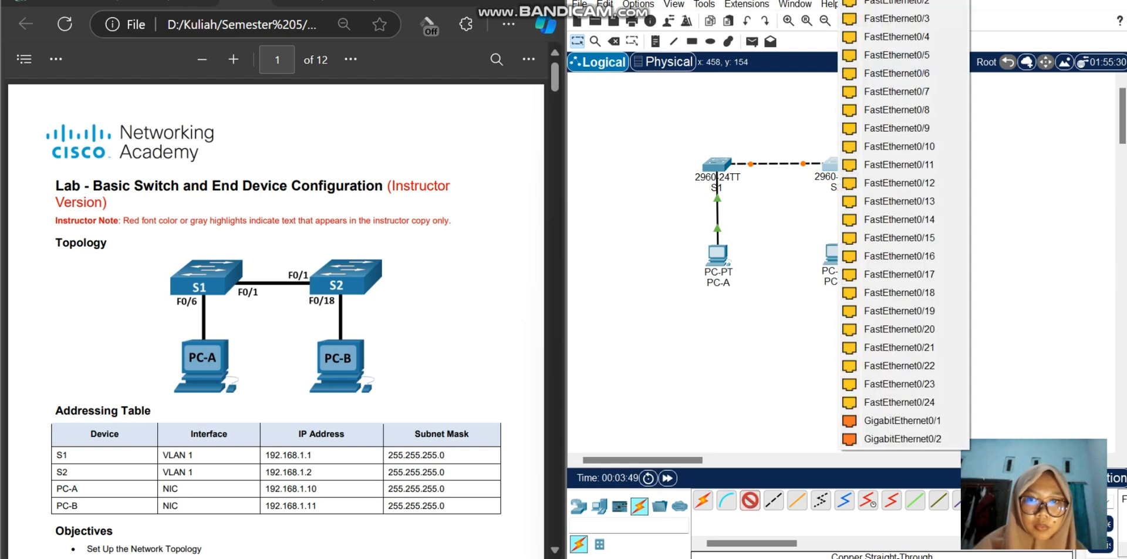
pyautogui.click(892, 292)
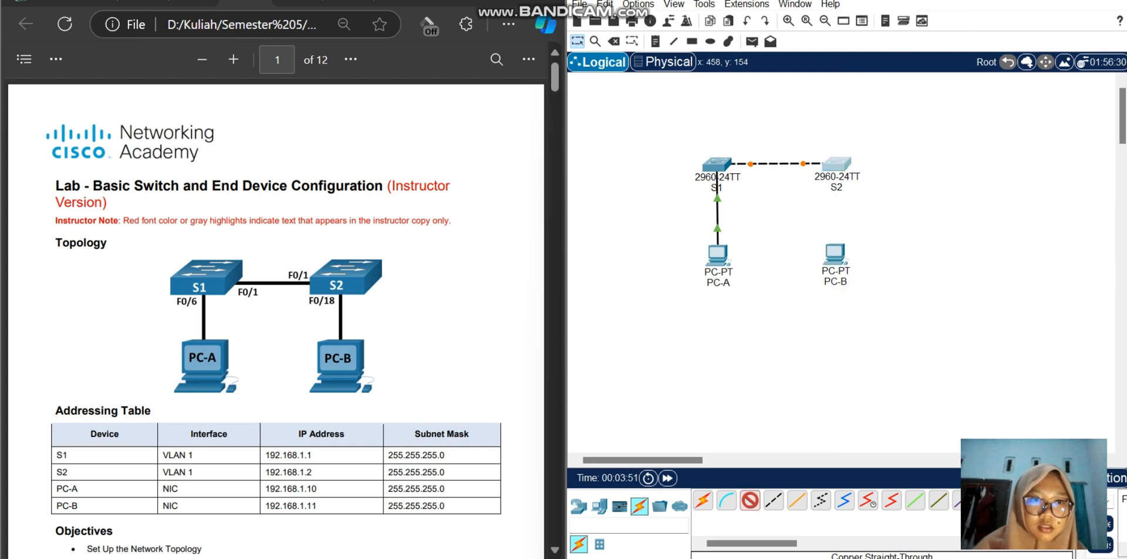
pyautogui.click(835, 265)
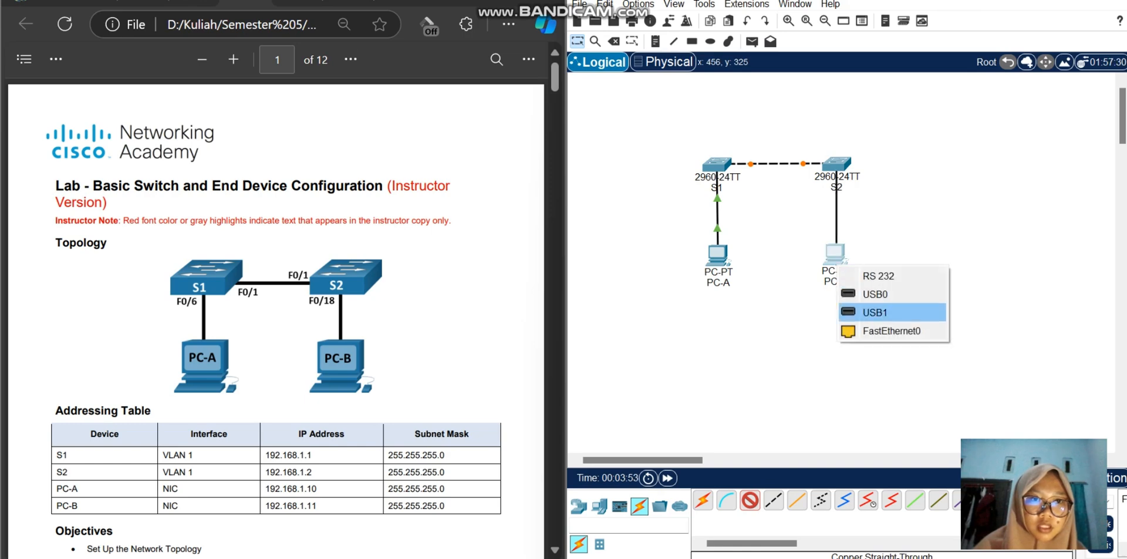
pyautogui.click(891, 330)
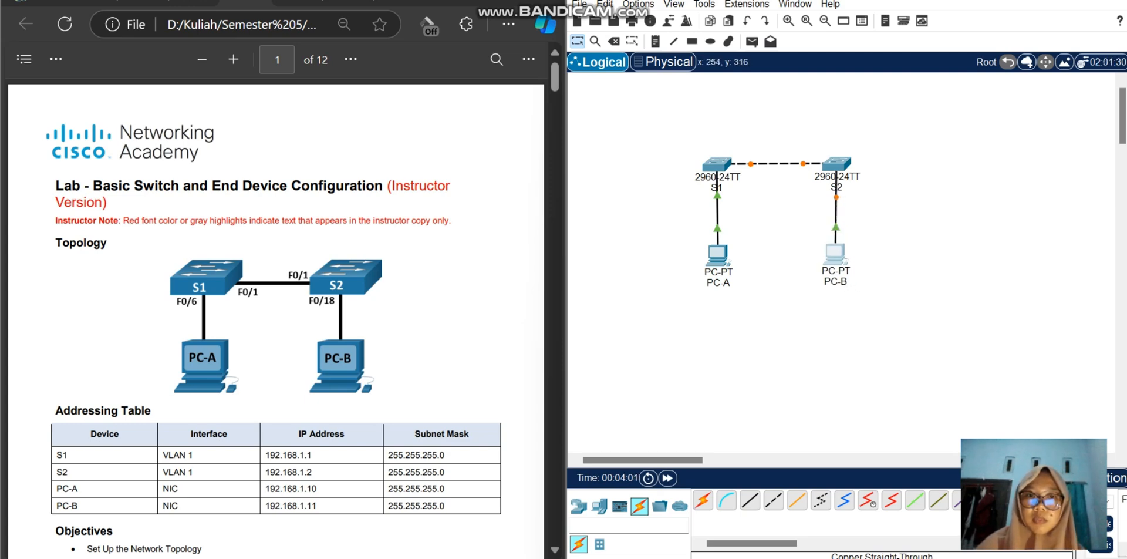
# Step: Set PC-A's FastEthernet0 to static IPv4 address 192.168.1.10 with subnet mask 255.255.255.0, and check it in the PC's IP Configuration
pyautogui.click(718, 256)
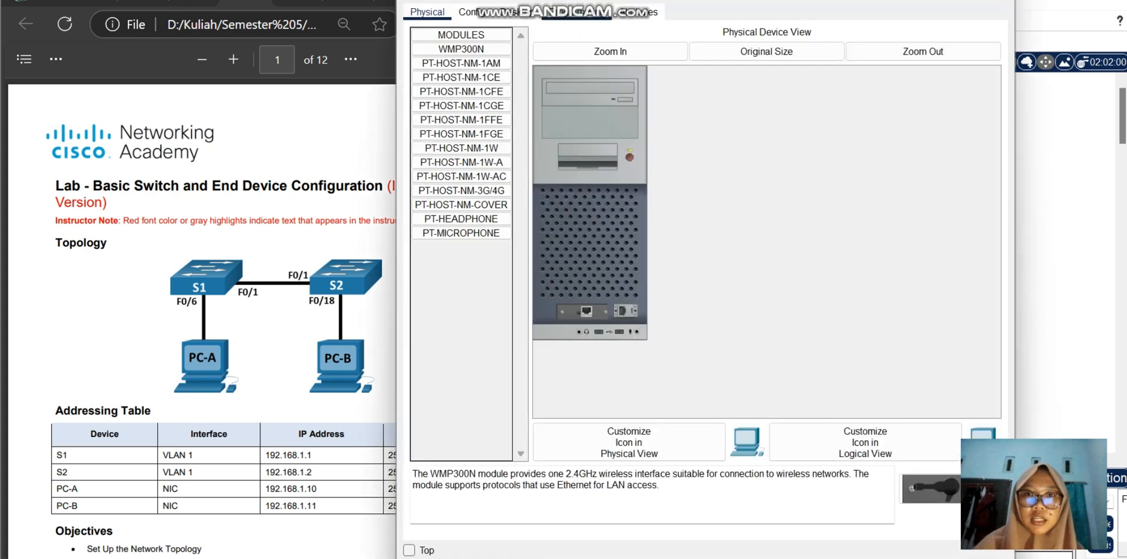
pyautogui.click(472, 12)
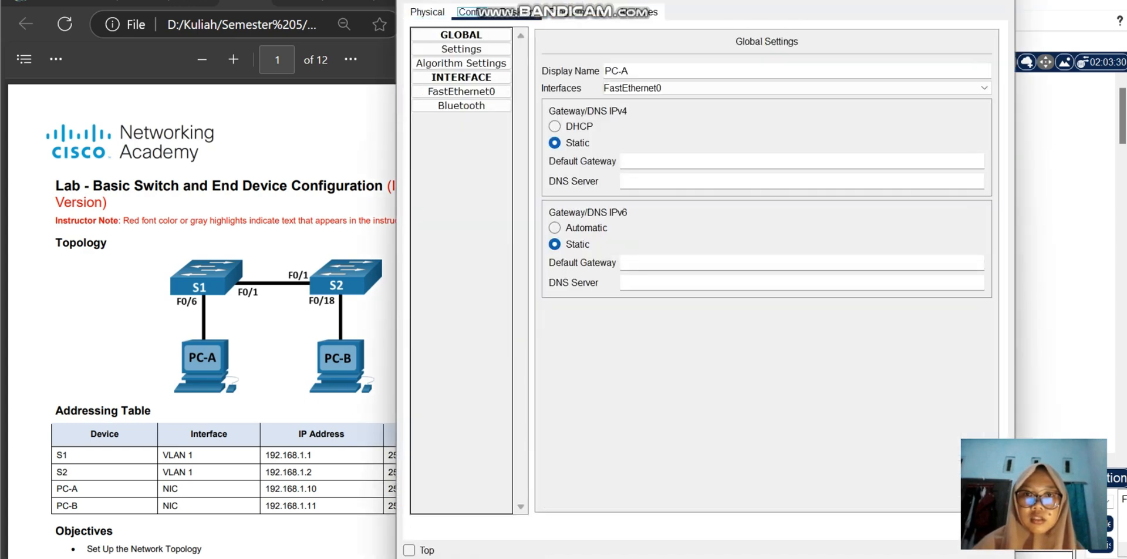
pyautogui.click(515, 12)
pyautogui.click(472, 13)
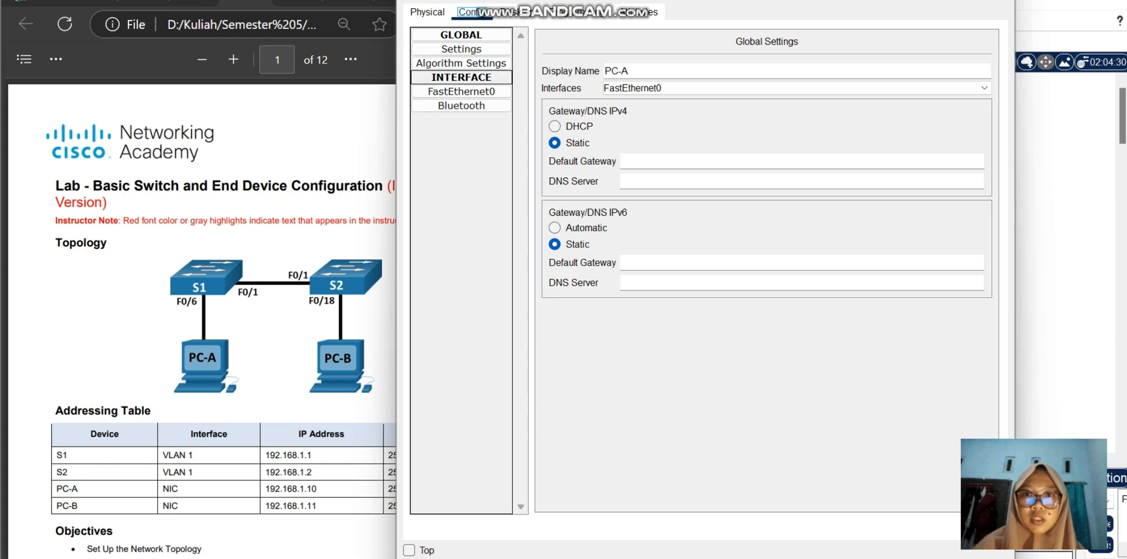
pyautogui.click(461, 91)
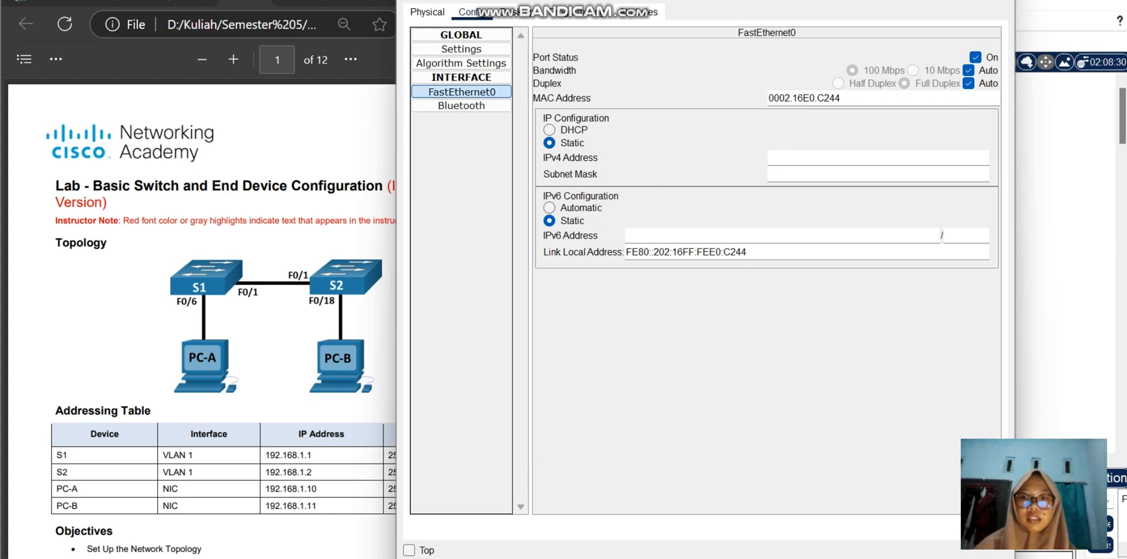
pyautogui.write('192')
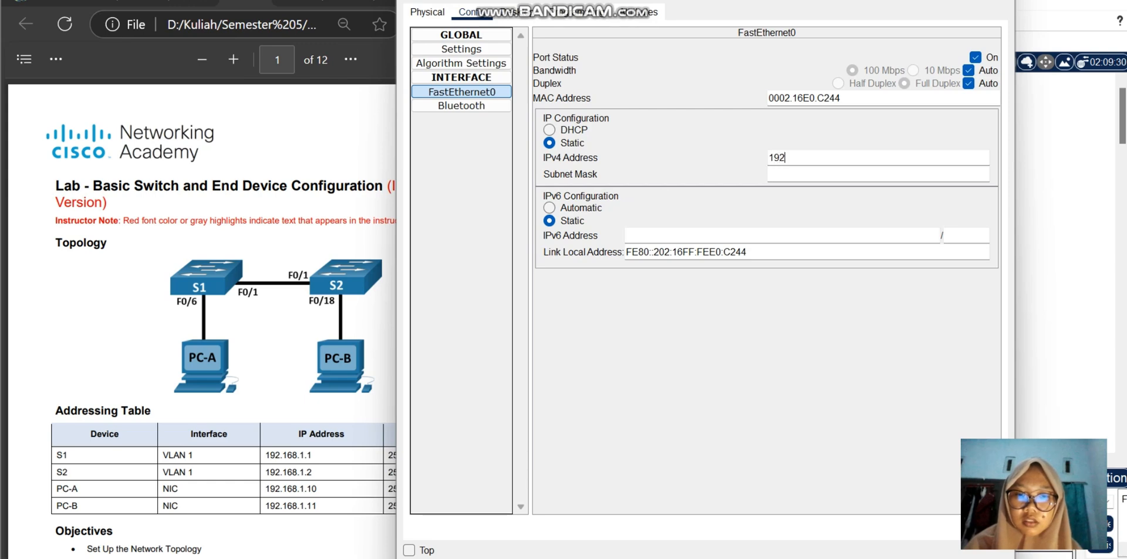
pyautogui.write('.1')
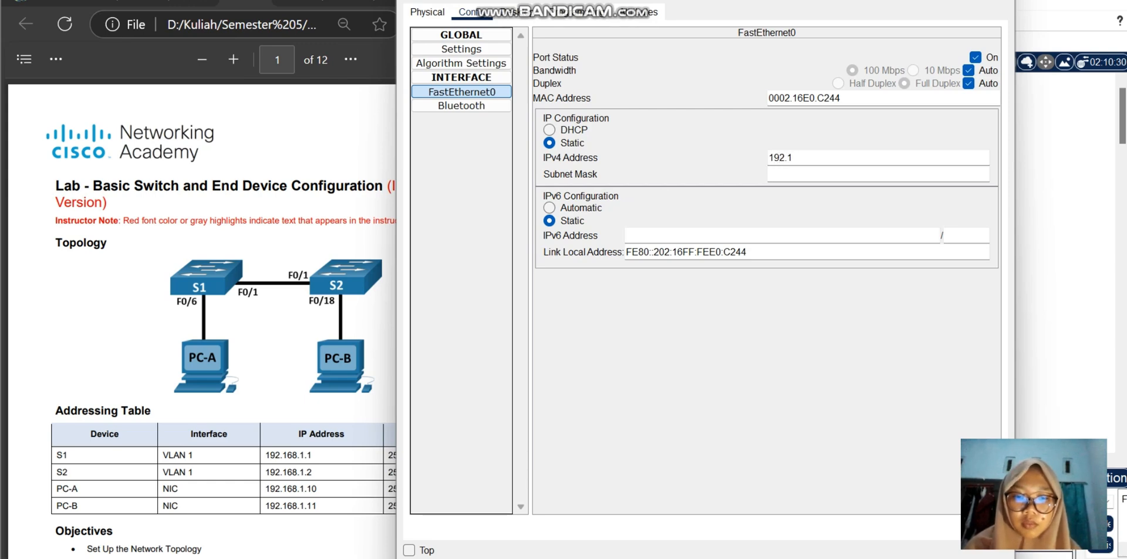
pyautogui.write('68.1.10')
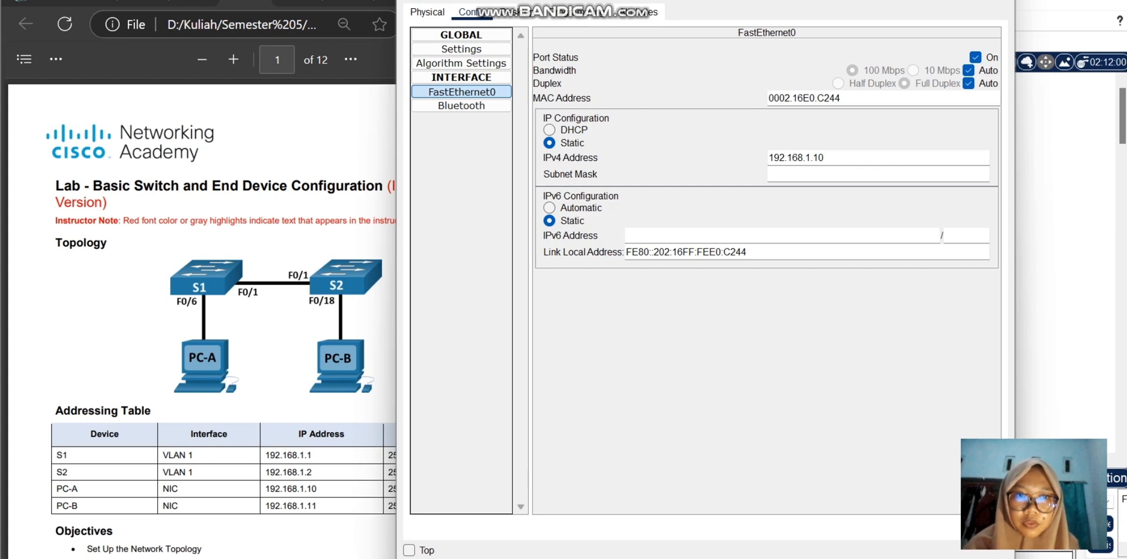
pyautogui.click(804, 174)
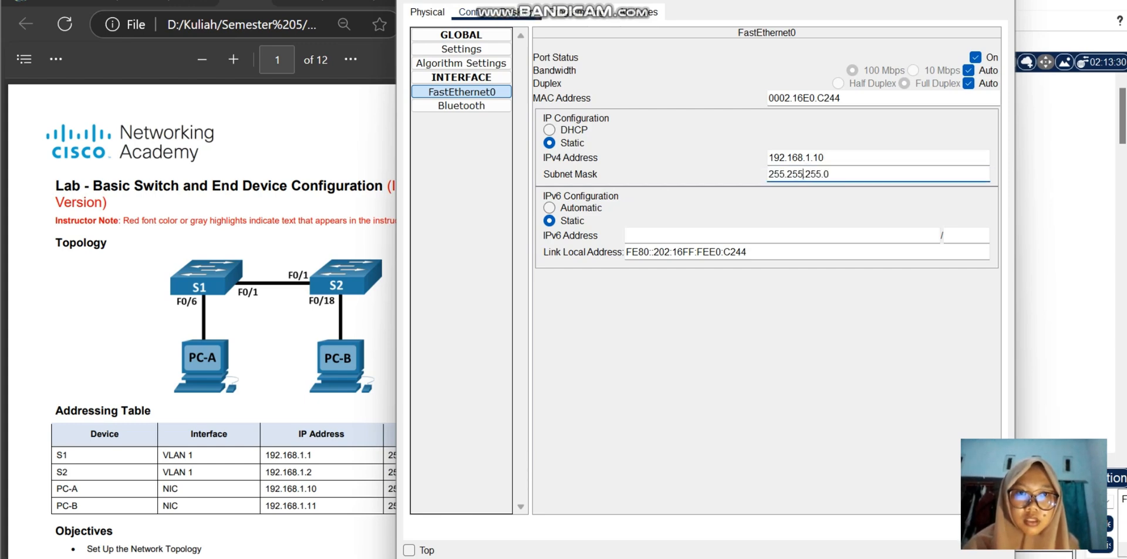
pyautogui.click(506, 11)
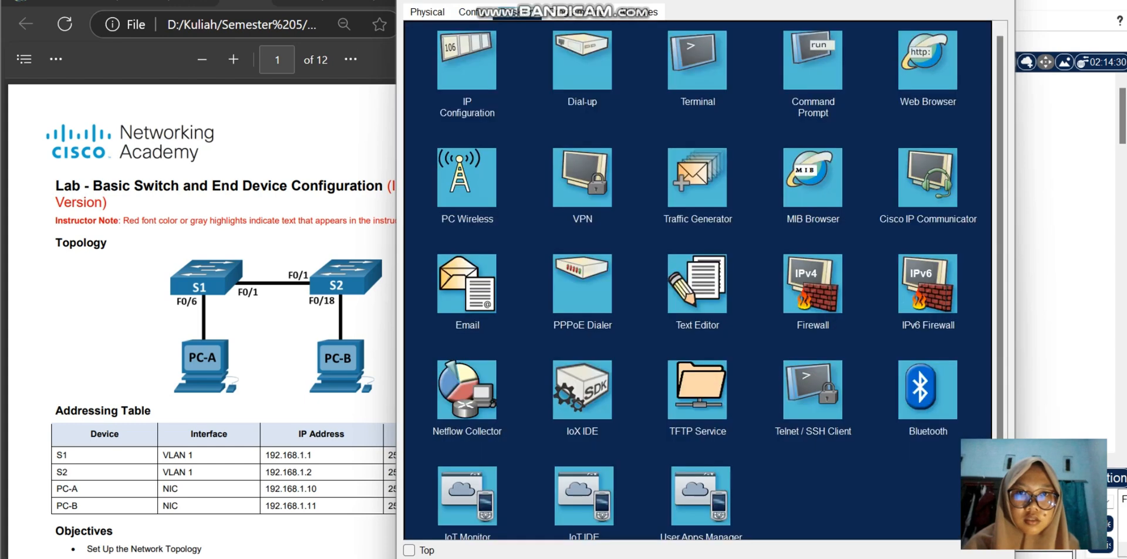
pyautogui.click(466, 59)
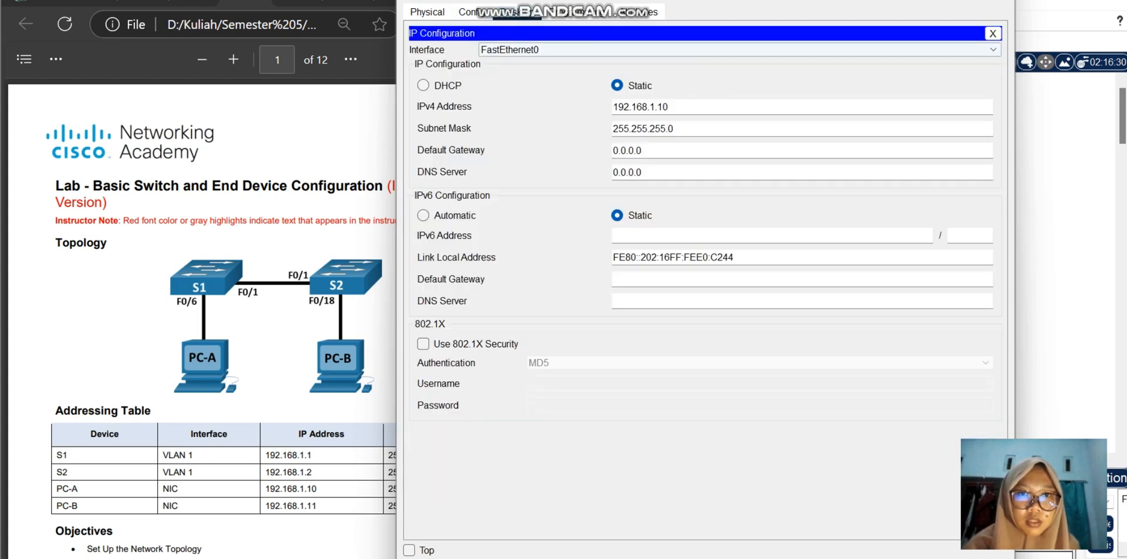
pyautogui.click(1001, 2)
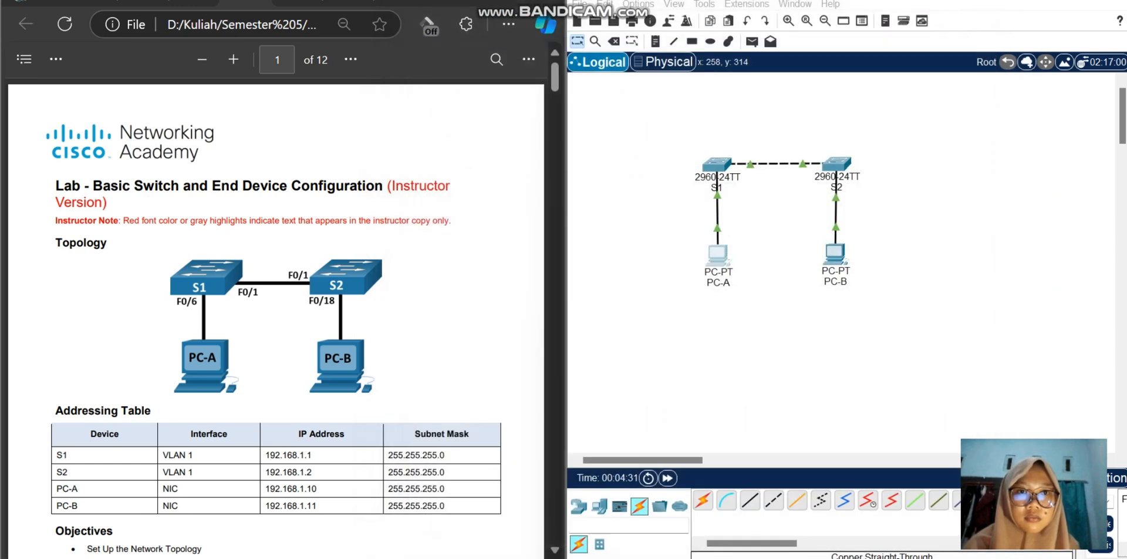
# Step: Set PC-B's FastEthernet0 to static IPv4 address 192.168.1.11 with subnet mask 255.255.255.0, and check it in the PC's IP Configuration
pyautogui.click(837, 256)
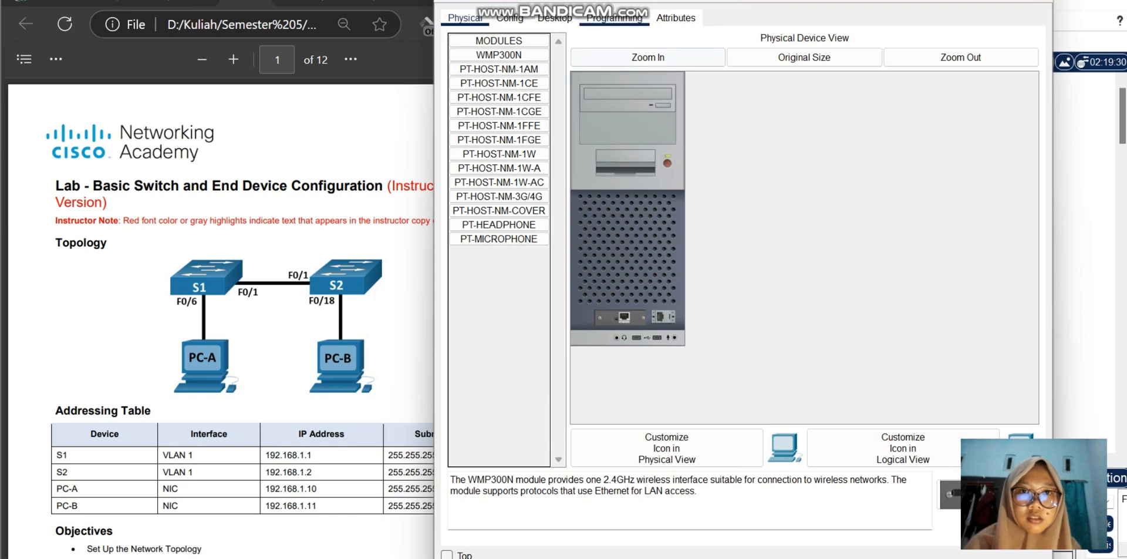
pyautogui.click(510, 19)
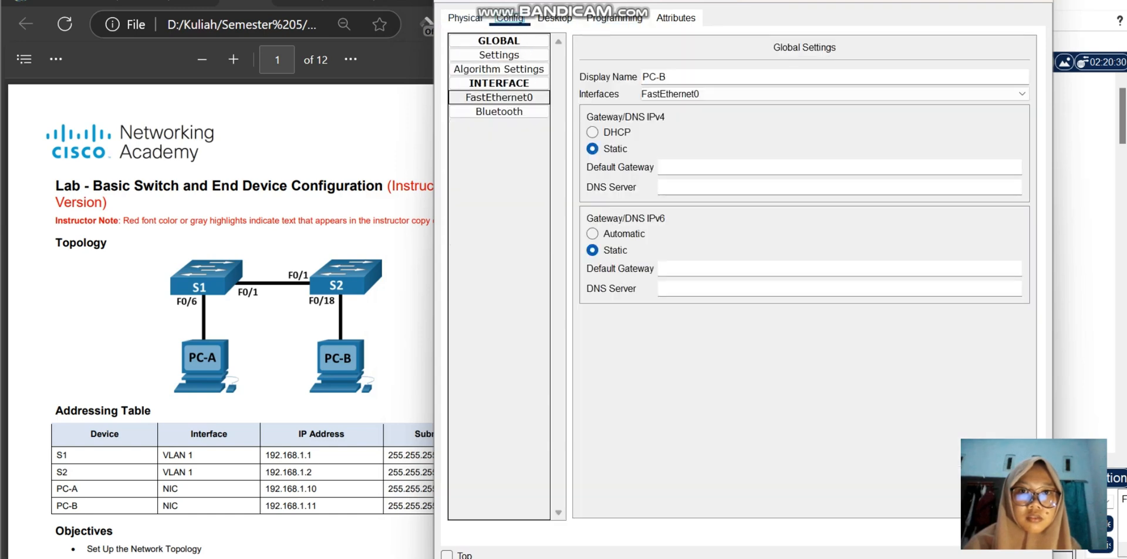
pyautogui.click(499, 98)
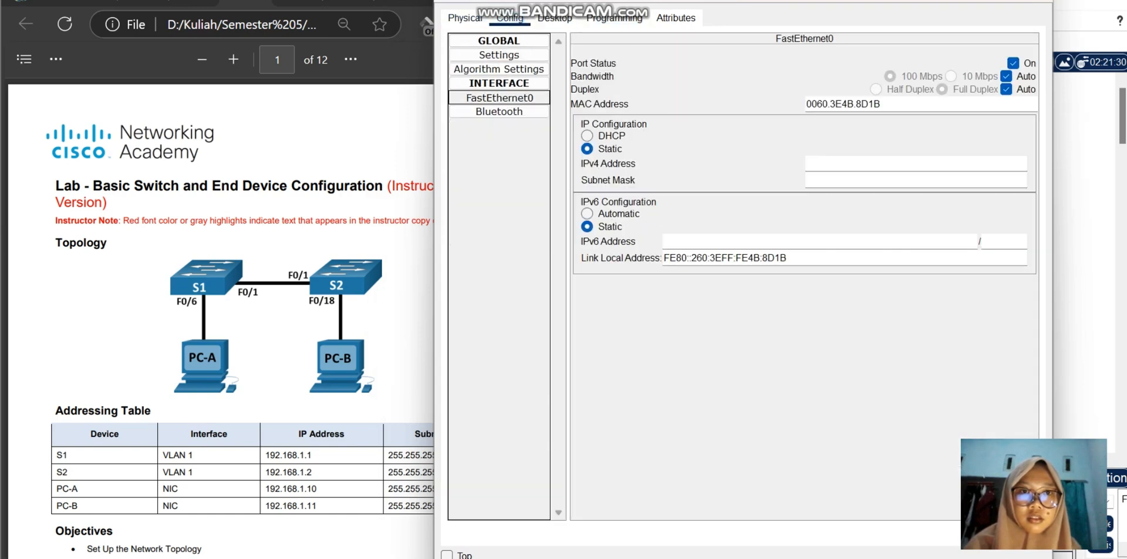
pyautogui.click(863, 163)
pyautogui.write('19')
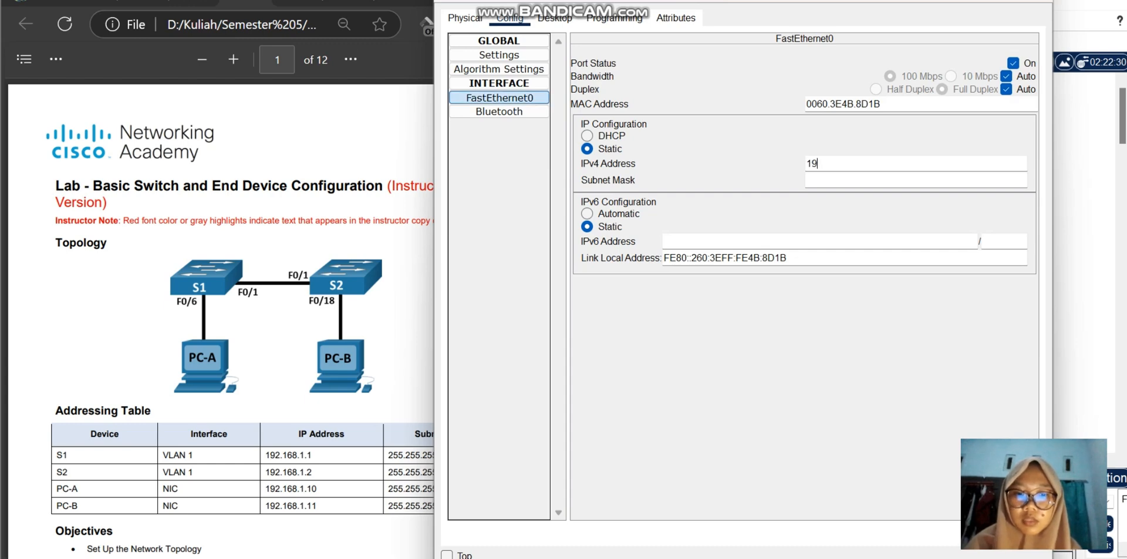
pyautogui.write('2.1')
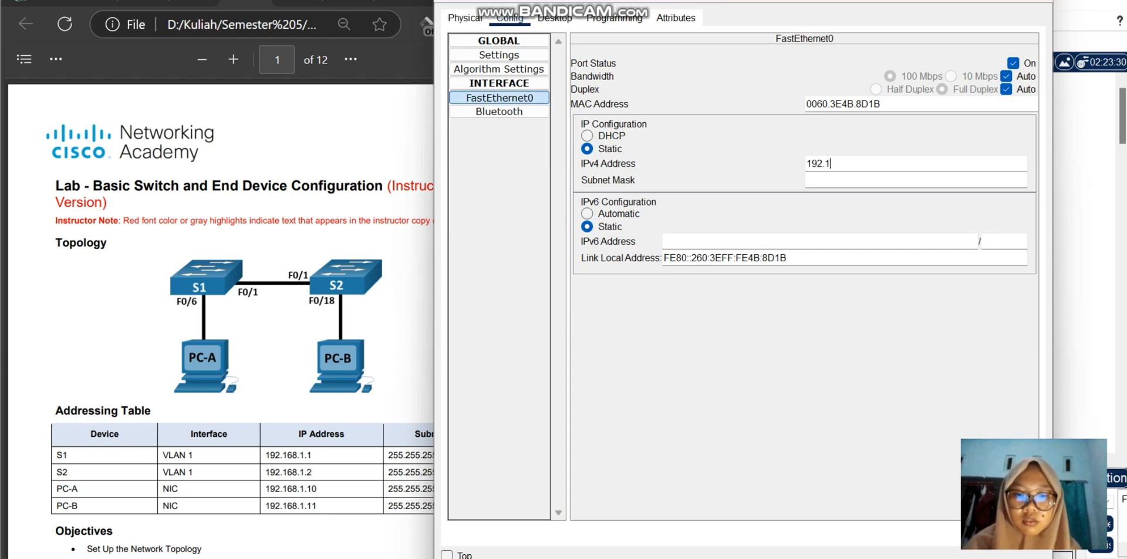
pyautogui.write('68.1.1')
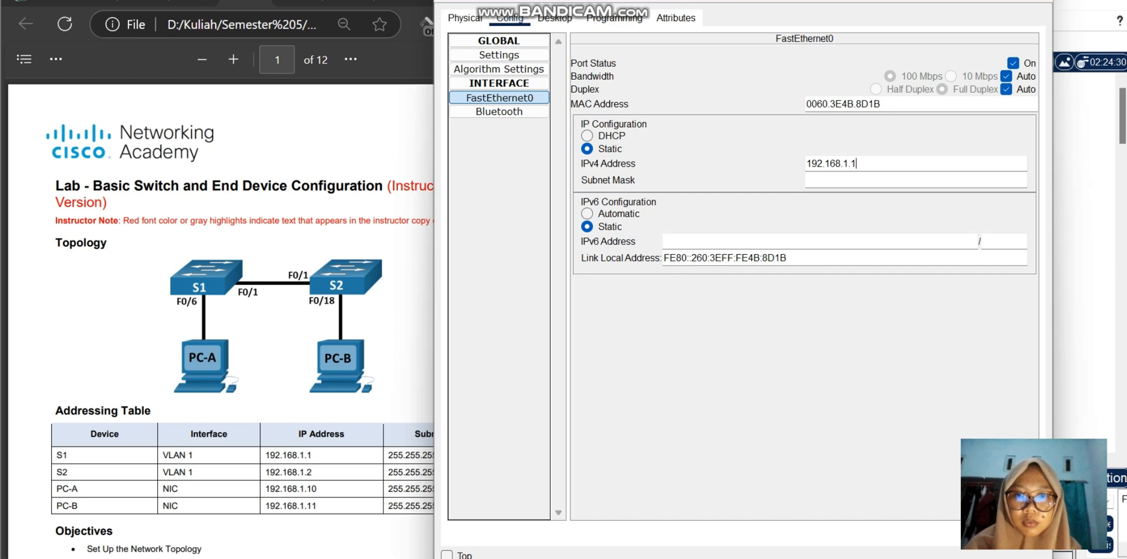
pyautogui.write('1')
pyautogui.click(830, 180)
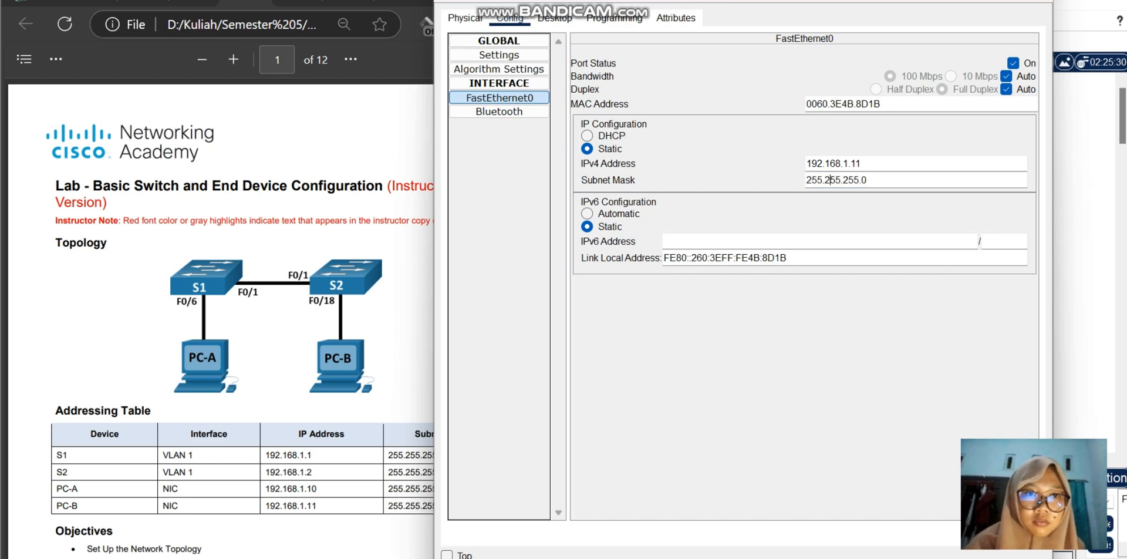
pyautogui.click(554, 18)
pyautogui.click(505, 67)
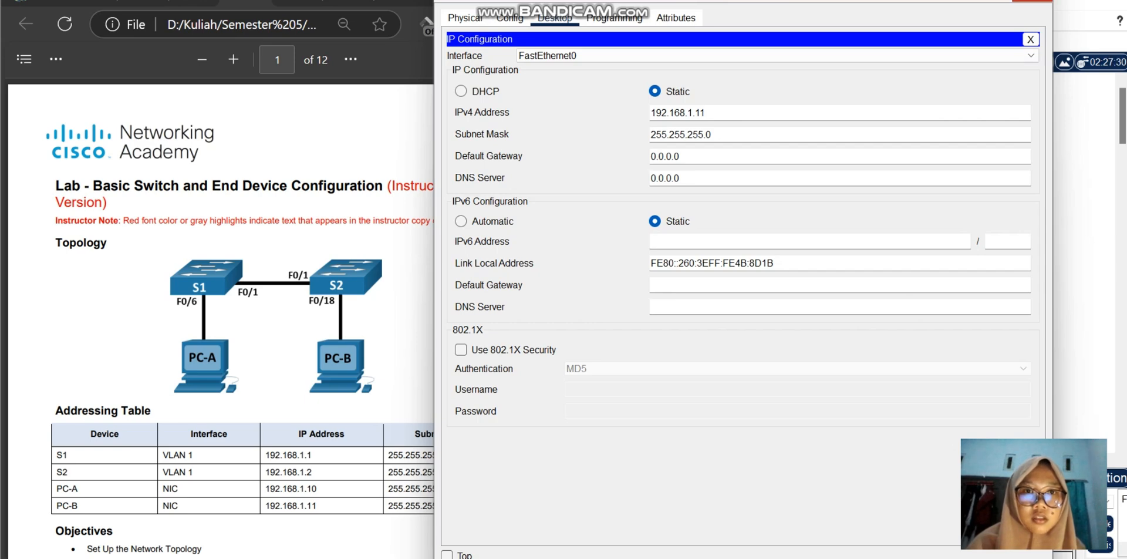
pyautogui.click(1037, 0)
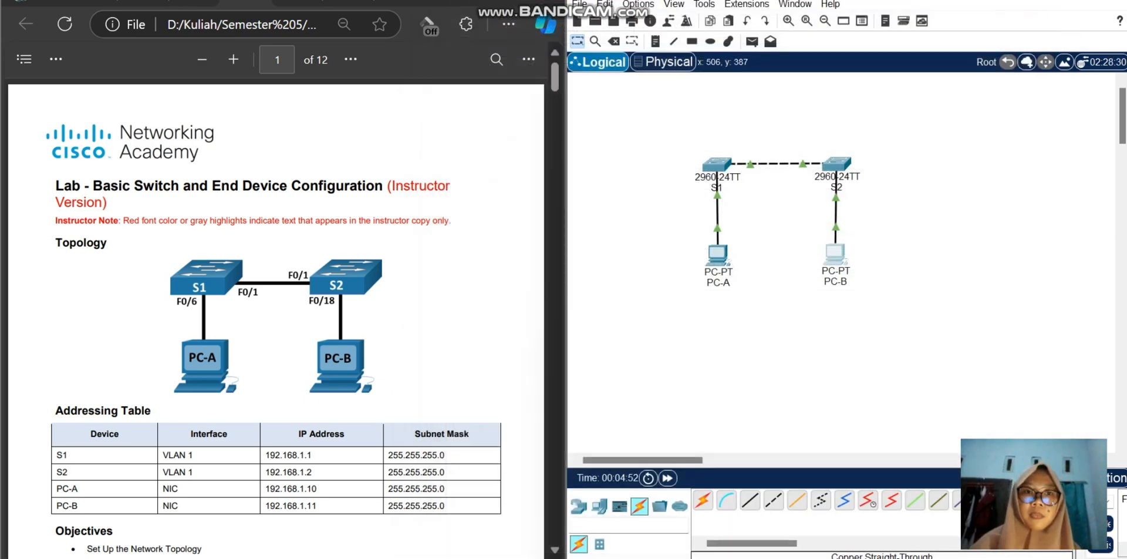
# Step: Find Step 3, Configure and Verify Basic Switch Settings, in the lab document and start a command-line session on S1
pyautogui.scroll(-20, 276, 317)
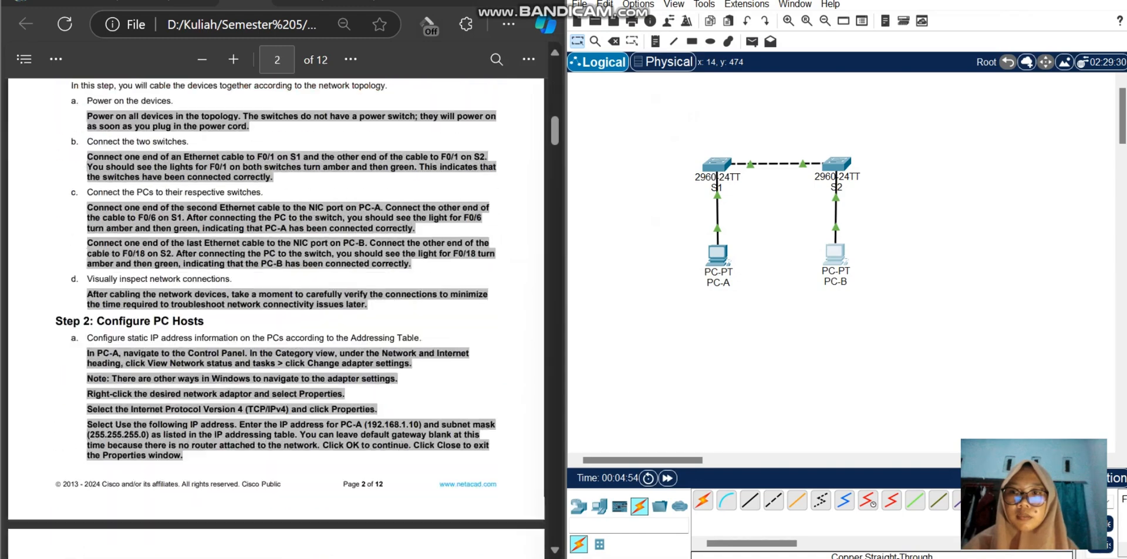
pyautogui.scroll(-10, 276, 317)
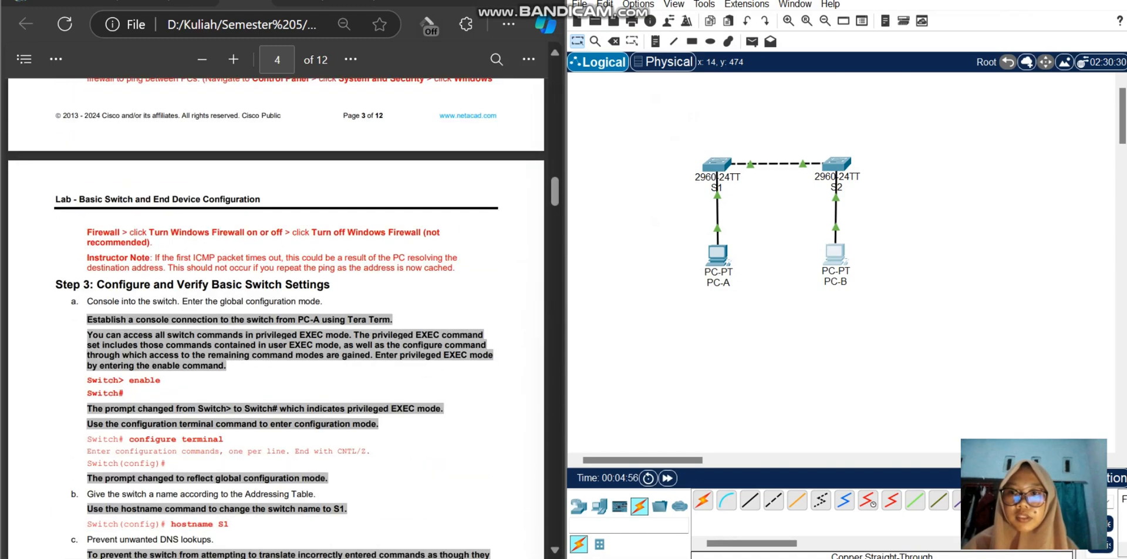
pyautogui.scroll(-3, 275, 317)
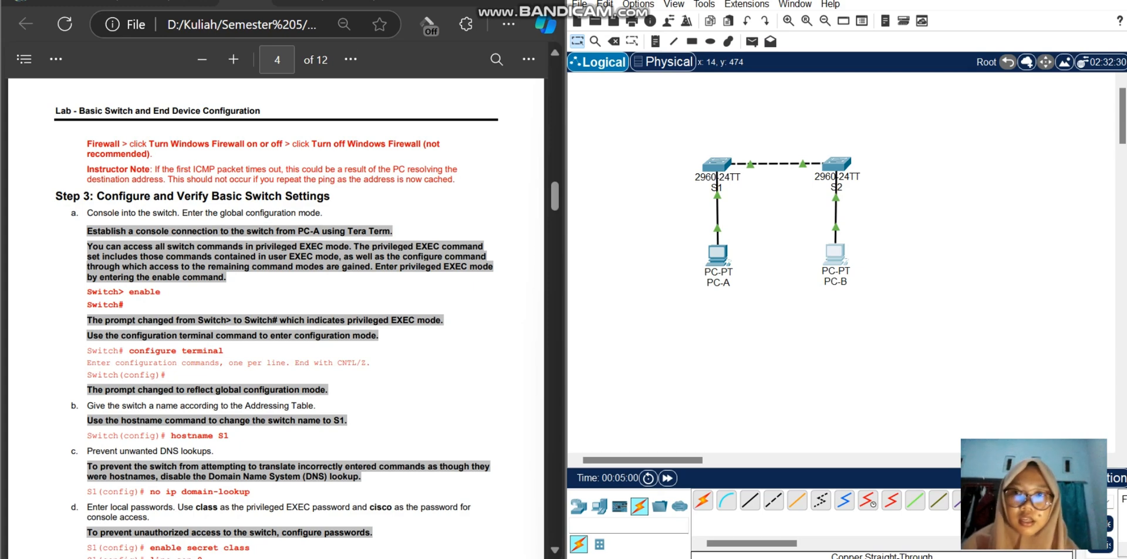
pyautogui.scroll(-3, 276, 316)
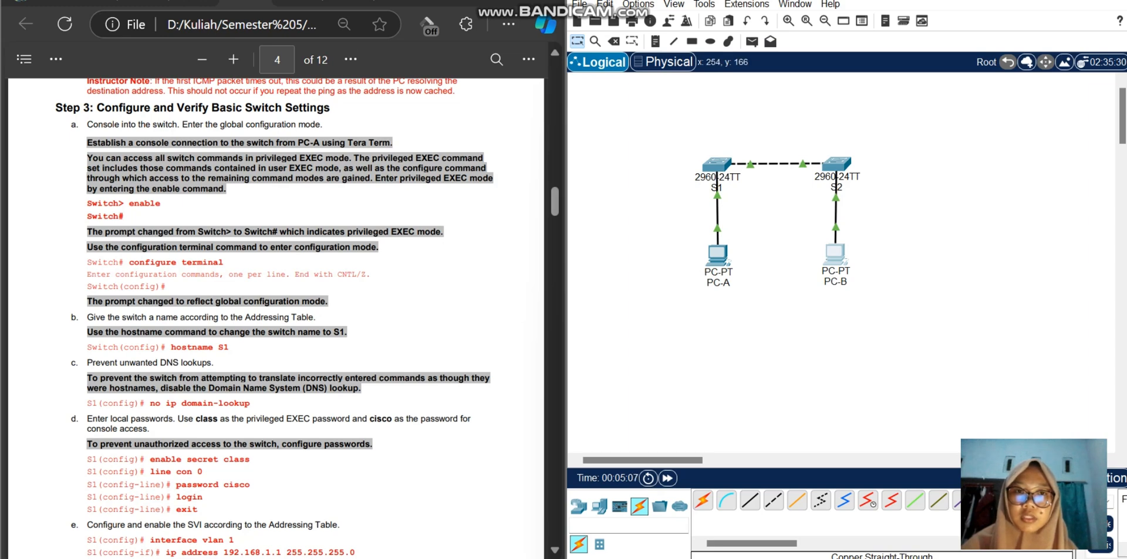
pyautogui.click(717, 165)
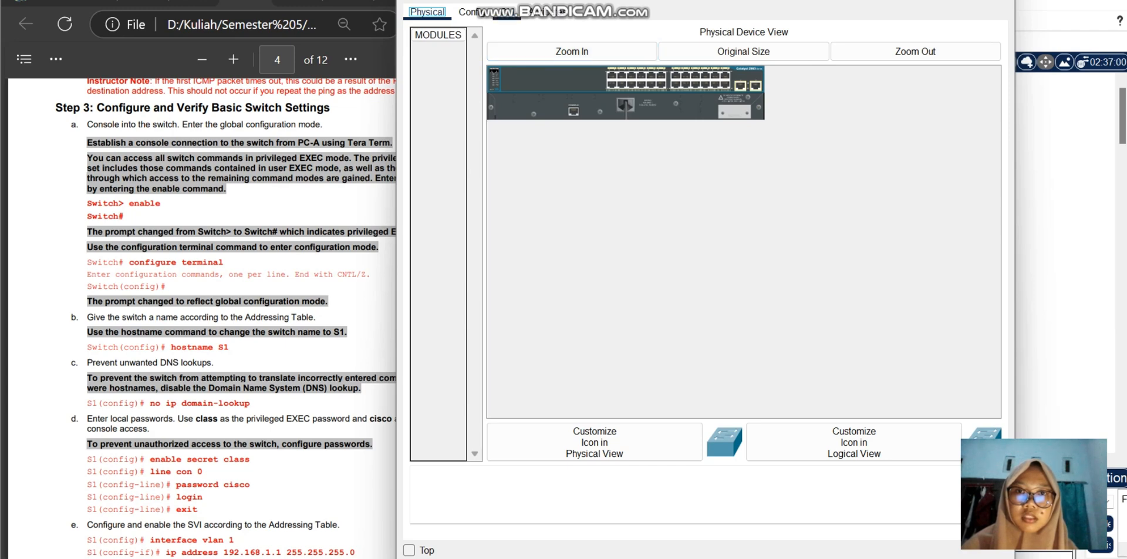
pyautogui.click(506, 13)
pyautogui.press('Return')
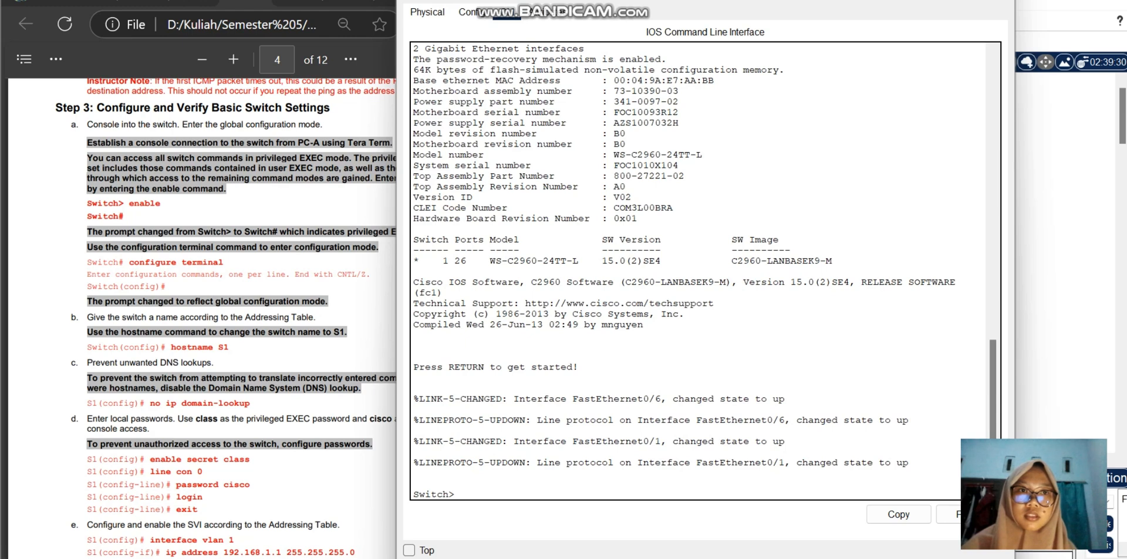
# Step: Place S1's window beside the lab document and enter privileged EXEC mode with the enable command
pyautogui.moveTo(956, 2)
pyautogui.click(927, 104)
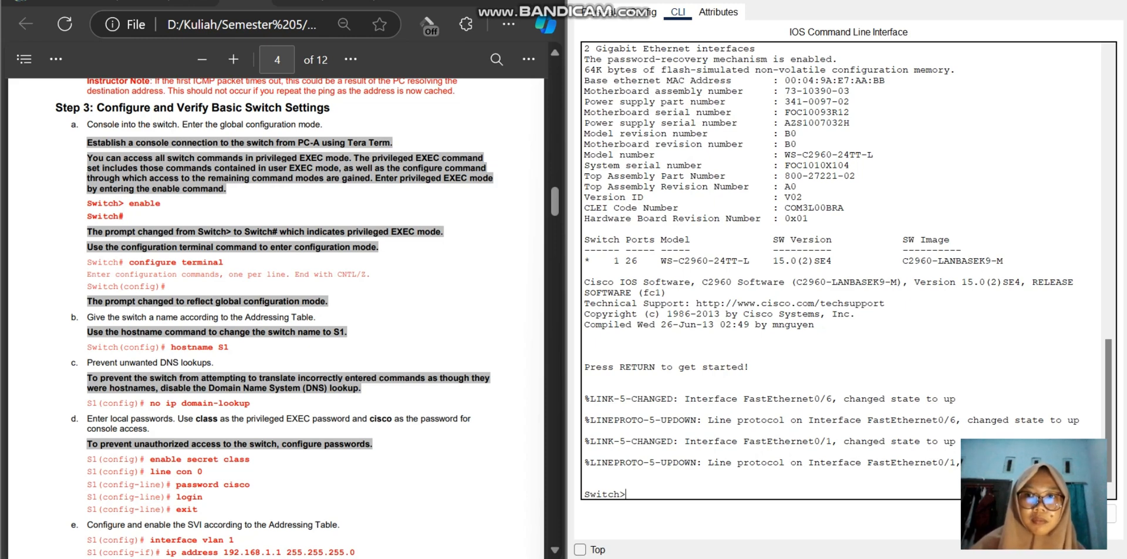
pyautogui.write('ena')
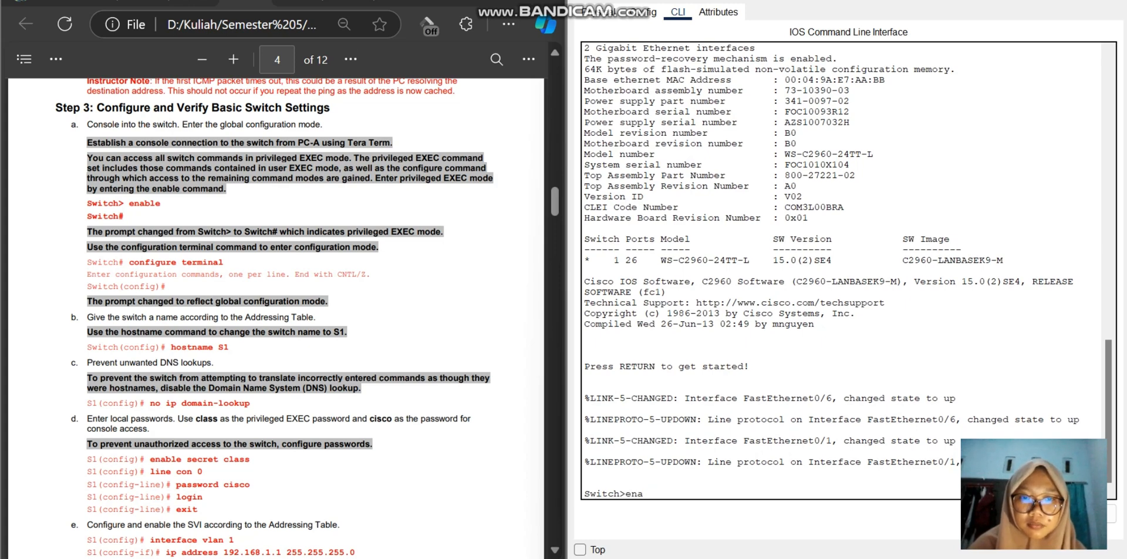
pyautogui.write('lble')
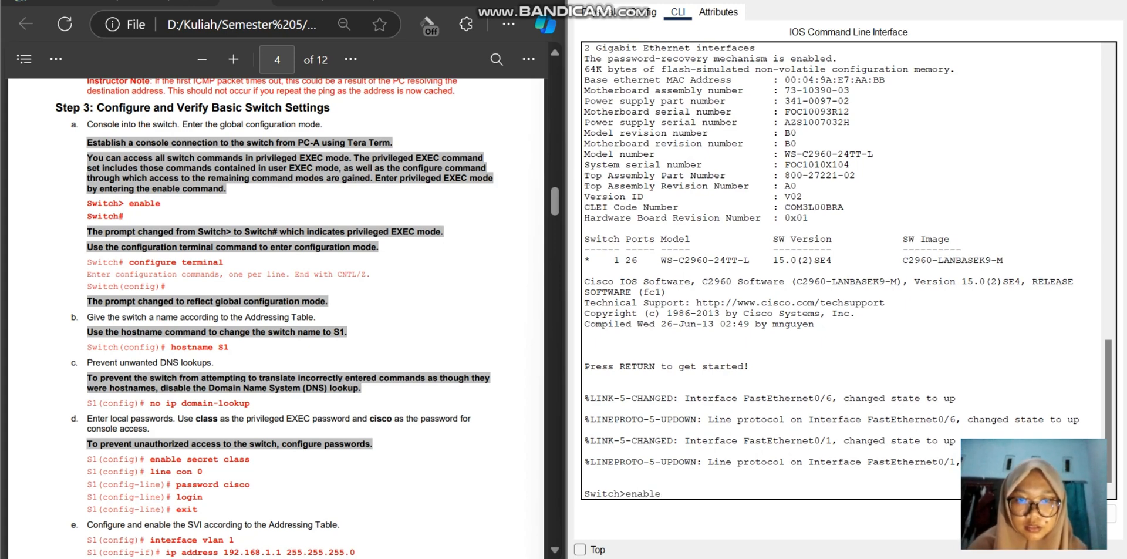
pyautogui.press('Return')
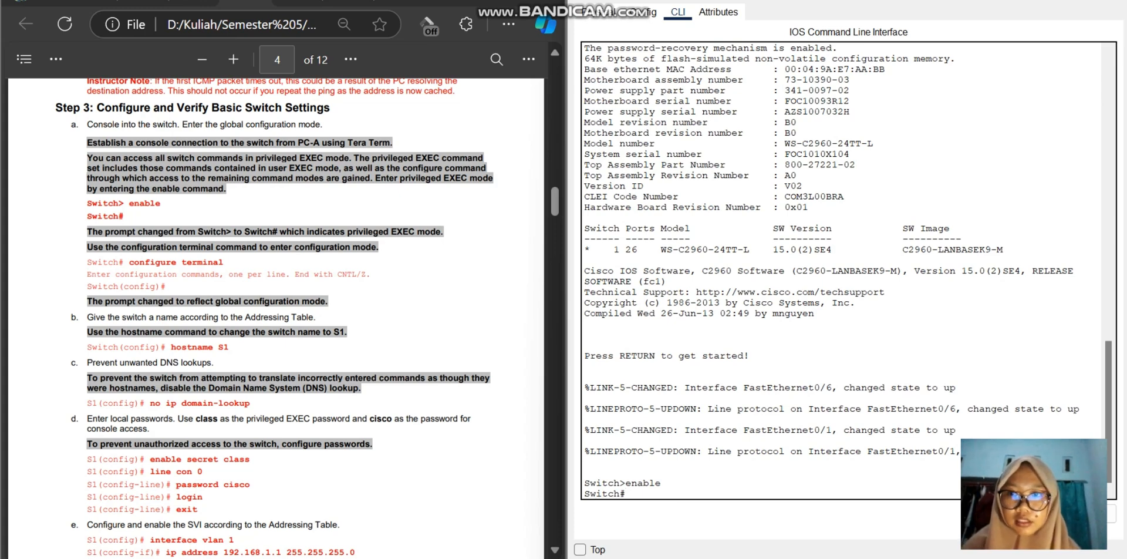
# Step: Enter global configuration mode on the switch with the configure terminal command
pyautogui.write('con')
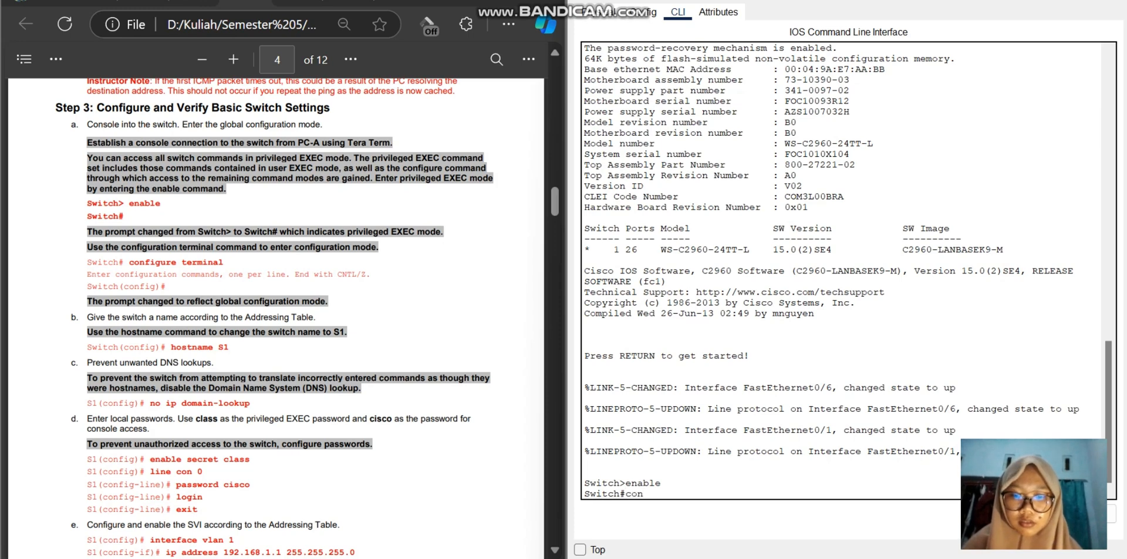
pyautogui.write('figure term')
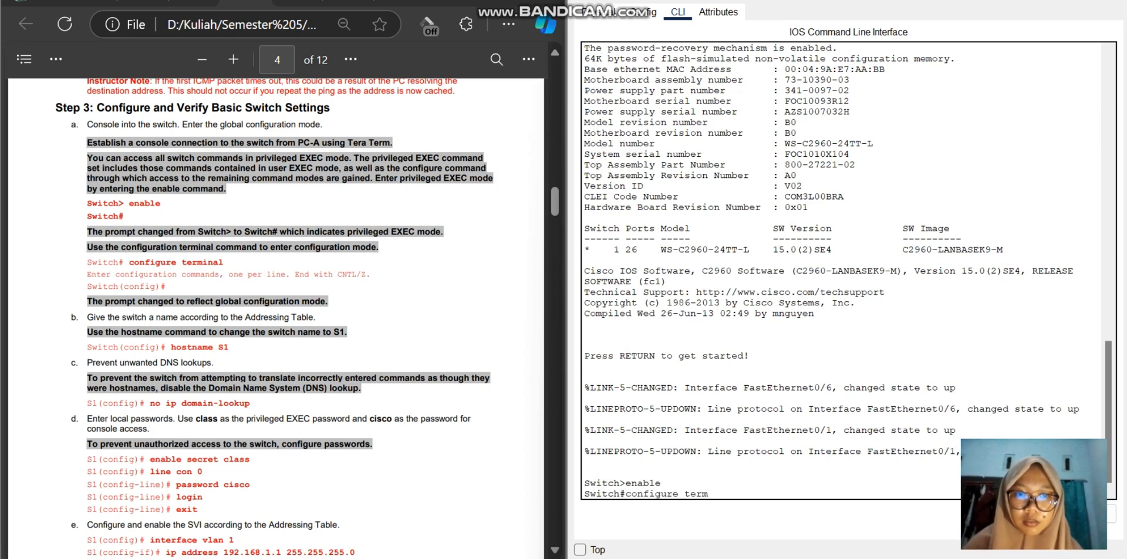
pyautogui.press('BackSpace')
pyautogui.press('BackSpace')
pyautogui.press('BackSpace')
pyautogui.press('BackSpace')
pyautogui.press('BackSpace')
pyautogui.press('BackSpace')
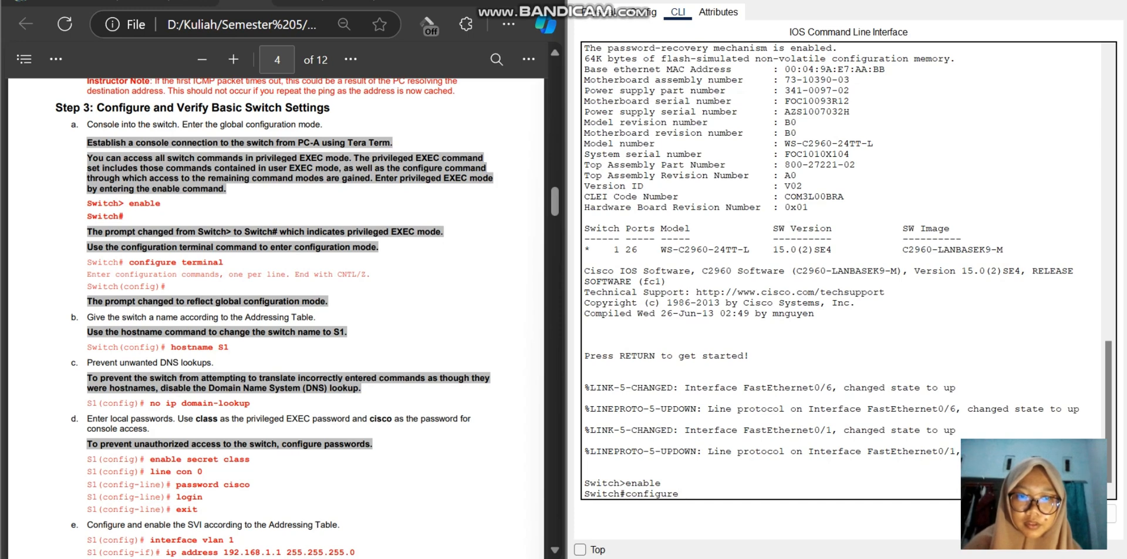
pyautogui.write('termin')
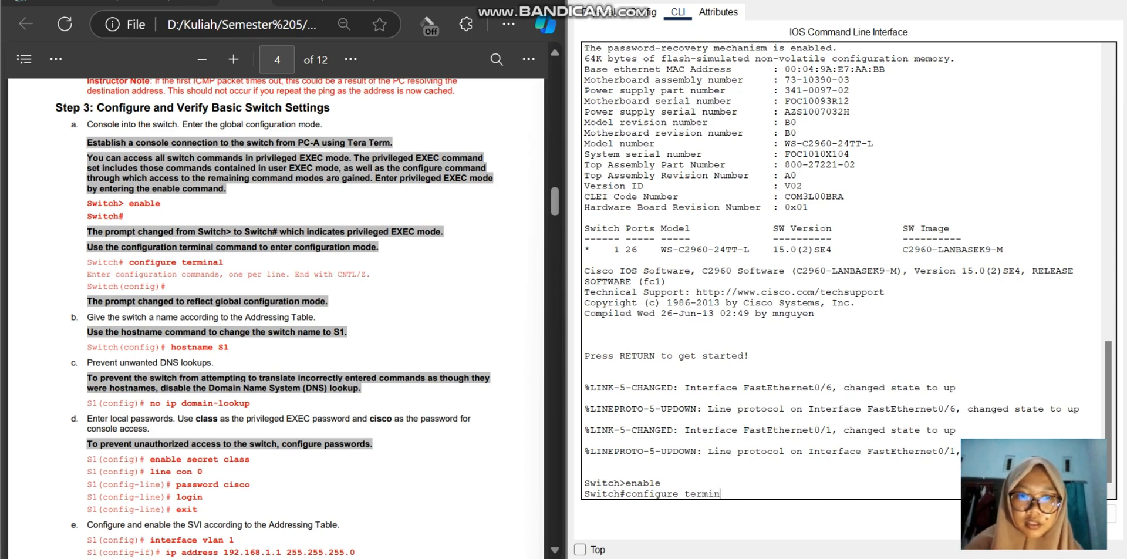
pyautogui.write('al')
pyautogui.press('Return')
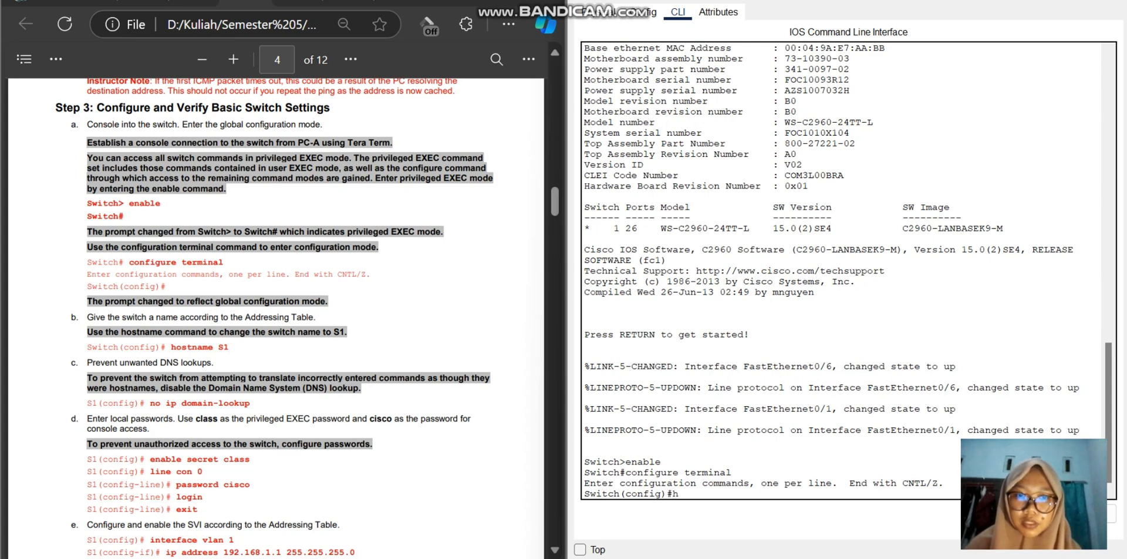
# Step: Set the switch's hostname to S1 with the hostname command
pyautogui.write('os')
pyautogui.write('tname')
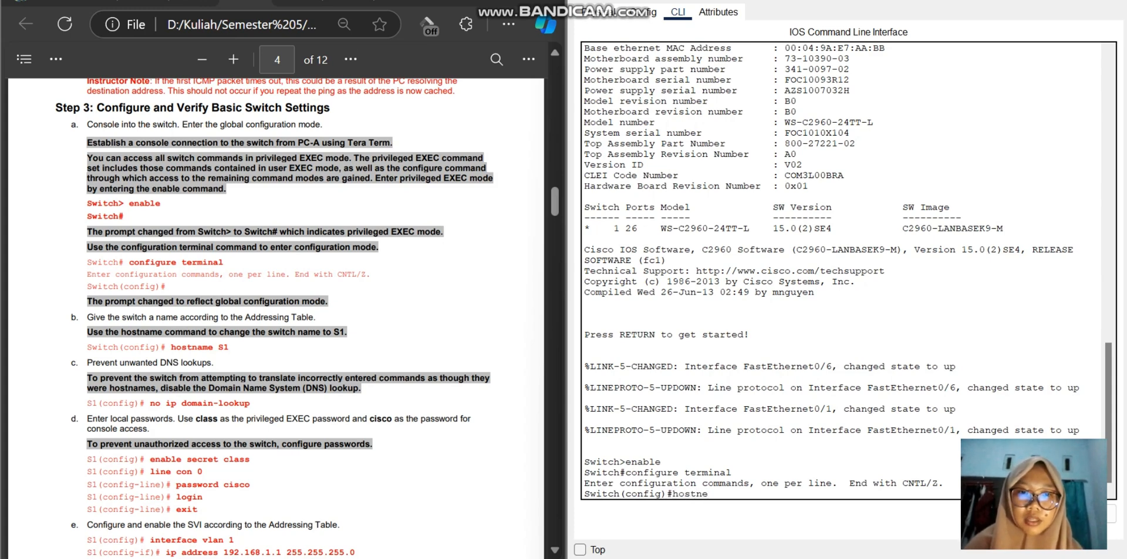
pyautogui.write(' S1')
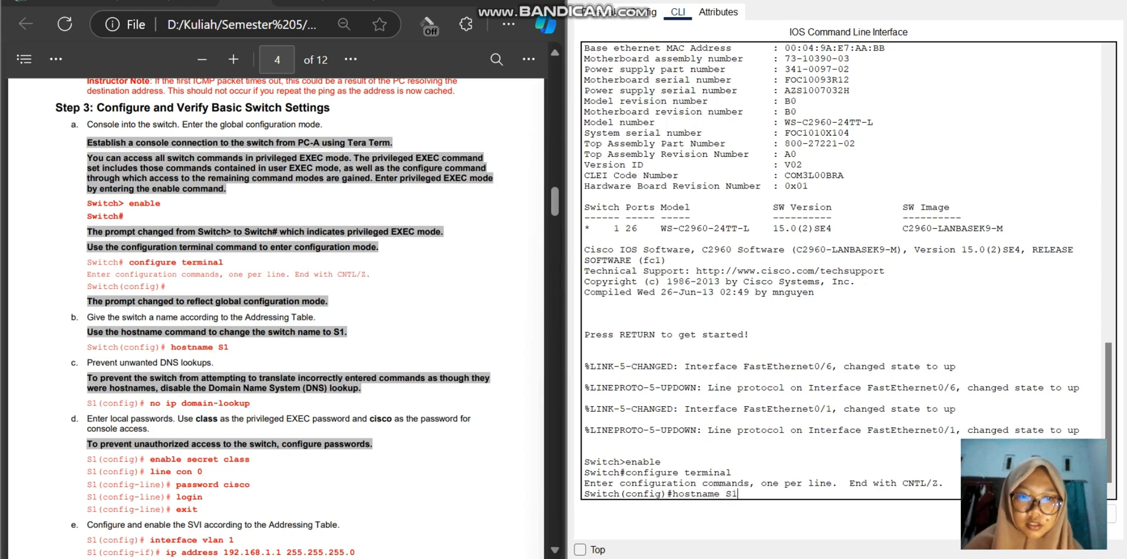
pyautogui.press('Return')
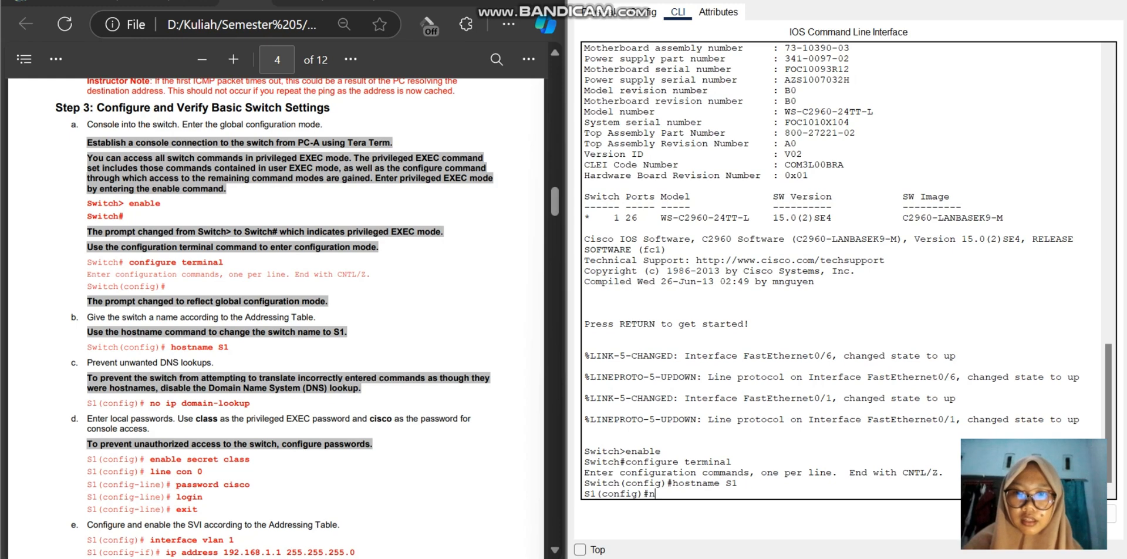
# Step: Disable DNS lookups on S1 with the no ip domain-lookup command
pyautogui.write('no ')
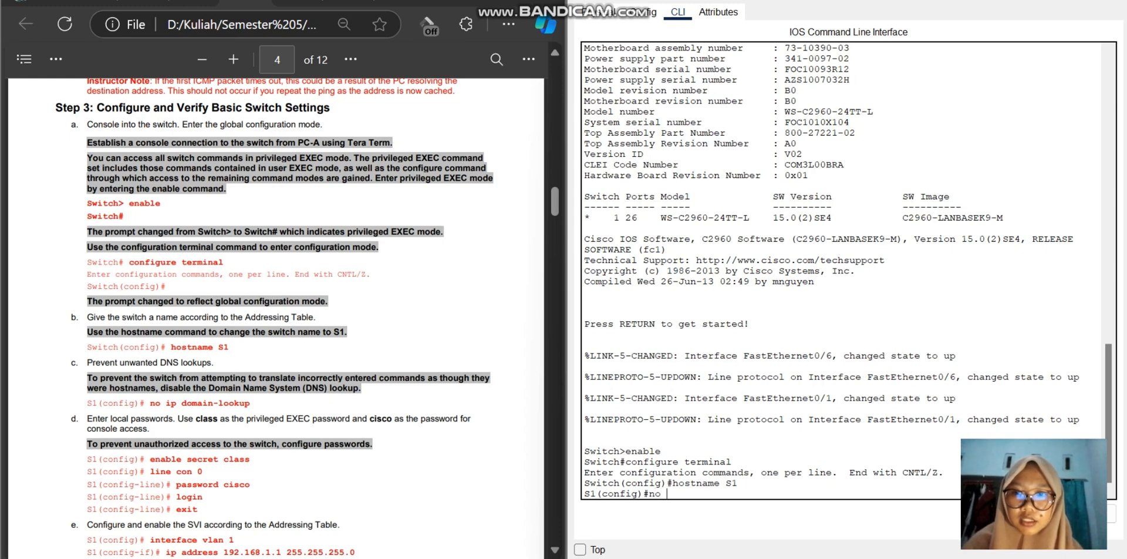
pyautogui.write('ip domain-')
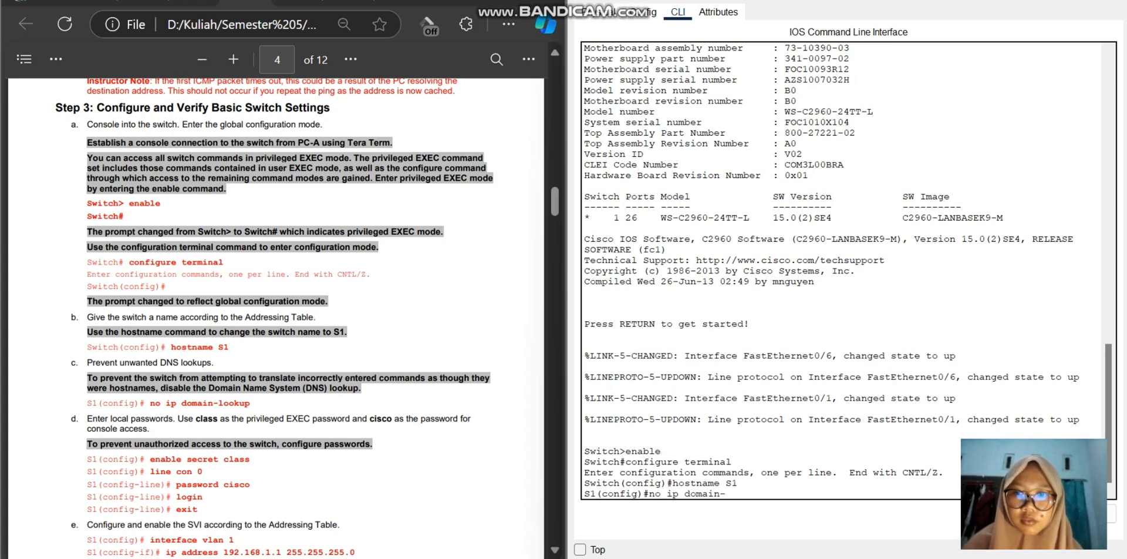
pyautogui.write('lookup')
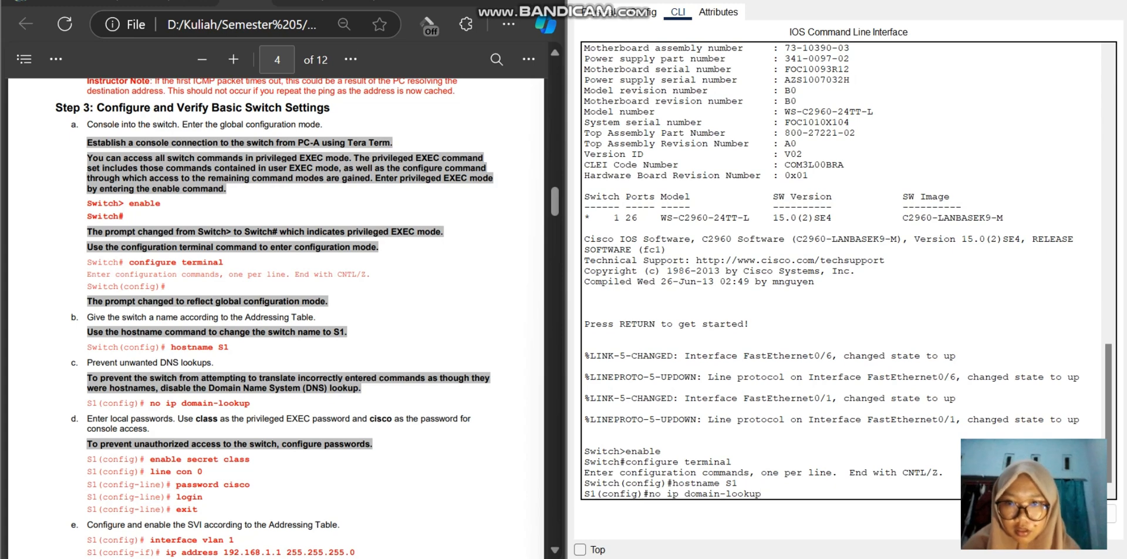
pyautogui.press('Return')
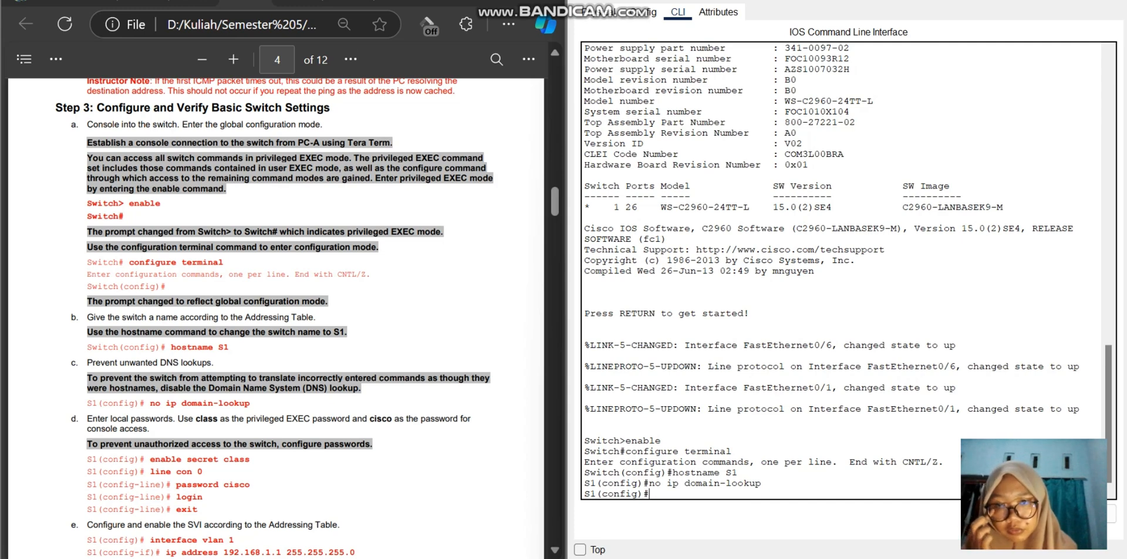
# Step: Set S1's privileged EXEC password with the enable secret command, using the password given in the lab document
pyautogui.write('ena')
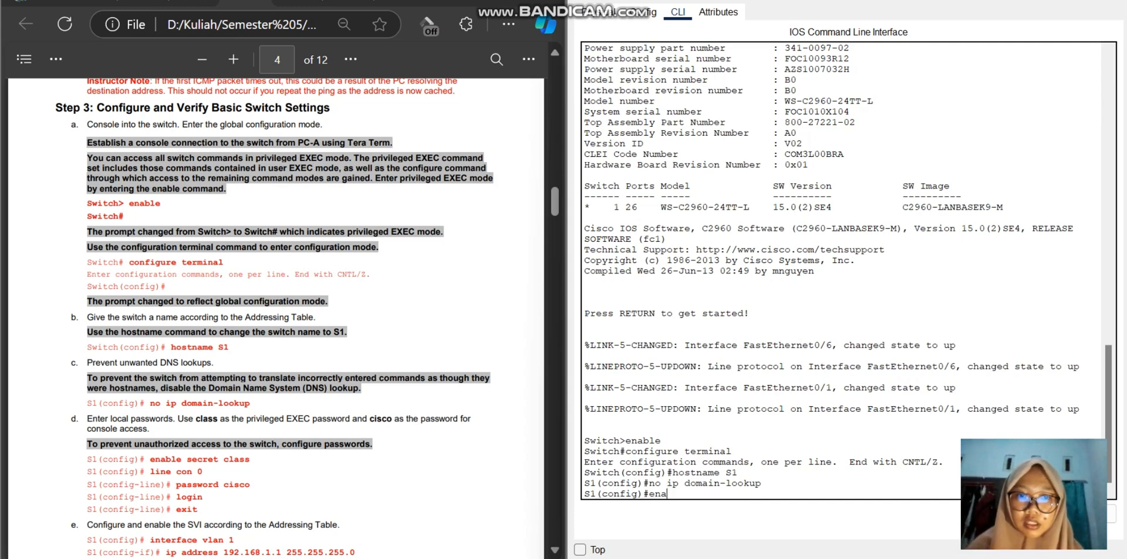
pyautogui.write('ble')
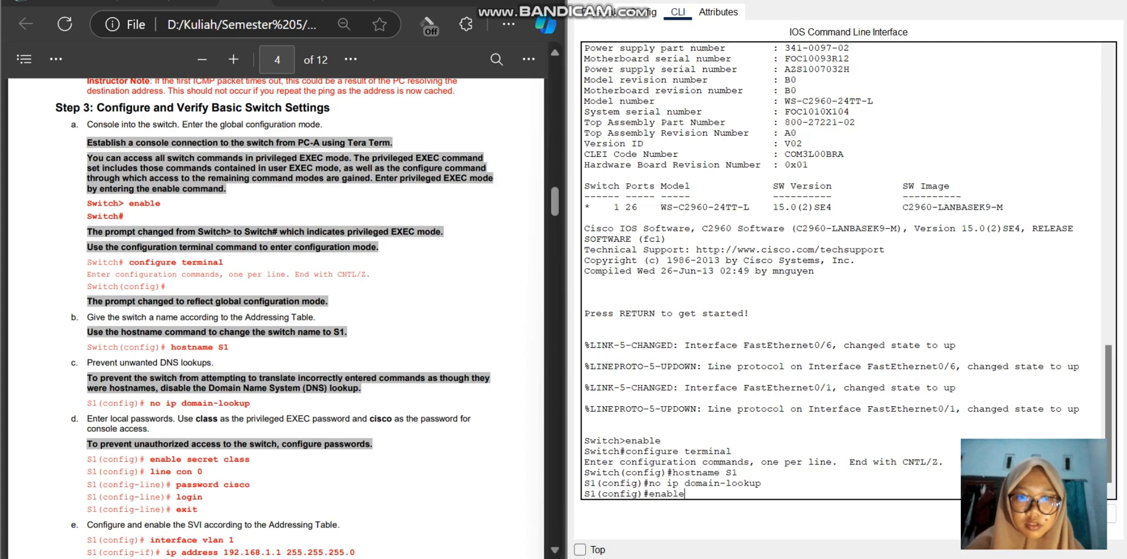
pyautogui.write(' se')
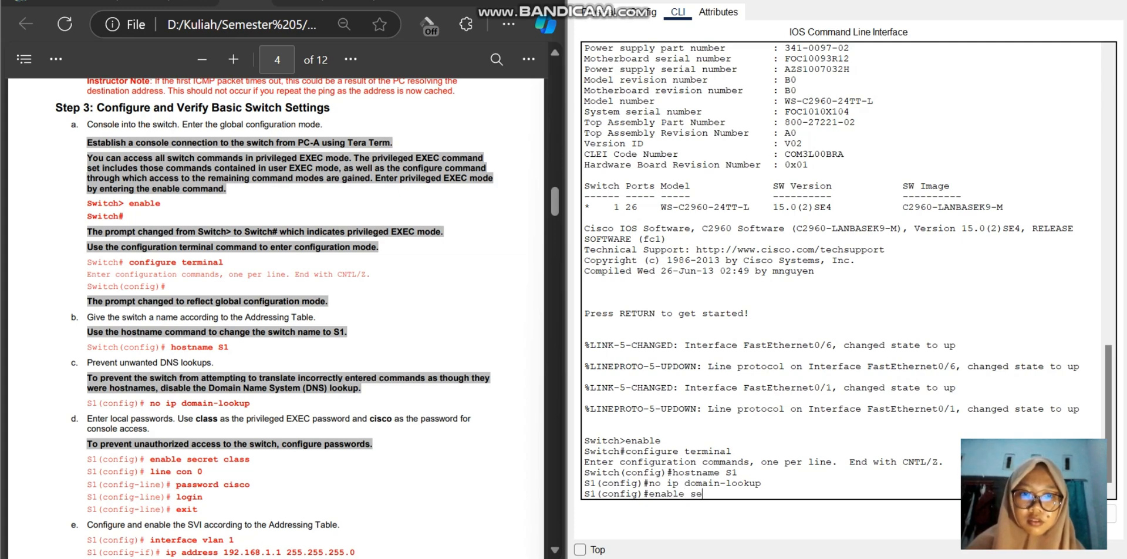
pyautogui.write('cret c')
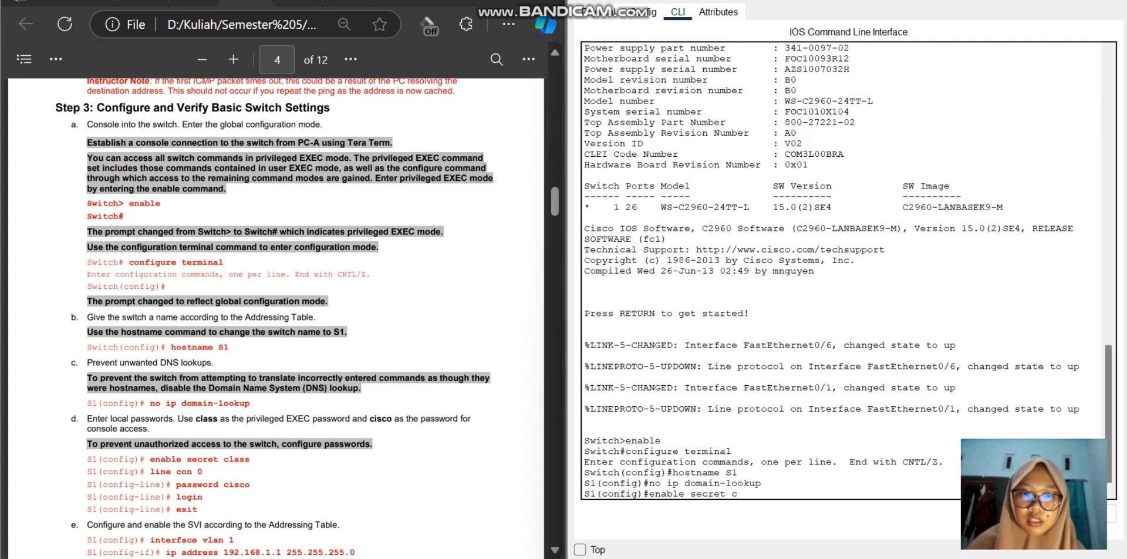
pyautogui.write('lass')
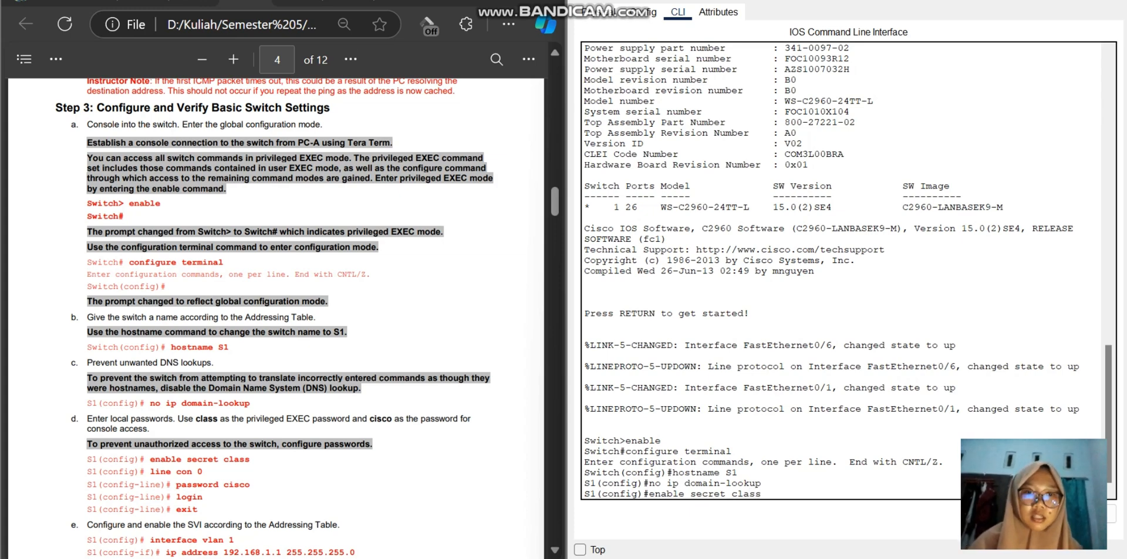
pyautogui.press('Return')
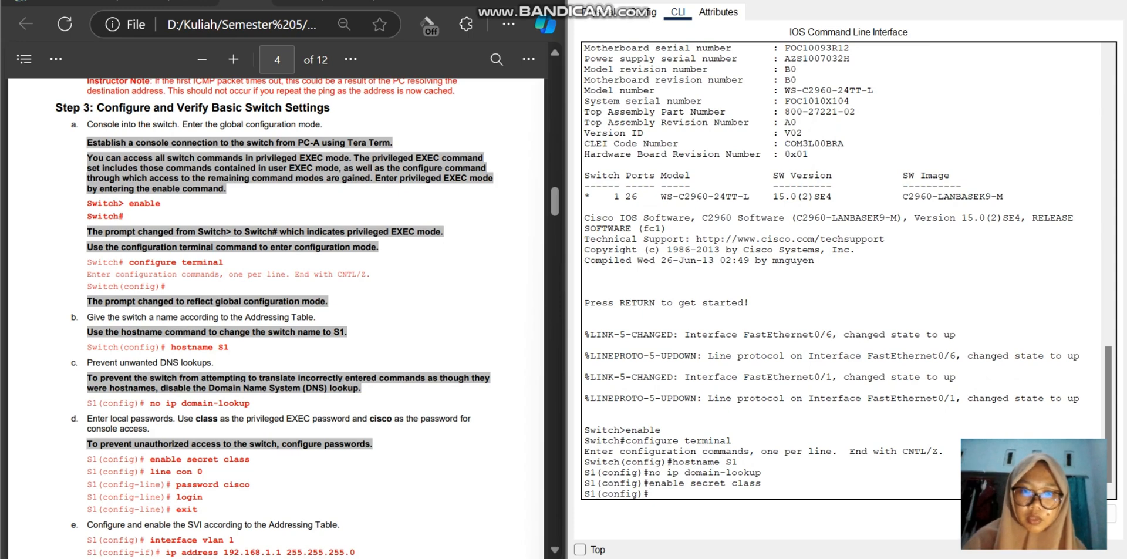
# Step: Enter line configuration for console 0 with line con 0 and set the console access password given in the lab document
pyautogui.write('line n')
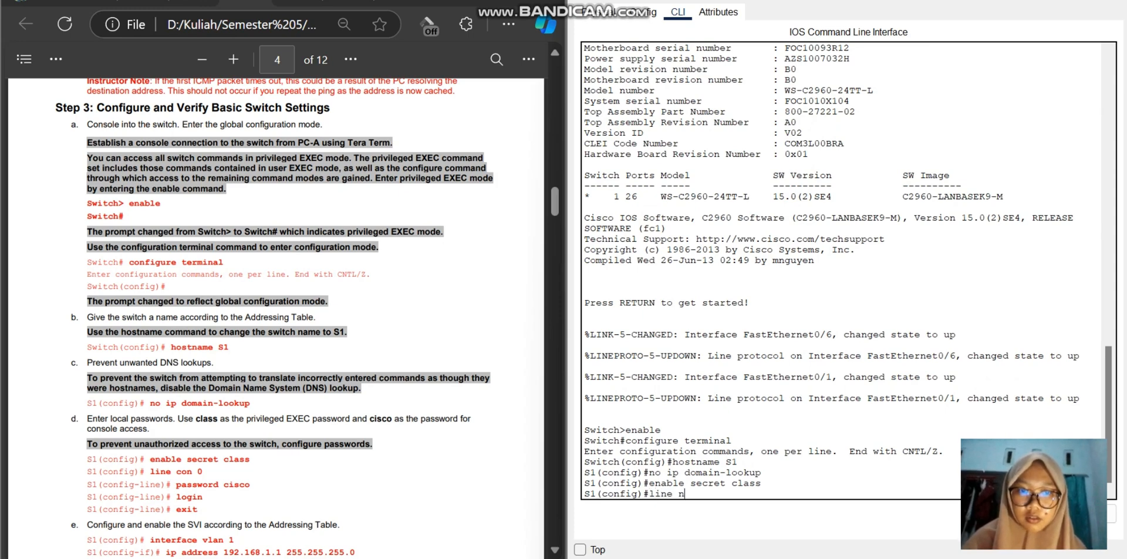
pyautogui.press('BackSpace')
pyautogui.write('con')
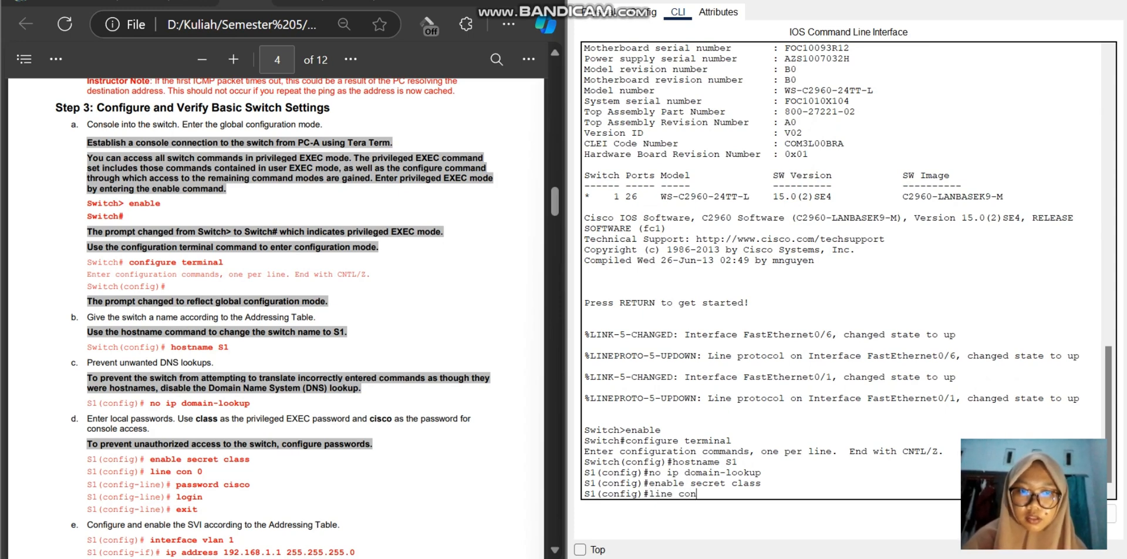
pyautogui.write(' 0')
pyautogui.press('Return')
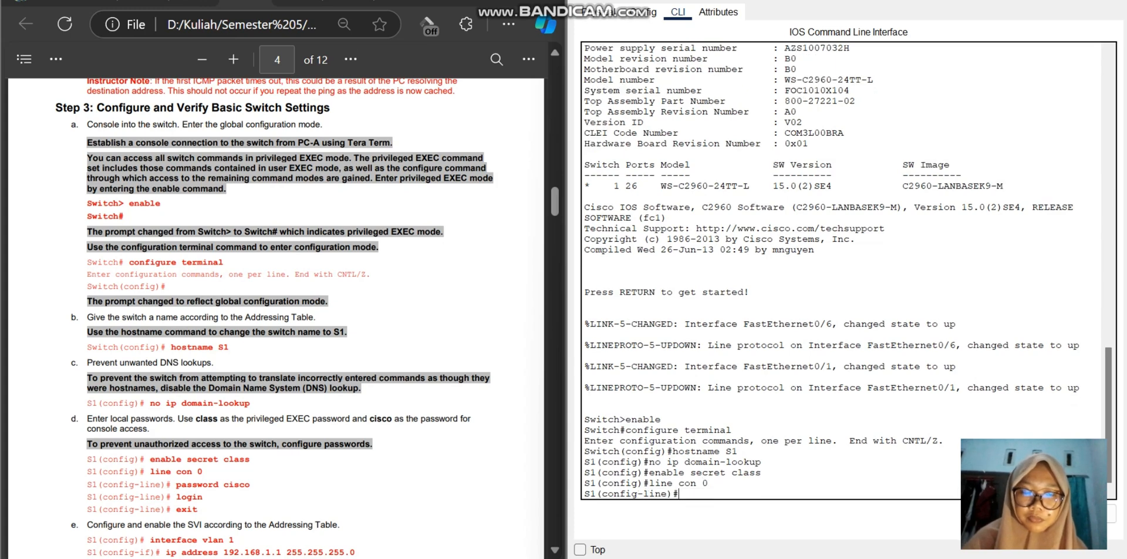
pyautogui.write('pas')
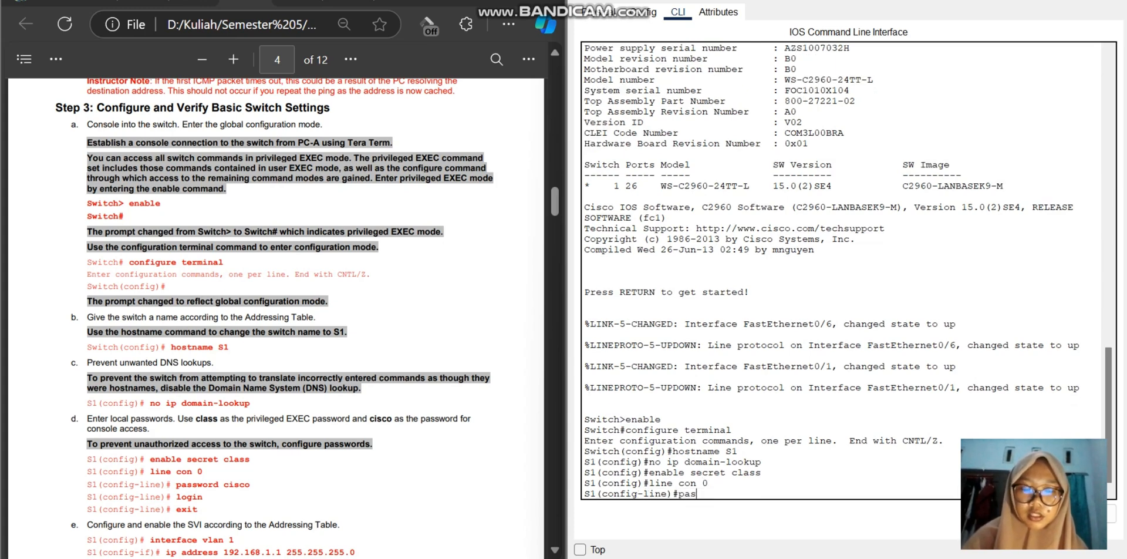
pyautogui.write('sword')
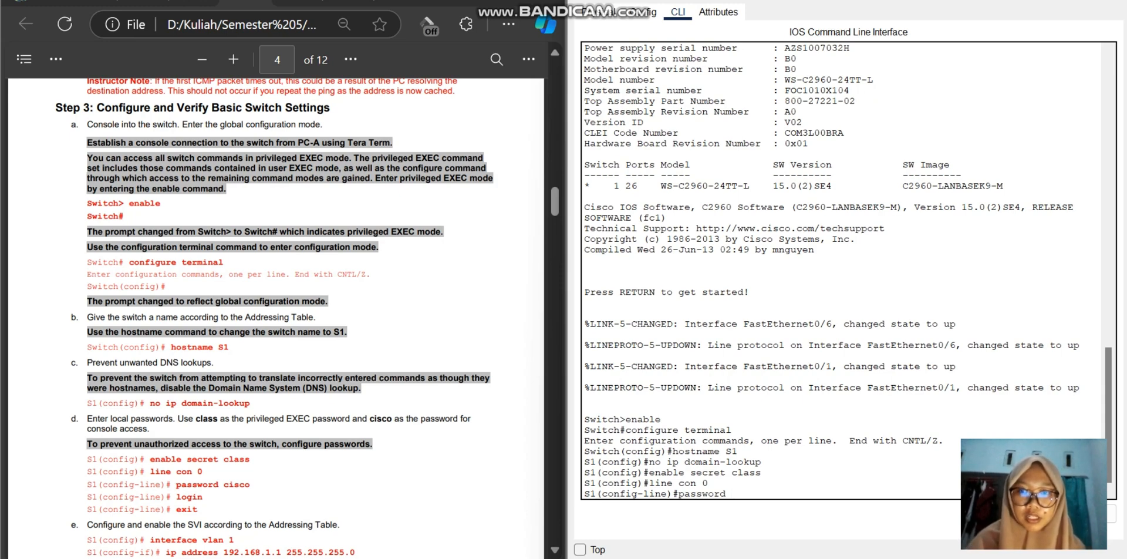
pyautogui.write('cisco')
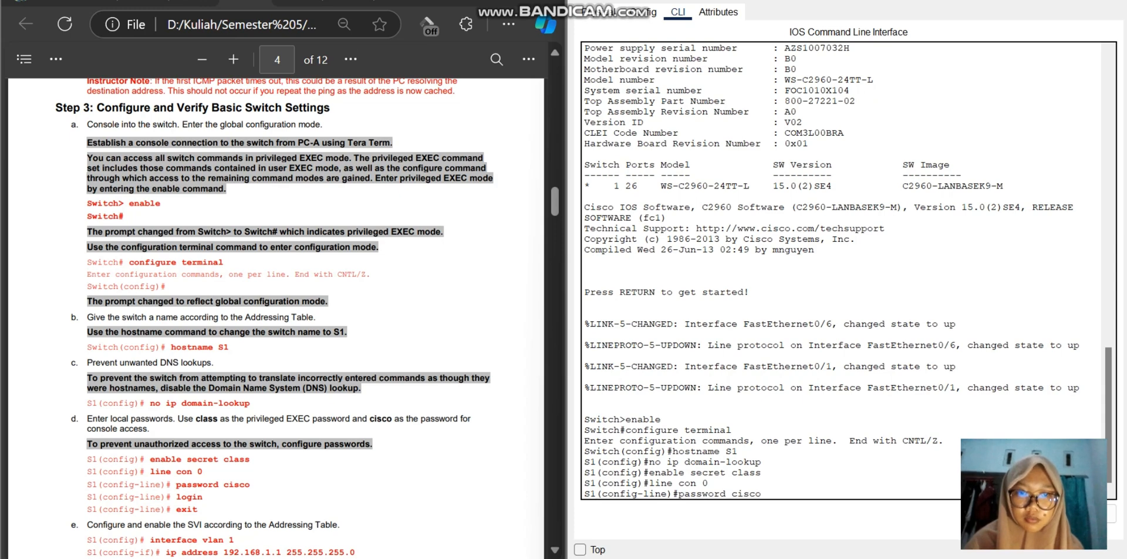
pyautogui.press('Return')
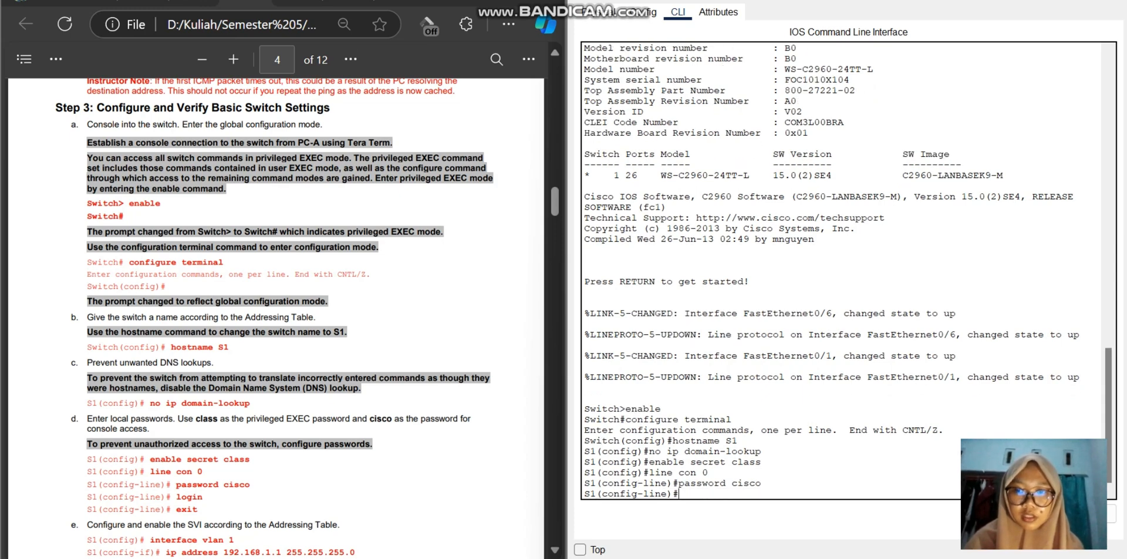
# Step: Require a login on the console line with the login command and exit to global configuration mode
pyautogui.write('login')
pyautogui.press('Return')
pyautogui.write('e')
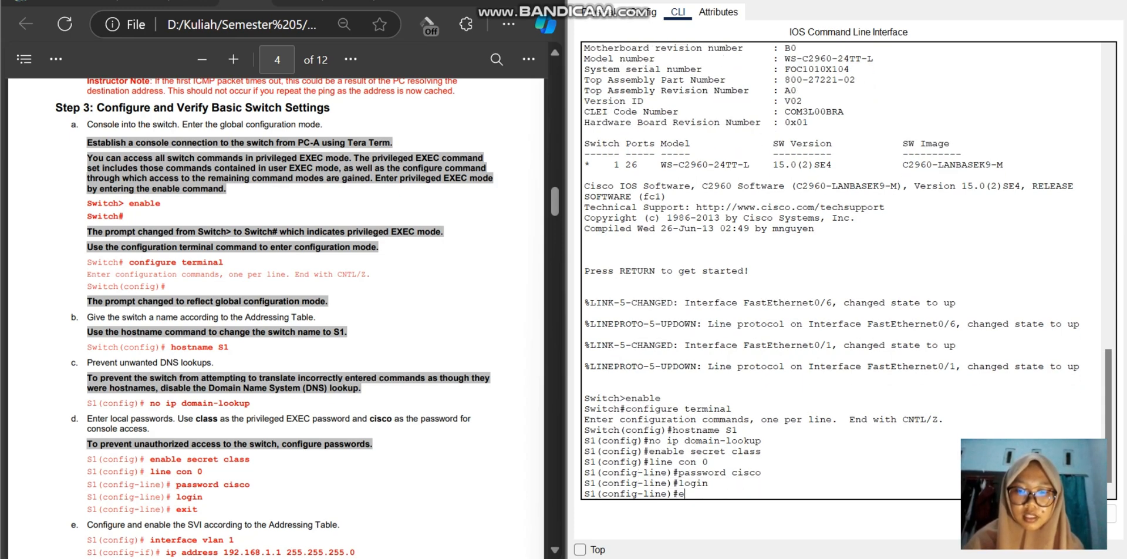
pyautogui.write('xit')
pyautogui.press('Return')
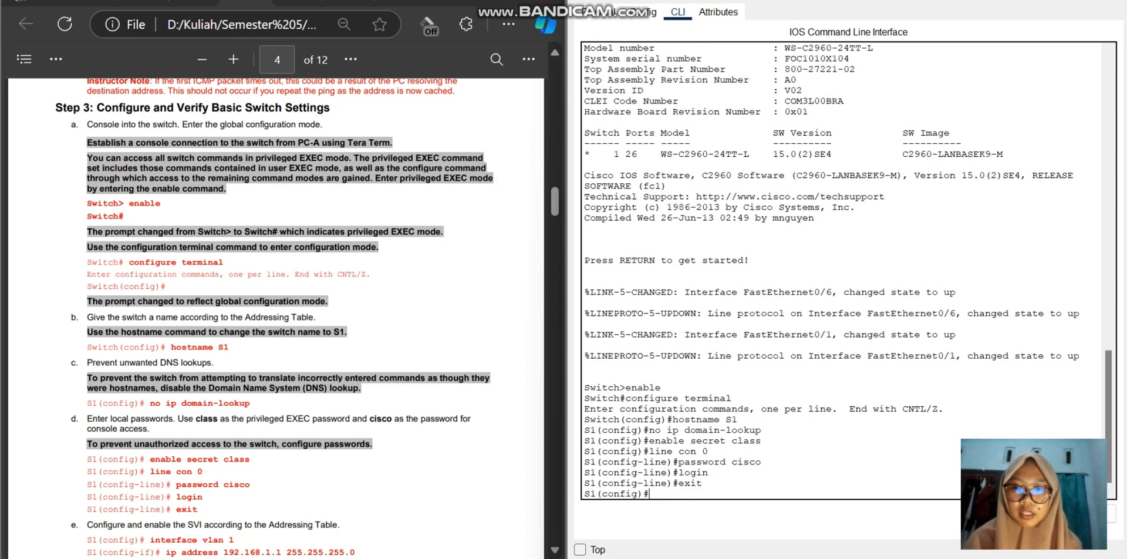
# Step: Enter interface configuration mode for VLAN 1 on S1 with the interface vlan 1 command, following part e of the lab
pyautogui.scroll(-3, 275, 317)
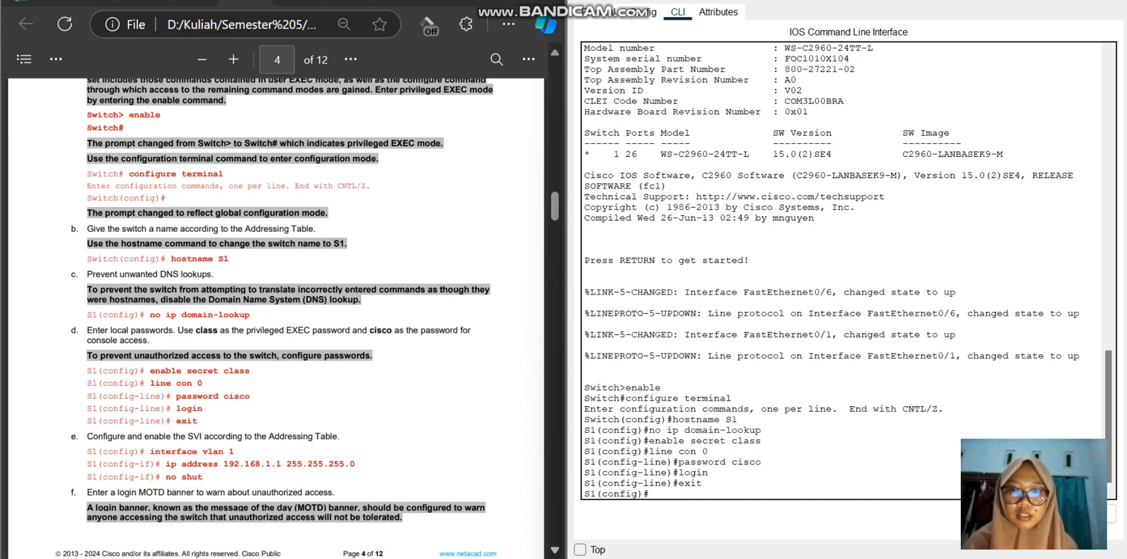
pyautogui.write('in')
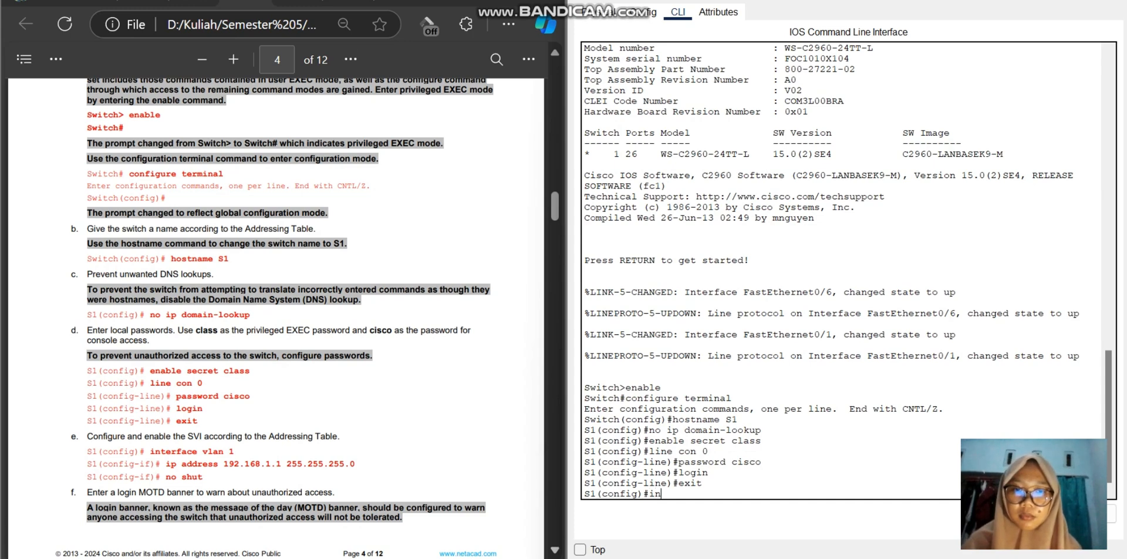
pyautogui.write('terfac')
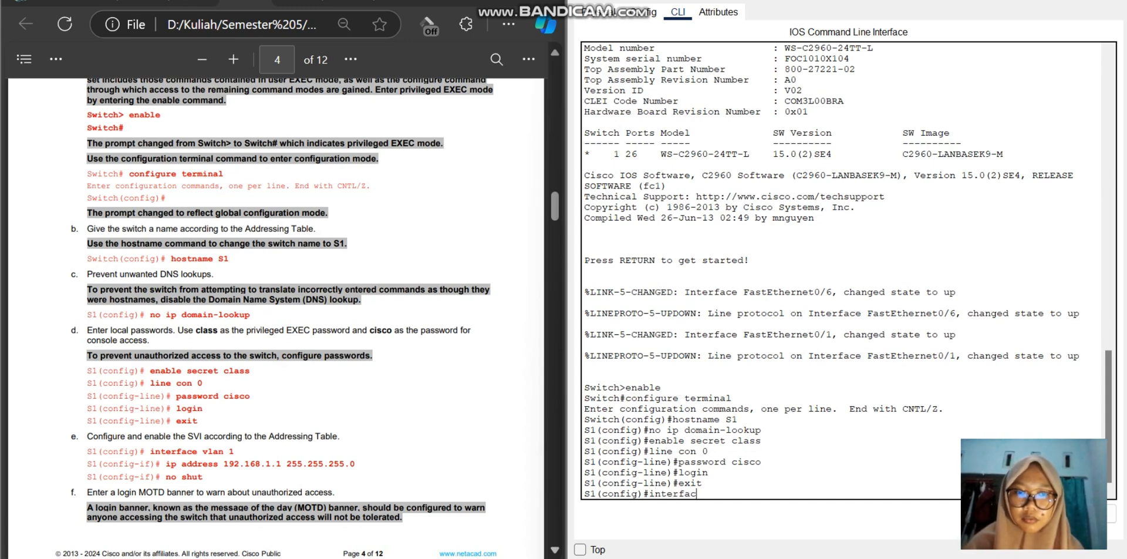
pyautogui.write('e vl')
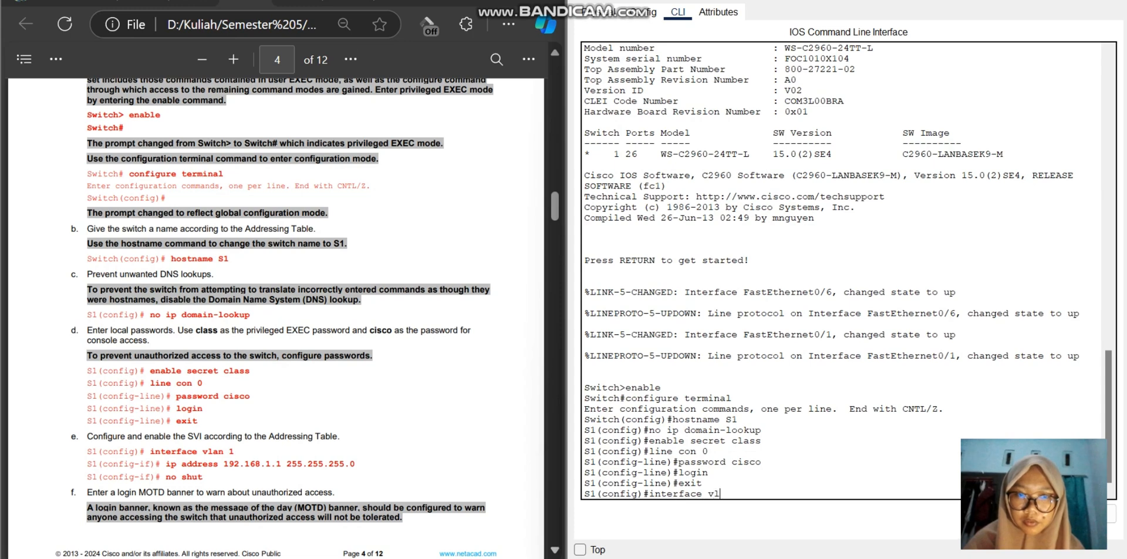
pyautogui.write('an 1')
pyautogui.press('Return')
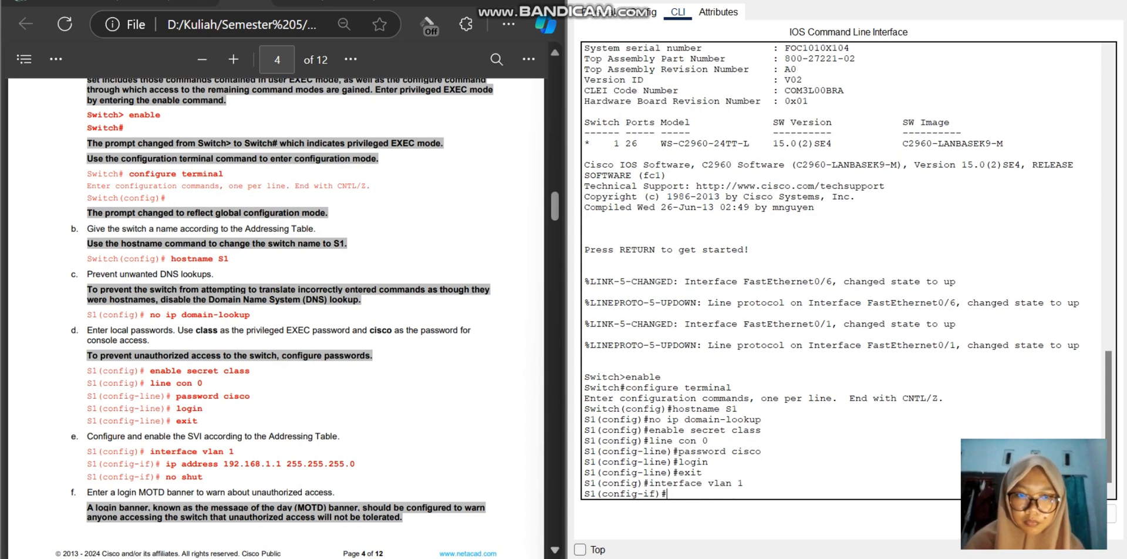
# Step: Assign IP address 192.168.1.1 with subnet mask 255.255.255.0 to S1's VLAN 1 interface using the ip address command
pyautogui.write('ip')
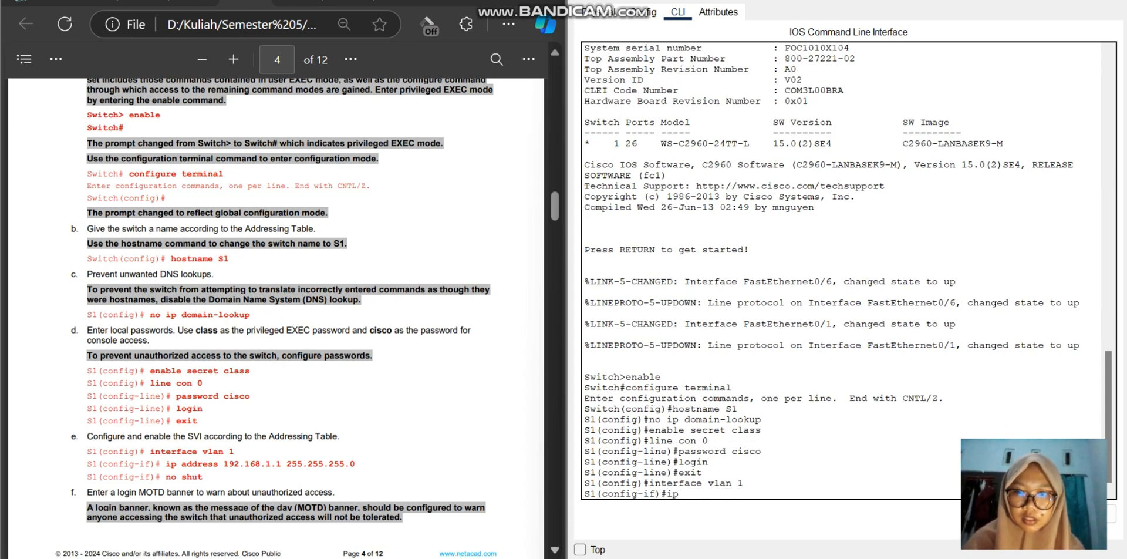
pyautogui.write(' addre')
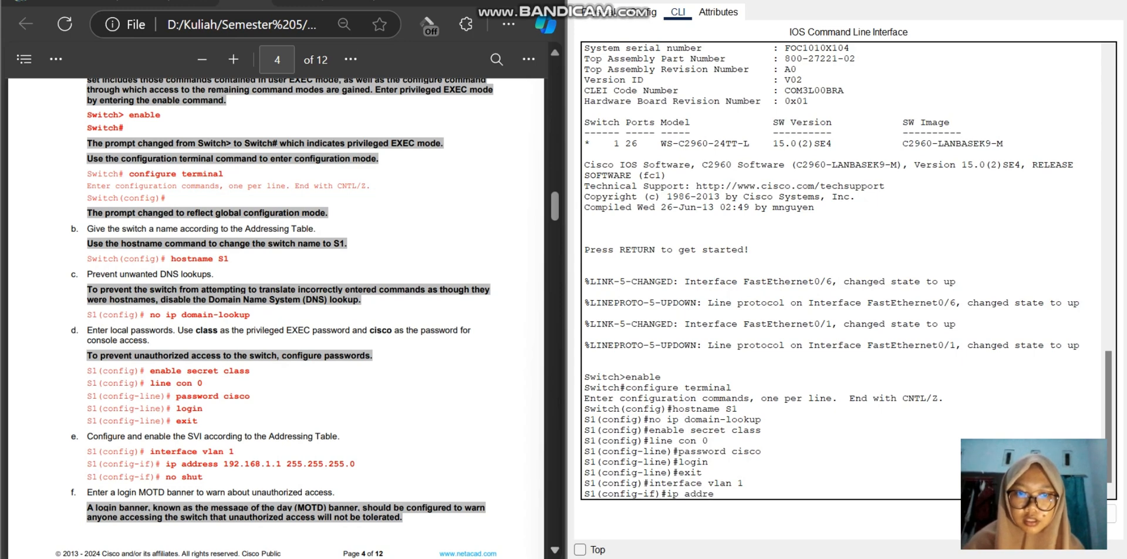
pyautogui.write('ss')
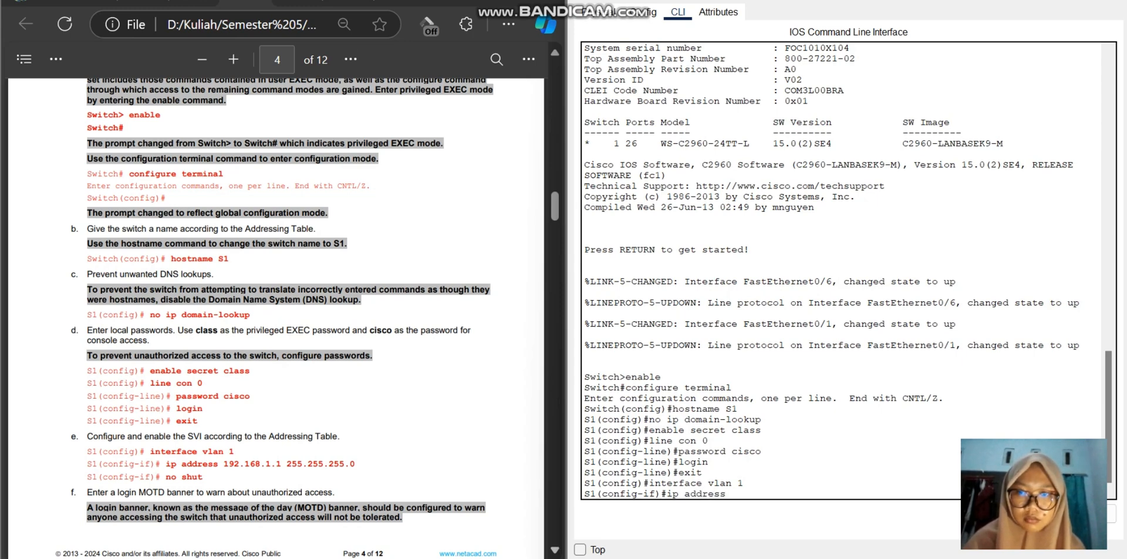
pyautogui.write(' 1')
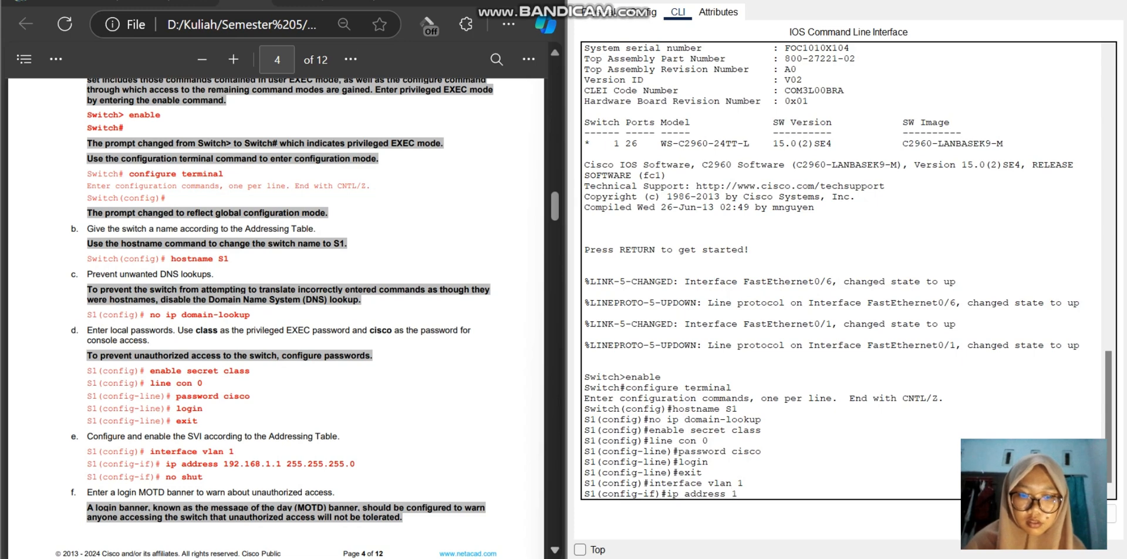
pyautogui.write('92.')
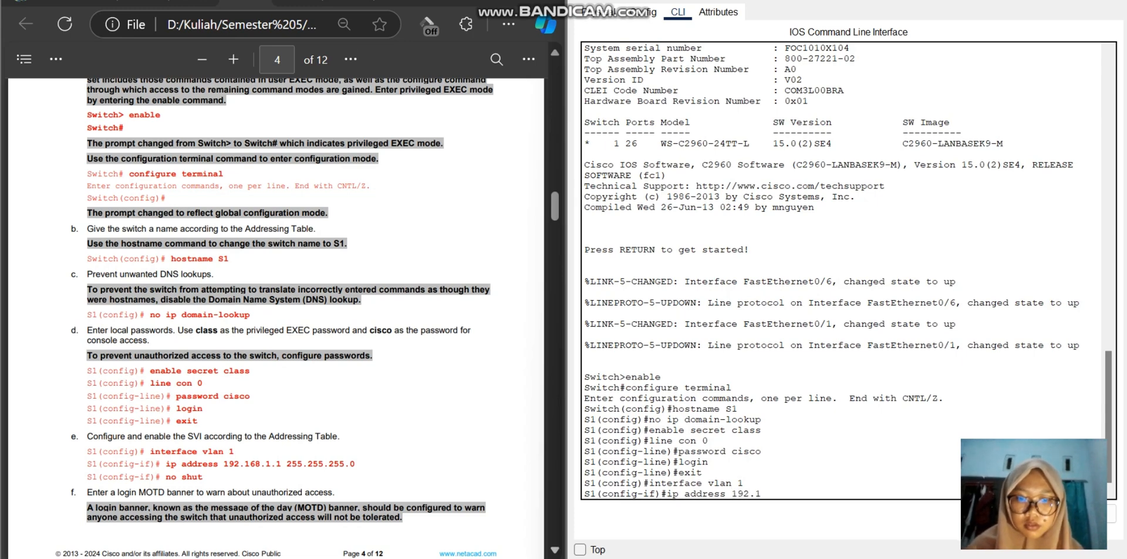
pyautogui.write('168.1')
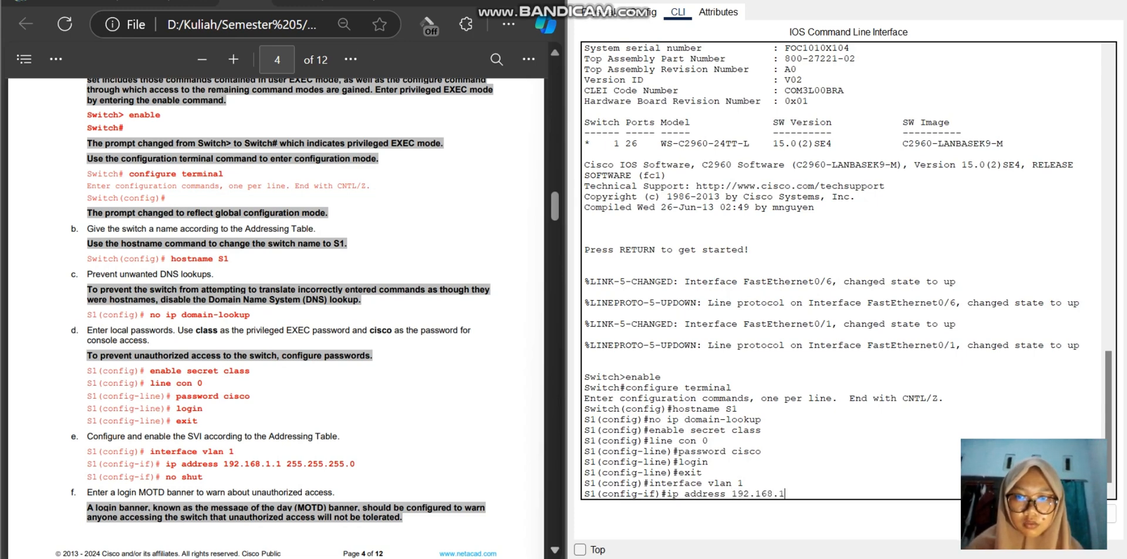
pyautogui.write('.1')
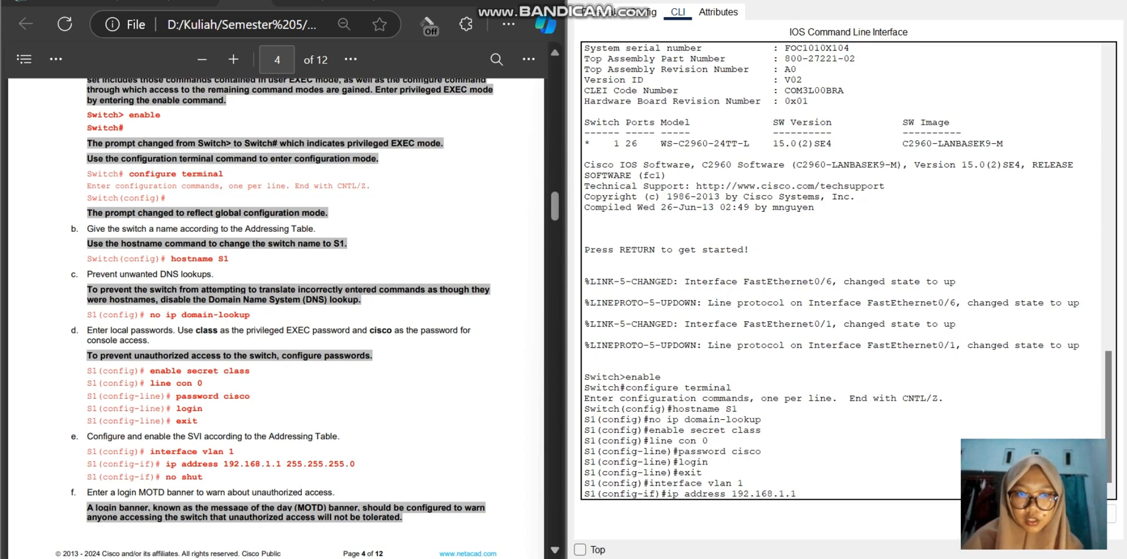
pyautogui.write('2')
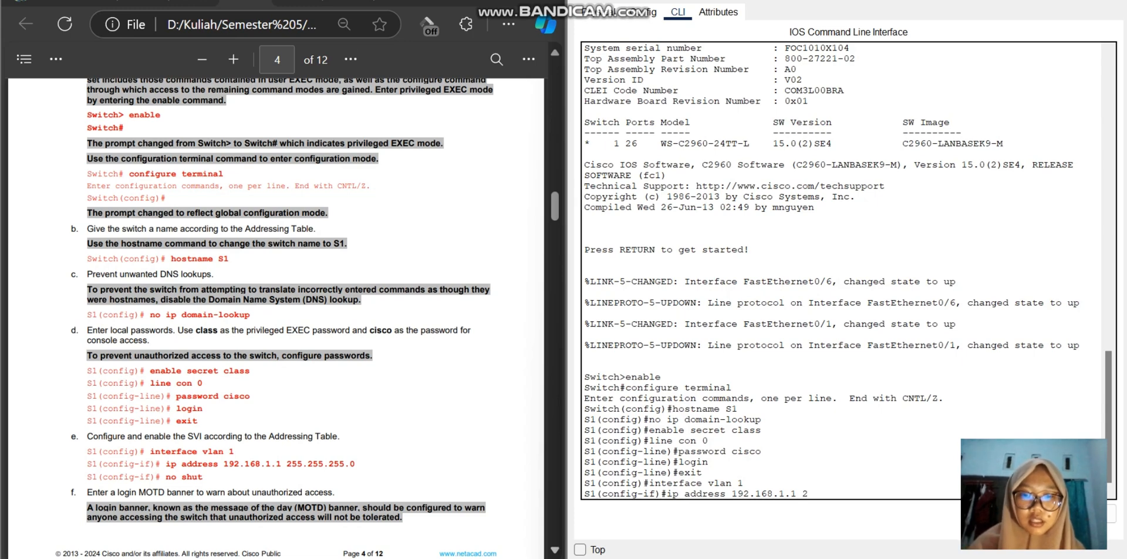
pyautogui.write('55.255.2')
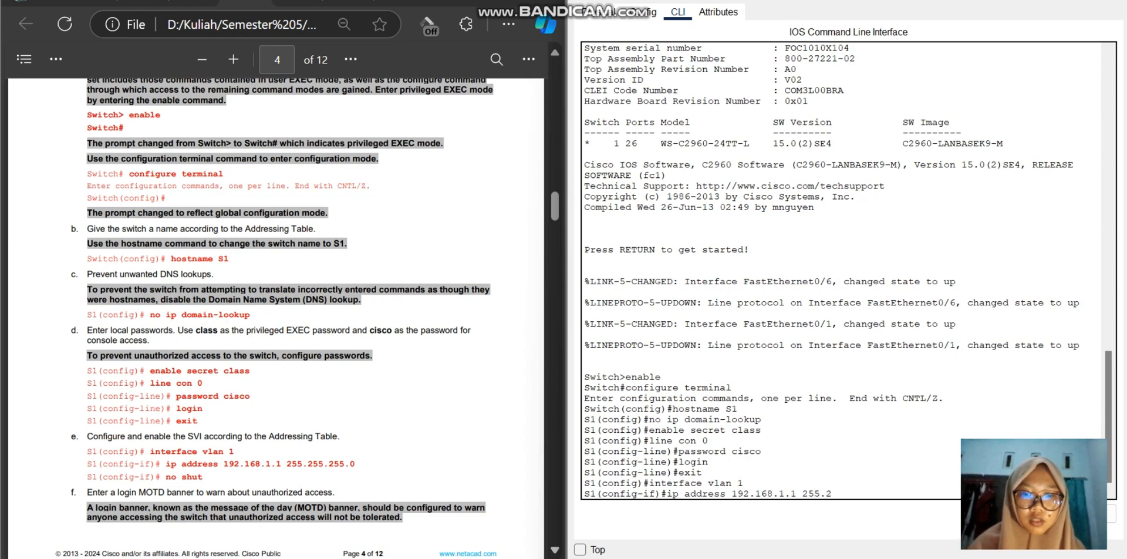
pyautogui.write('5')
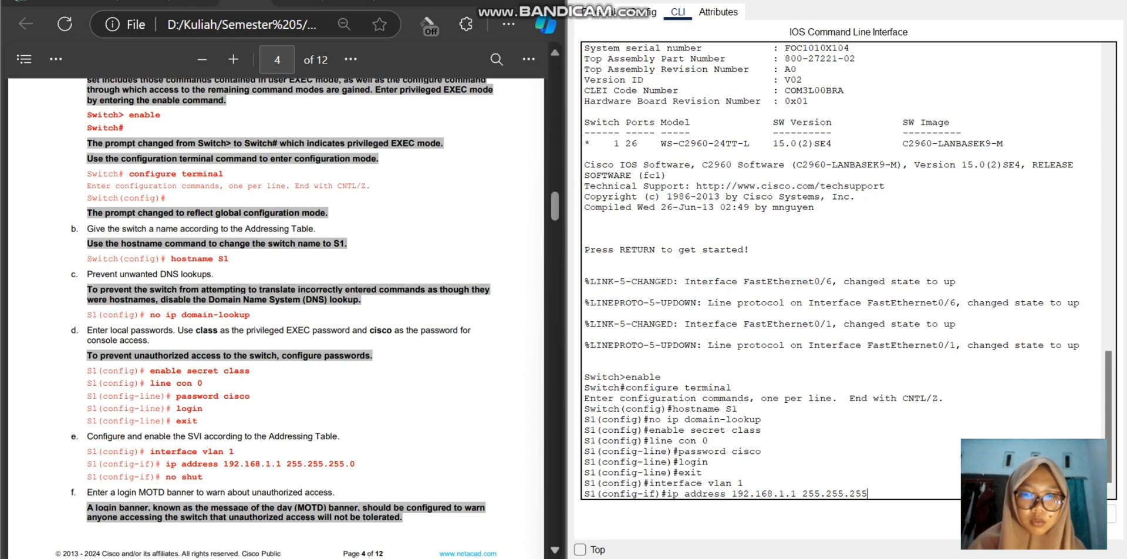
pyautogui.write('.0')
pyautogui.press('Return')
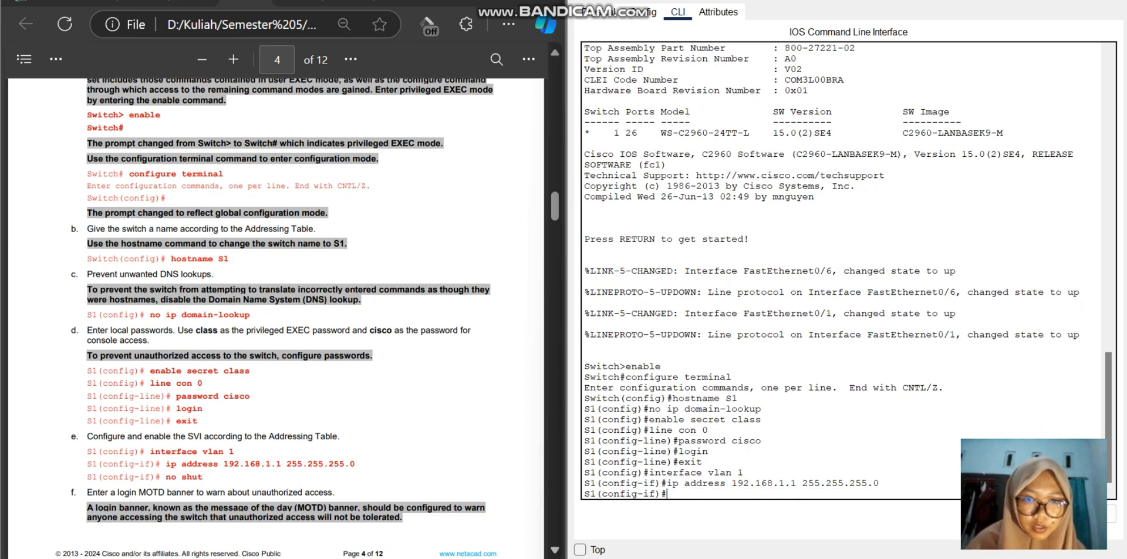
# Step: Enable the VLAN 1 interface on S1 with the no shut command and return to the interface configuration prompt
pyautogui.write('no')
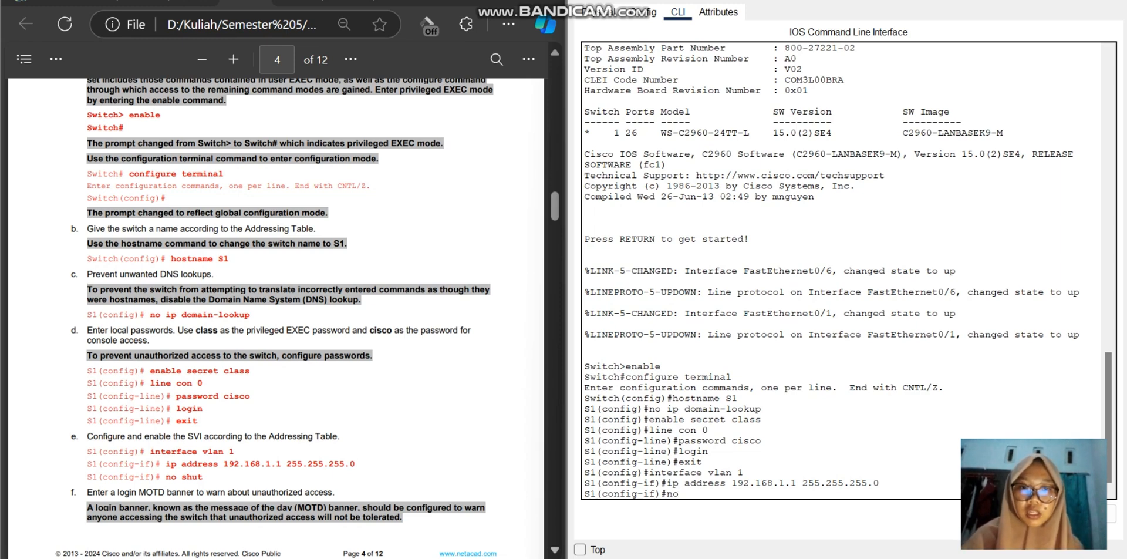
pyautogui.write('shu')
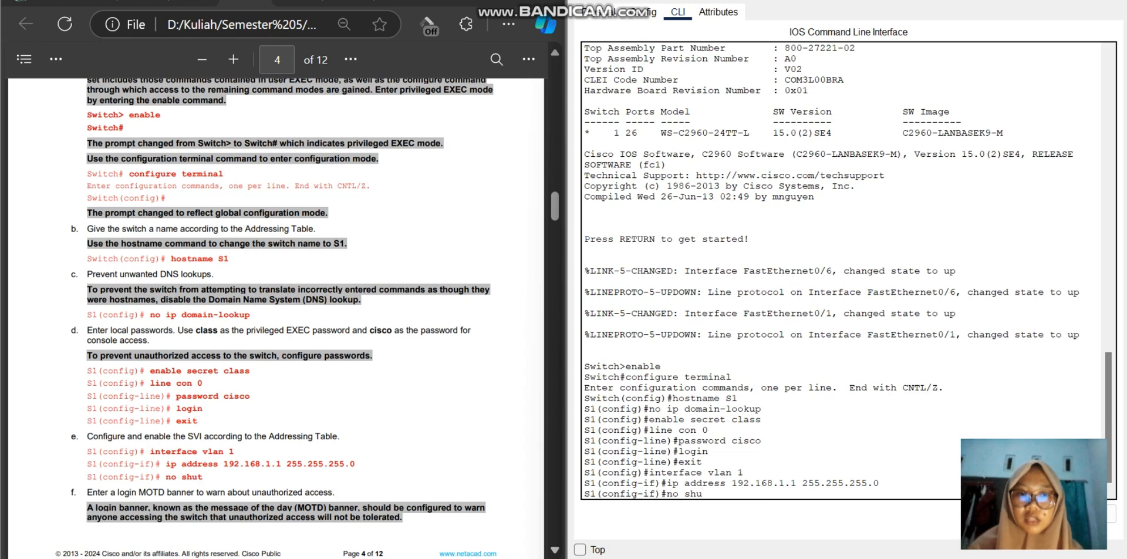
pyautogui.write('t')
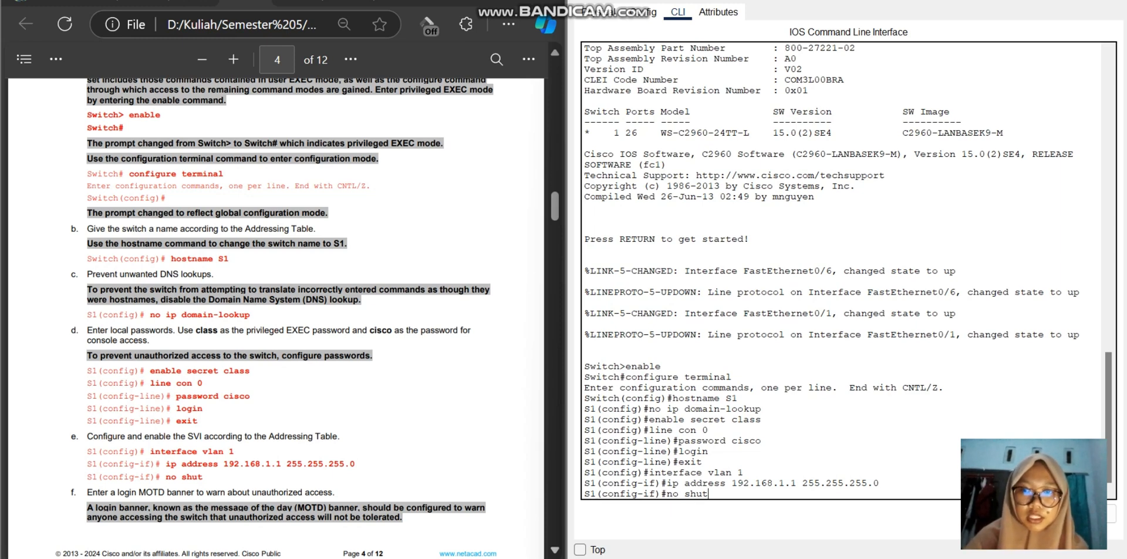
pyautogui.press('Return')
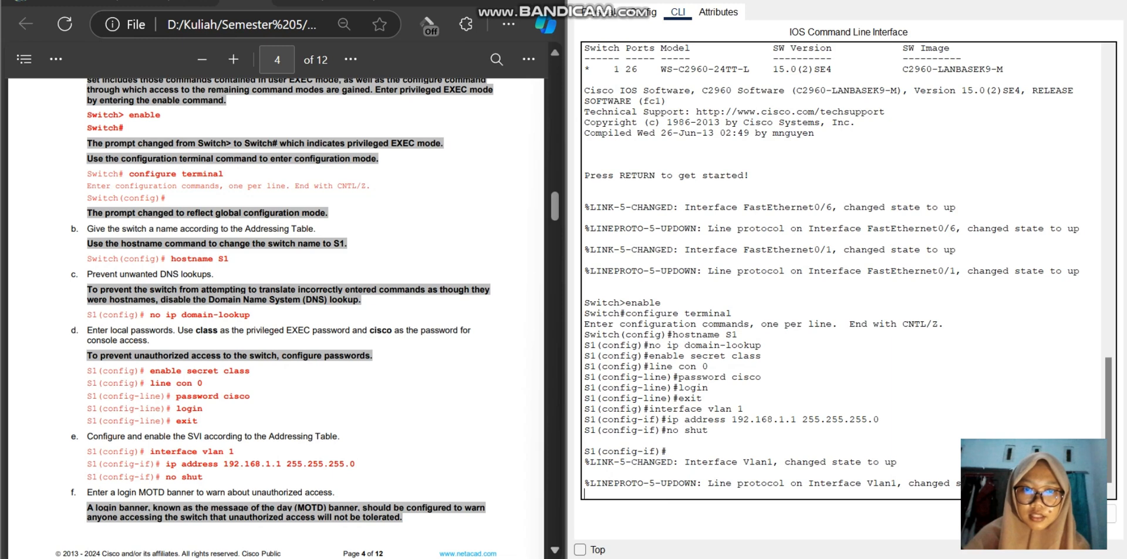
pyautogui.press('Return')
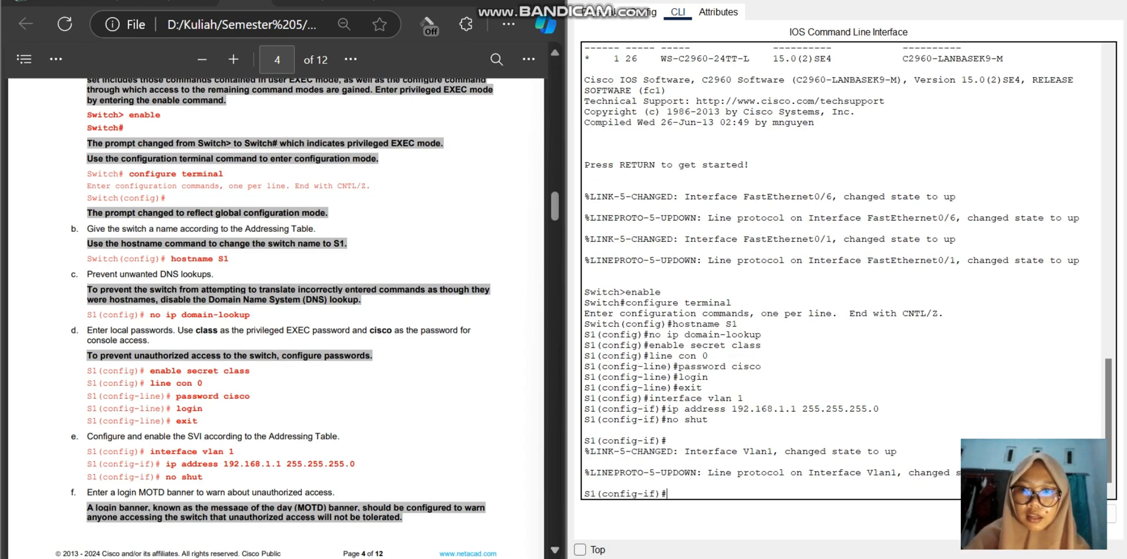
# Step: Start the banner motd command on S1 and copy the unauthorized access warning, including its closing #, from part f of the lab document
pyautogui.scroll(-3, 276, 317)
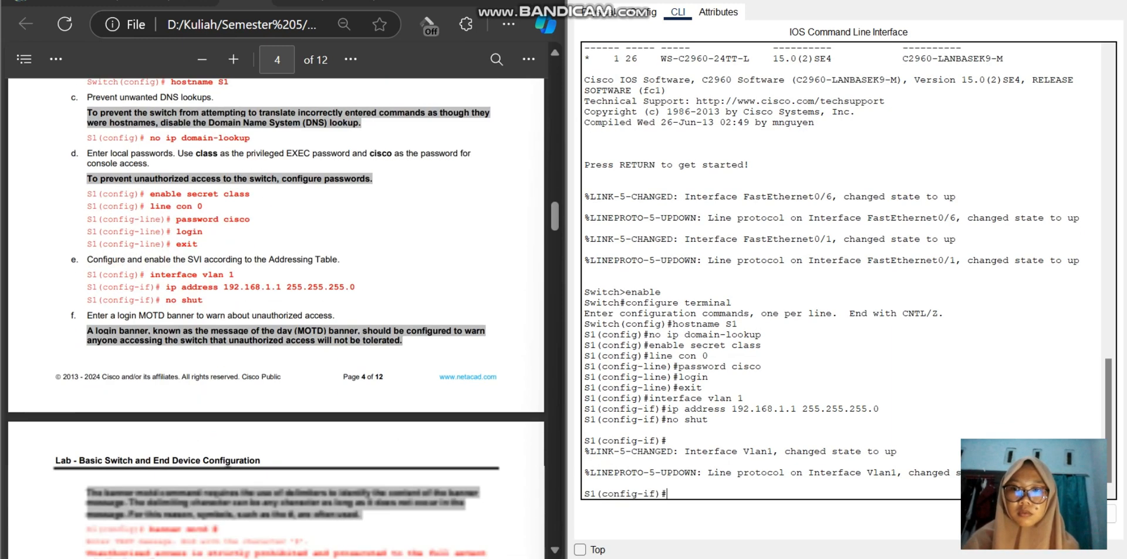
pyautogui.scroll(-2, 276, 317)
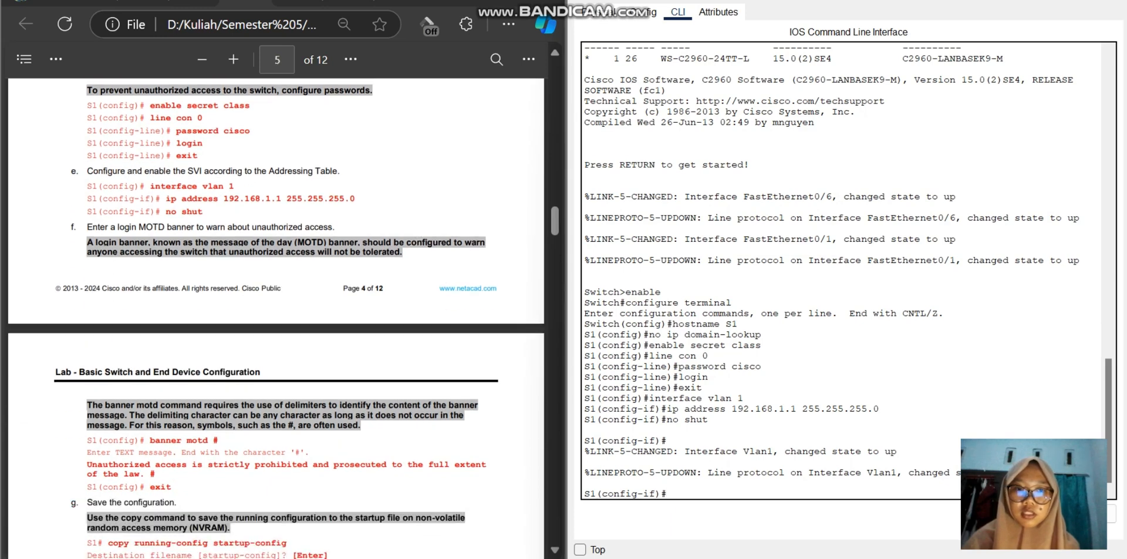
pyautogui.write('banner')
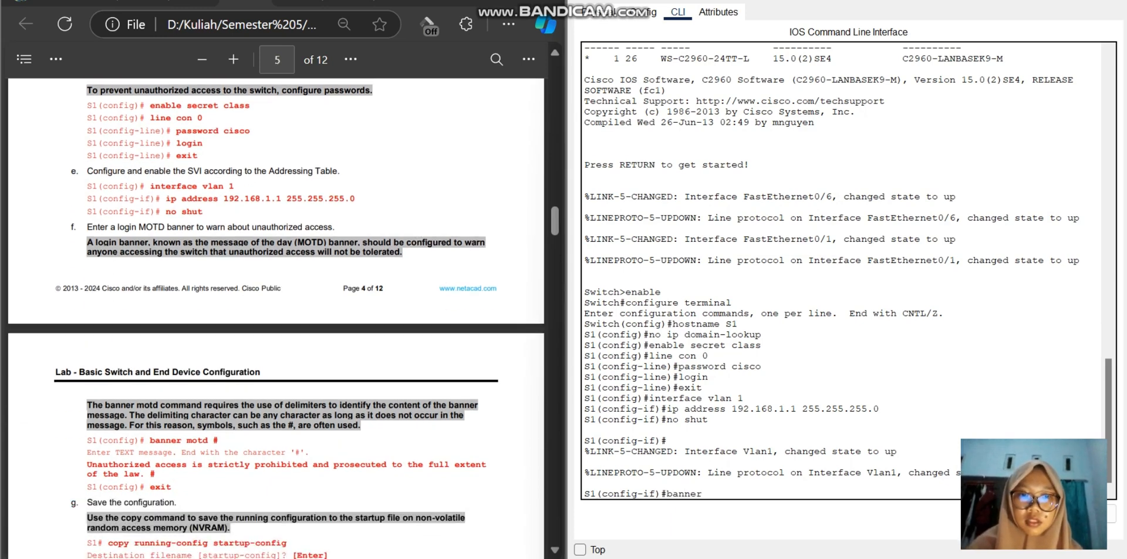
pyautogui.write(' motd')
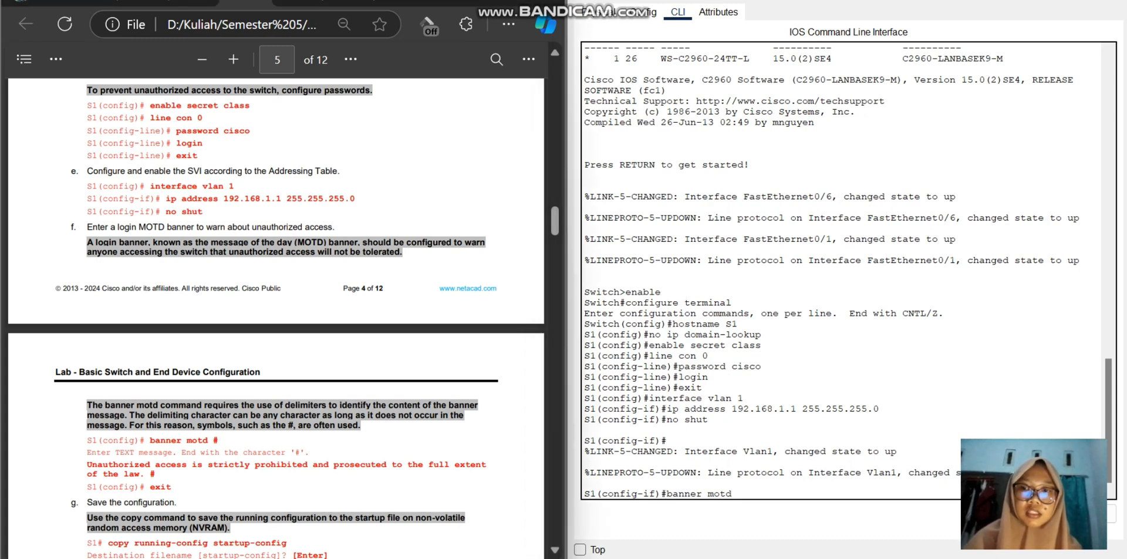
pyautogui.moveTo(86, 464); pyautogui.dragTo(155, 474)
pyautogui.hotkey('ctrl', 'c')
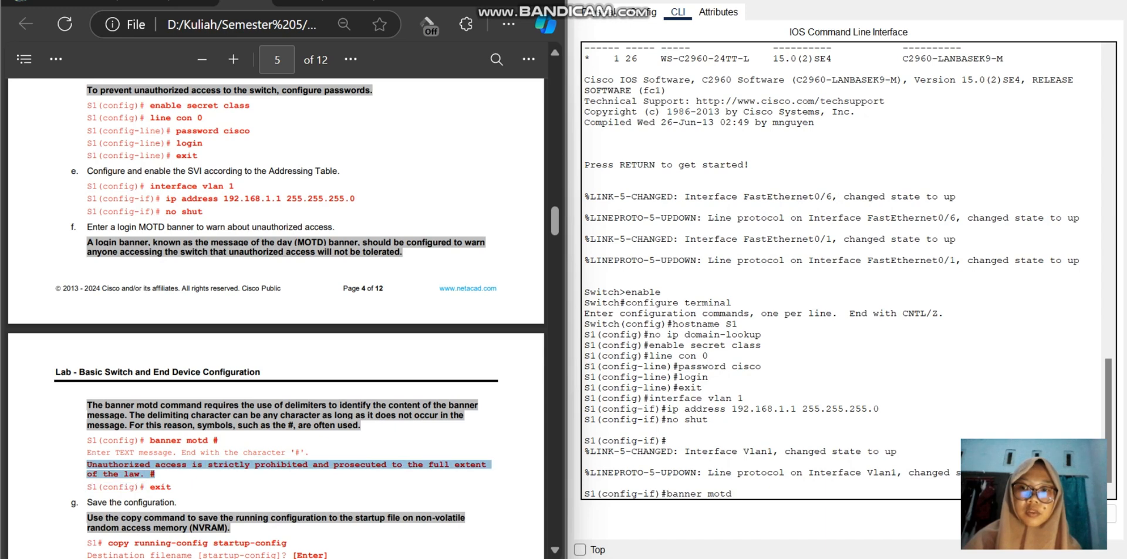
pyautogui.rightClick(167, 467)
pyautogui.click(212, 297)
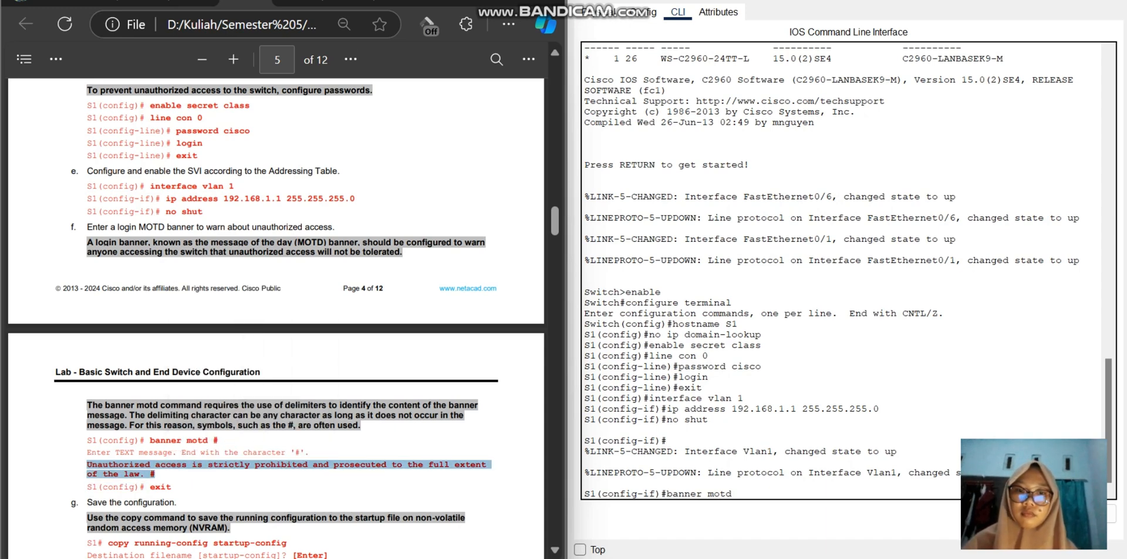
# Step: Try to set S1's MOTD banner by pasting the copied warning after banner motd and again at the message text entry
pyautogui.click(741, 491)
pyautogui.rightClick(742, 492)
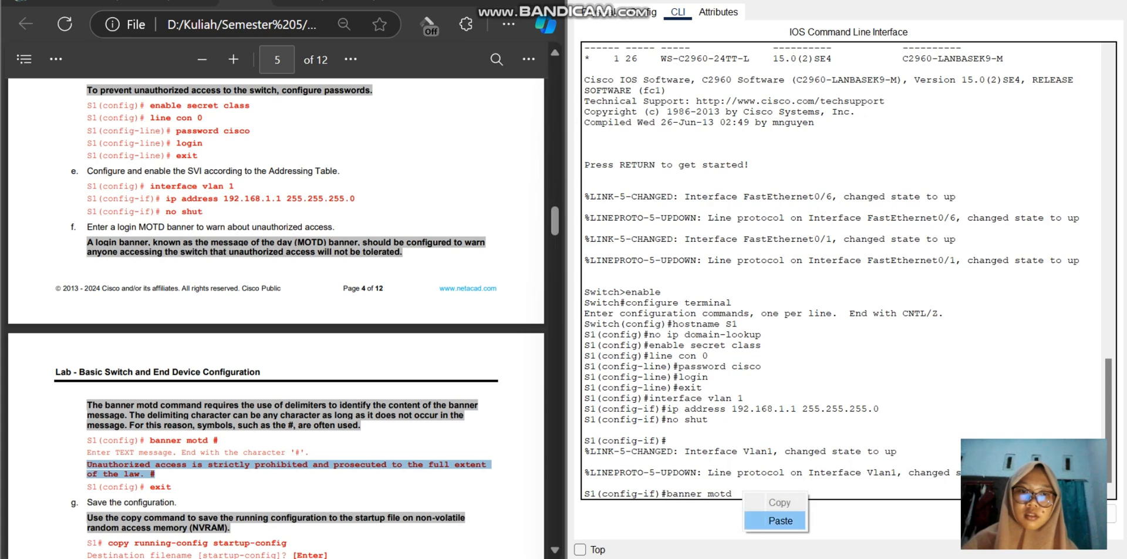
pyautogui.click(778, 521)
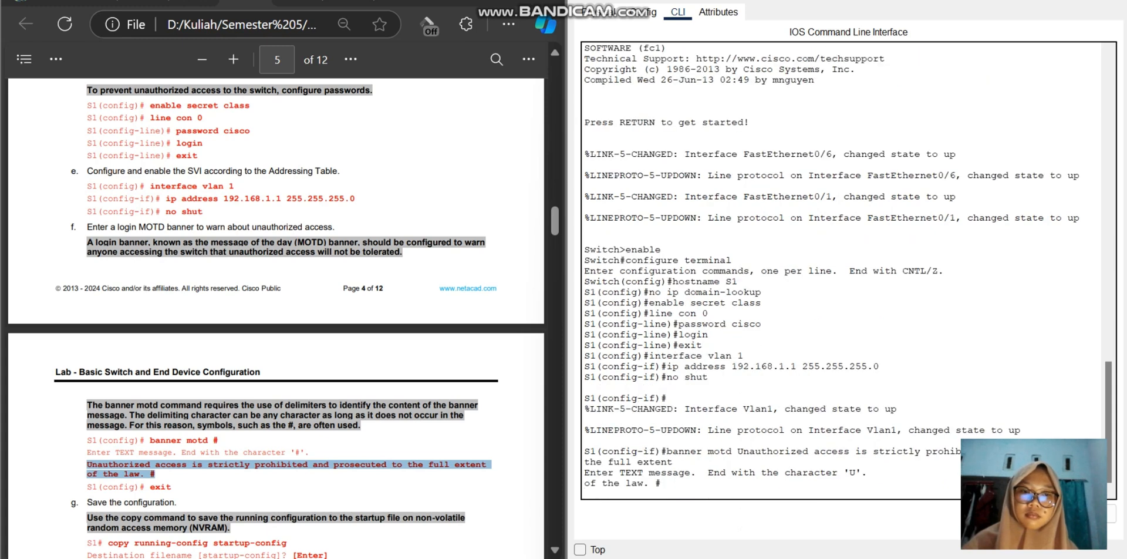
pyautogui.press('Return')
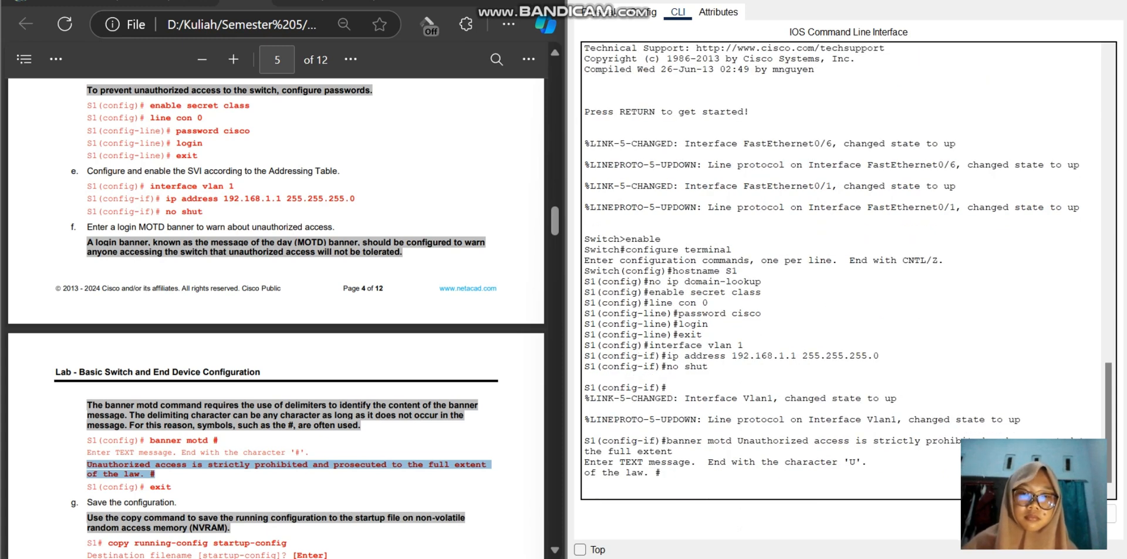
pyautogui.rightClick(647, 494)
pyautogui.click(680, 521)
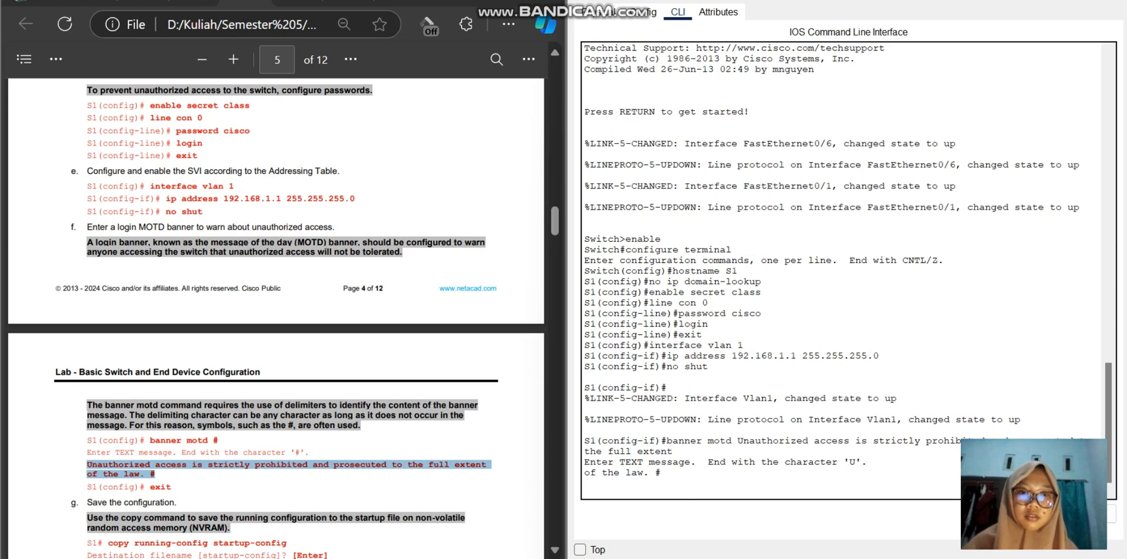
# Step: Compare the banner command output on S1 with the lab document's banner motd example, checking the # delimiter and the message ending
pyautogui.scroll(1, 847, 270)
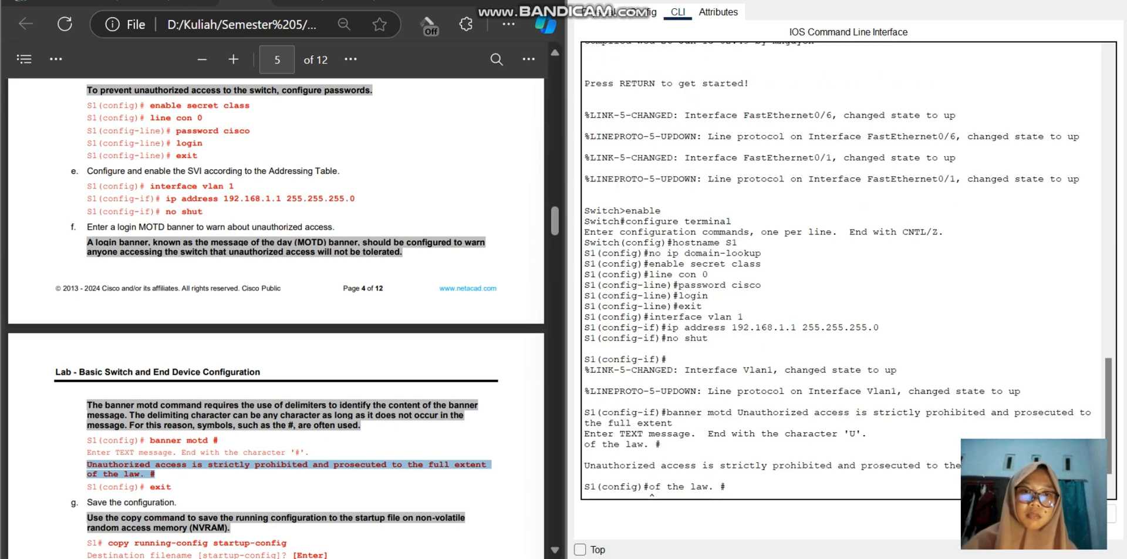
pyautogui.scroll(-1, 848, 269)
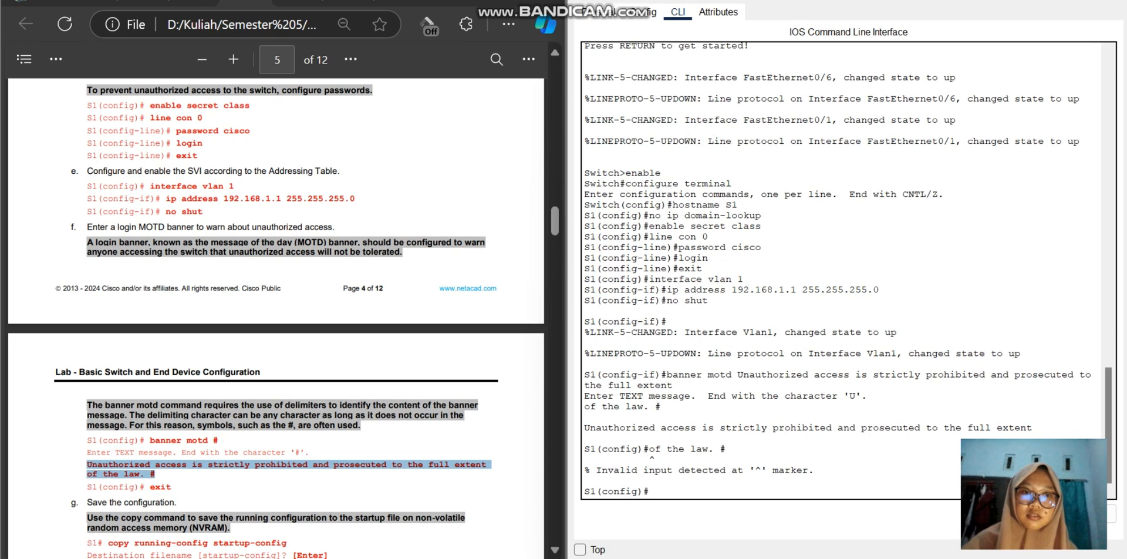
pyautogui.scroll(2, 847, 270)
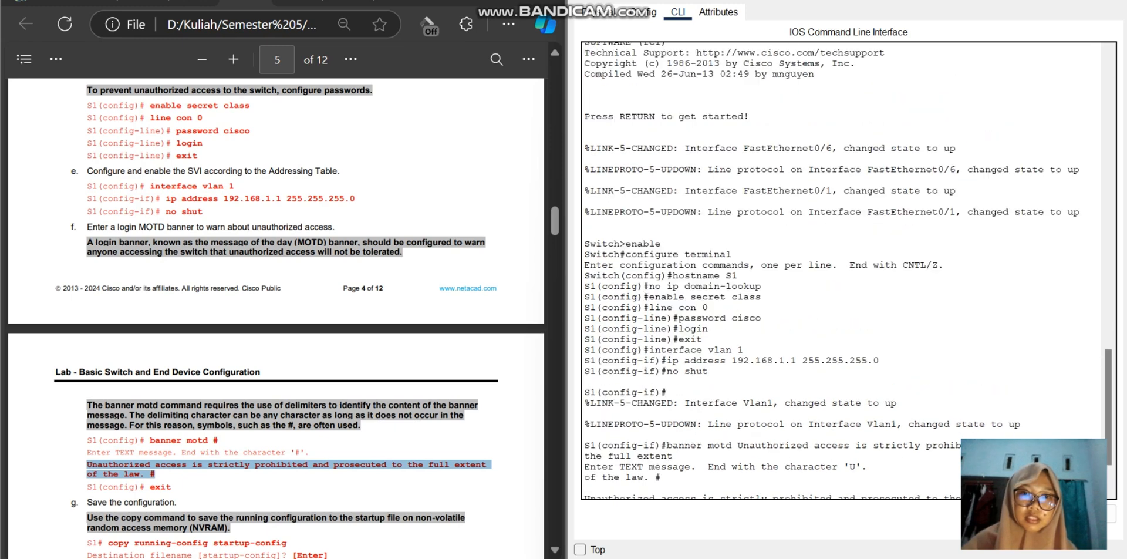
pyautogui.scroll(-1, 848, 270)
pyautogui.scroll(-1, 847, 270)
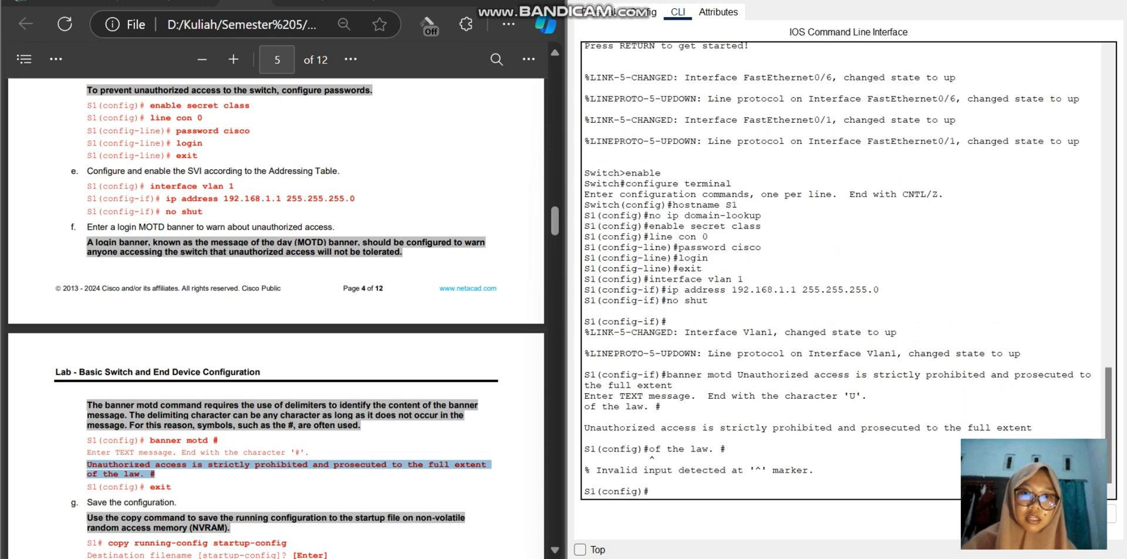
pyautogui.scroll(1, 848, 270)
pyautogui.scroll(1, 847, 270)
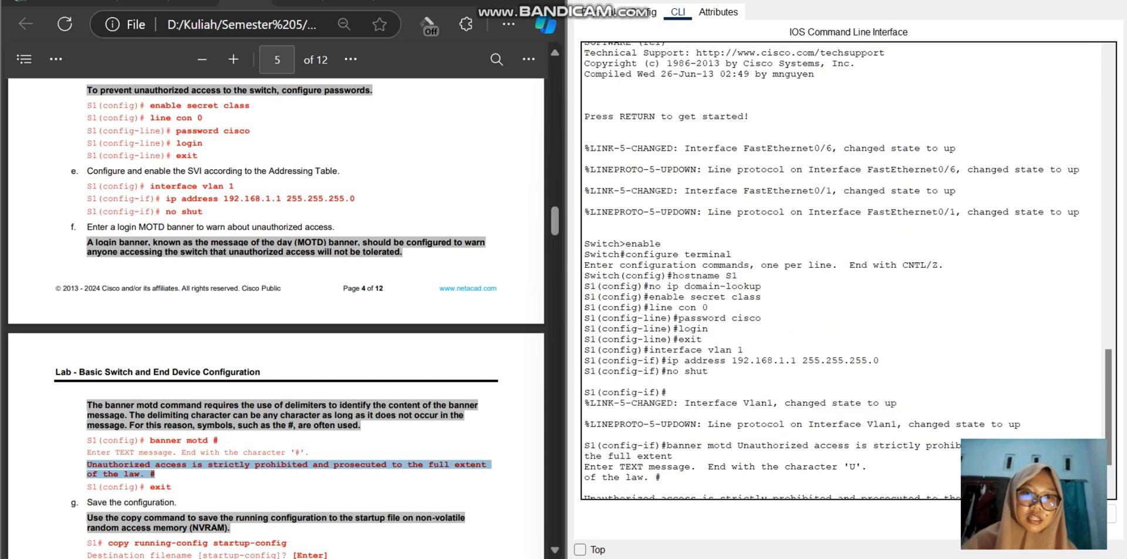
pyautogui.click(288, 449)
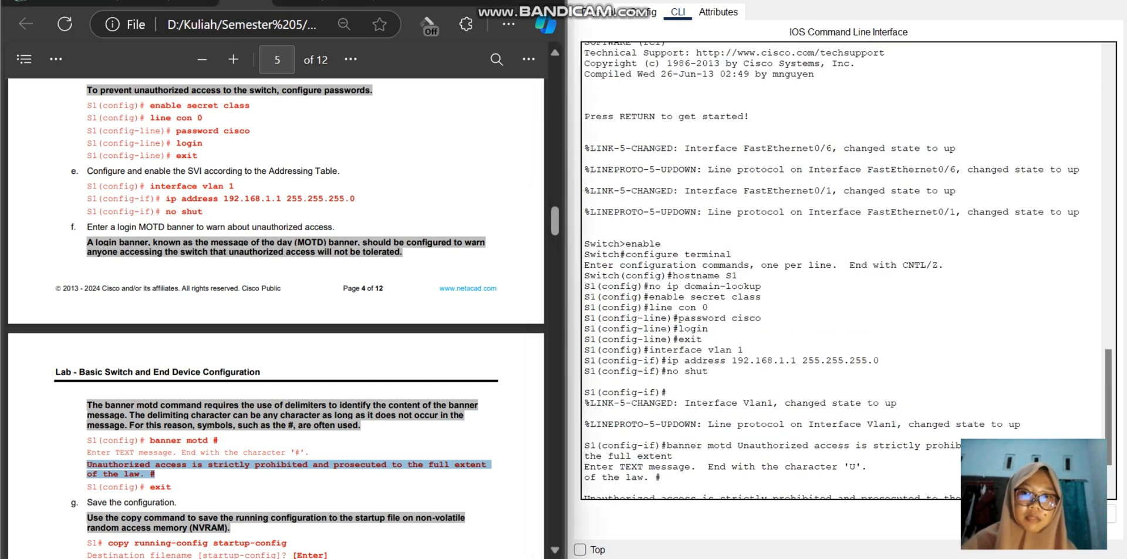
pyautogui.moveTo(286, 451); pyautogui.dragTo(300, 451)
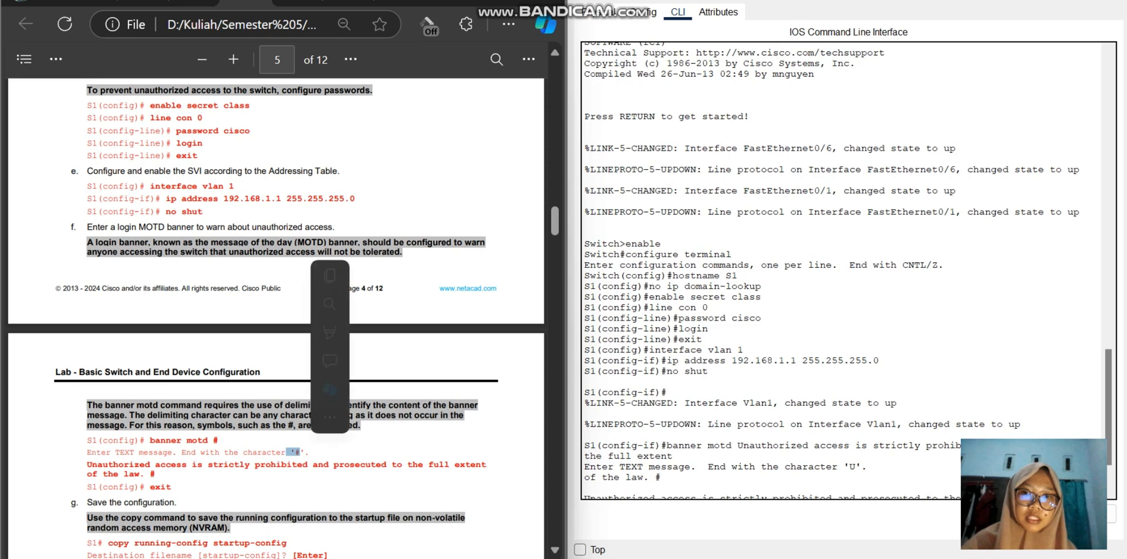
pyautogui.click(301, 452)
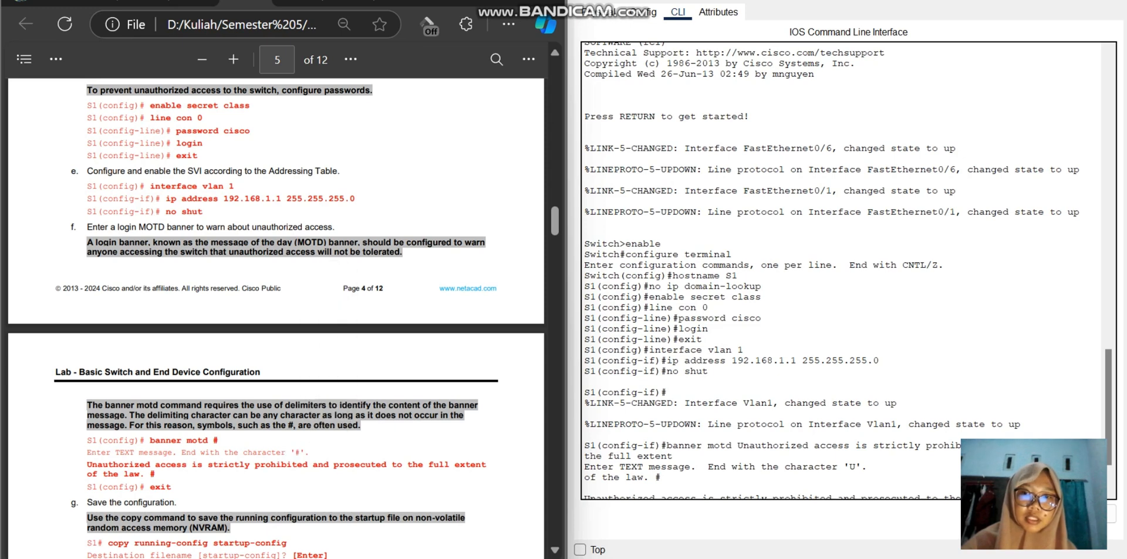
pyautogui.moveTo(145, 474); pyautogui.dragTo(162, 472)
pyautogui.click(166, 473)
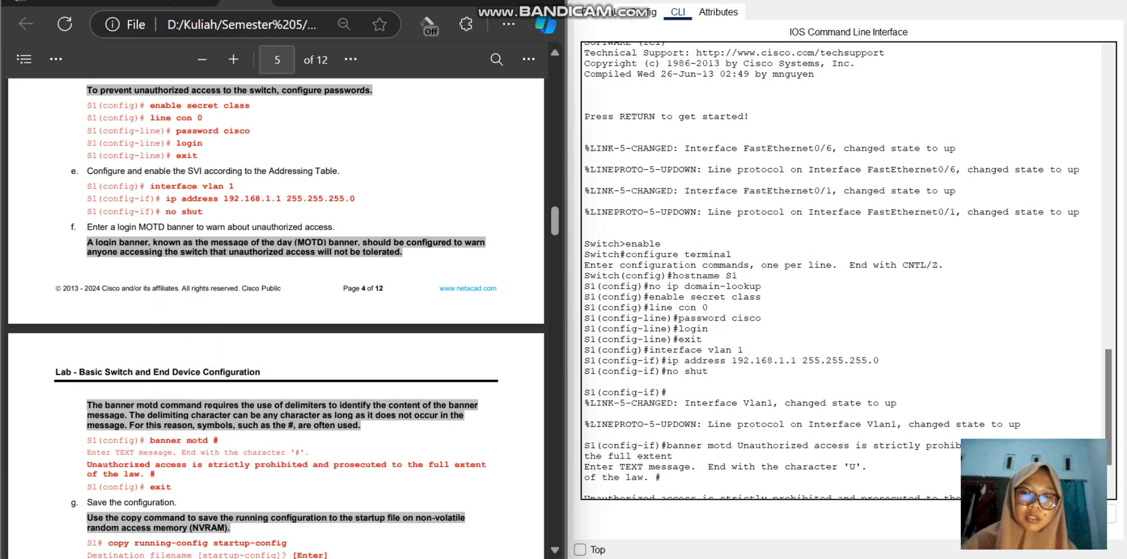
# Step: Exit global configuration mode on S1 and return to the privileged EXEC prompt
pyautogui.scroll(-3, 276, 318)
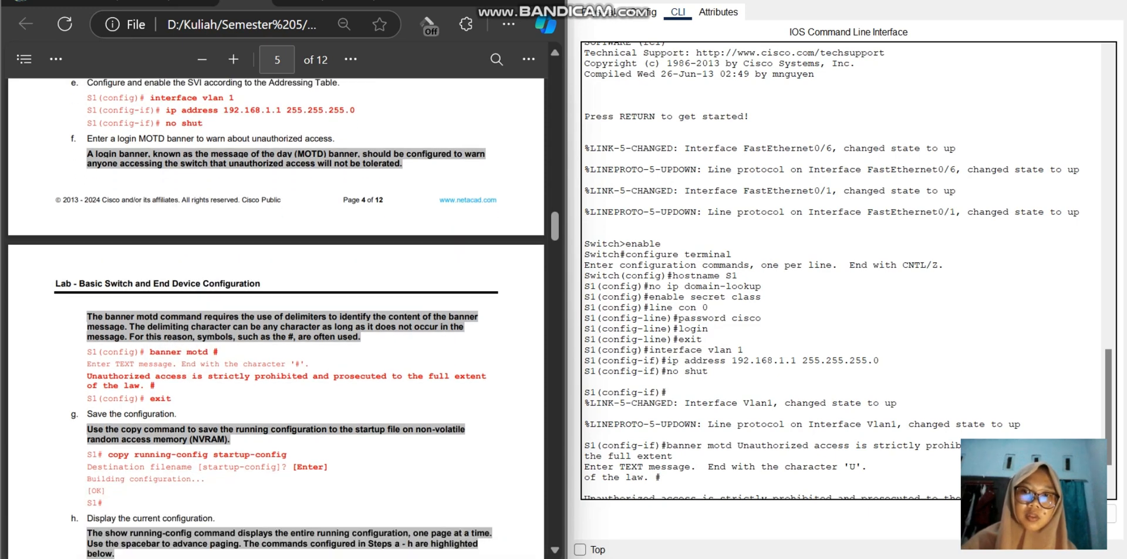
pyautogui.scroll(-3, 276, 319)
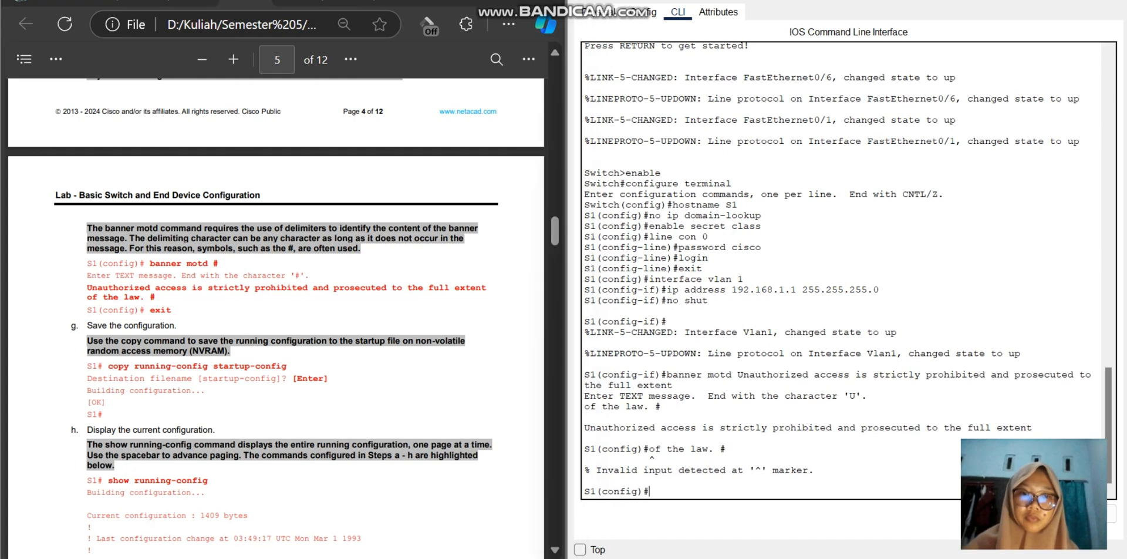
pyautogui.write('exit')
pyautogui.press('Return')
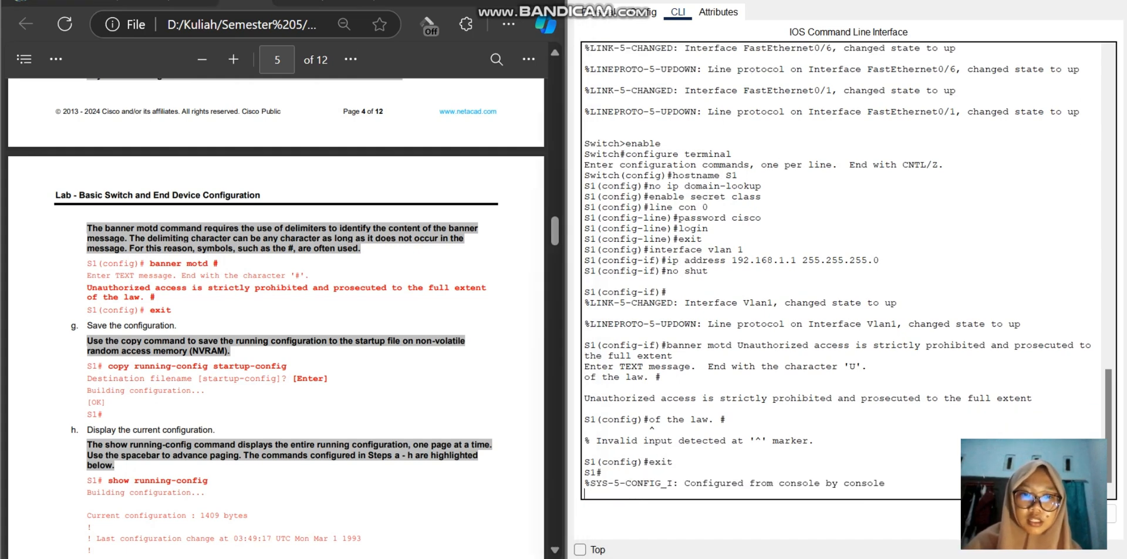
pyautogui.press('Return')
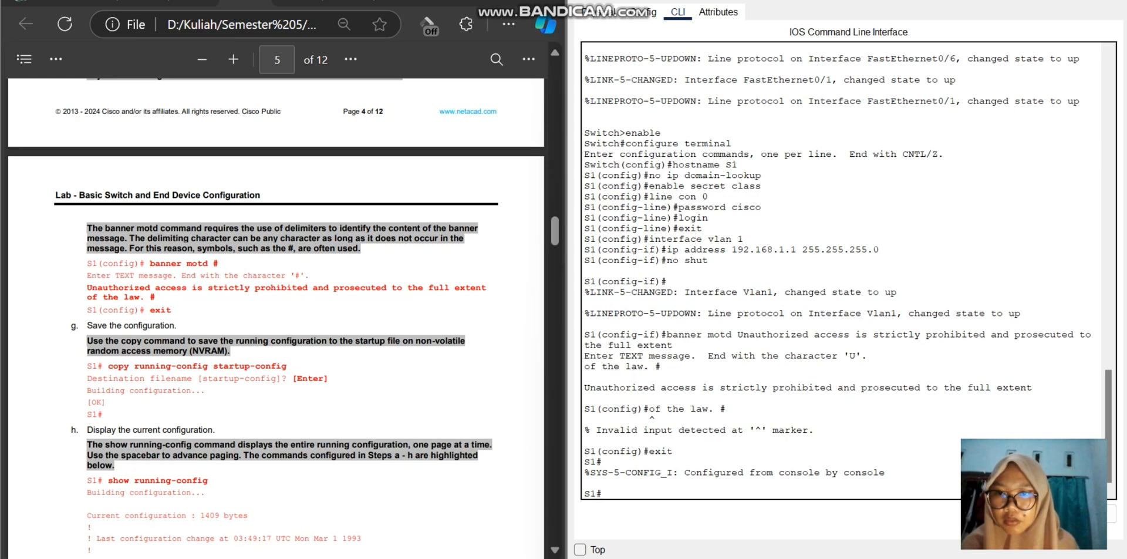
# Step: Save S1's configuration with copy running-config startup-config, accepting the default destination filename startup-config
pyautogui.write('cop')
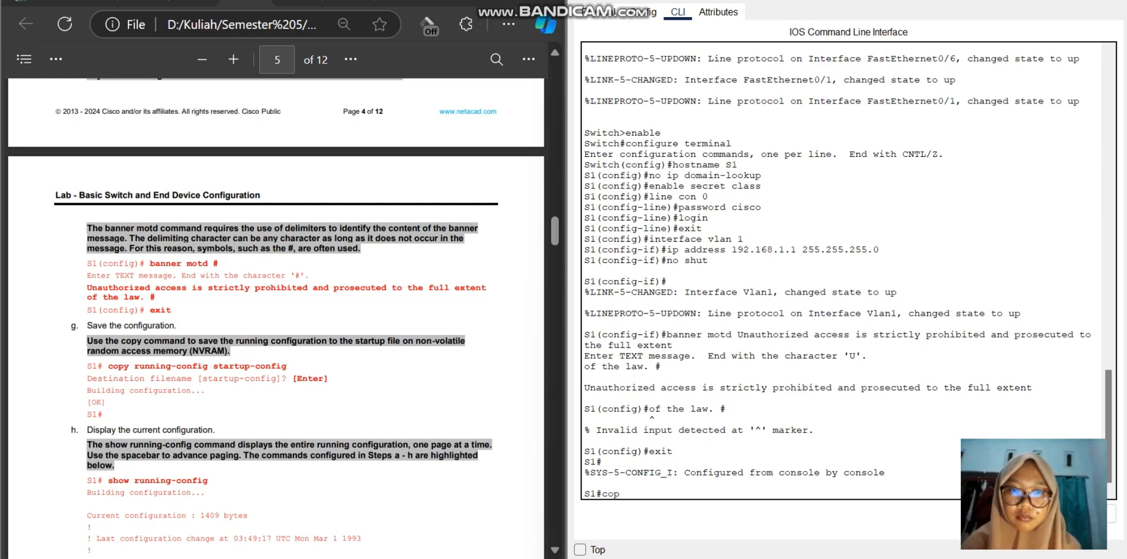
pyautogui.write('y')
pyautogui.write(' r')
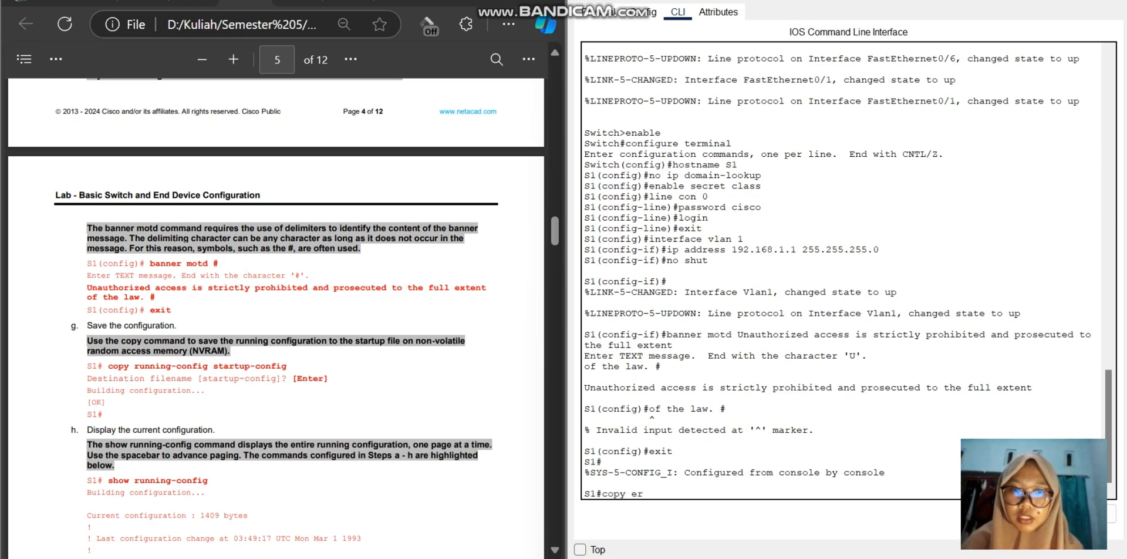
pyautogui.write('unning-')
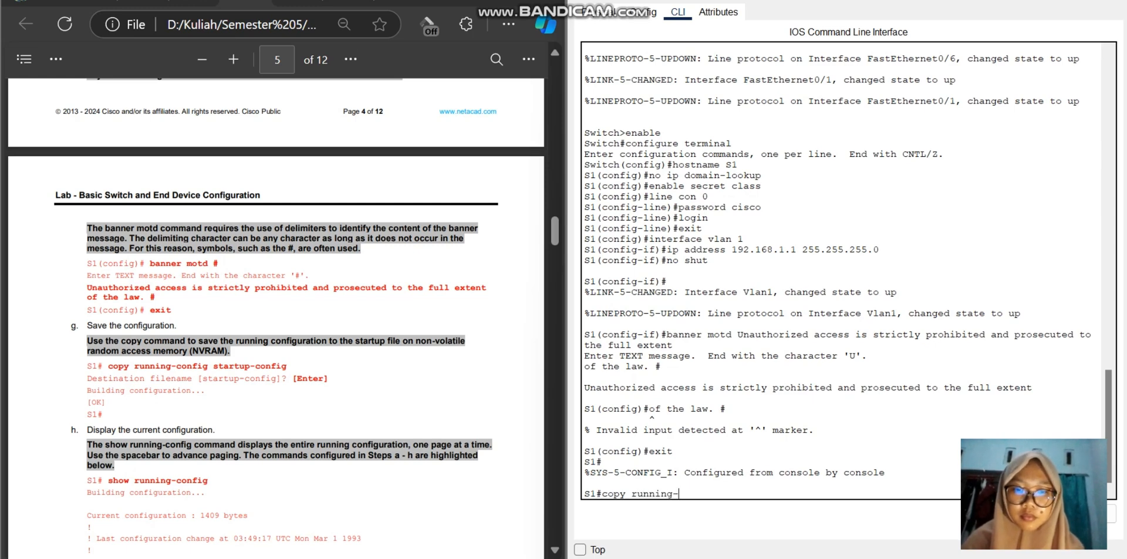
pyautogui.write('config')
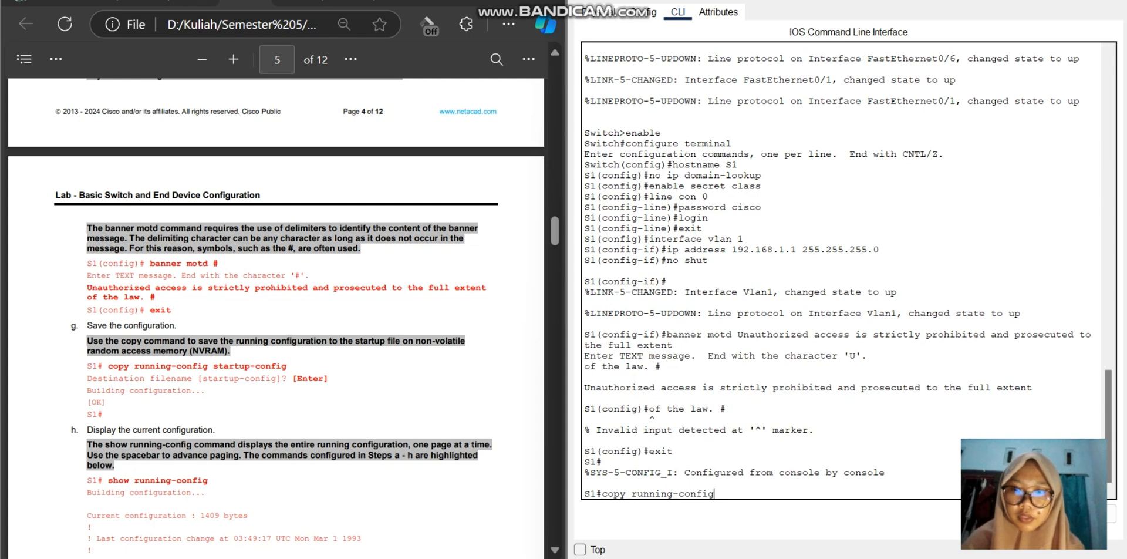
pyautogui.write(' sta')
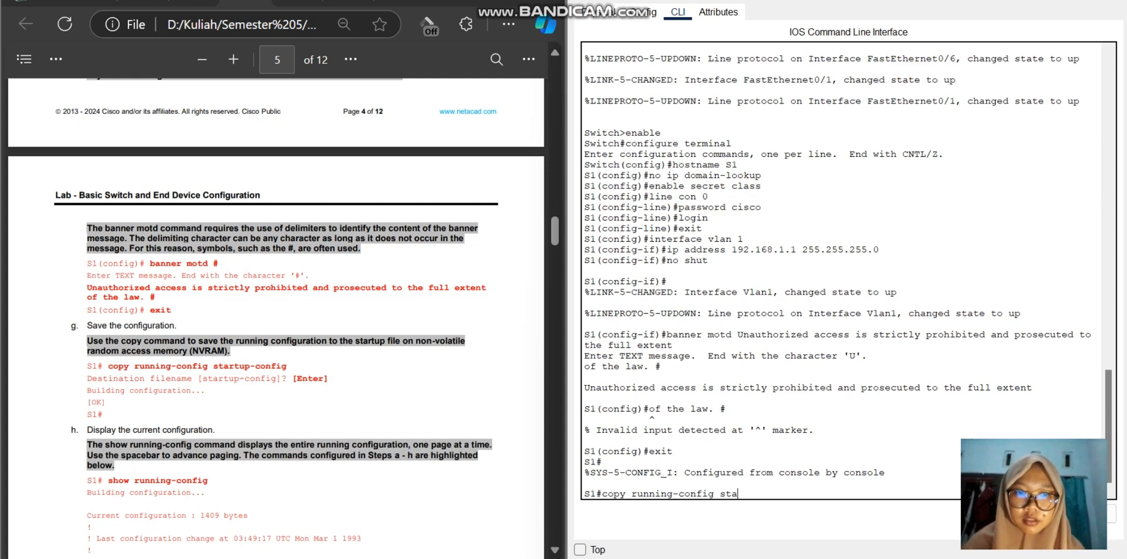
pyautogui.write('rtup-')
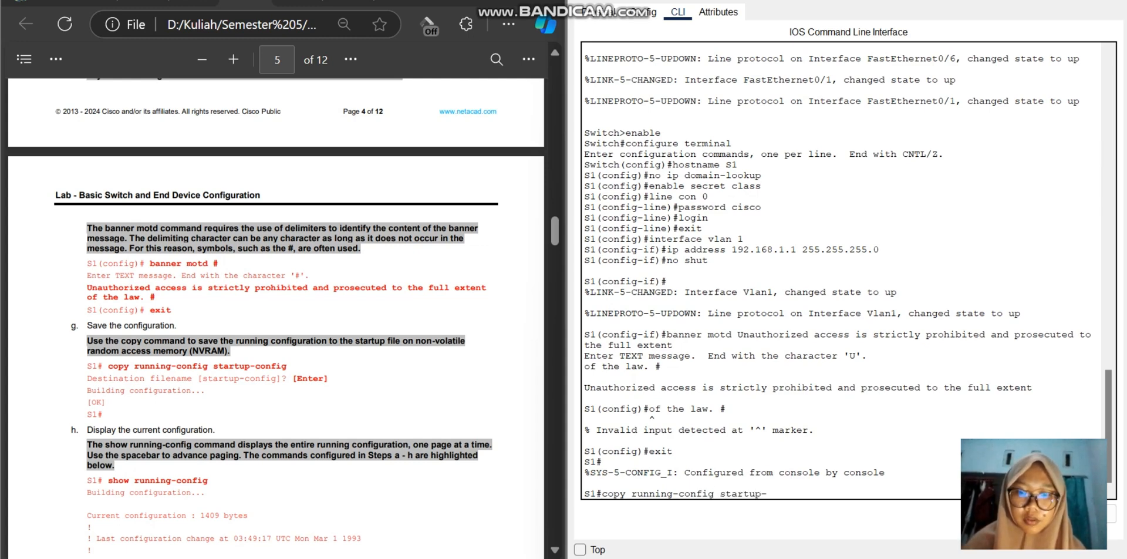
pyautogui.write('config')
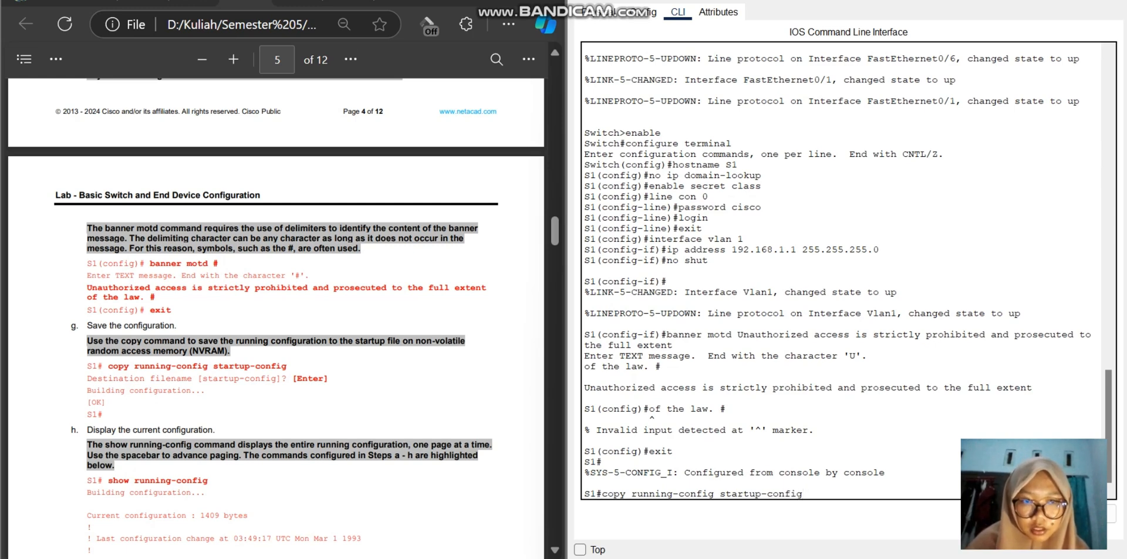
pyautogui.press('Return')
pyautogui.press('Return')
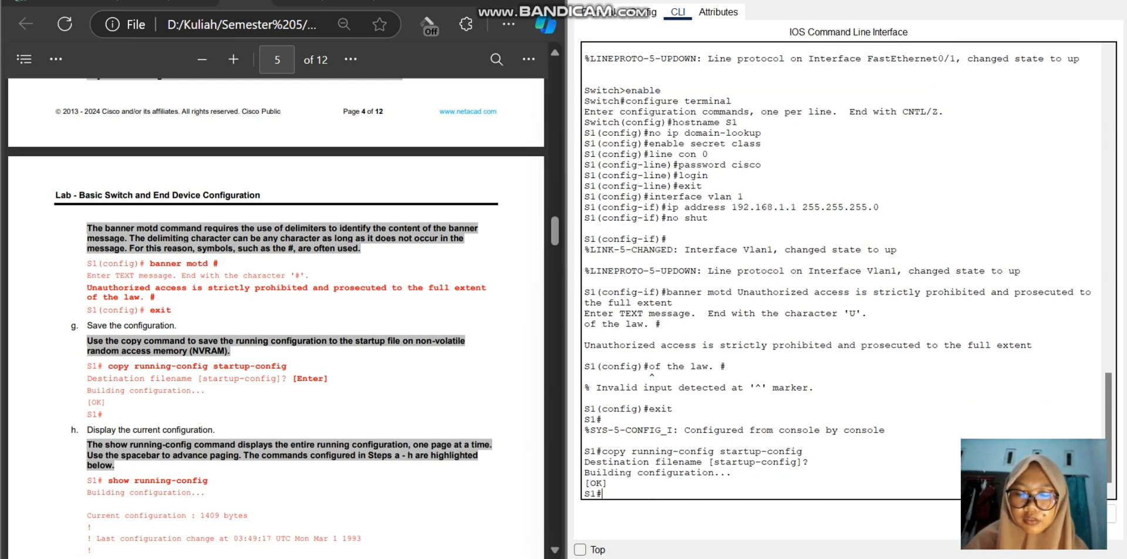
# Step: Display S1's current configuration with the show running-config command
pyautogui.write('show')
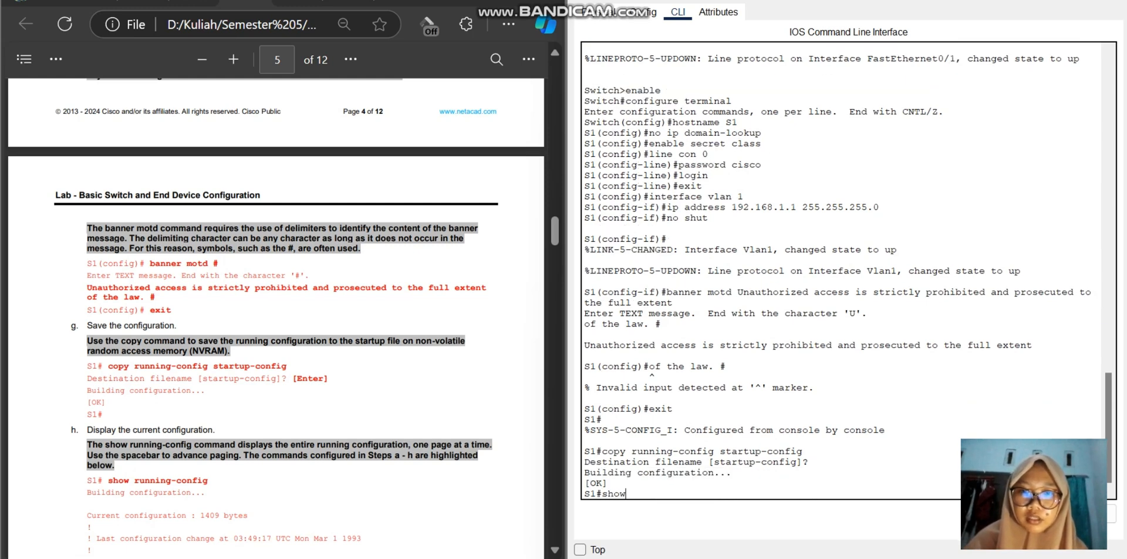
pyautogui.write(' ru')
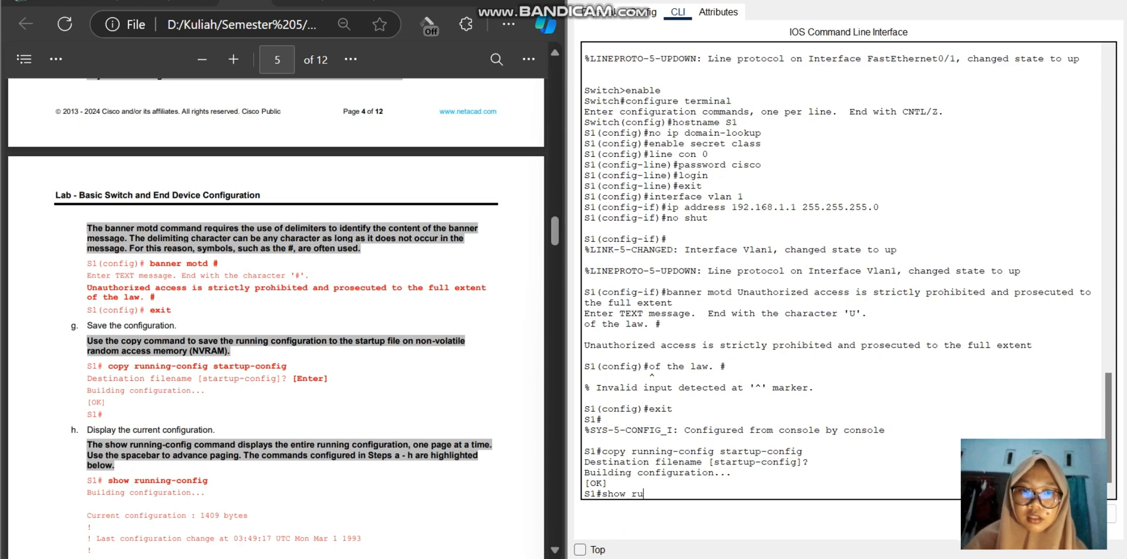
pyautogui.write('nning')
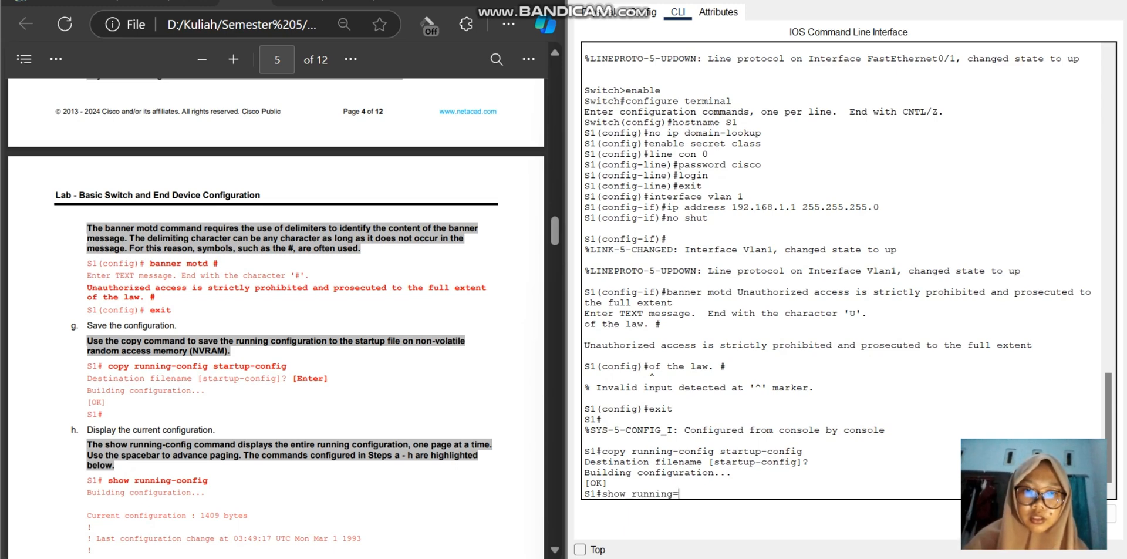
pyautogui.write('-co')
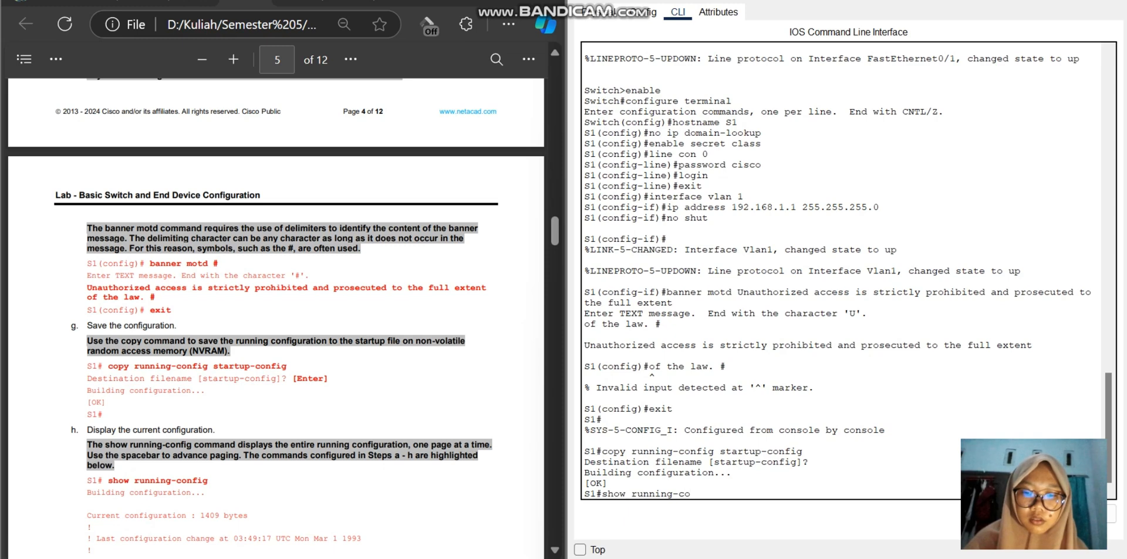
pyautogui.write('nfig')
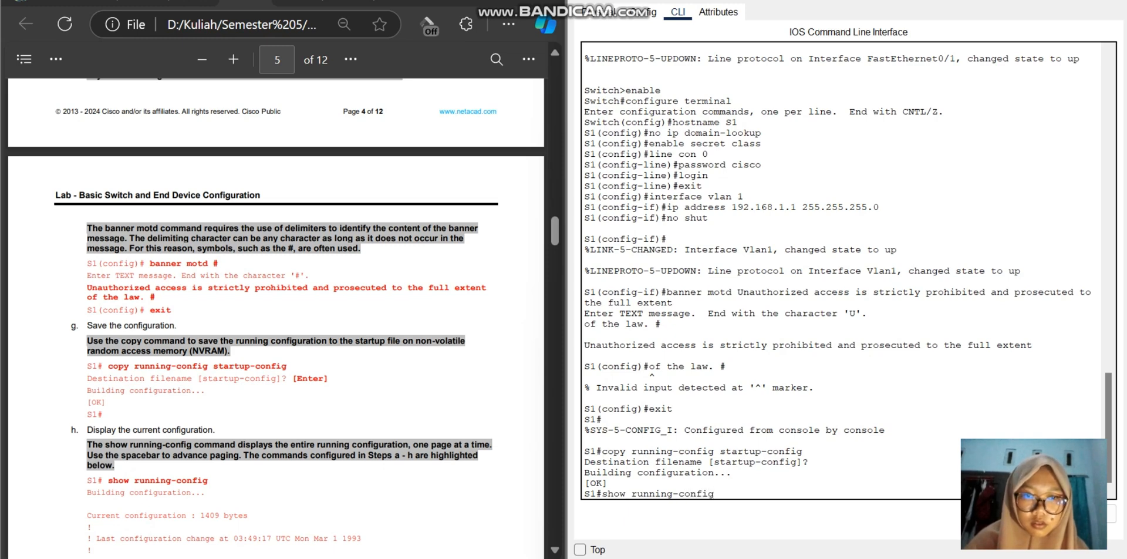
pyautogui.press('Return')
# Step: Page through S1's running configuration to its end, examining the interface, VLAN 1, banner and line settings
pyautogui.press('Return')
pyautogui.press('Return')
pyautogui.press('Return')
pyautogui.press('Return')
pyautogui.press('Return')
pyautogui.press('Return')
pyautogui.press('Return')
pyautogui.press('Return')
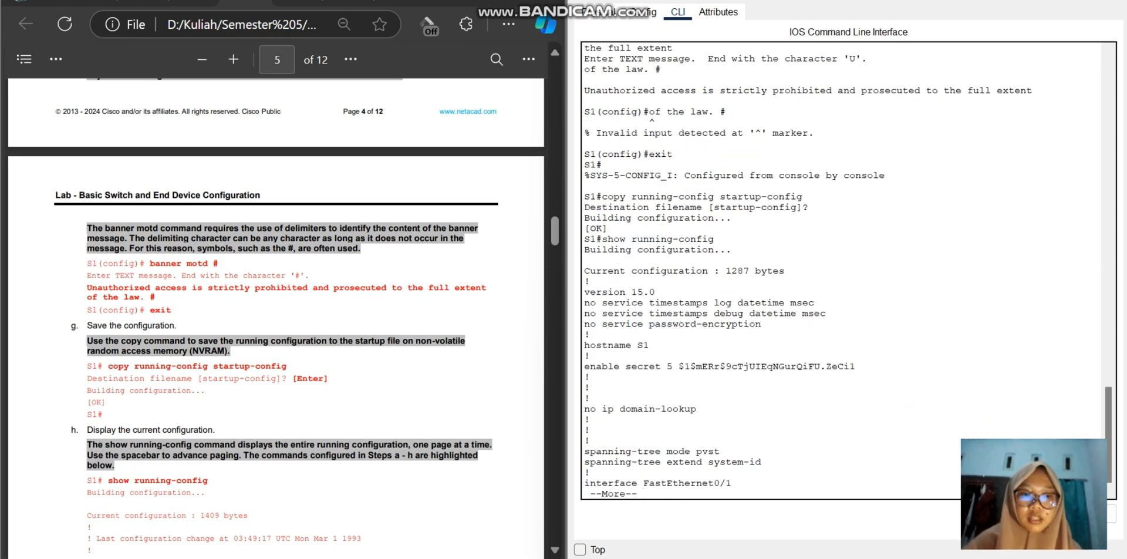
pyautogui.press('Return')
pyautogui.press('Return')
pyautogui.press('Return')
pyautogui.press('Return')
pyautogui.press('Return')
pyautogui.press('Return')
pyautogui.press('Return')
pyautogui.press('Return')
pyautogui.press('Return')
pyautogui.press('Return')
pyautogui.press('Return')
pyautogui.press('Return')
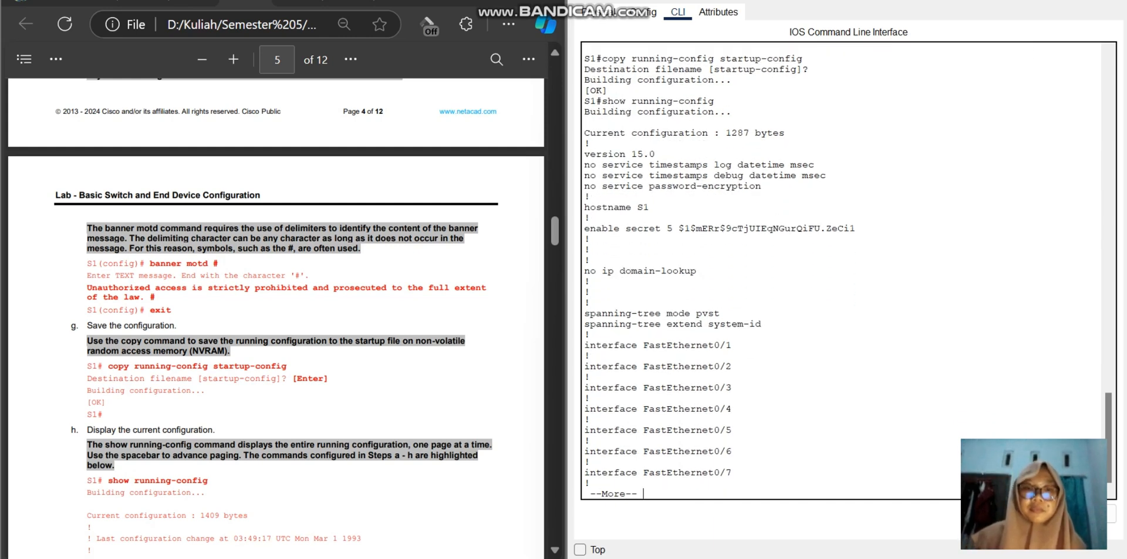
pyautogui.press('Return')
pyautogui.press('Return')
pyautogui.press('Return')
pyautogui.press('Return')
pyautogui.press('Return')
pyautogui.press('Return')
pyautogui.press('Return')
pyautogui.press('Return')
pyautogui.press('Return')
pyautogui.press('Return')
pyautogui.press('Return')
pyautogui.press('Return')
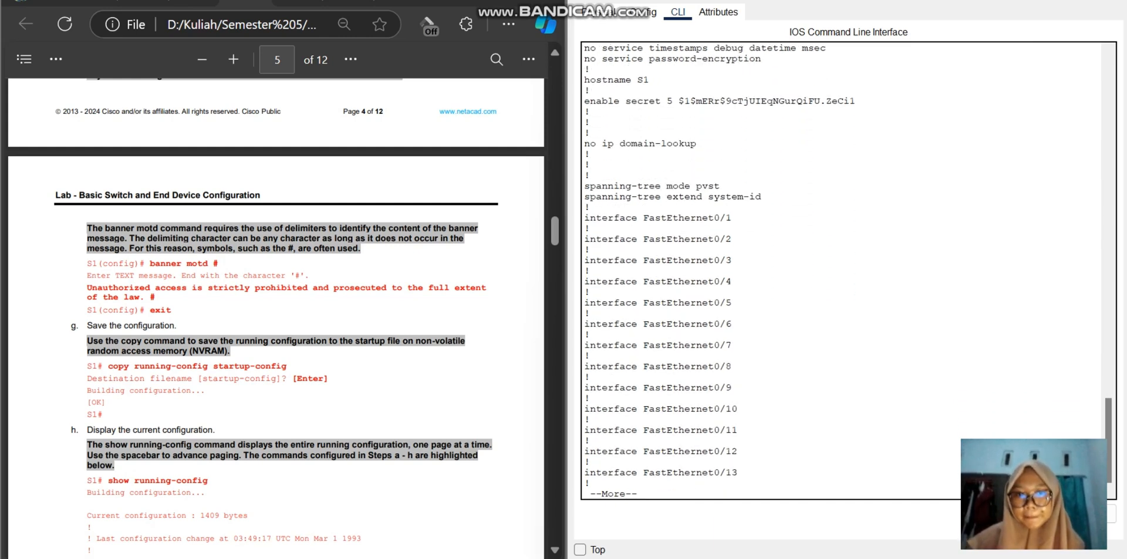
pyautogui.press('Return')
pyautogui.press('Return')
pyautogui.press('Return')
pyautogui.press('Return')
pyautogui.press('Return')
pyautogui.press('Return')
pyautogui.press('Return')
pyautogui.press('Return')
pyautogui.press('Return')
pyautogui.press('Return')
pyautogui.press('Return')
pyautogui.press('Return')
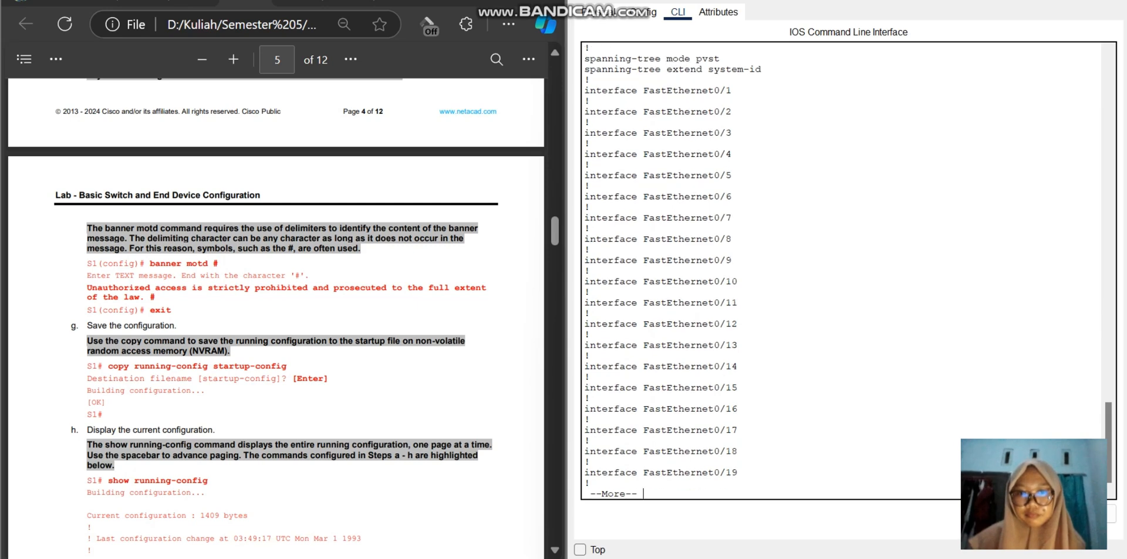
pyautogui.press('Return')
pyautogui.press('Return')
pyautogui.press('Return')
pyautogui.press('Return')
pyautogui.press('Return')
pyautogui.press('Return')
pyautogui.press('Return')
pyautogui.press('Return')
pyautogui.press('Return')
pyautogui.press('Return')
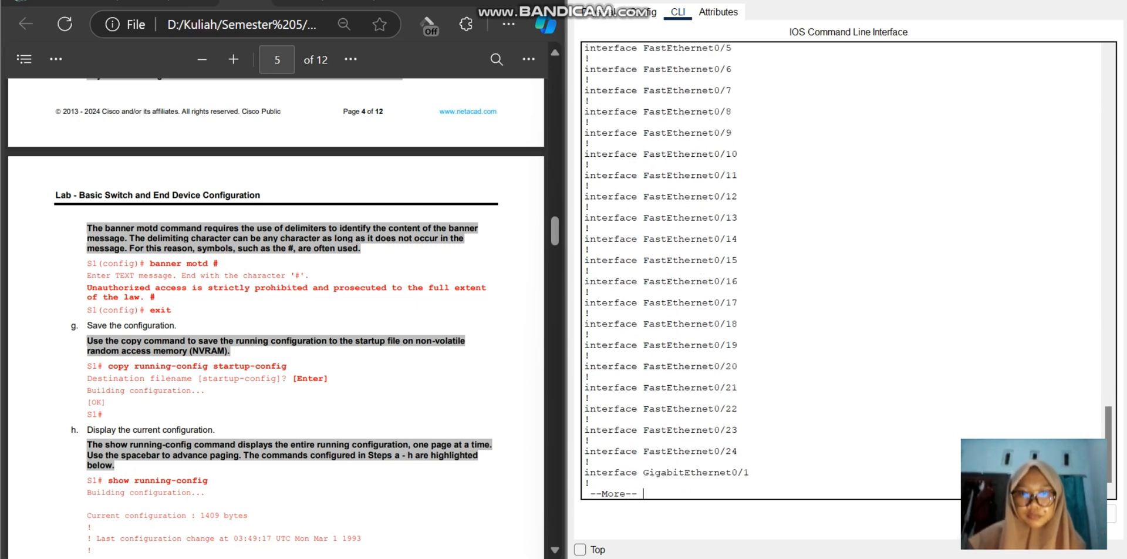
pyautogui.press('Return')
pyautogui.press('Return')
pyautogui.press('Return')
pyautogui.press('Return')
pyautogui.press('Return')
pyautogui.press('Return')
pyautogui.press('Return')
pyautogui.press('Return')
pyautogui.press('Return')
pyautogui.press('Return')
pyautogui.press('Return')
pyautogui.press('Return')
pyautogui.press('Return')
pyautogui.press('Return')
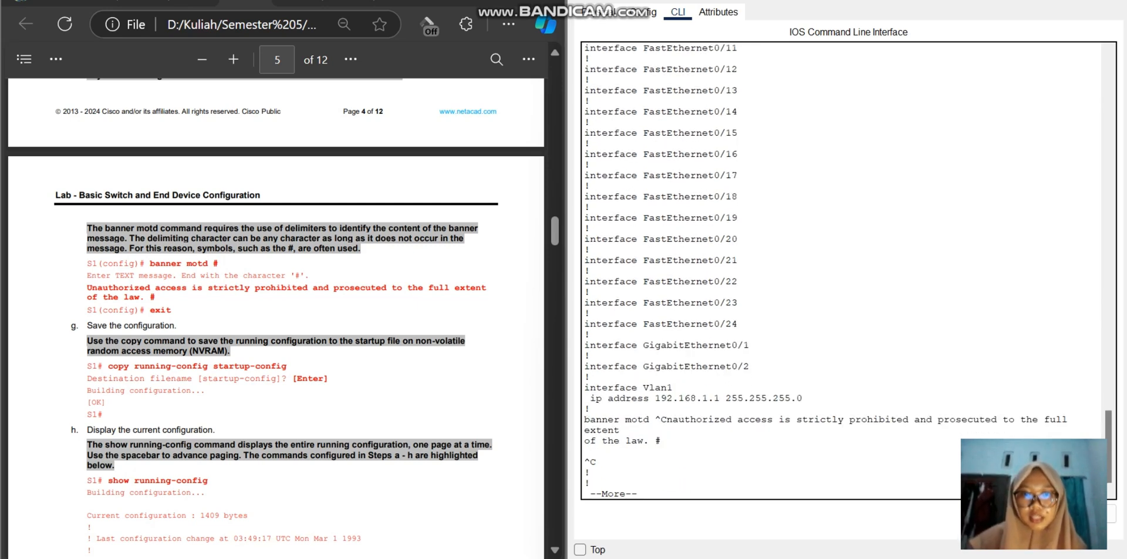
pyautogui.press('Return')
pyautogui.press('Return')
pyautogui.press('Return')
pyautogui.press('Return')
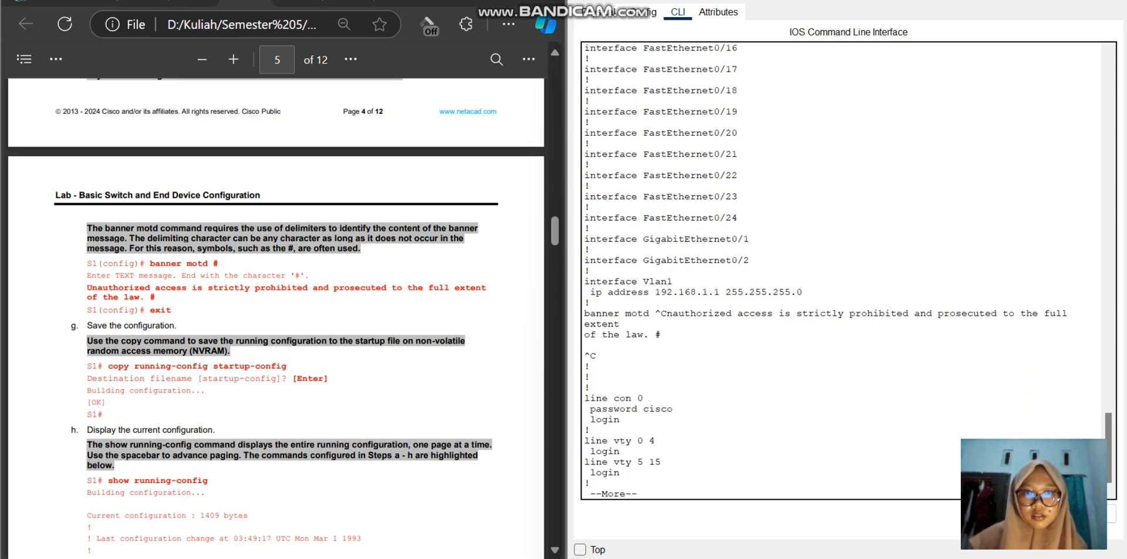
pyautogui.press('Return')
pyautogui.press('Return')
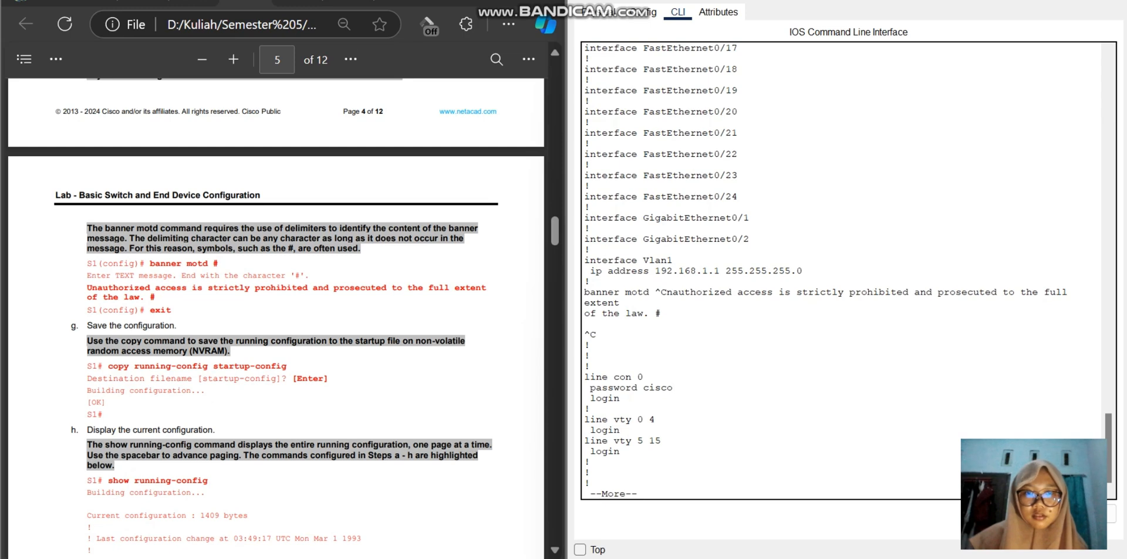
pyautogui.press('Return')
pyautogui.press('Return')
pyautogui.press('Return')
pyautogui.press('Return')
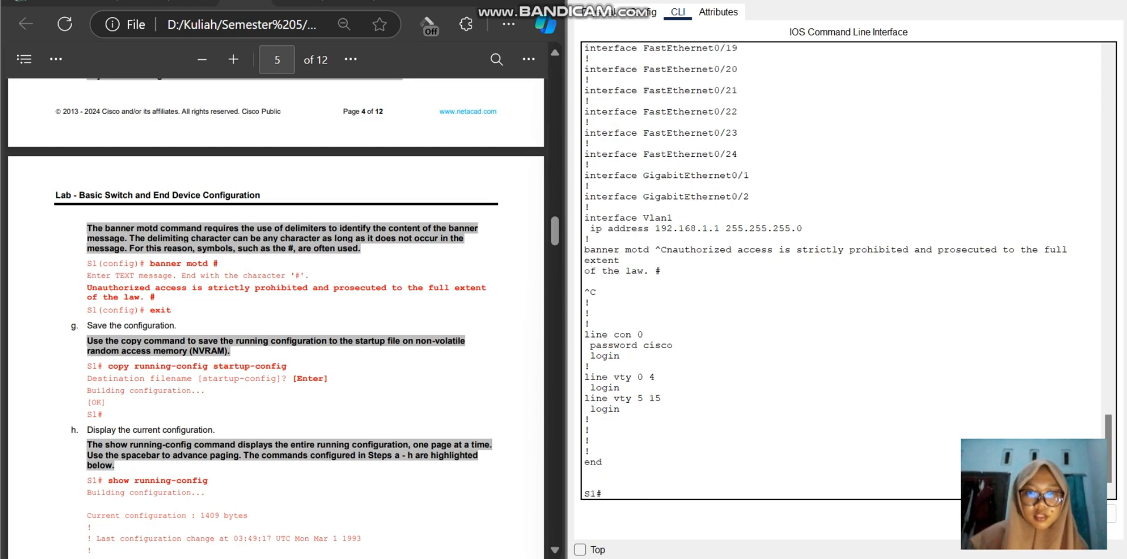
pyautogui.press('Return')
pyautogui.press('Return')
pyautogui.press('Return')
pyautogui.press('Return')
pyautogui.press('Return')
pyautogui.press('Return')
pyautogui.press('Return')
pyautogui.press('Return')
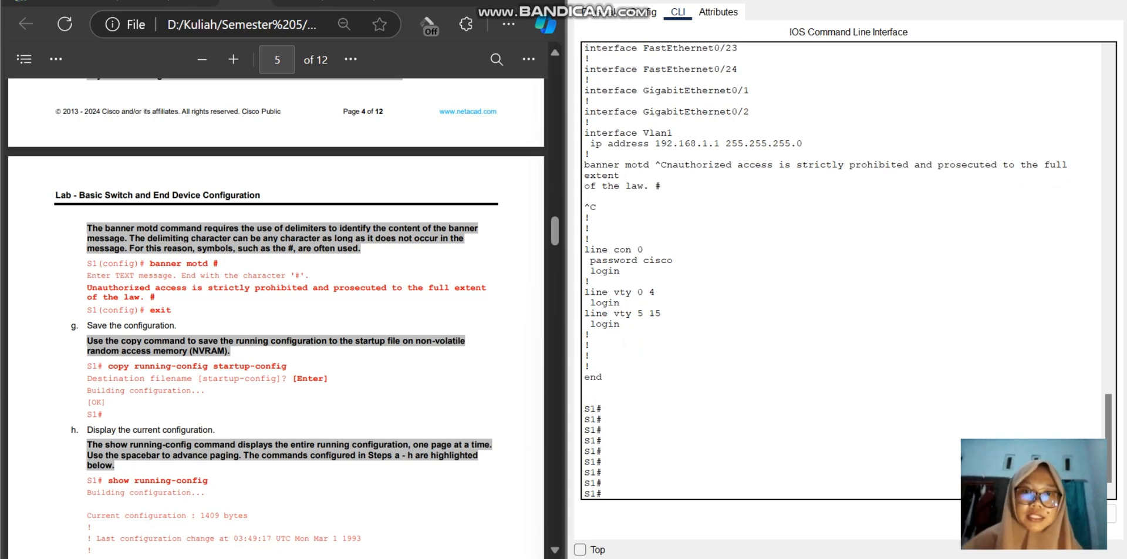
# Step: Display S1's IOS information with show version, as in part i of the lab, and highlight the row with switch model, software version and image
pyautogui.scroll(-12, 276, 317)
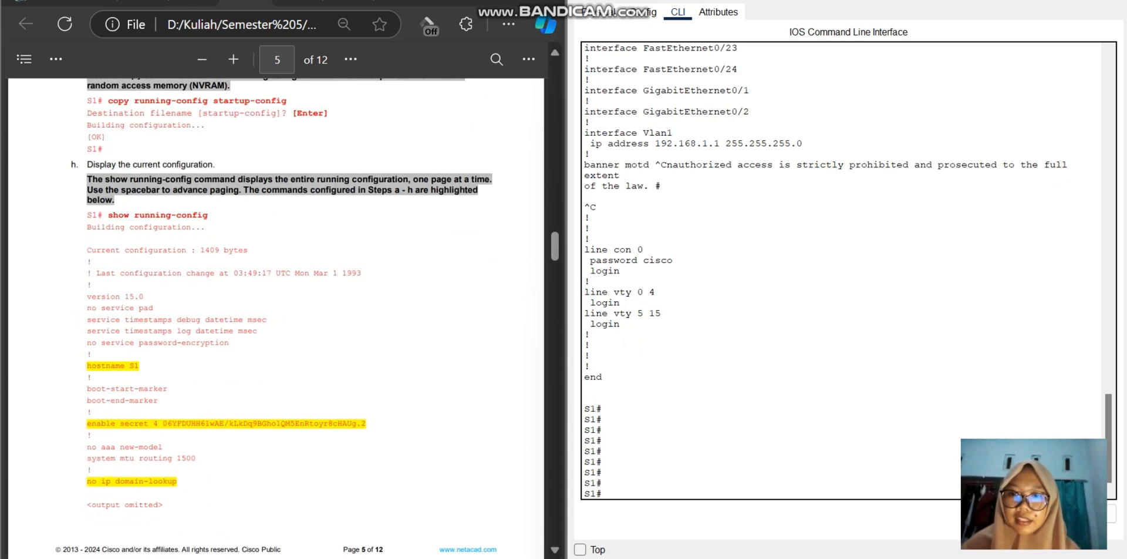
pyautogui.scroll(-3, 276, 316)
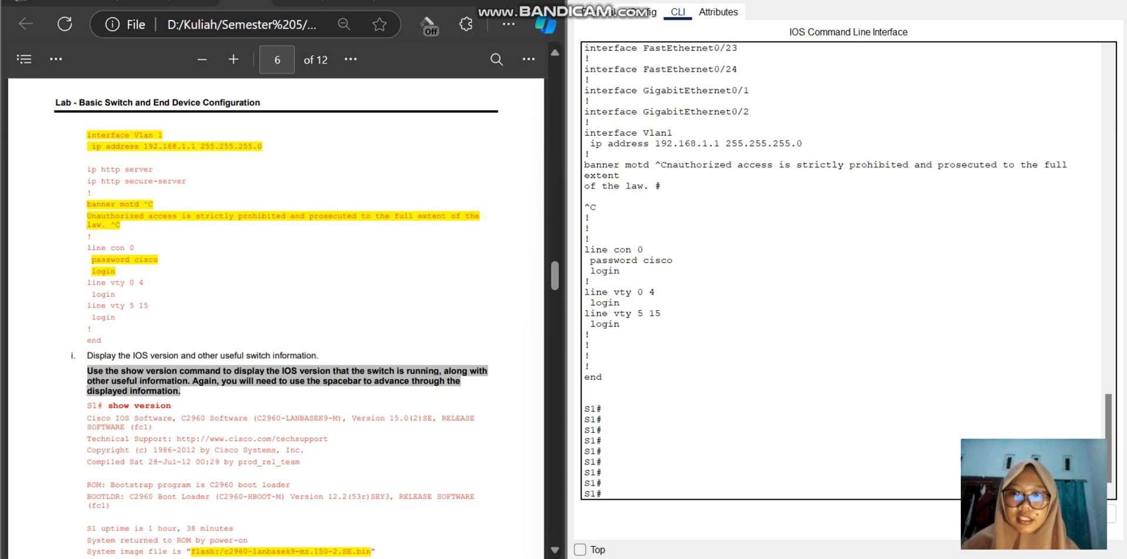
pyautogui.scroll(-4, 275, 316)
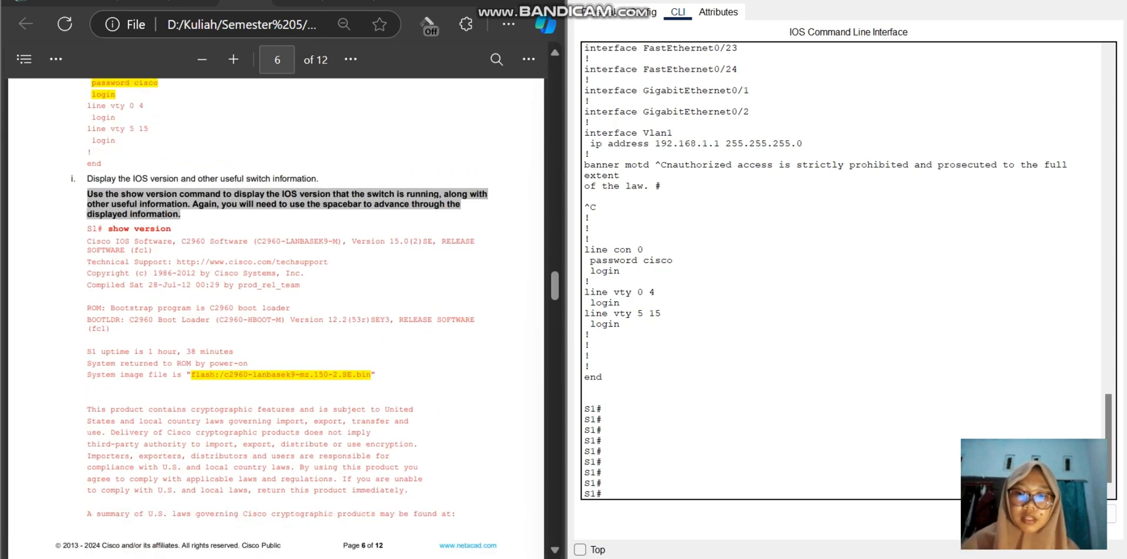
pyautogui.write('sho')
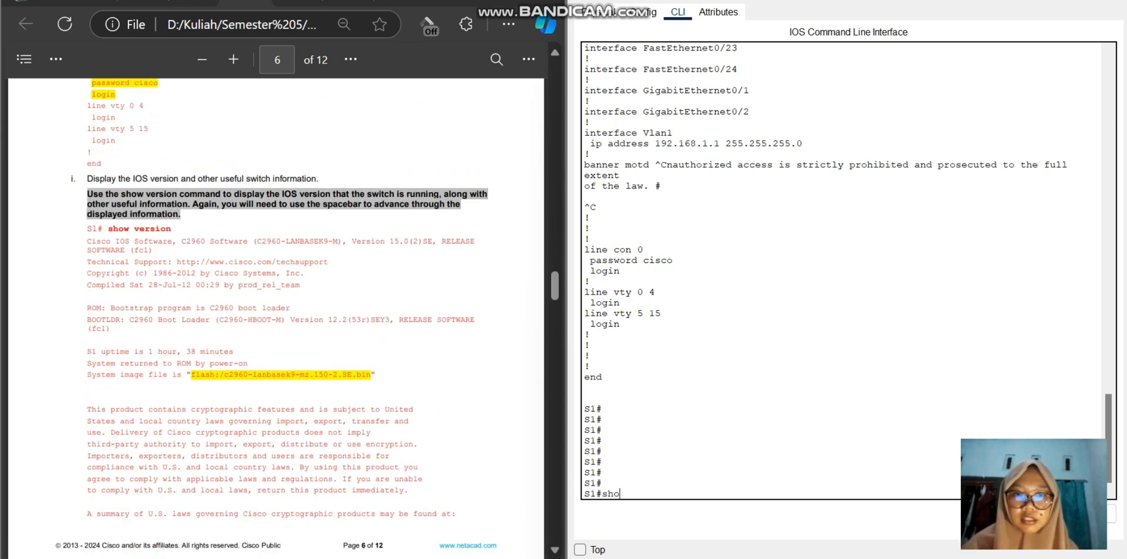
pyautogui.write('w')
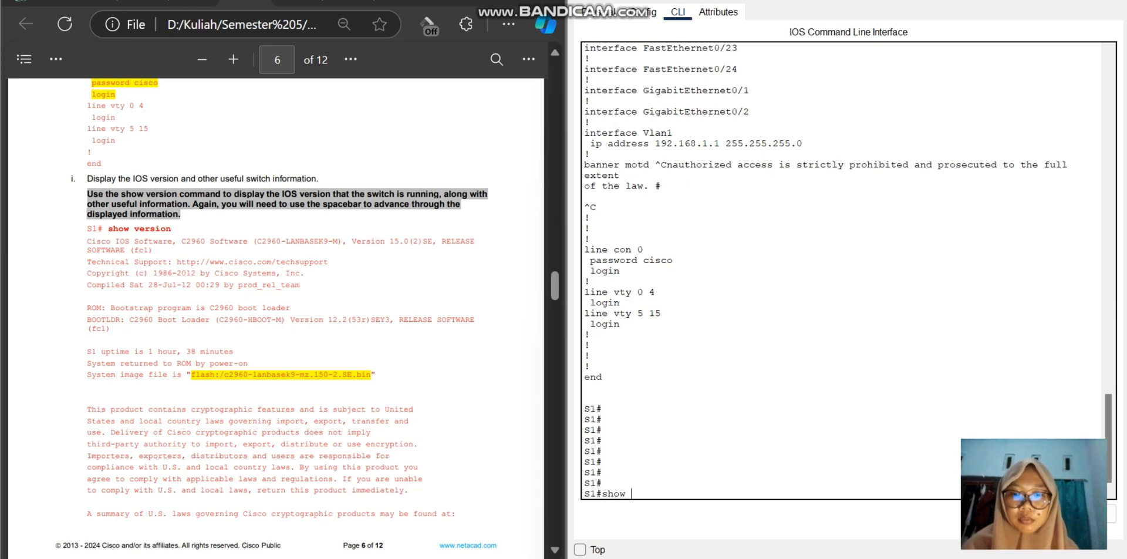
pyautogui.write(' version')
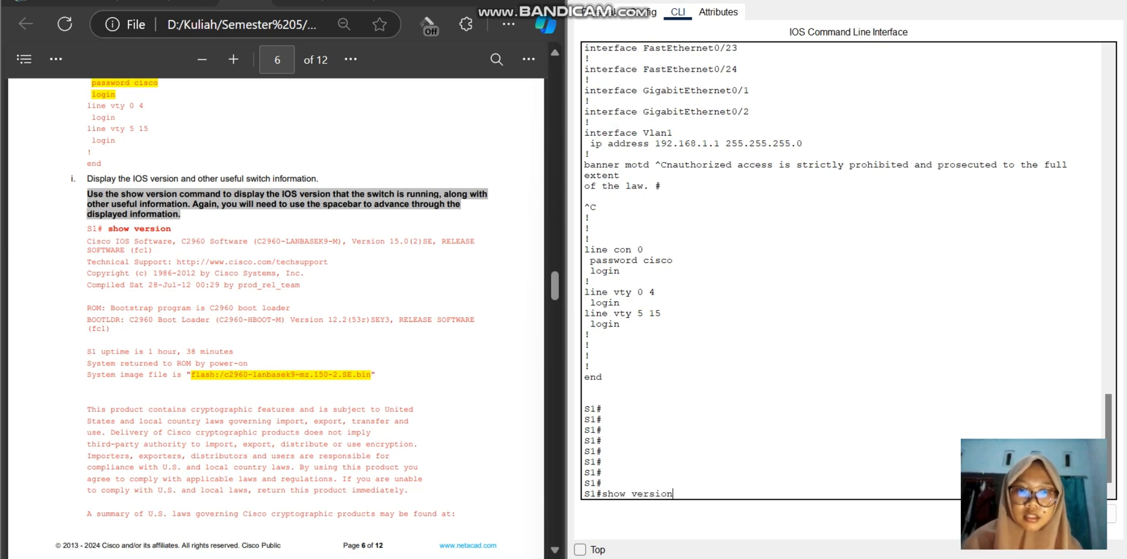
pyautogui.press('Return')
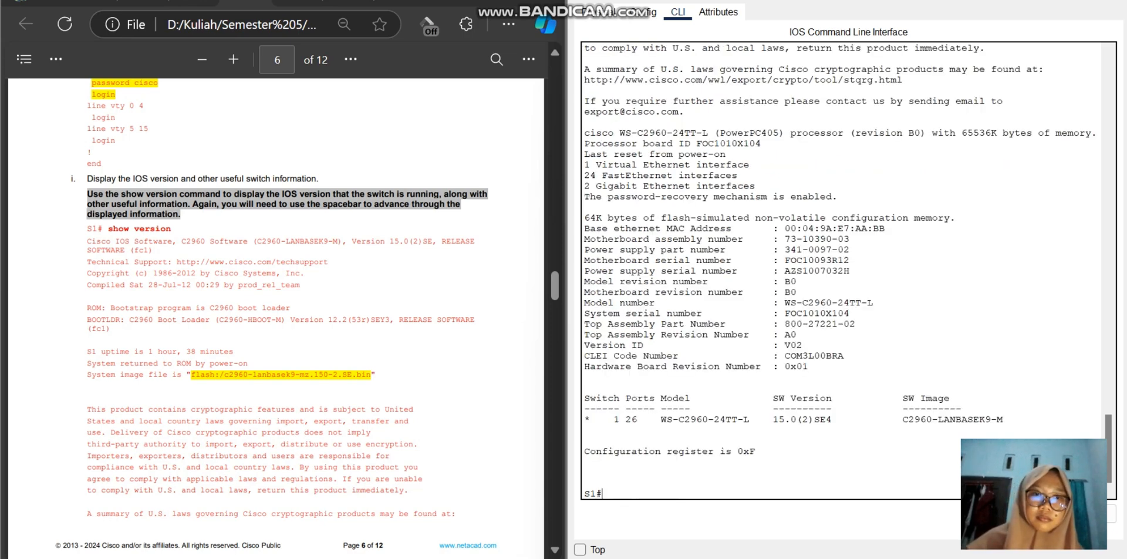
pyautogui.moveTo(1003, 419); pyautogui.dragTo(584, 408)
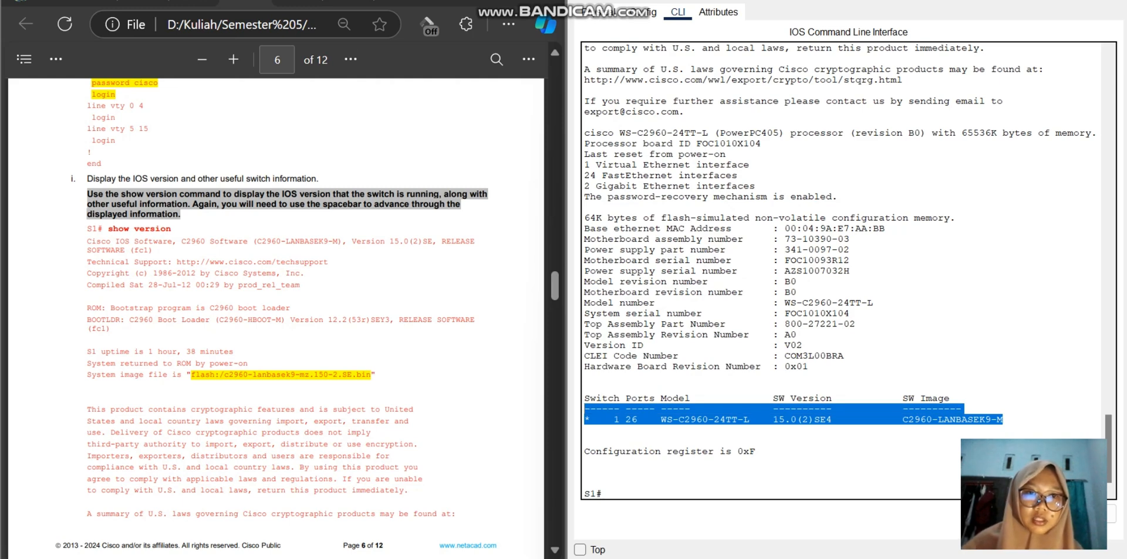
# Step: Clear the highlight in S1's version output and compare the output with the lab document's sample on page 7
pyautogui.moveTo(809, 367); pyautogui.dragTo(585, 356)
pyautogui.click(585, 356)
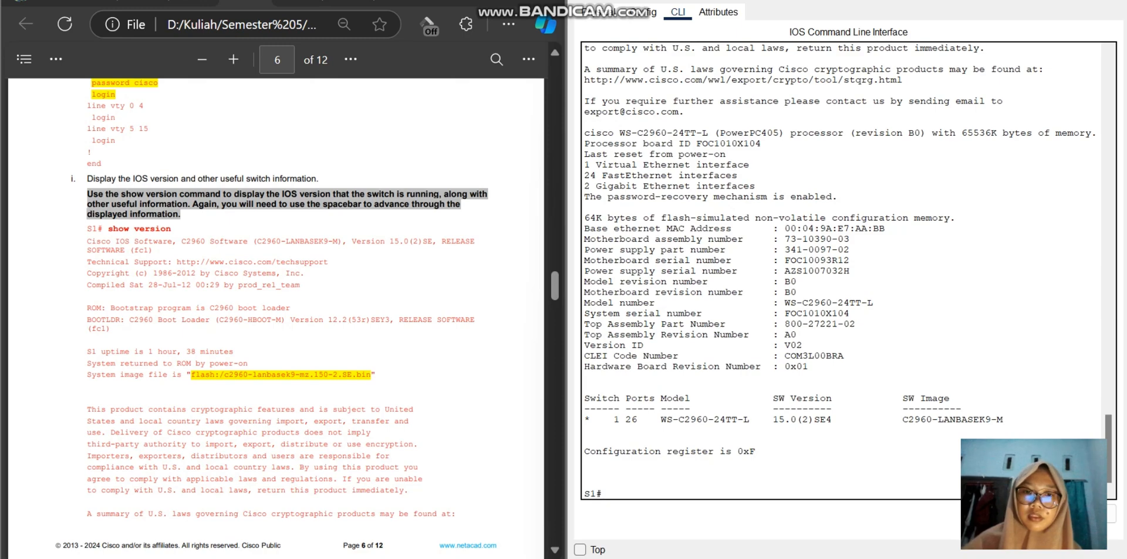
pyautogui.click(885, 228)
pyautogui.scroll(-10, 276, 317)
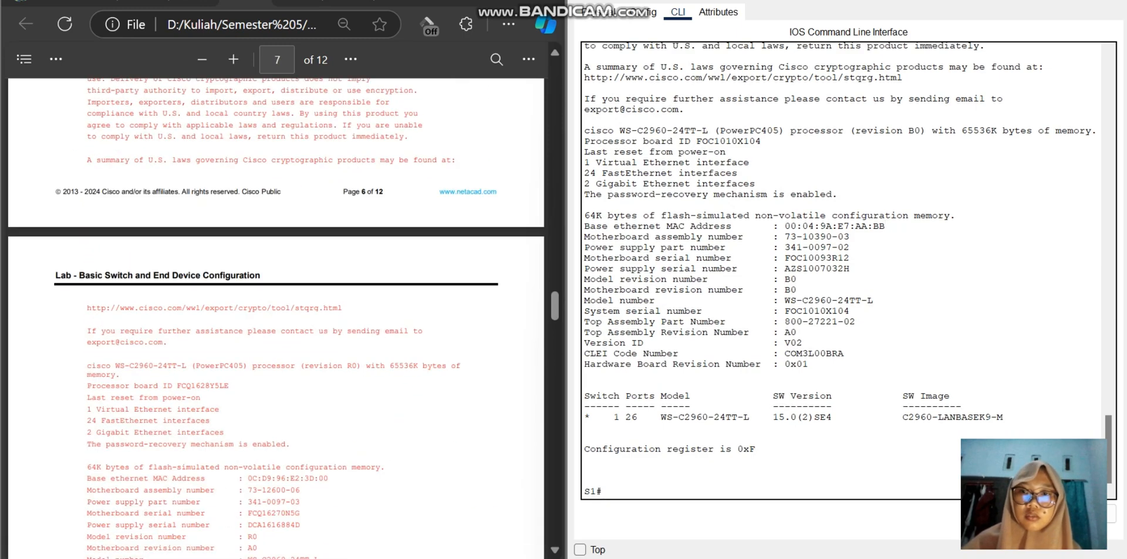
pyautogui.scroll(-3, 276, 316)
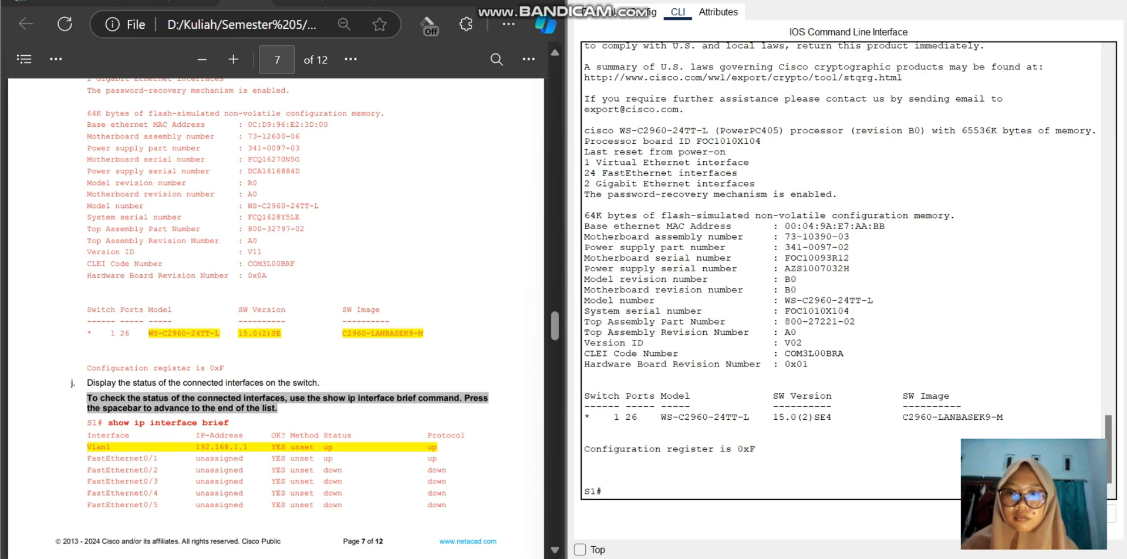
pyautogui.scroll(2, 275, 317)
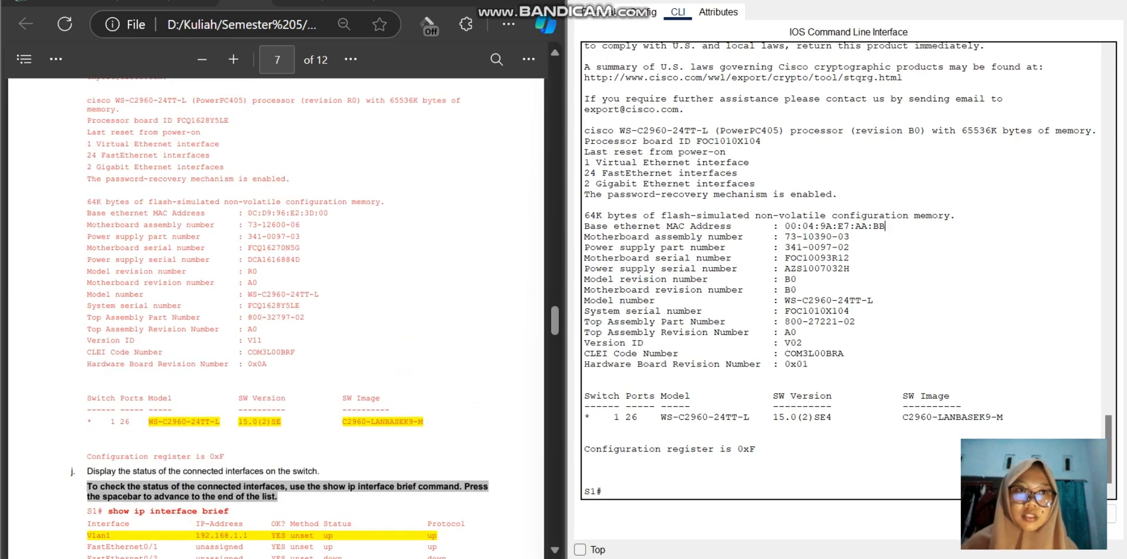
# Step: Open switch S2's command-line console from the topology, start its session, and tile the window beside the lab document
pyautogui.hotkey('alt', 'Tab')
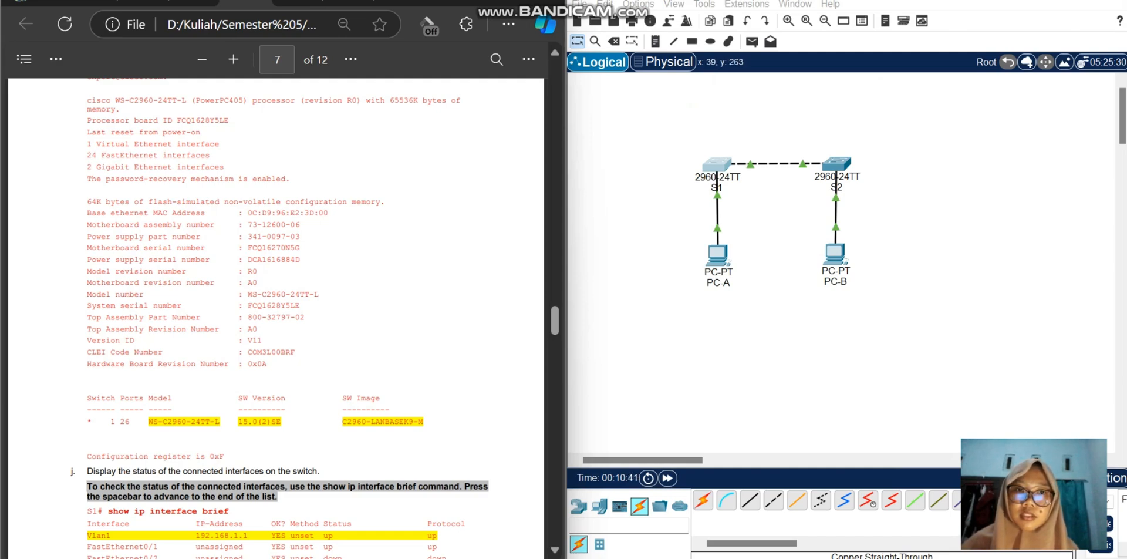
pyautogui.scroll(20, 276, 316)
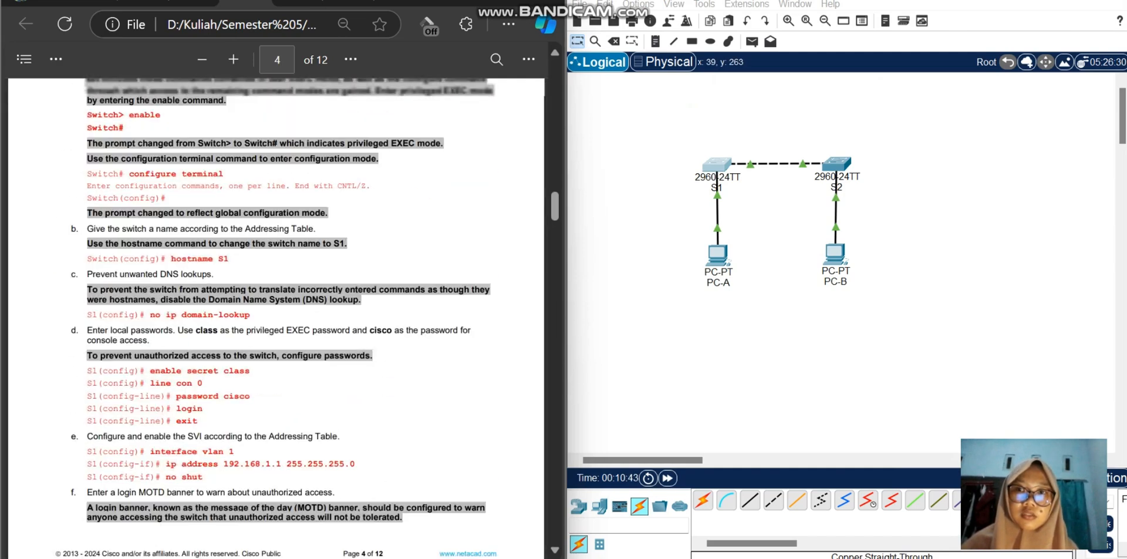
pyautogui.click(836, 165)
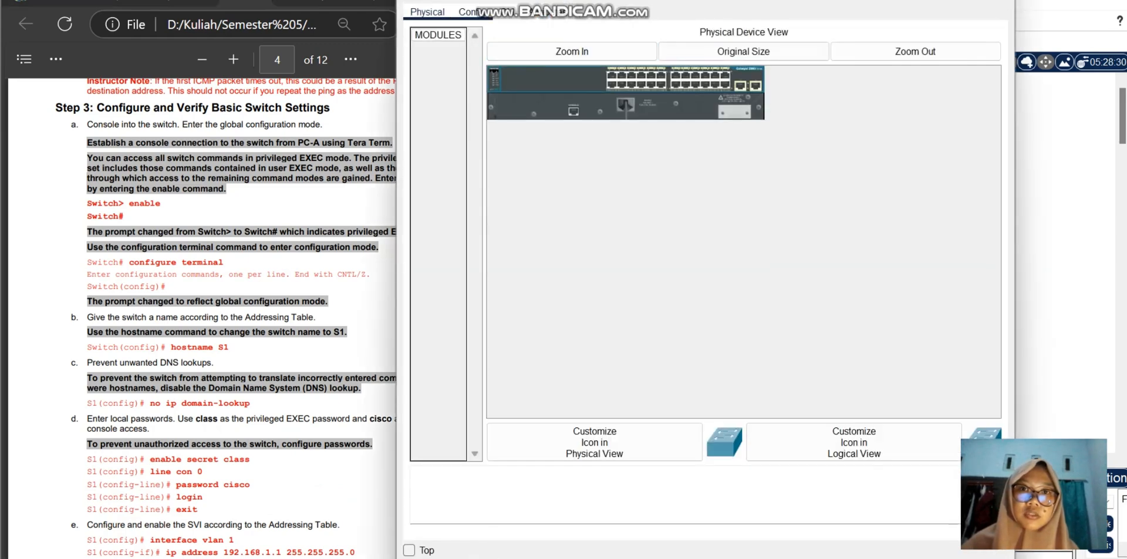
pyautogui.click(505, 12)
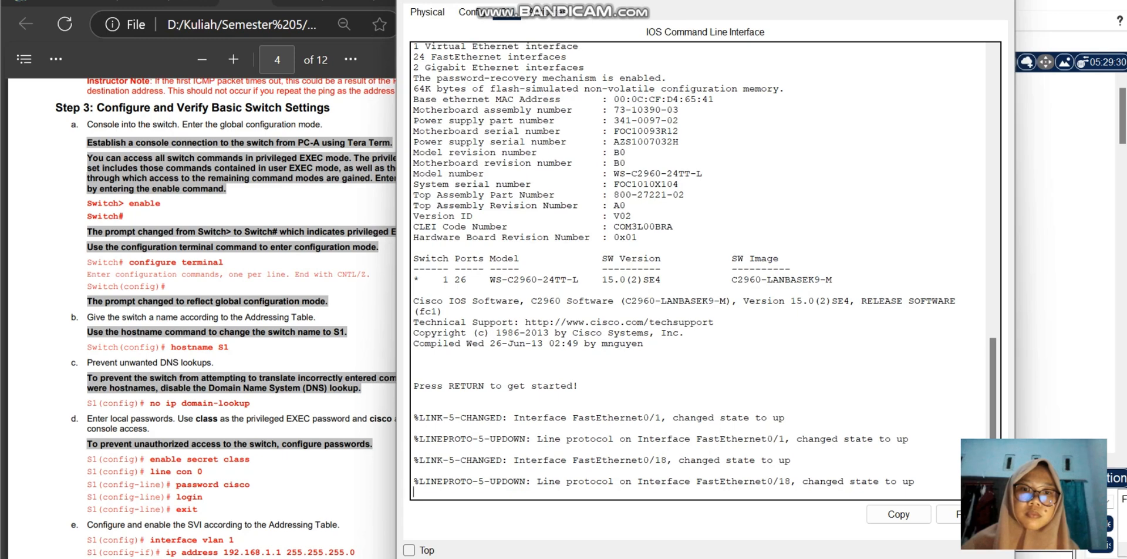
pyautogui.press('Return')
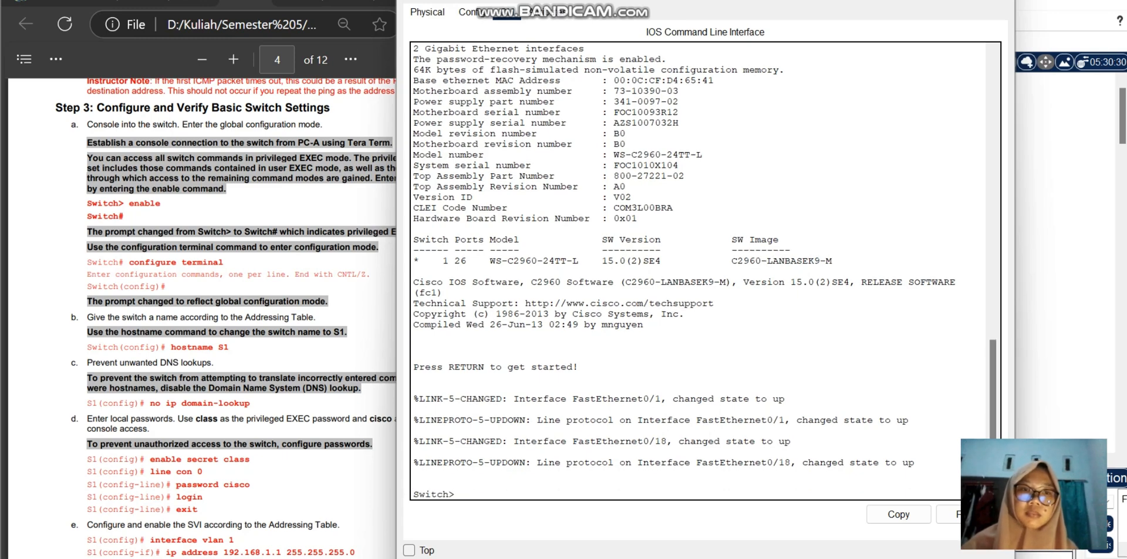
pyautogui.moveTo(953, 1)
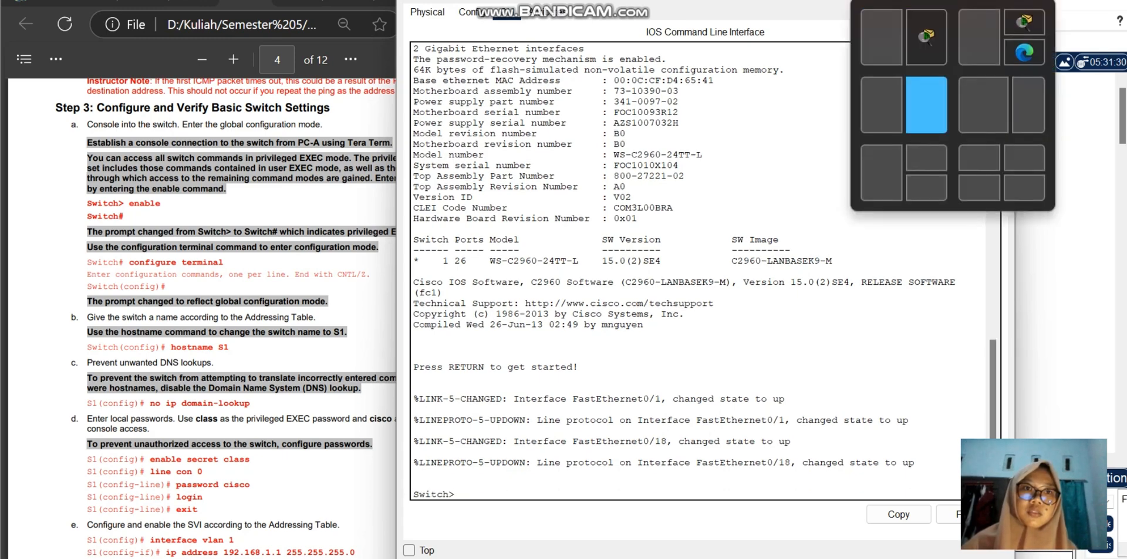
pyautogui.click(926, 104)
# Step: Consult the addressing table and Step 3 of the lab, and enter privileged EXEC mode on S2 with enable
pyautogui.scroll(20, 276, 317)
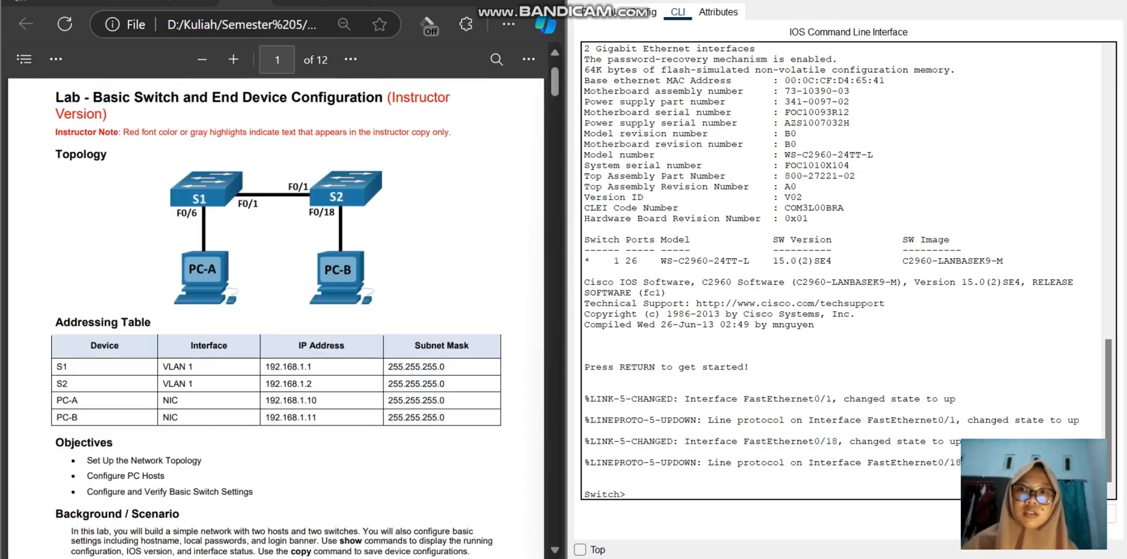
pyautogui.scroll(-20, 276, 317)
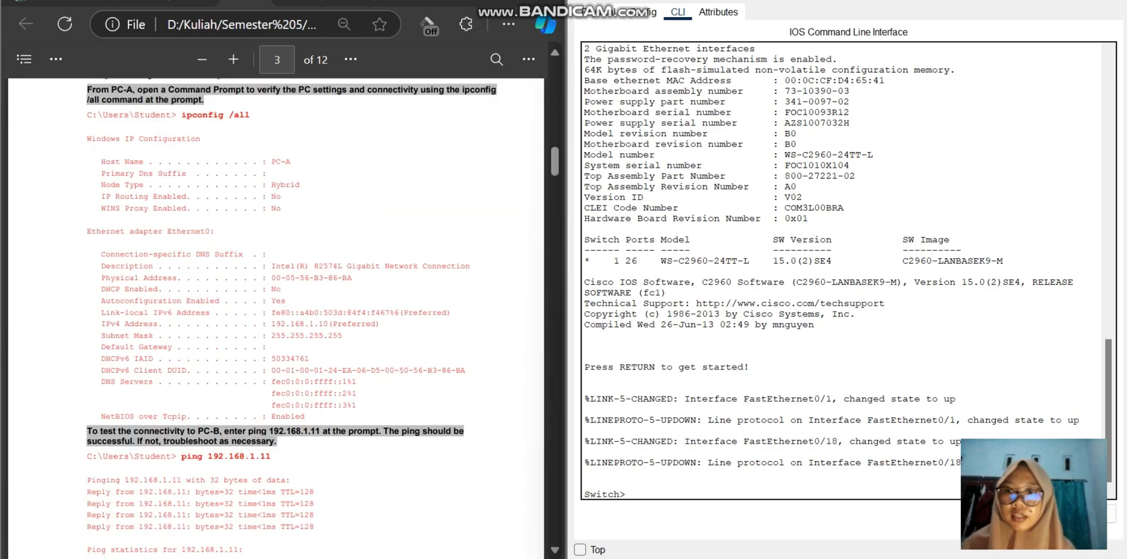
pyautogui.scroll(-7, 276, 317)
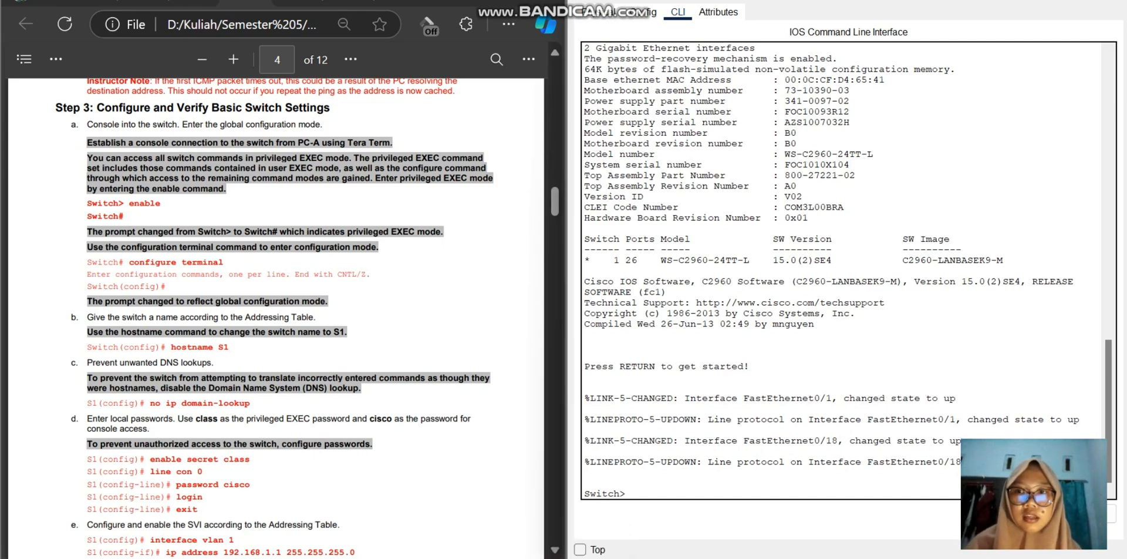
pyautogui.write('en')
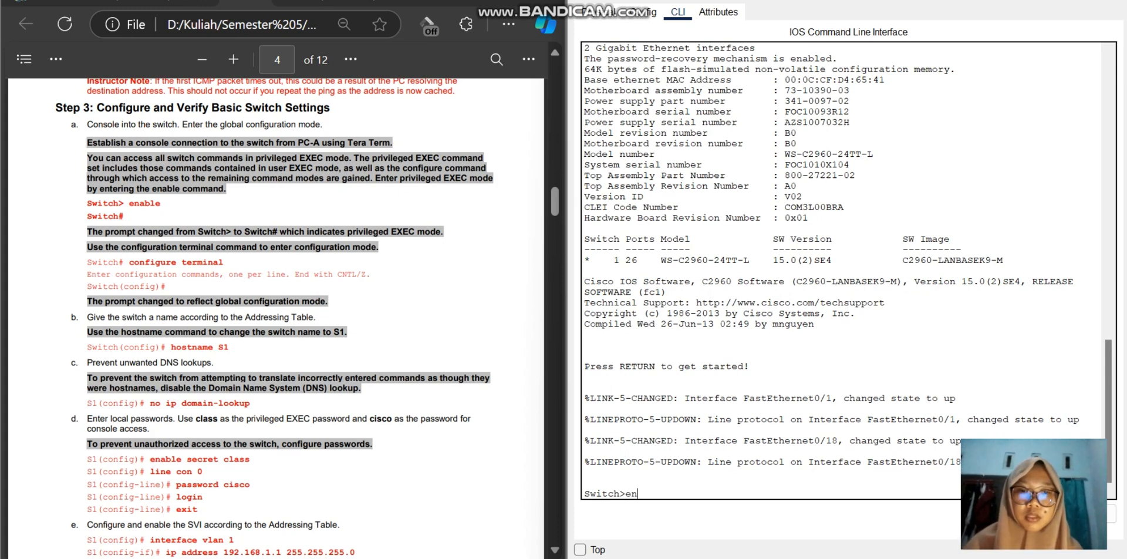
pyautogui.write('able')
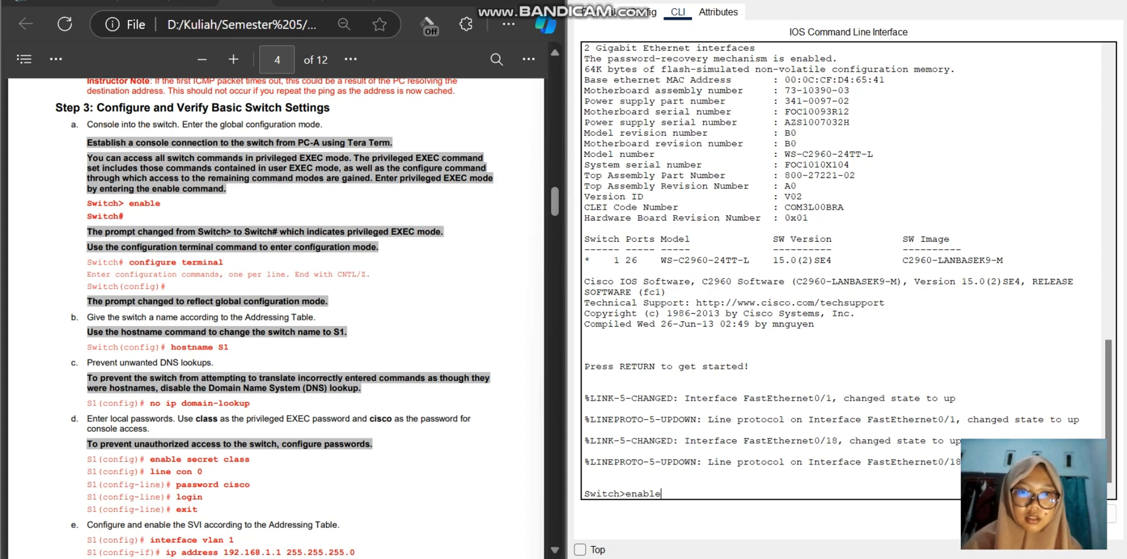
pyautogui.press('Return')
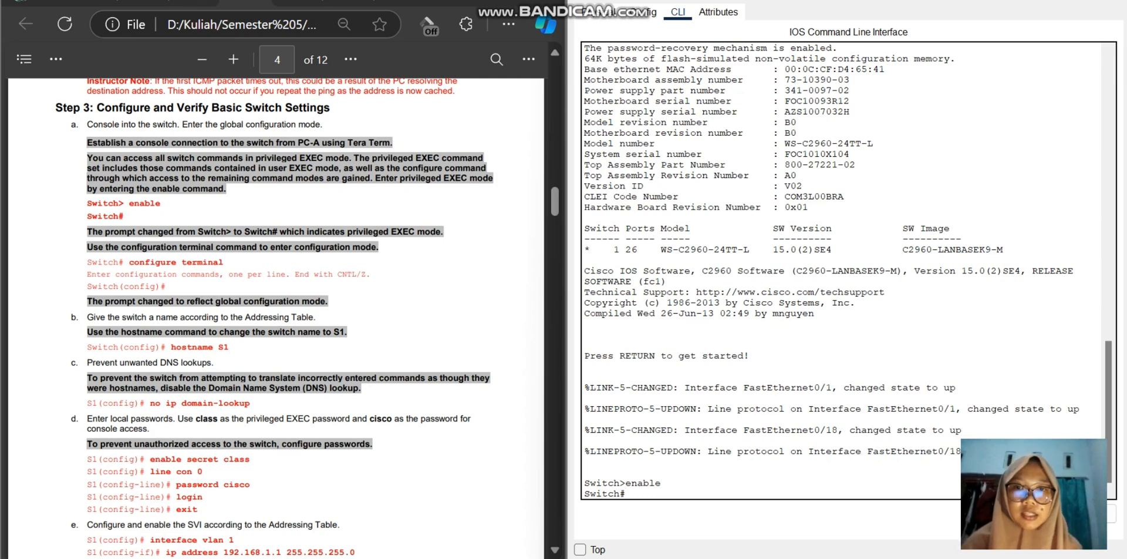
# Step: Enter global configuration mode on S2 with the configure terminal command
pyautogui.write('c')
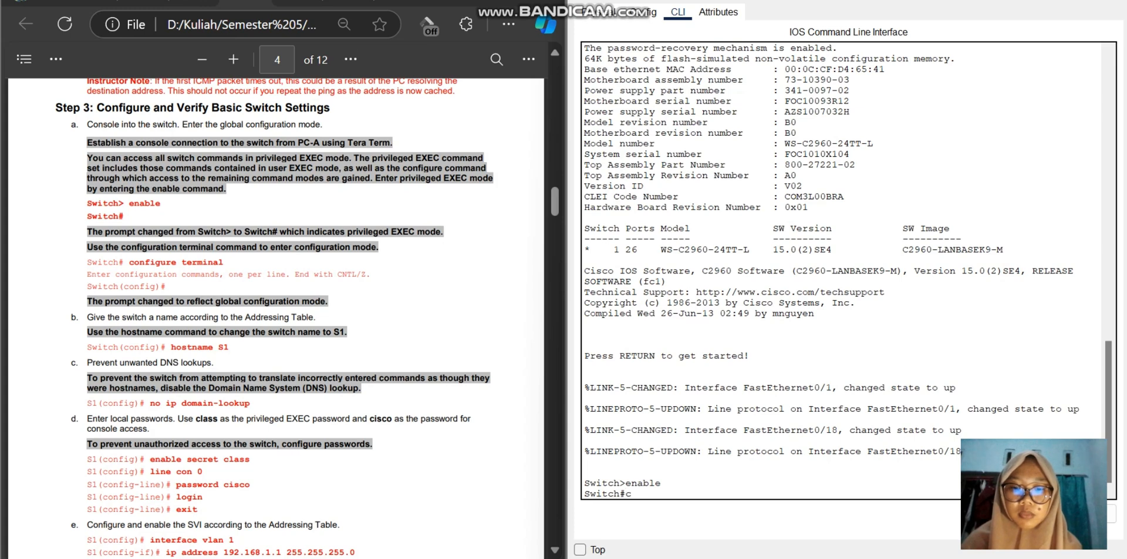
pyautogui.write('onfigure')
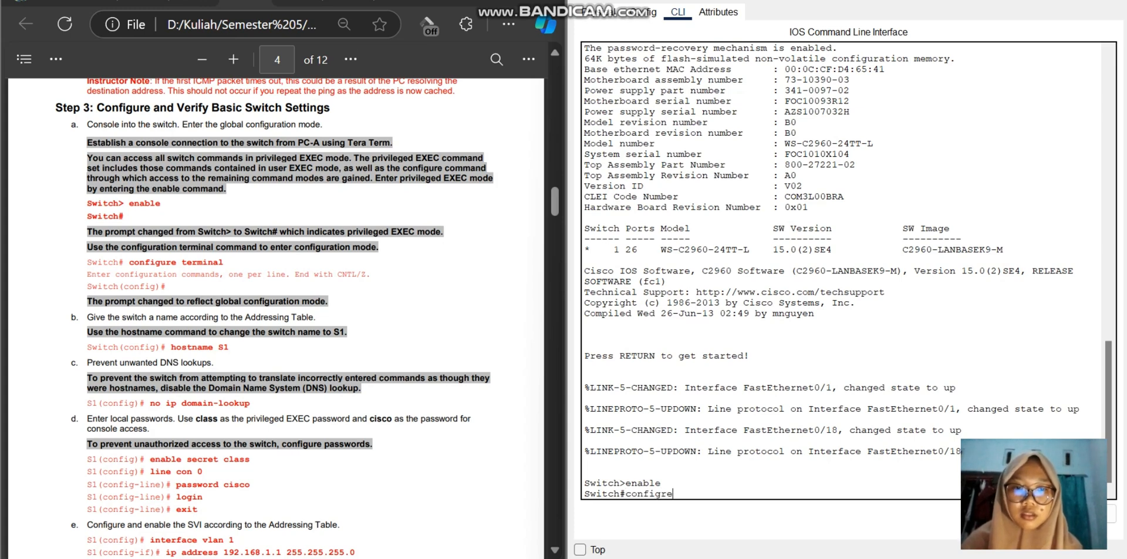
pyautogui.press('BackSpace')
pyautogui.press('BackSpace')
pyautogui.write('ure terminal')
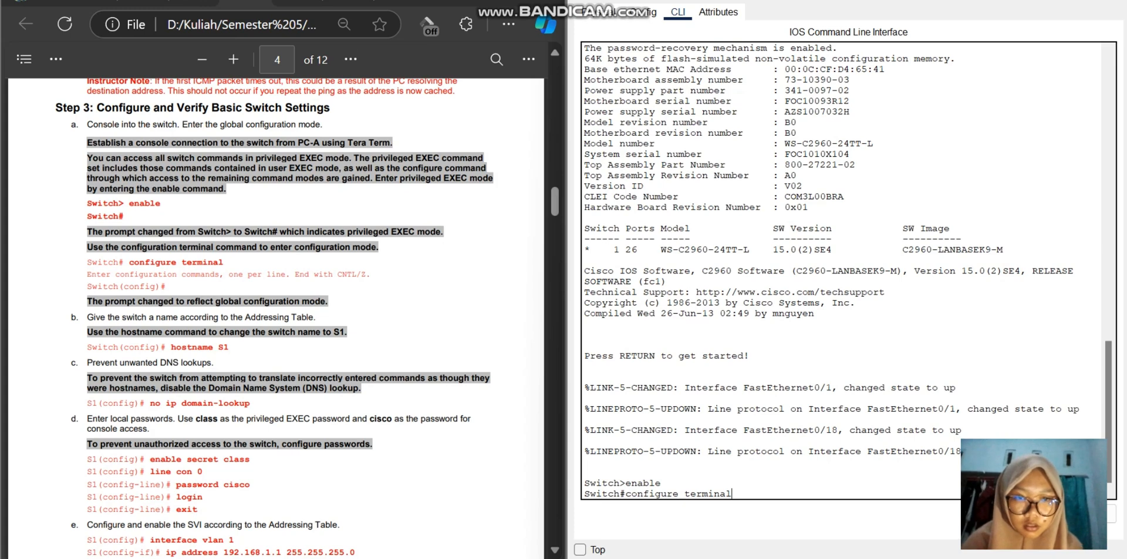
pyautogui.press('Return')
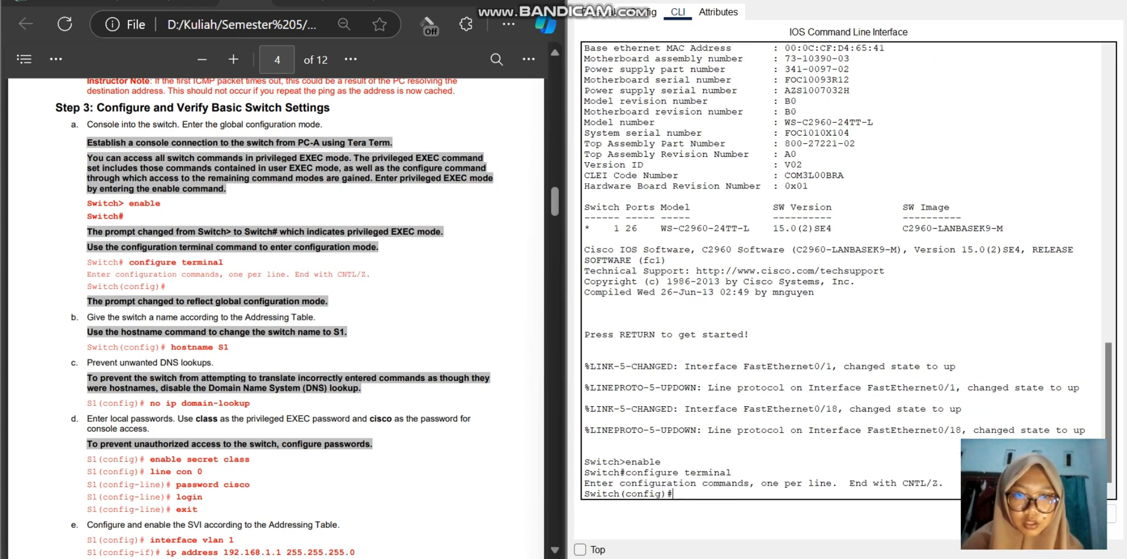
# Step: Set the switch's hostname to S2 with the hostname command
pyautogui.write('h')
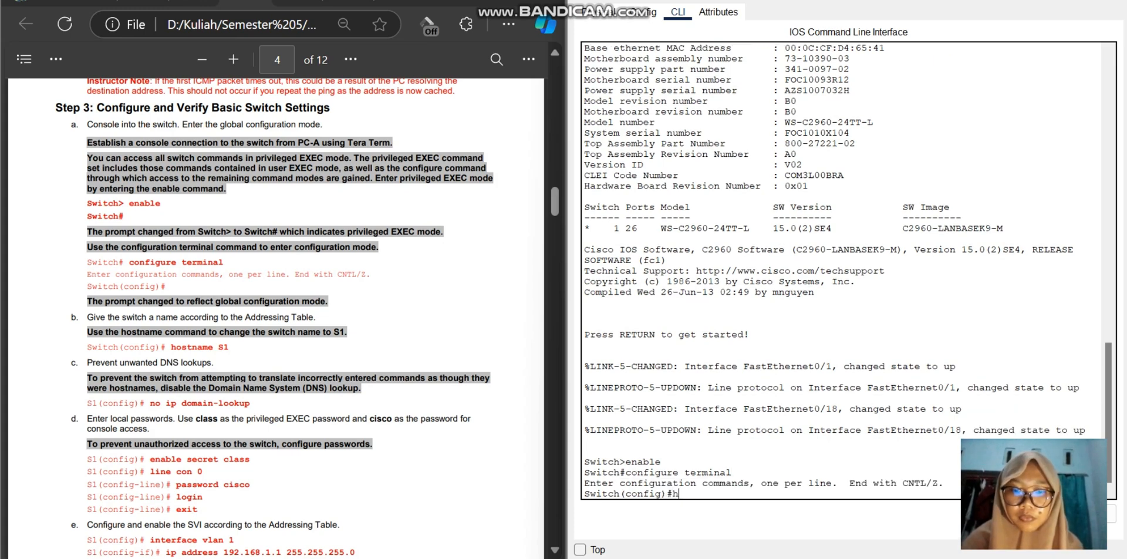
pyautogui.write('ostnem')
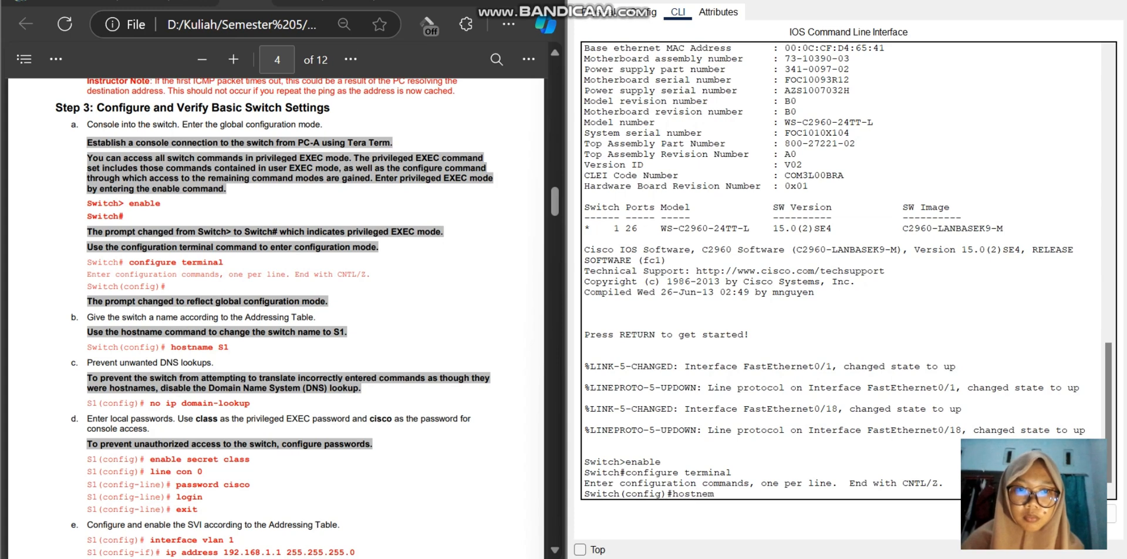
pyautogui.press('BackSpace')
pyautogui.press('BackSpace')
pyautogui.write('ame')
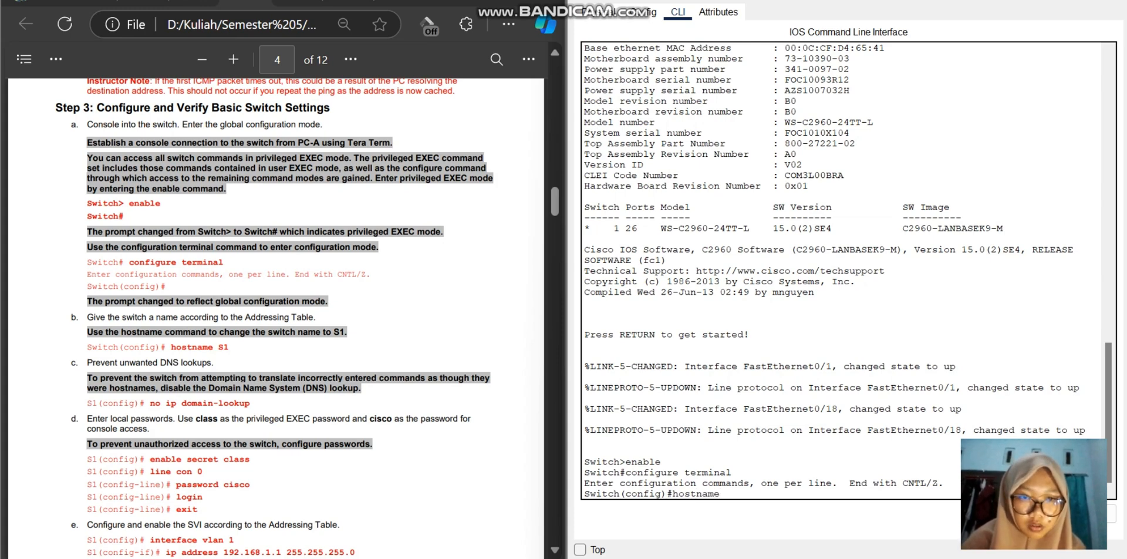
pyautogui.write(' S2')
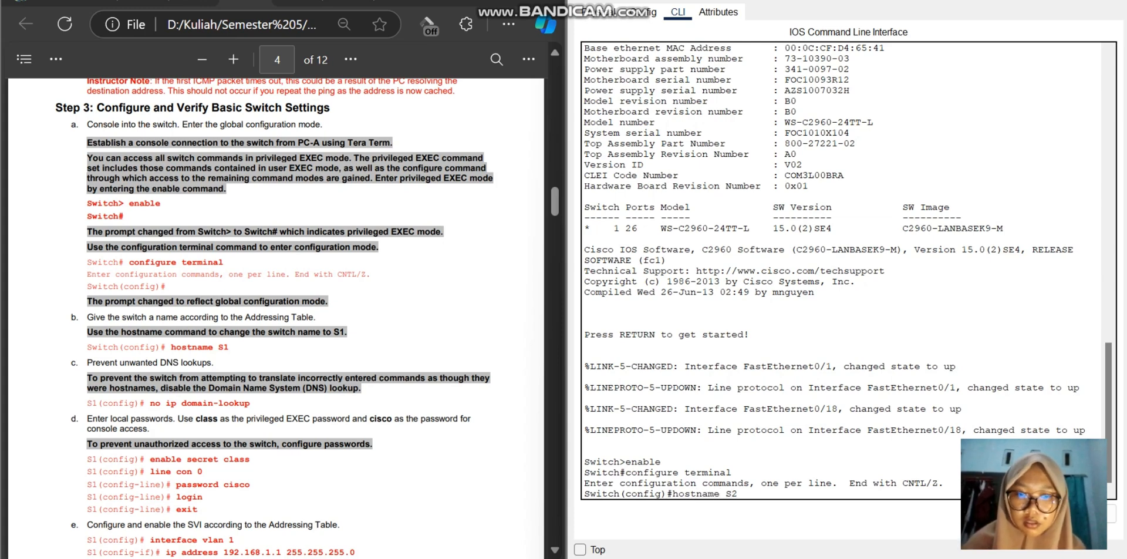
pyautogui.press('Return')
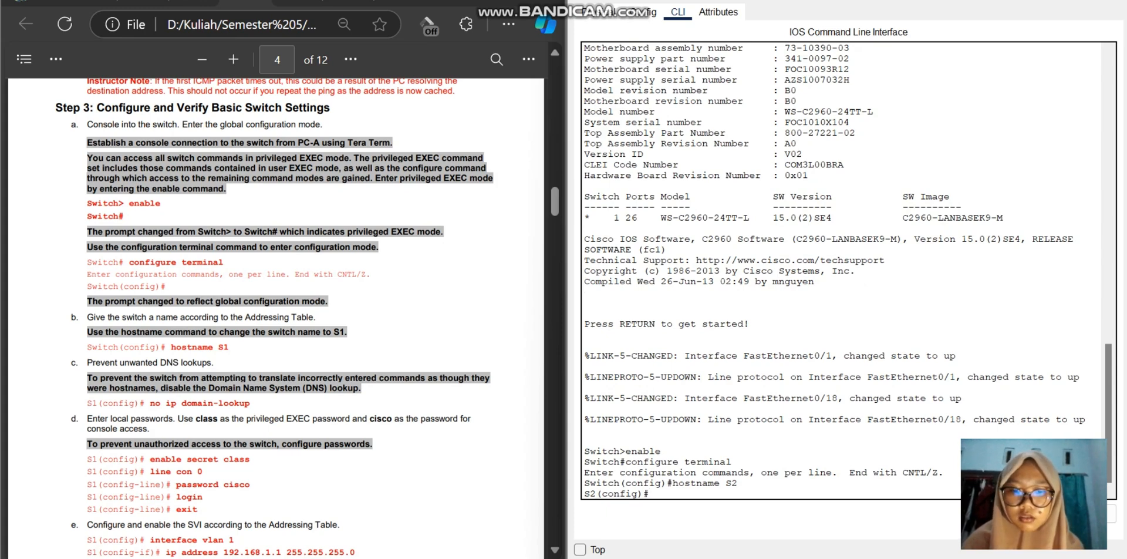
# Step: Disable DNS lookups on S2 with the no ip domain-lookup command
pyautogui.write('no ip')
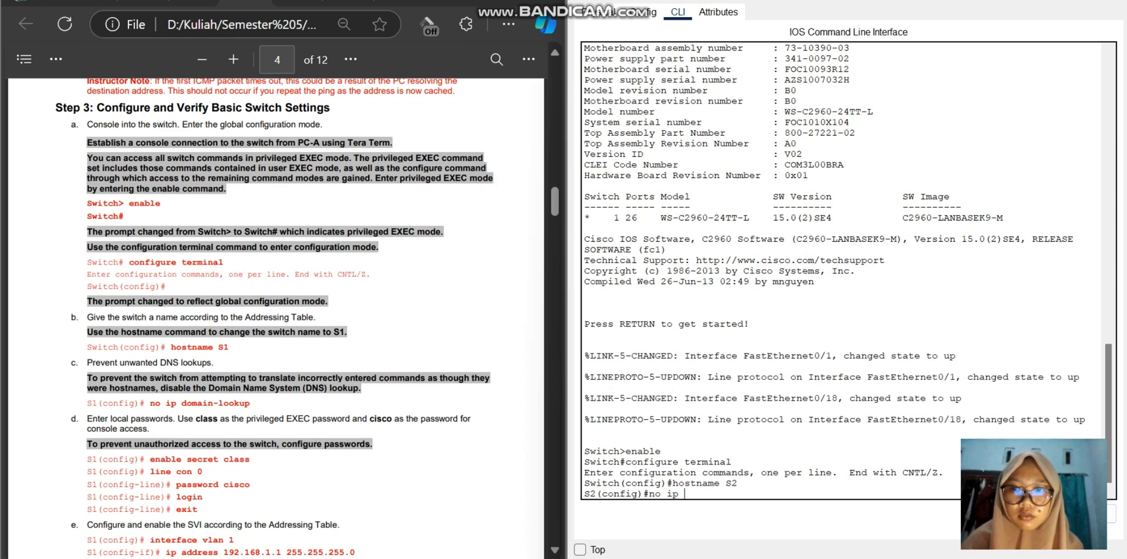
pyautogui.write(' domain-')
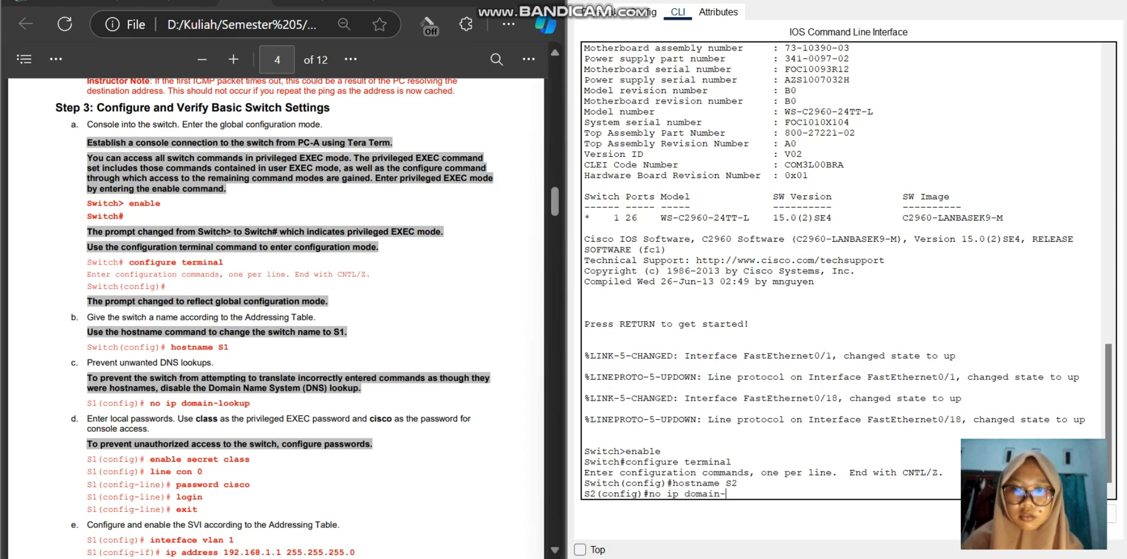
pyautogui.write('lookup')
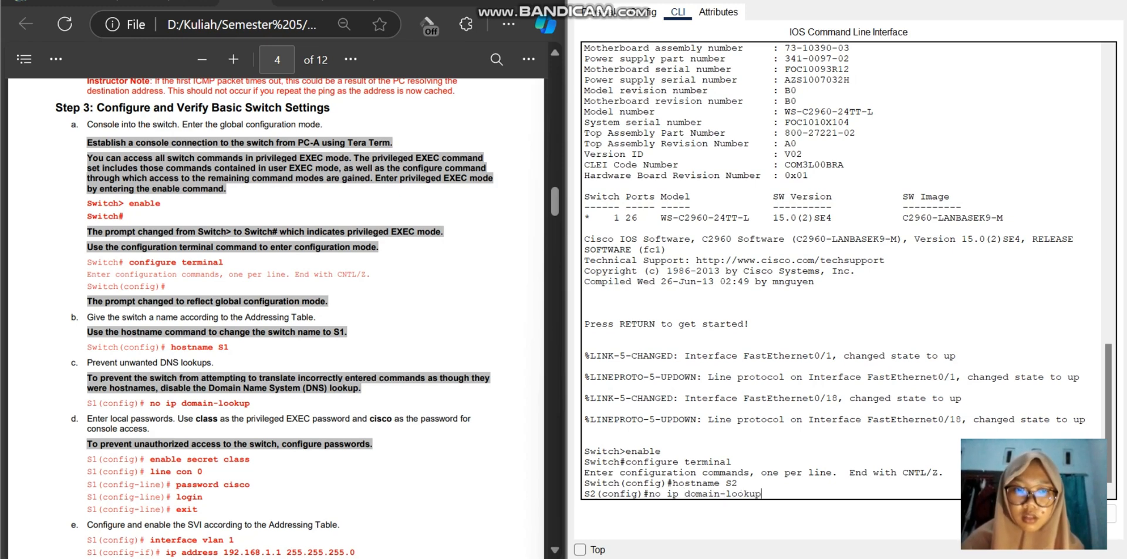
pyautogui.press('Return')
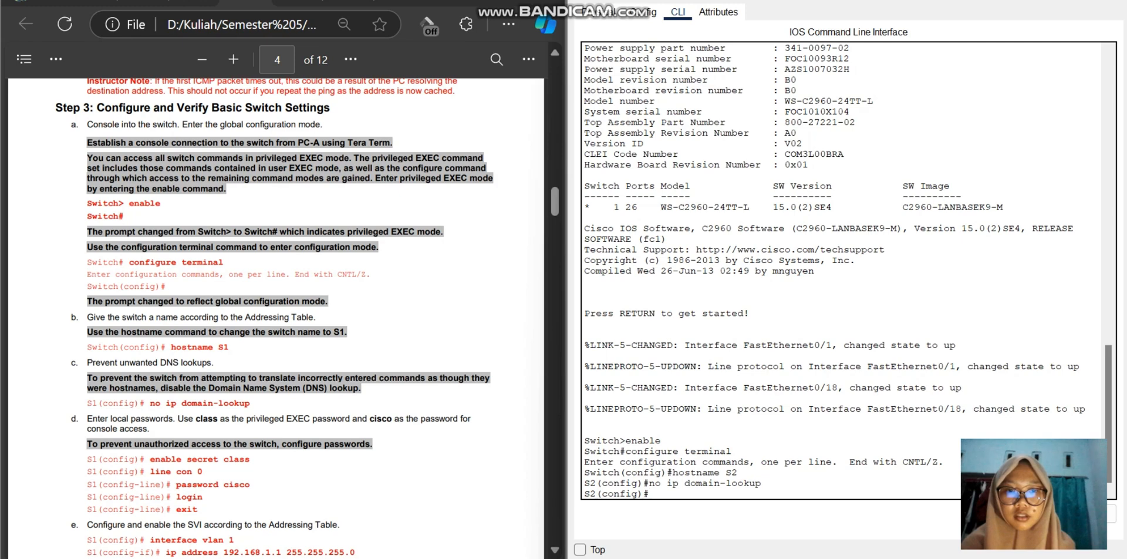
# Step: Set S2's privileged EXEC password given in part d of the lab, using the enable secret command
pyautogui.write('enab')
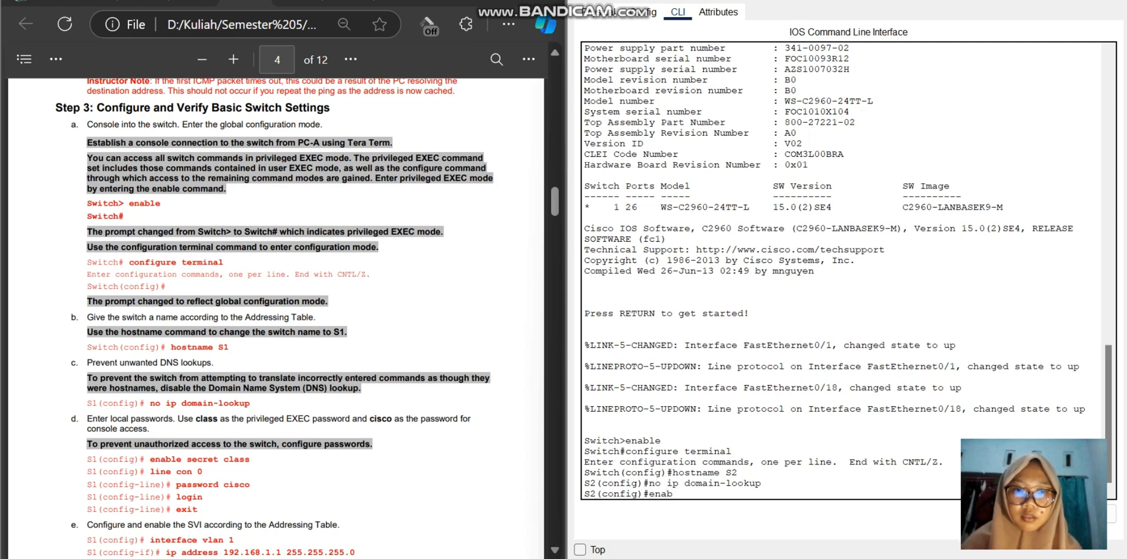
pyautogui.write('le secr')
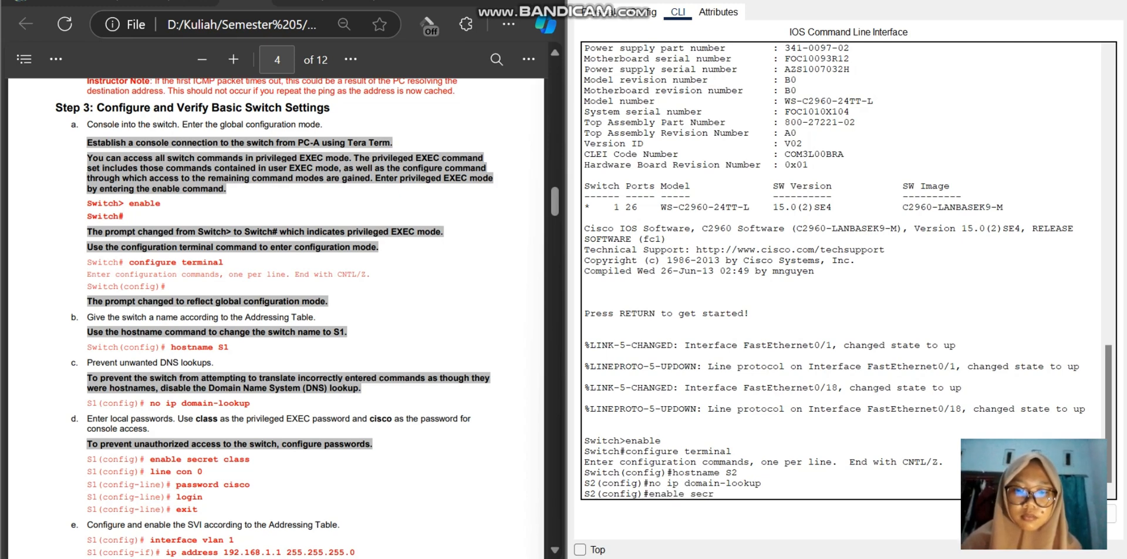
pyautogui.write('et class')
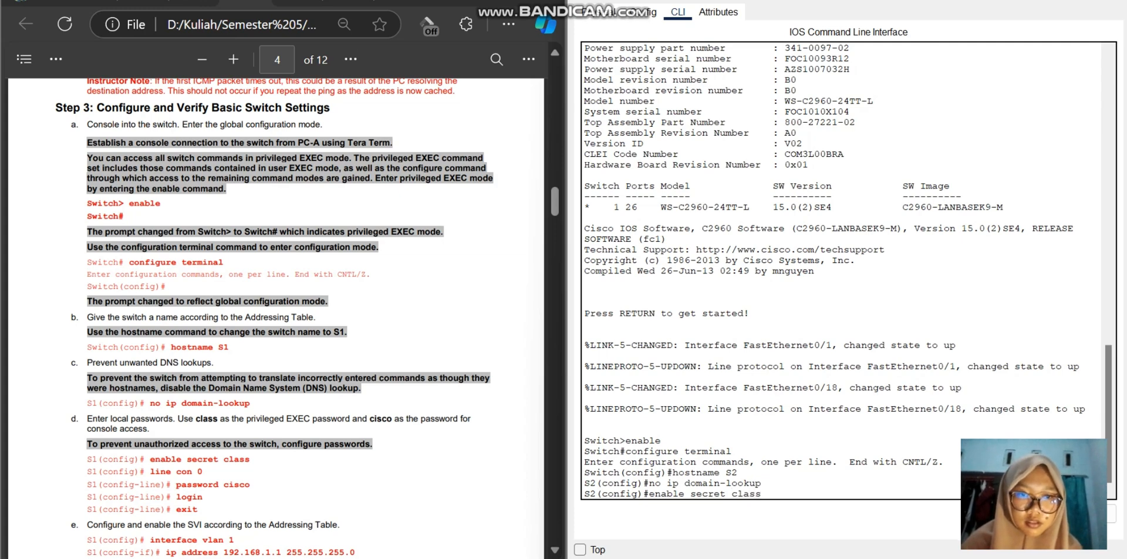
pyautogui.press('Return')
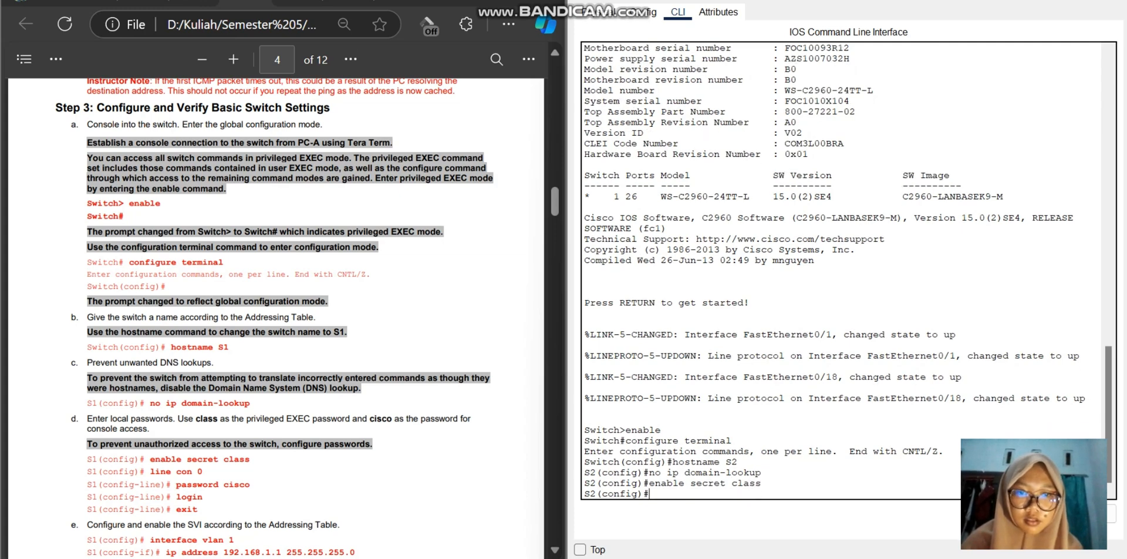
# Step: Enter console line configuration mode on S2 with the line con 0 command
pyautogui.write('line')
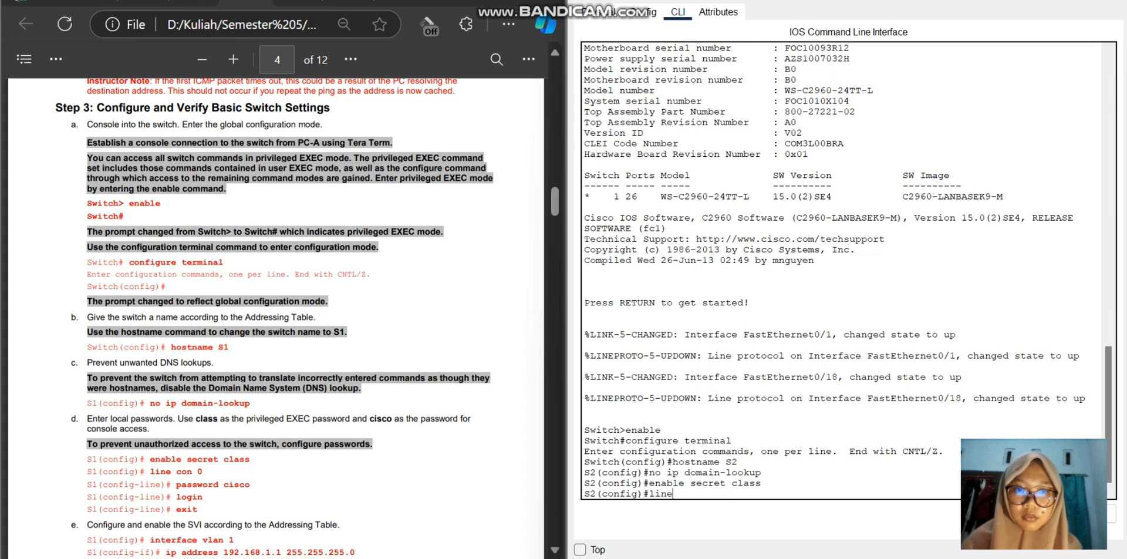
pyautogui.write(' cons')
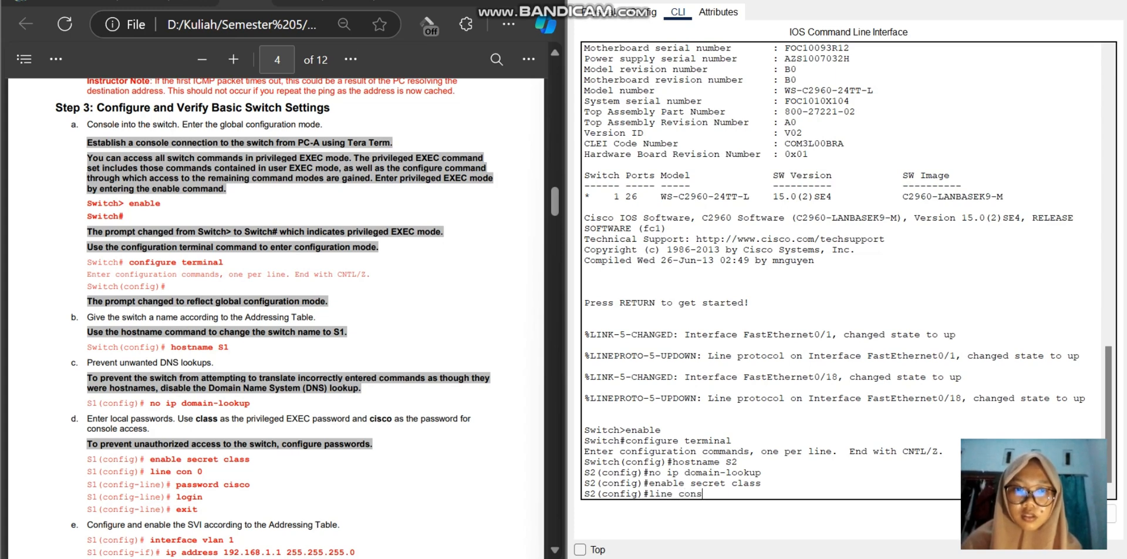
pyautogui.press('BackSpace')
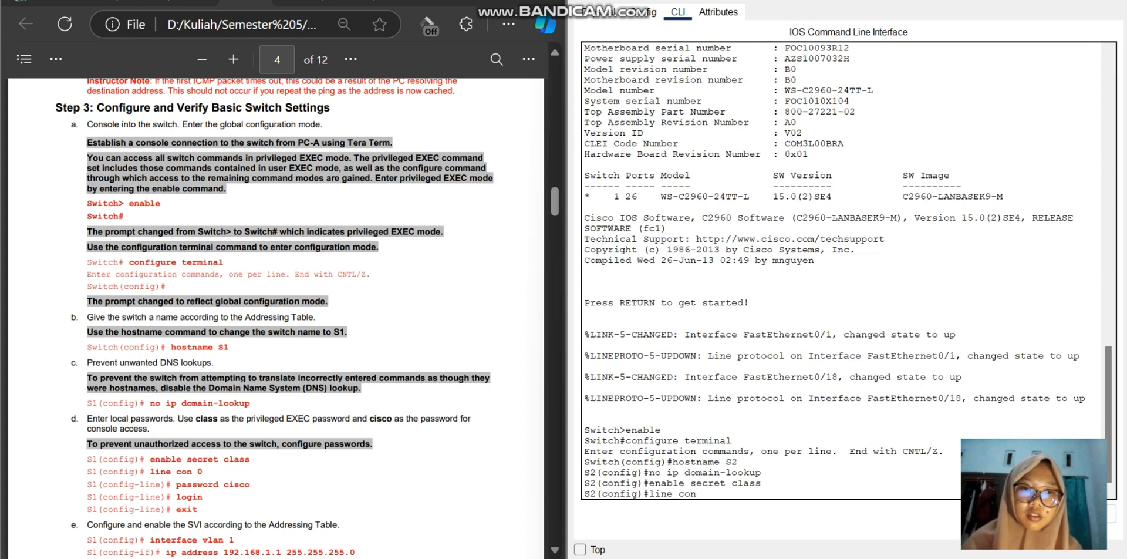
pyautogui.write('0')
pyautogui.press('Return')
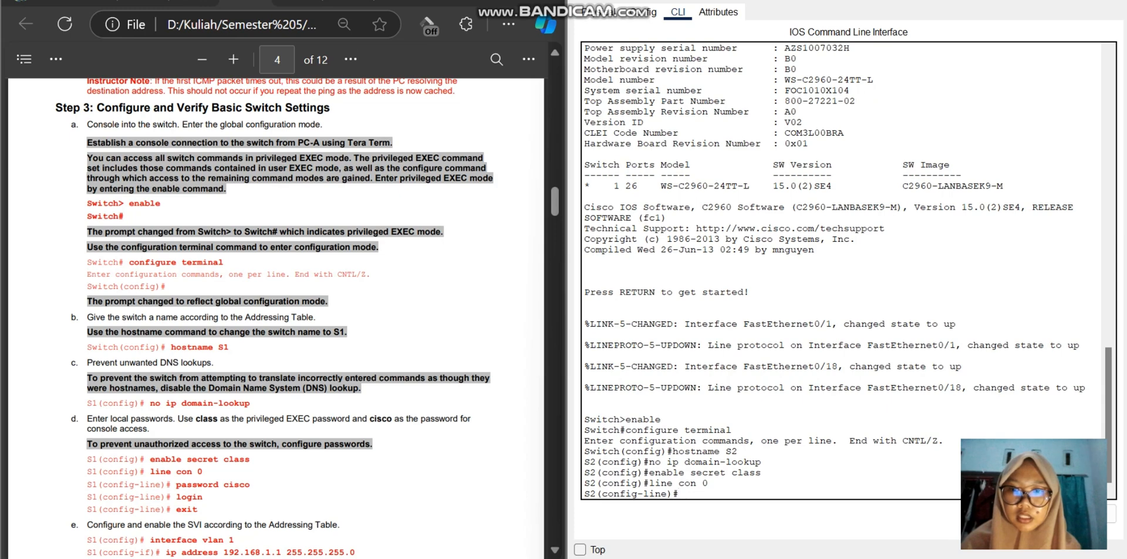
# Step: Set S2's console access password given in part d of the lab, using the password command
pyautogui.write('pass')
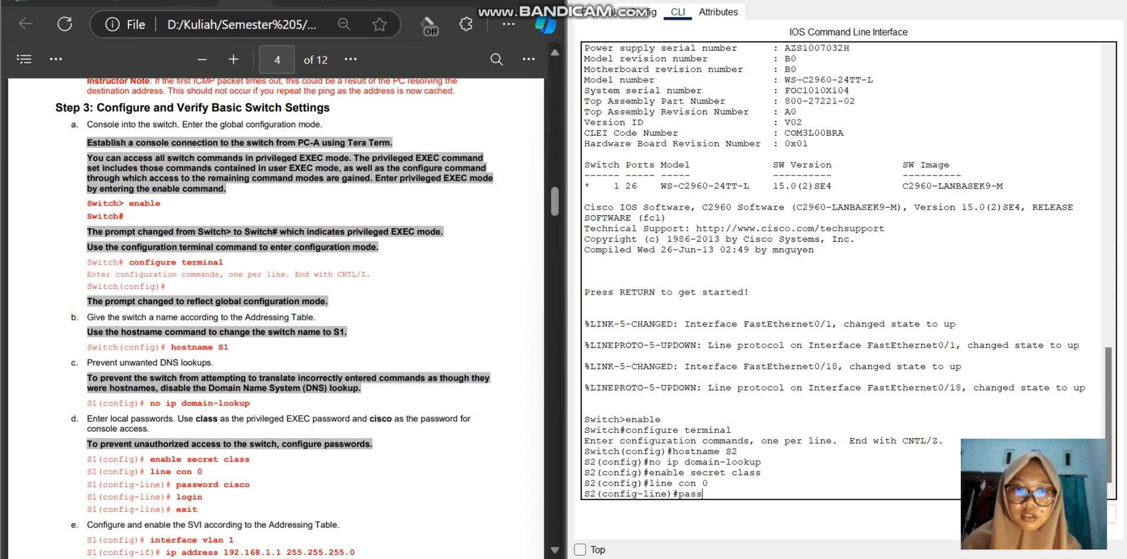
pyautogui.write('word')
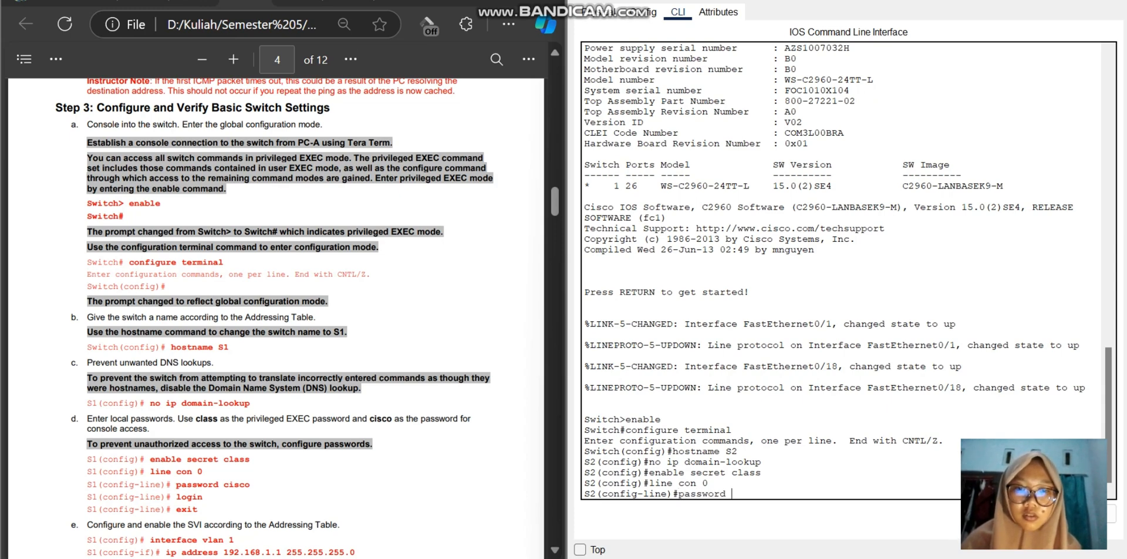
pyautogui.write(' cisco')
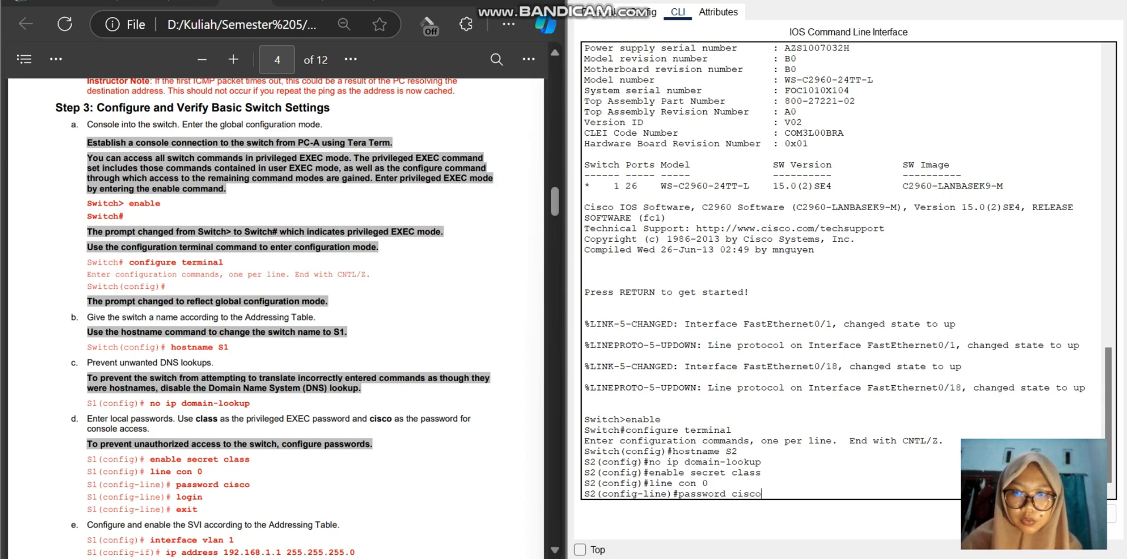
pyautogui.press('Return')
# Step: Require login on S2's console line with the login command and exit to global configuration mode
pyautogui.write('login')
pyautogui.press('Return')
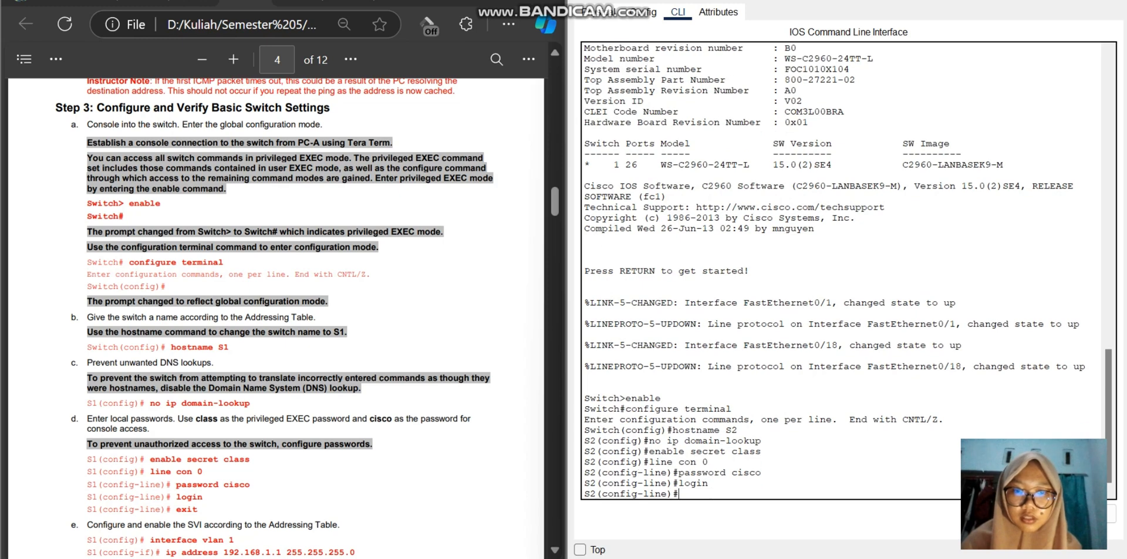
pyautogui.write('exit')
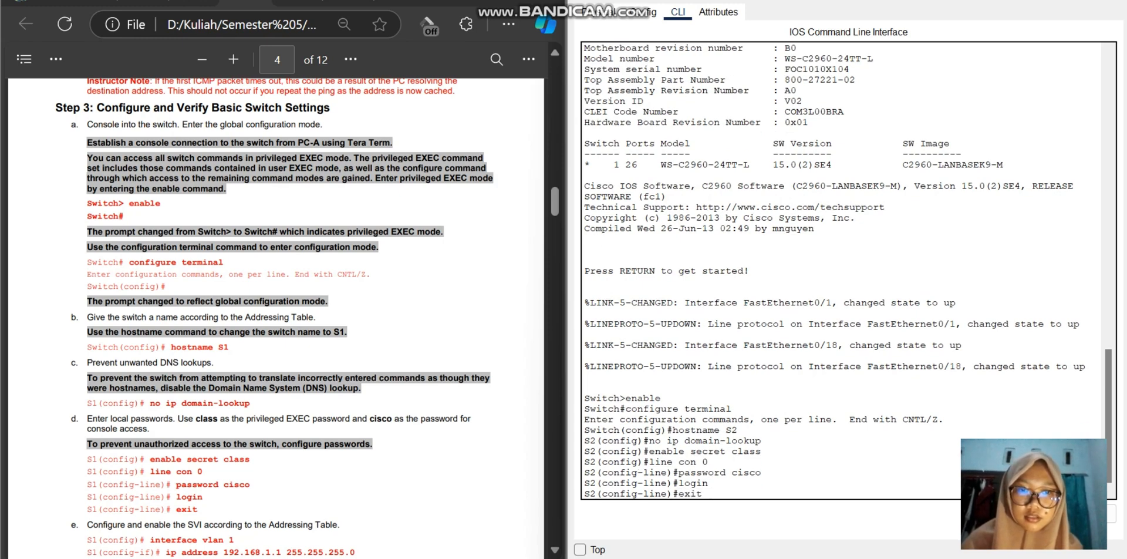
pyautogui.press('Return')
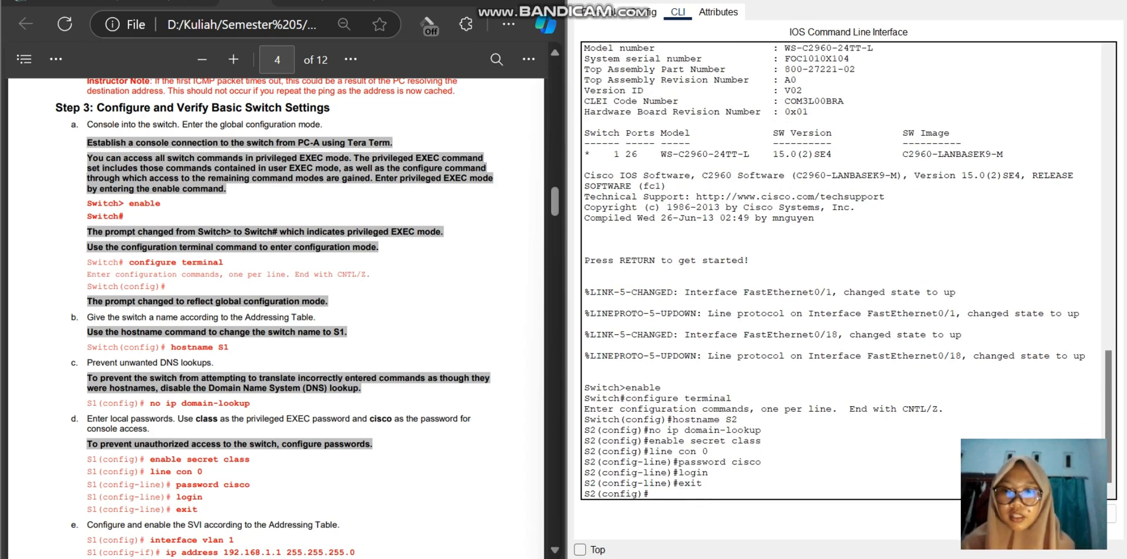
# Step: Enter configuration mode for S2's switch virtual interface with the interface vlan 1 command
pyautogui.scroll(-5, 276, 317)
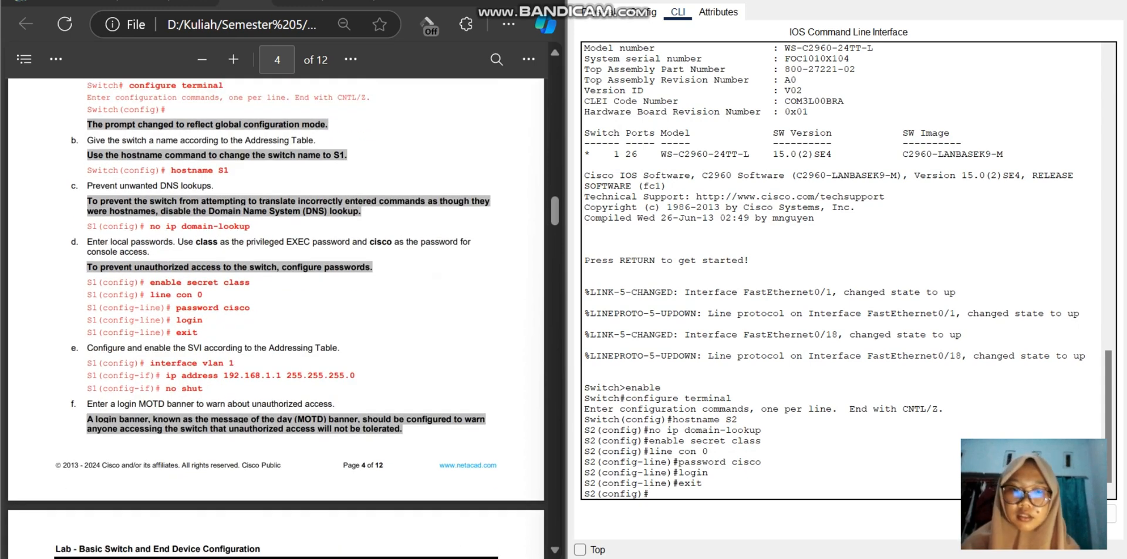
pyautogui.write('interf')
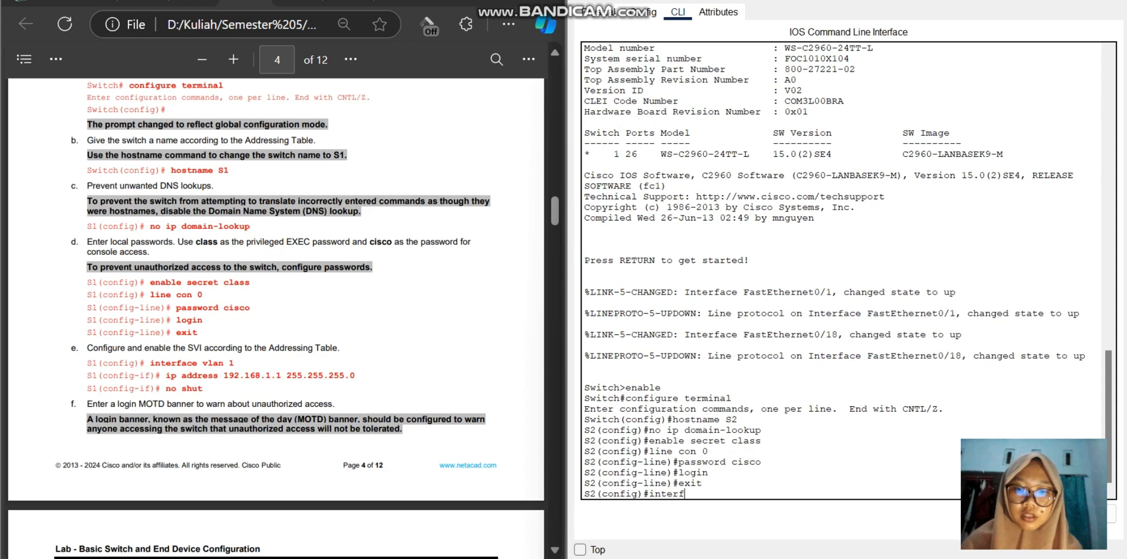
pyautogui.write('ace vla')
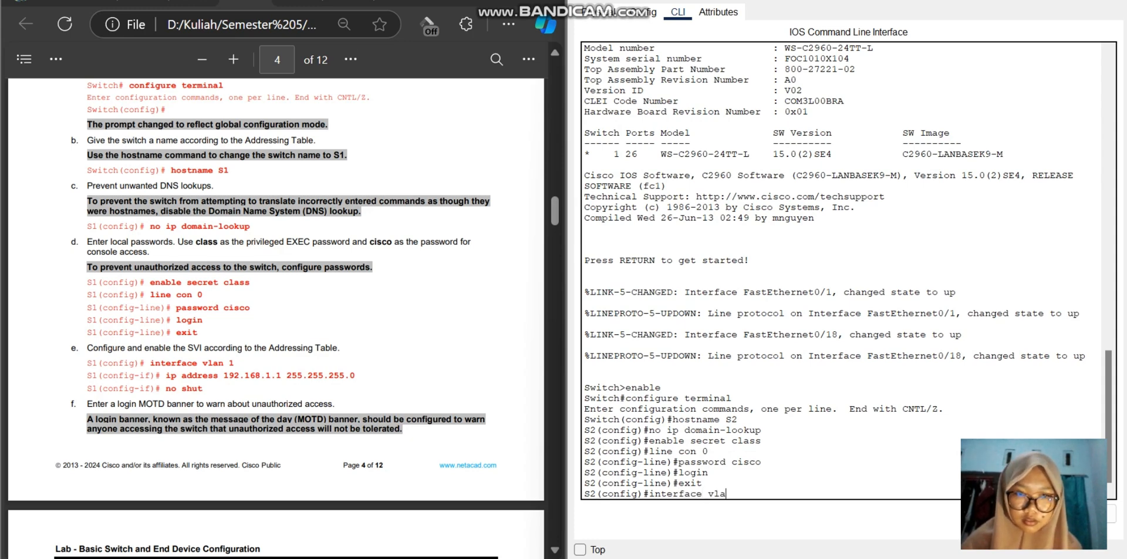
pyautogui.write('n 1')
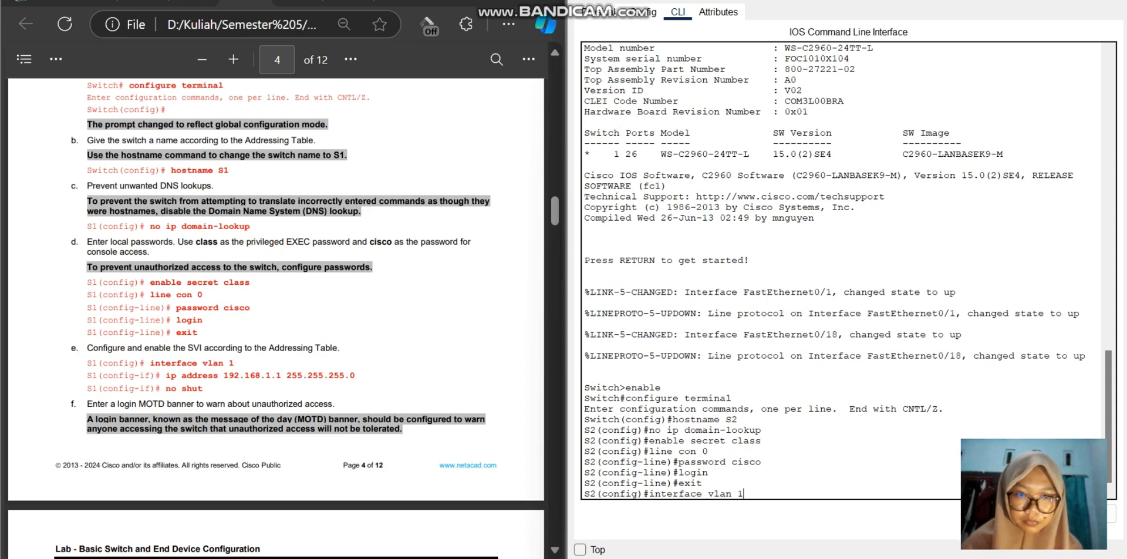
pyautogui.press('Return')
# Step: Assign IP address 192.168.1.2 with subnet mask 255.255.255.0 to S2's VLAN 1 interface using the ip address command
pyautogui.write('ip')
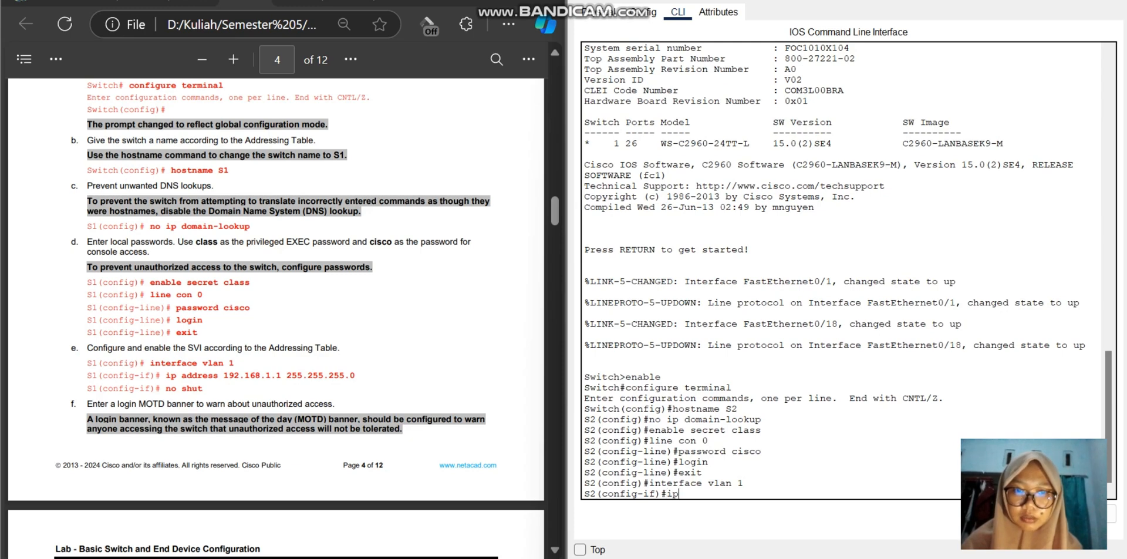
pyautogui.write(' addre')
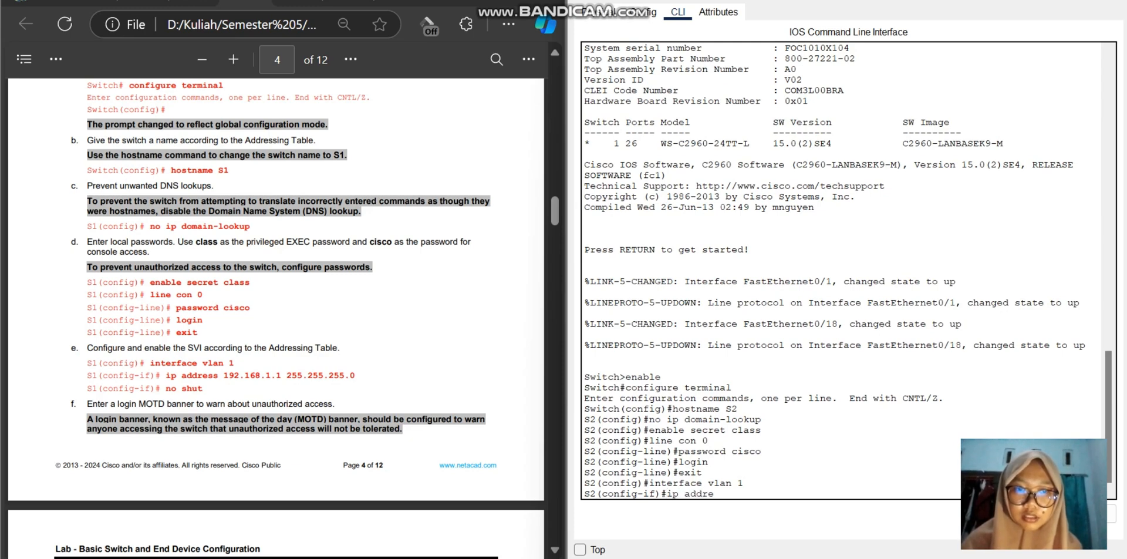
pyautogui.write('ss 192.168.')
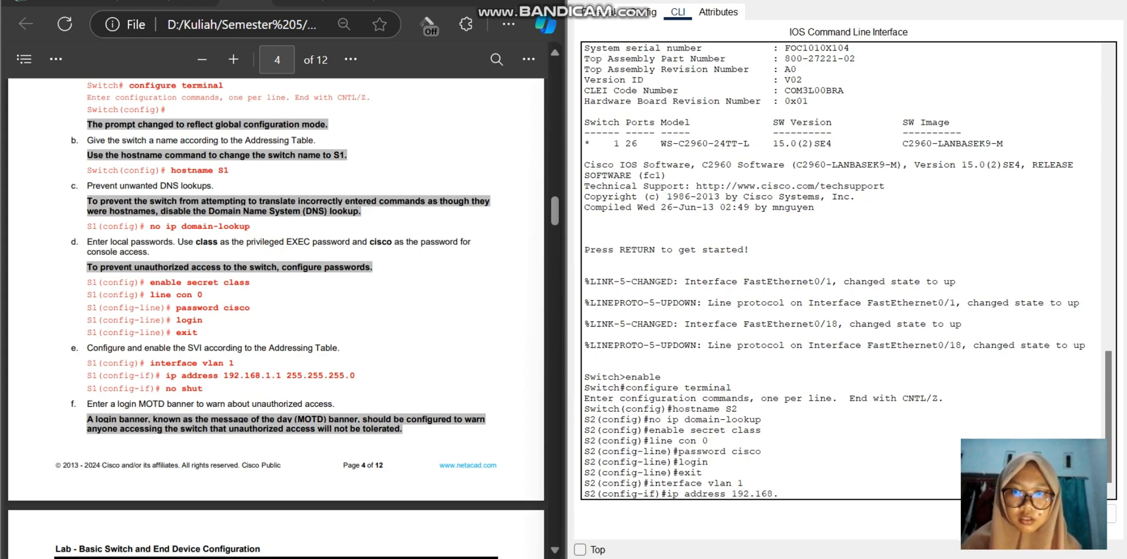
pyautogui.write('1.2')
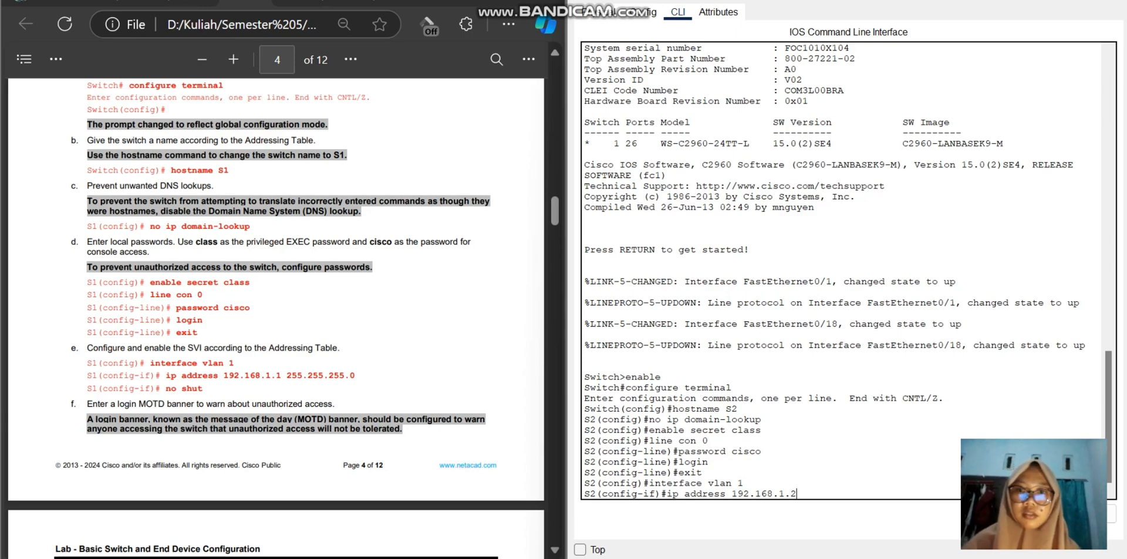
pyautogui.scroll(15, 275, 293)
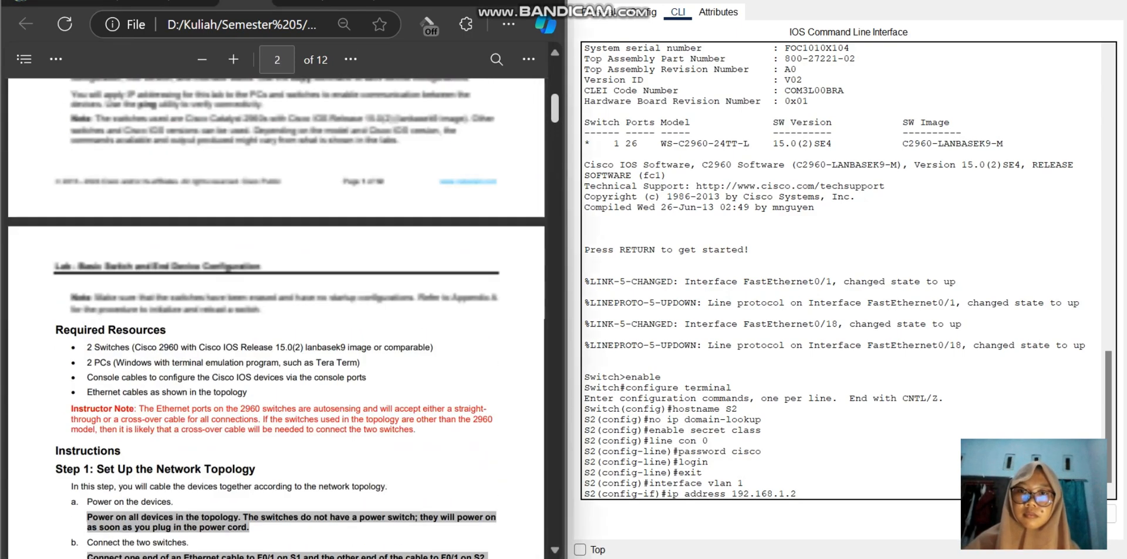
pyautogui.scroll(3, 276, 293)
pyautogui.scroll(-8, 276, 293)
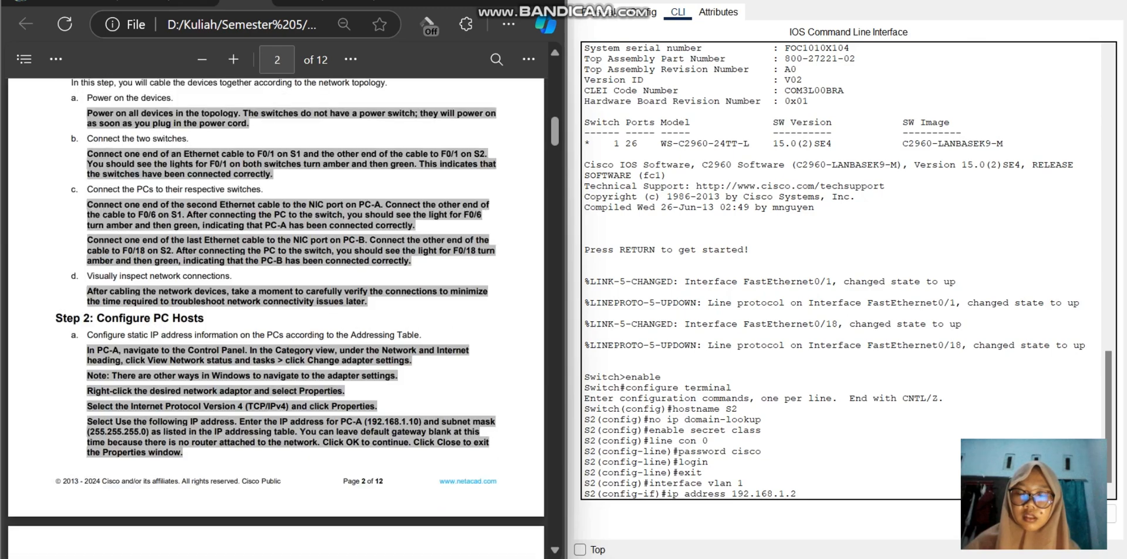
pyautogui.scroll(-20, 276, 293)
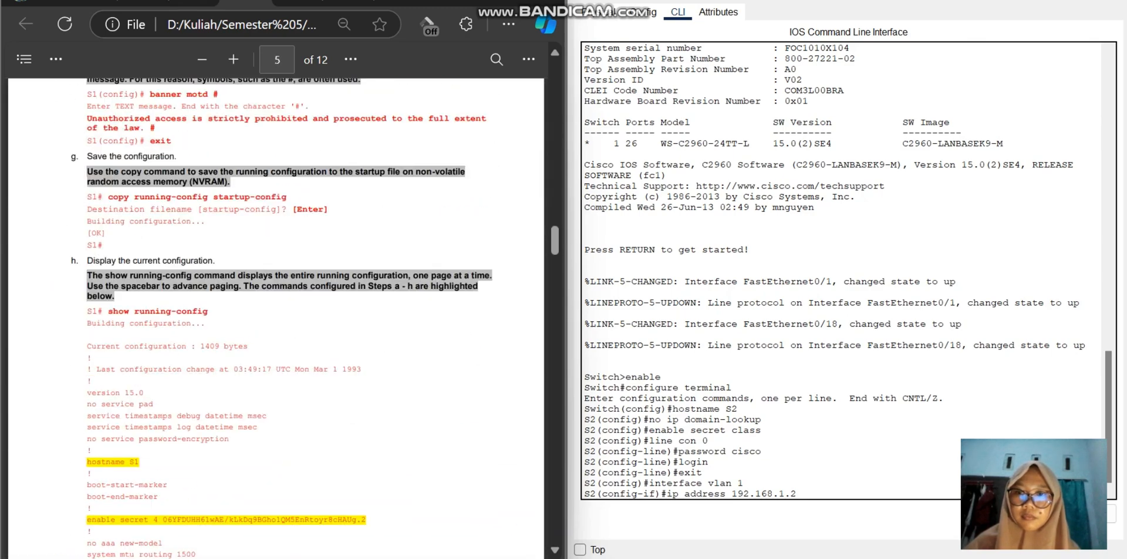
pyautogui.scroll(7, 276, 293)
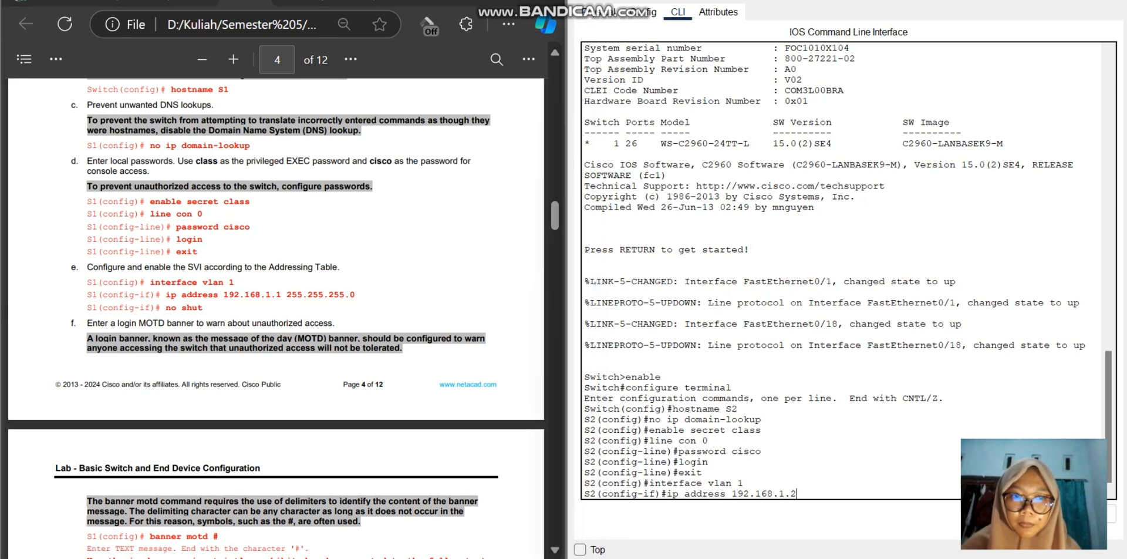
pyautogui.write('2')
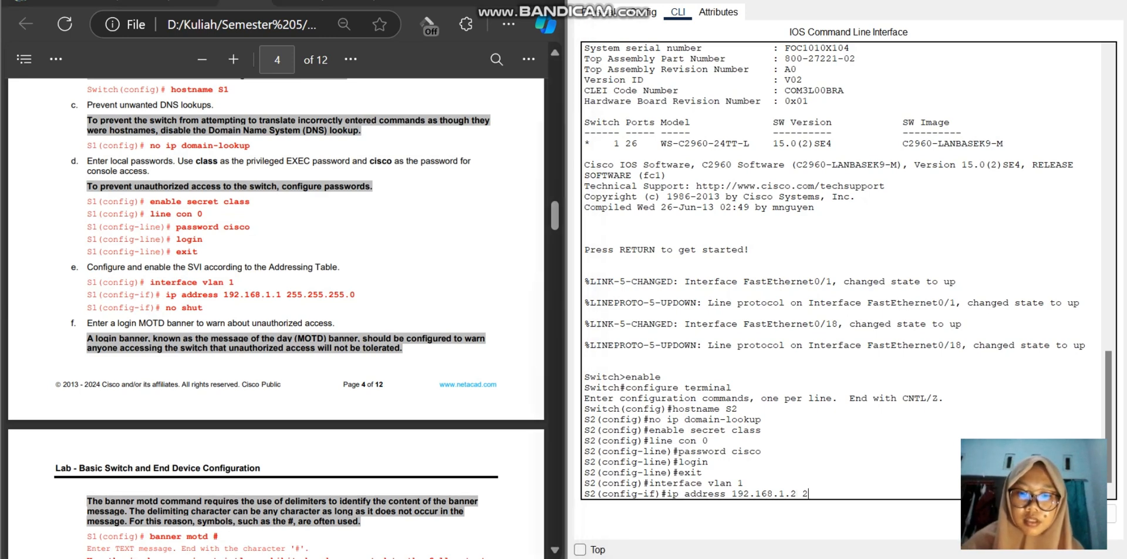
pyautogui.write('55.255')
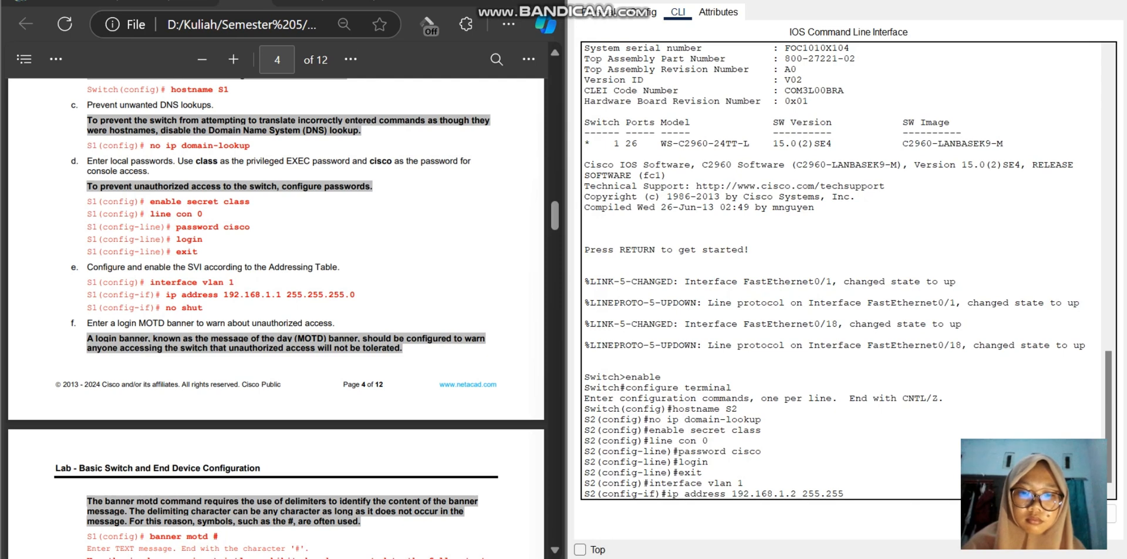
pyautogui.write('.255.0')
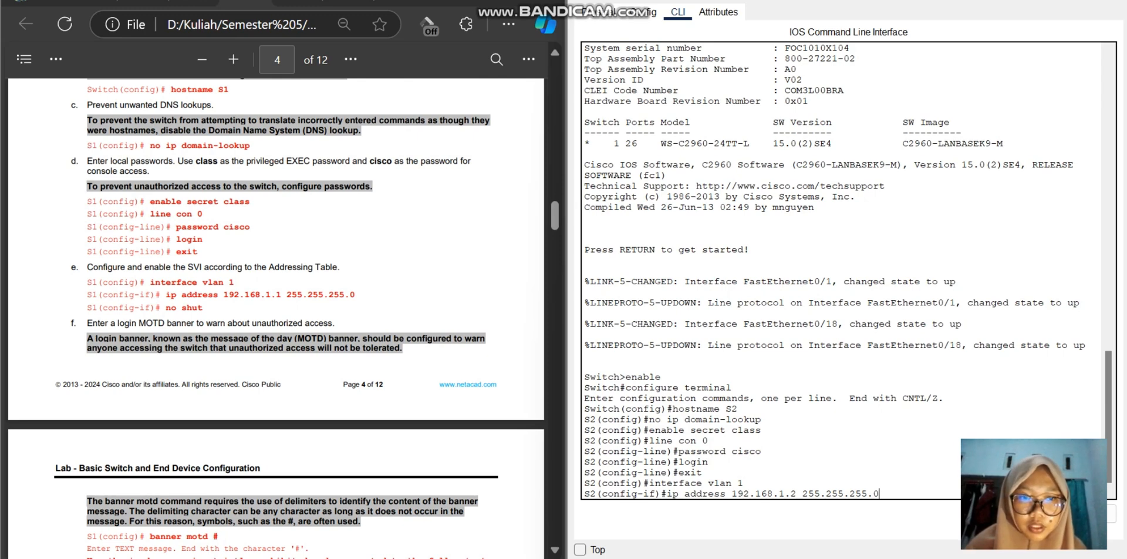
pyautogui.press('Return')
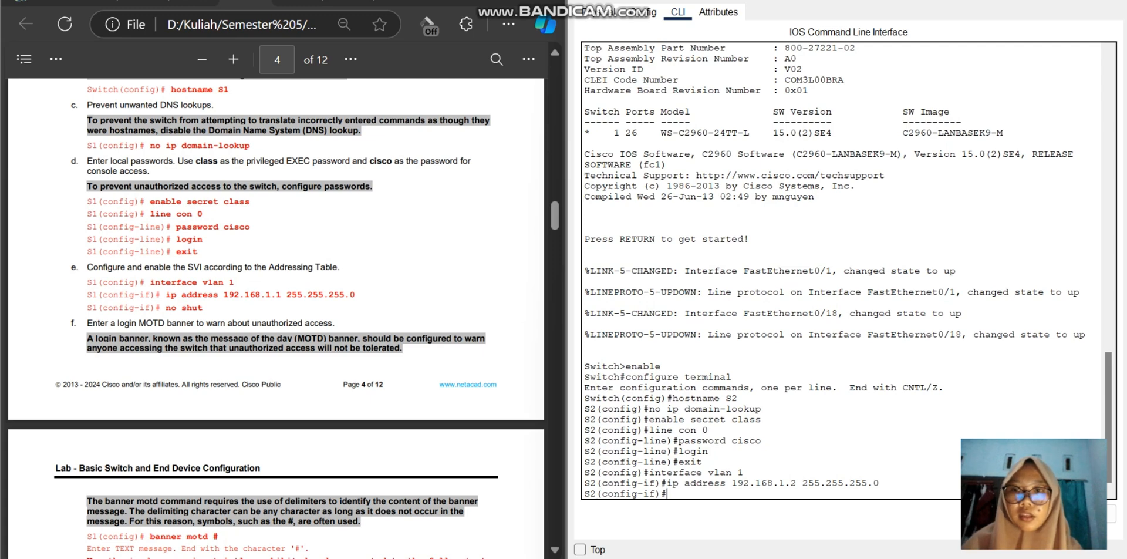
# Step: Enable S2's VLAN 1 interface with the no shut command
pyautogui.write('no')
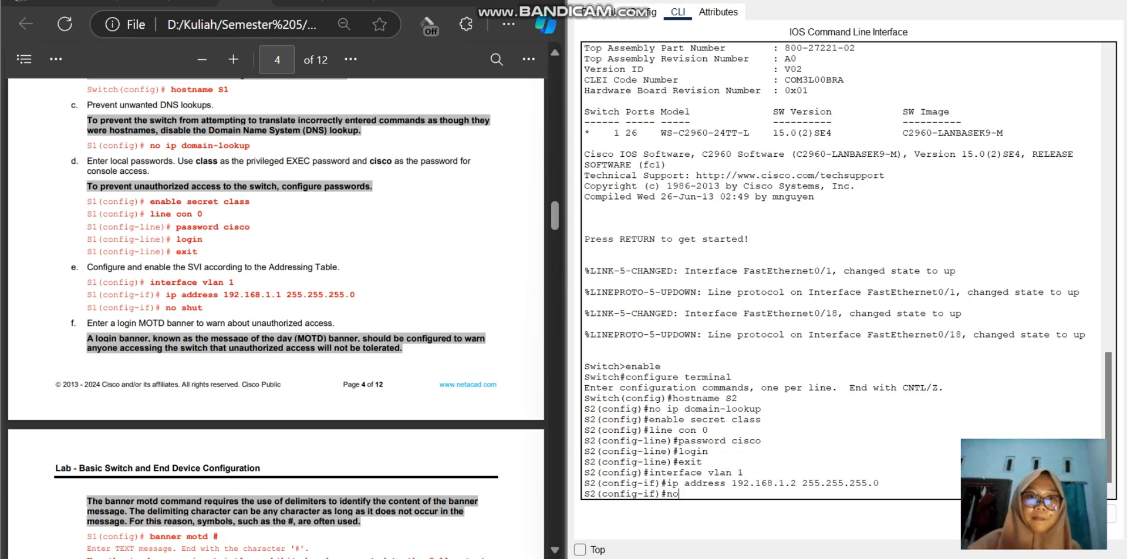
pyautogui.write('s')
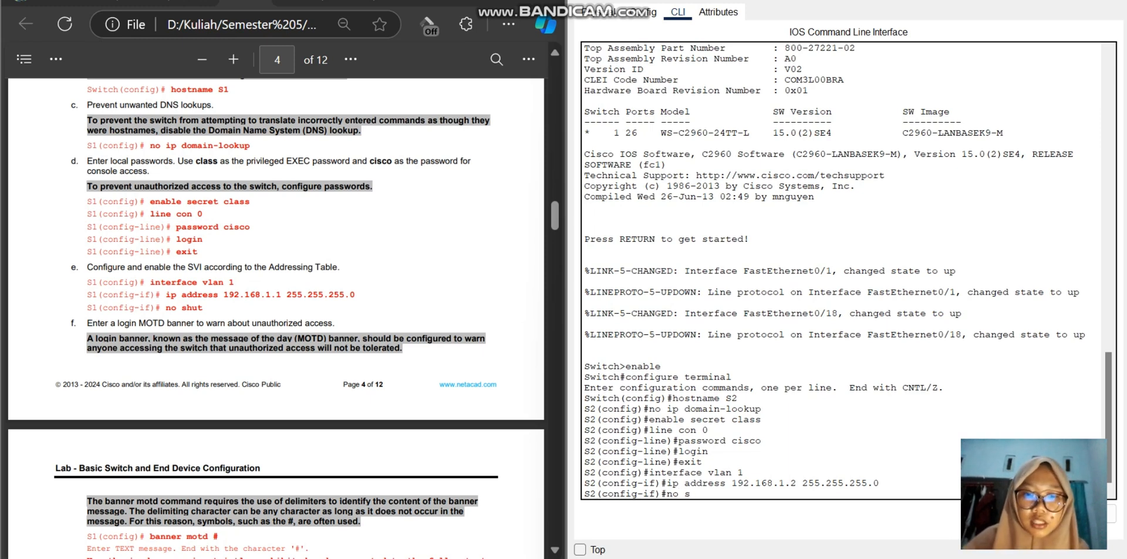
pyautogui.write('hu')
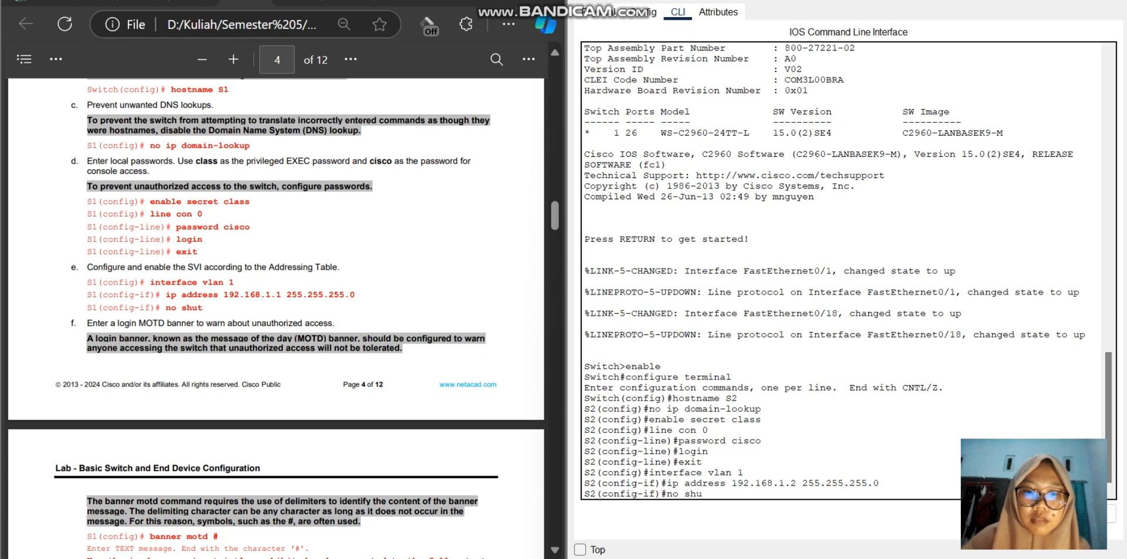
pyautogui.write('t')
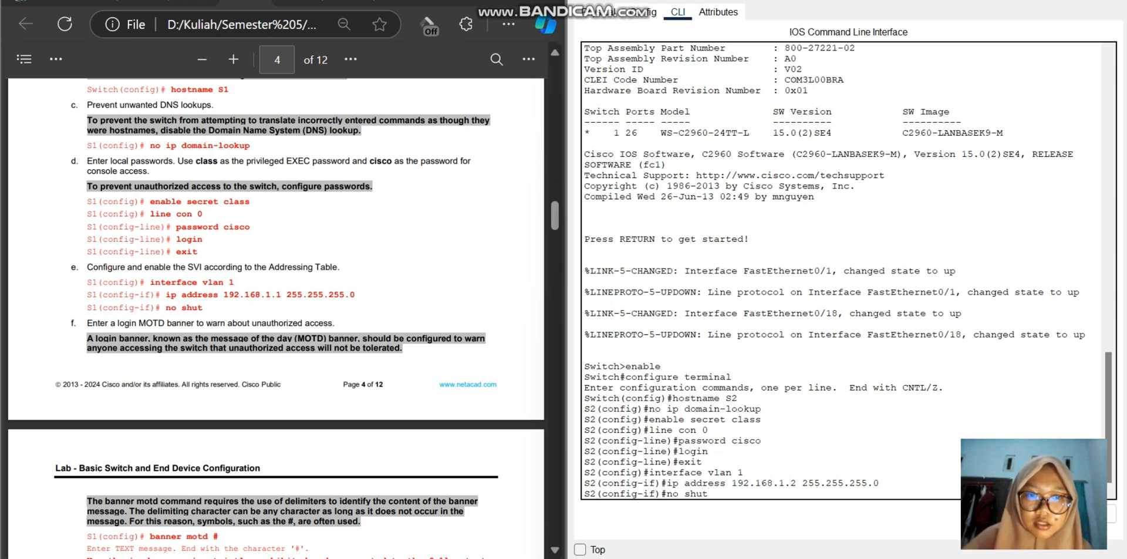
pyautogui.press('Return')
pyautogui.press('Return')
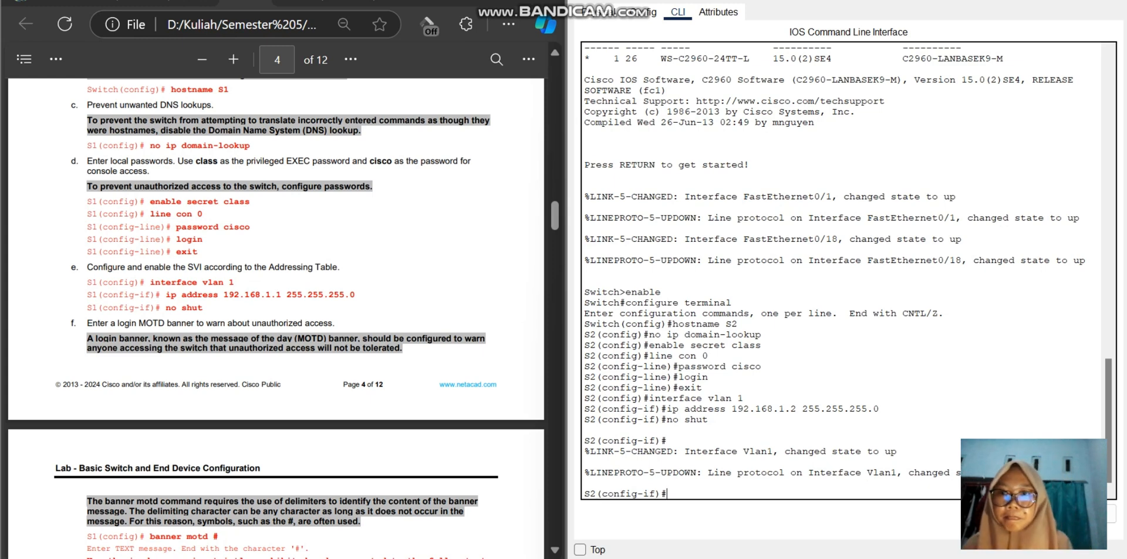
# Step: Set S2's MOTD banner, delimited by #, to "Unauthorized access is strictly prohibited and prosecuted to the full extent of the law."
pyautogui.scroll(-3, 276, 293)
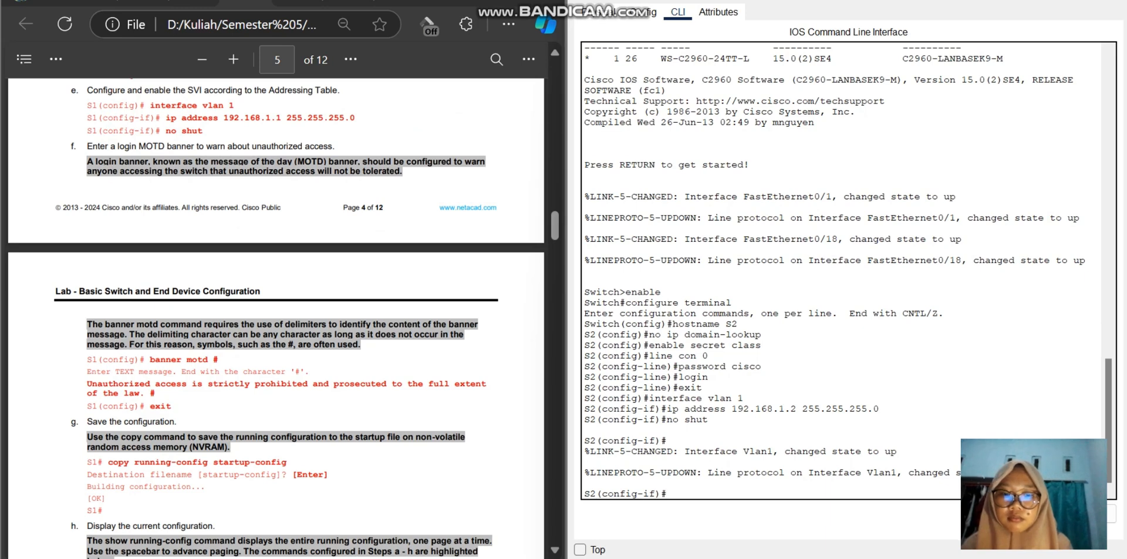
pyautogui.write('banner om')
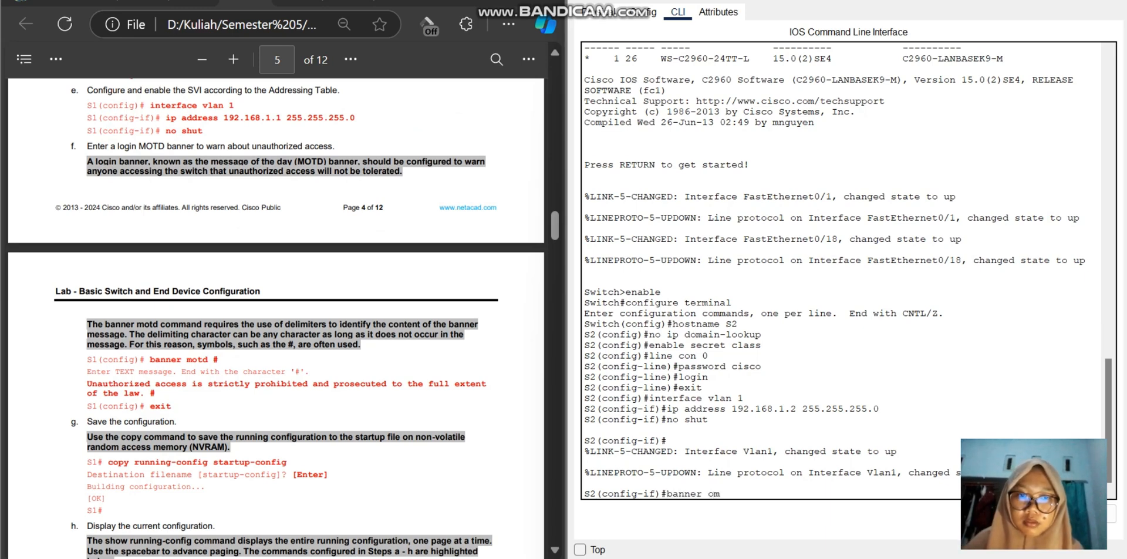
pyautogui.press('BackSpace')
pyautogui.press('BackSpace')
pyautogui.write('motd #')
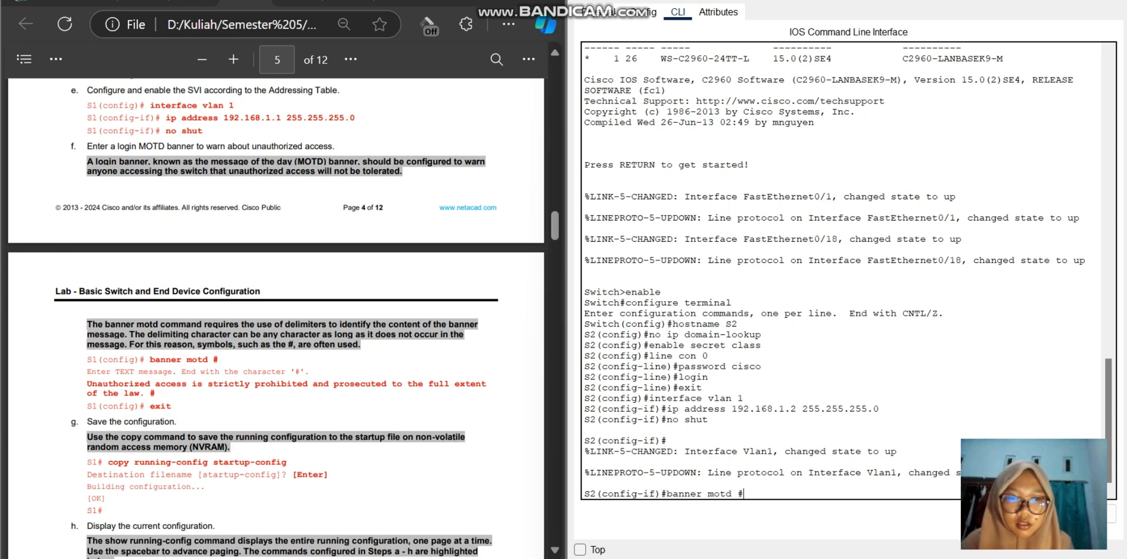
pyautogui.rightClick(757, 490)
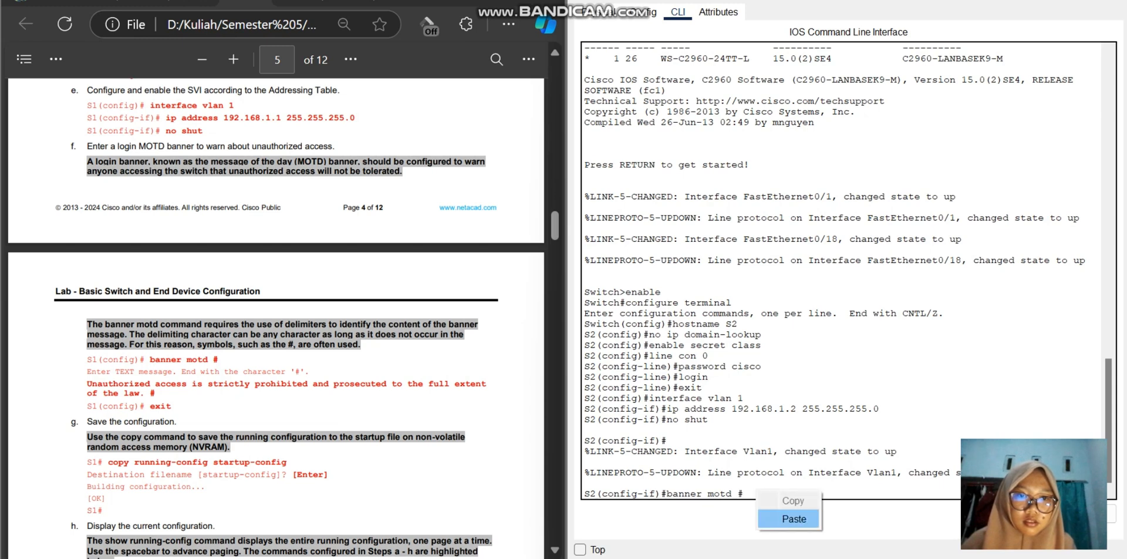
pyautogui.click(785, 517)
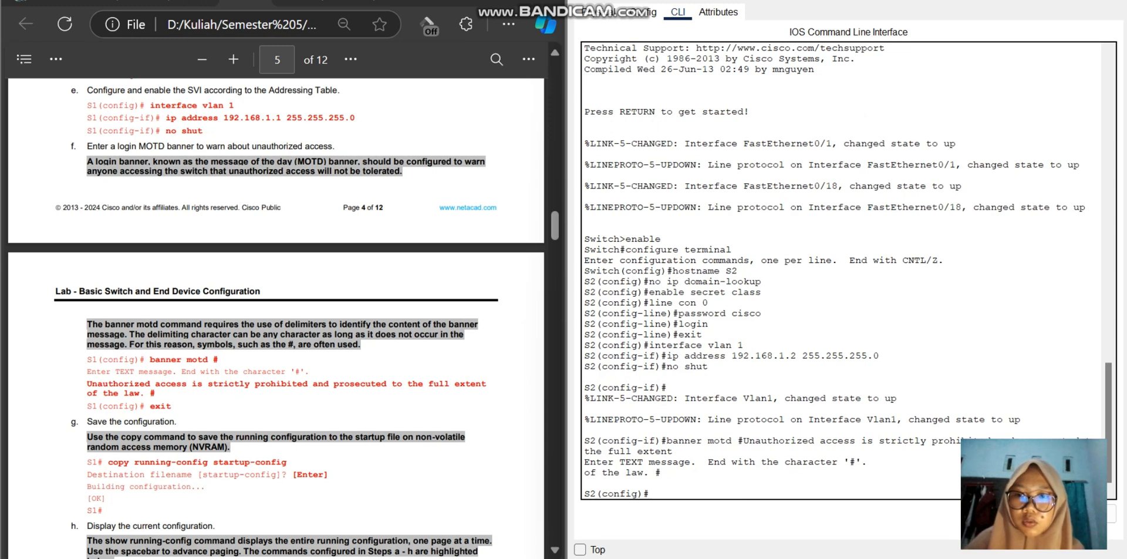
# Step: Try to save S2's configuration from global configuration mode with the copy running-config startup-config command
pyautogui.write('sop')
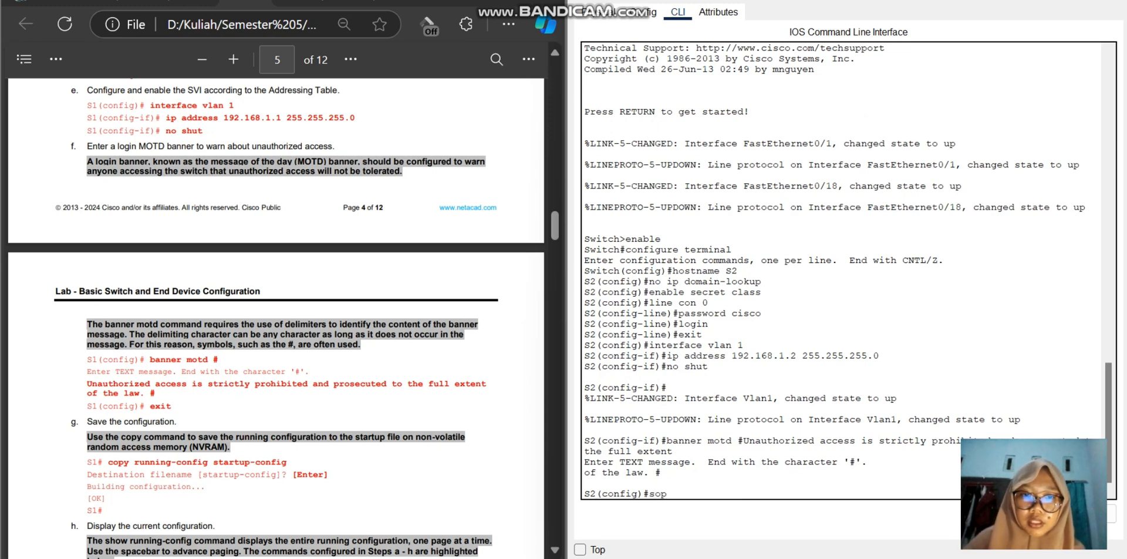
pyautogui.press('BackSpace')
pyautogui.press('BackSpace')
pyautogui.press('BackSpace')
pyautogui.write('copy')
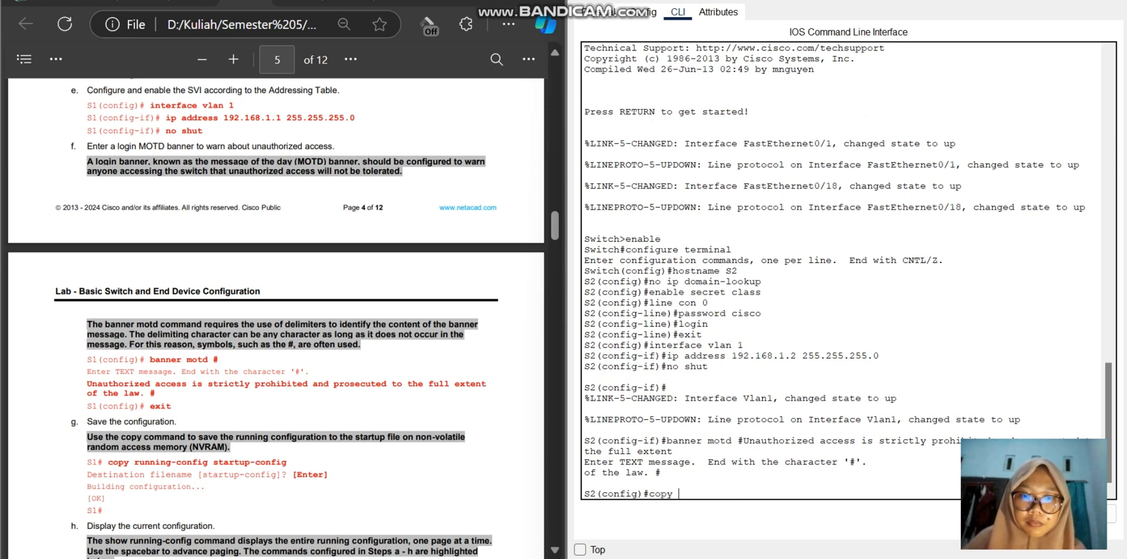
pyautogui.write(' running-')
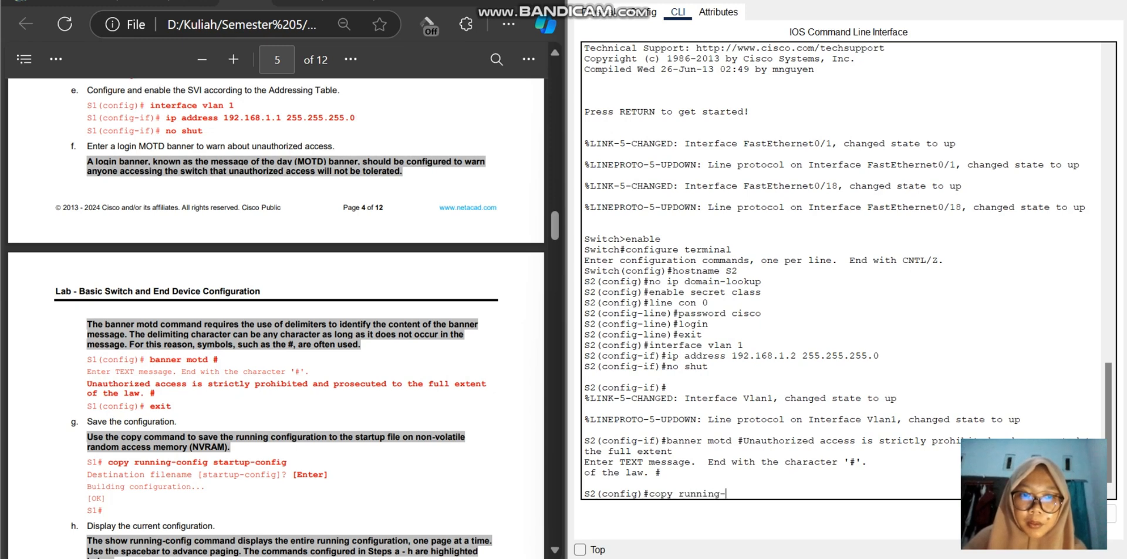
pyautogui.write('con')
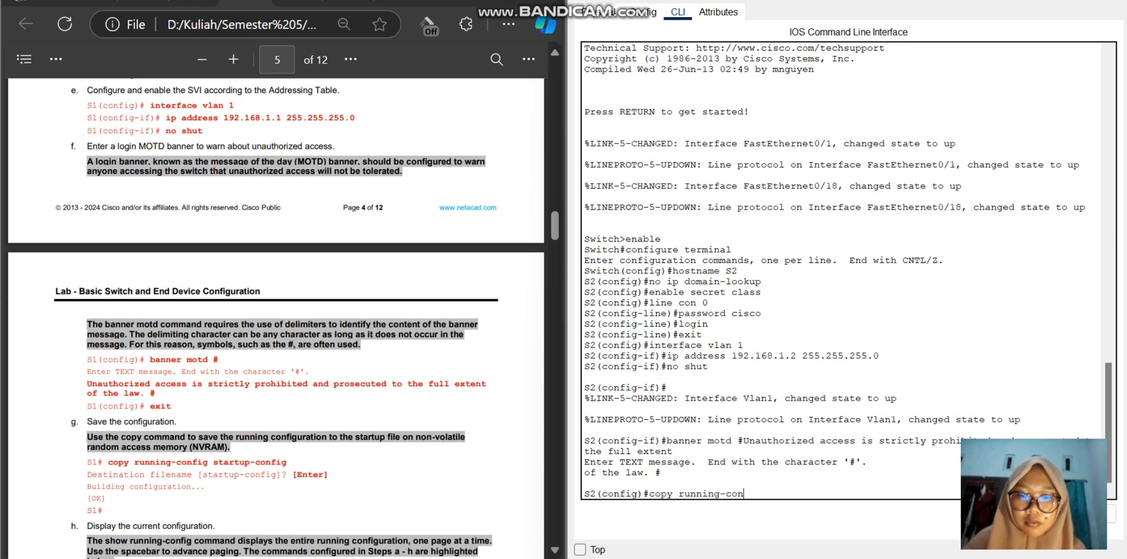
pyautogui.write('fig startp')
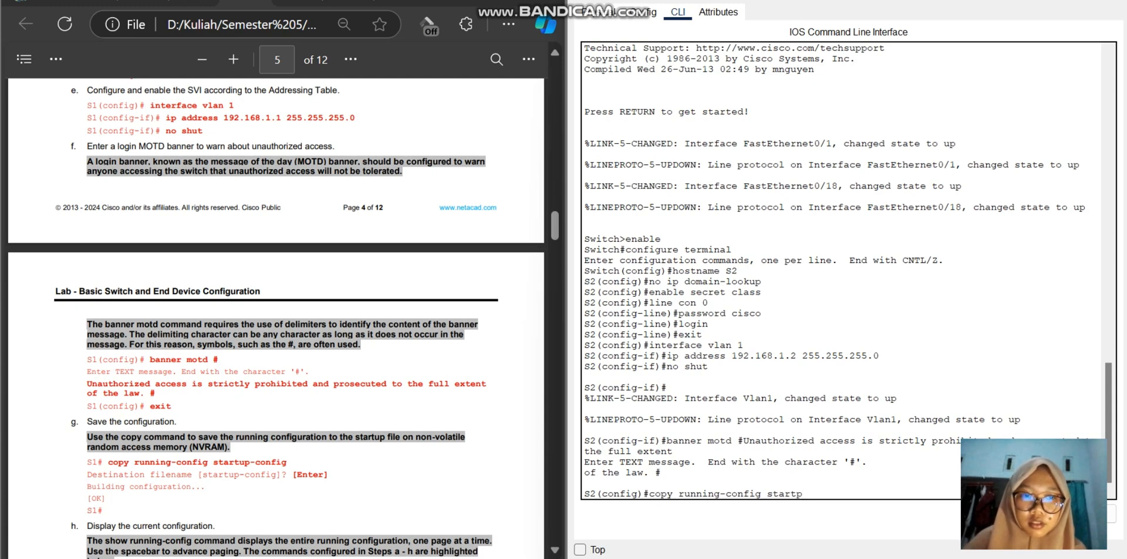
pyautogui.press('BackSpace')
pyautogui.write('up-config')
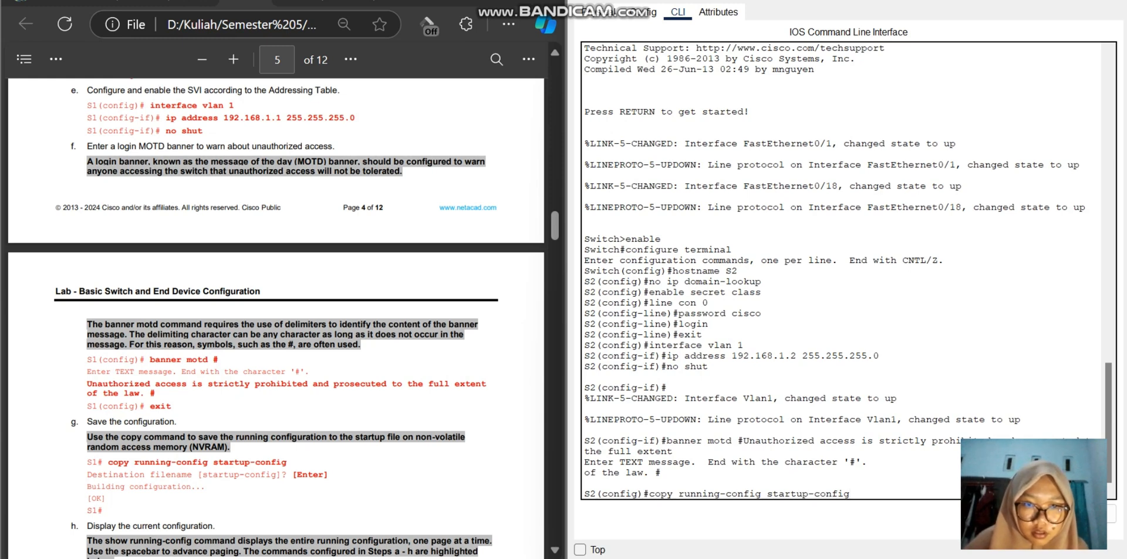
pyautogui.press('Return')
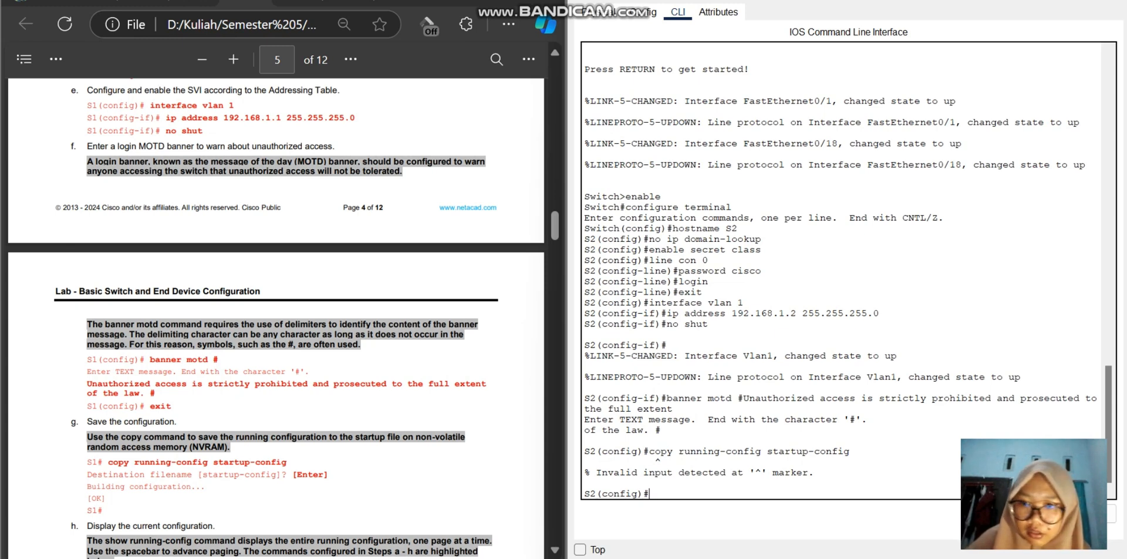
# Step: Enter the copy running-config command again at S2's global configuration prompt
pyautogui.write('c')
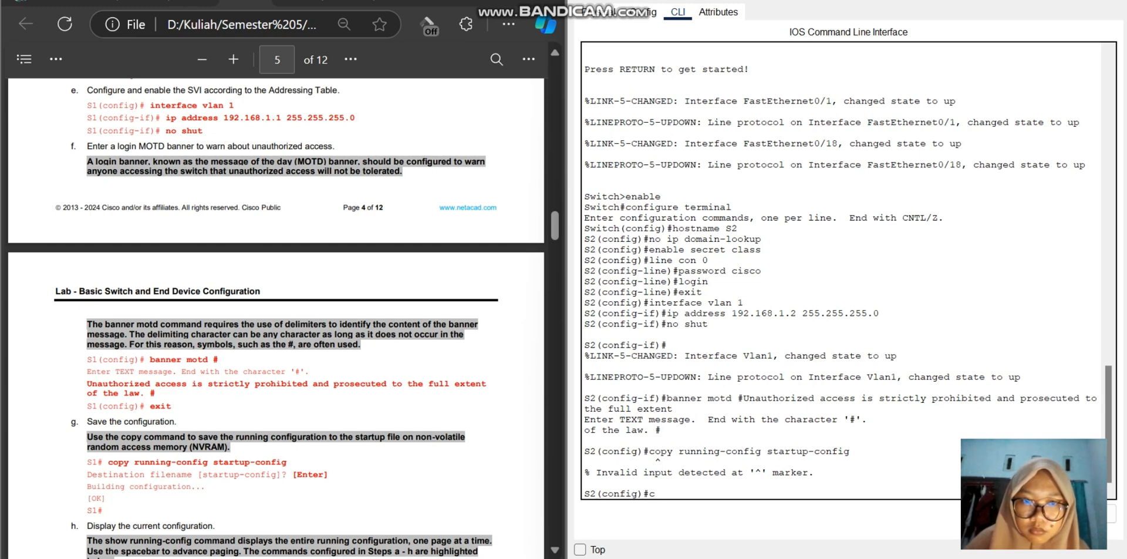
pyautogui.write('opy r')
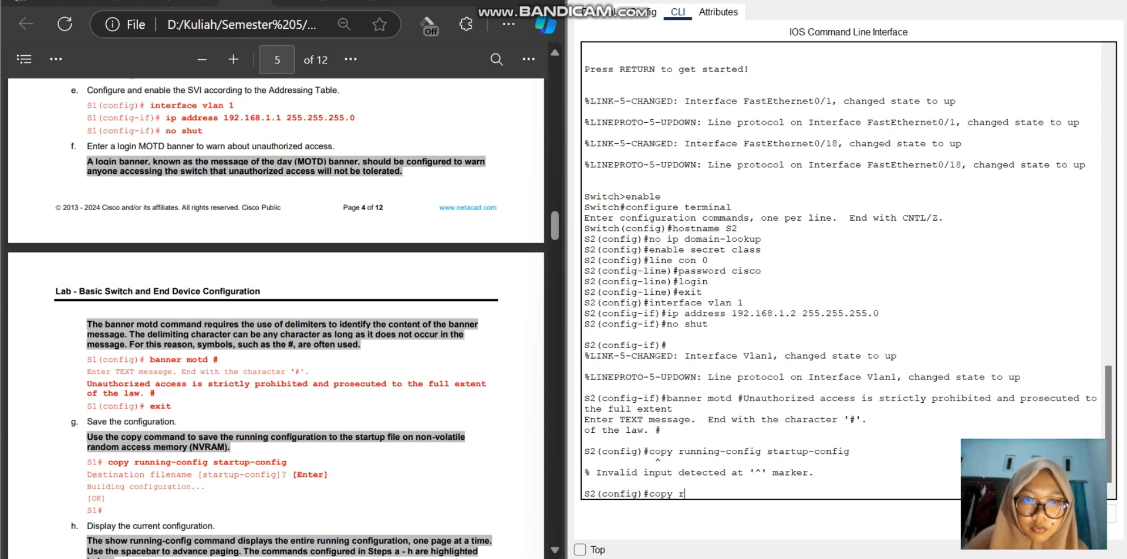
pyautogui.write('un')
pyautogui.write('ning-con')
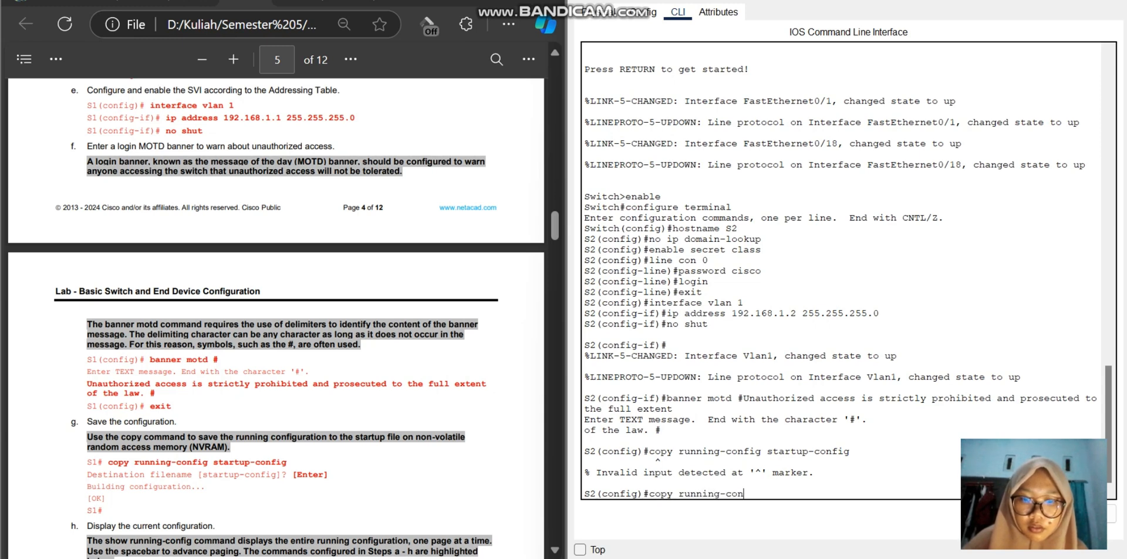
pyautogui.write('fig startup-config')
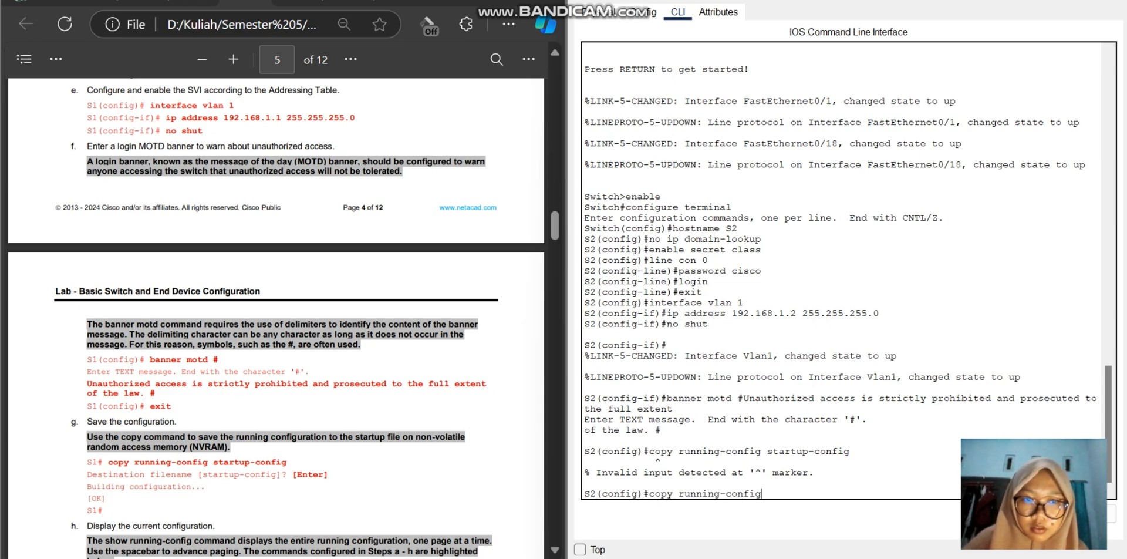
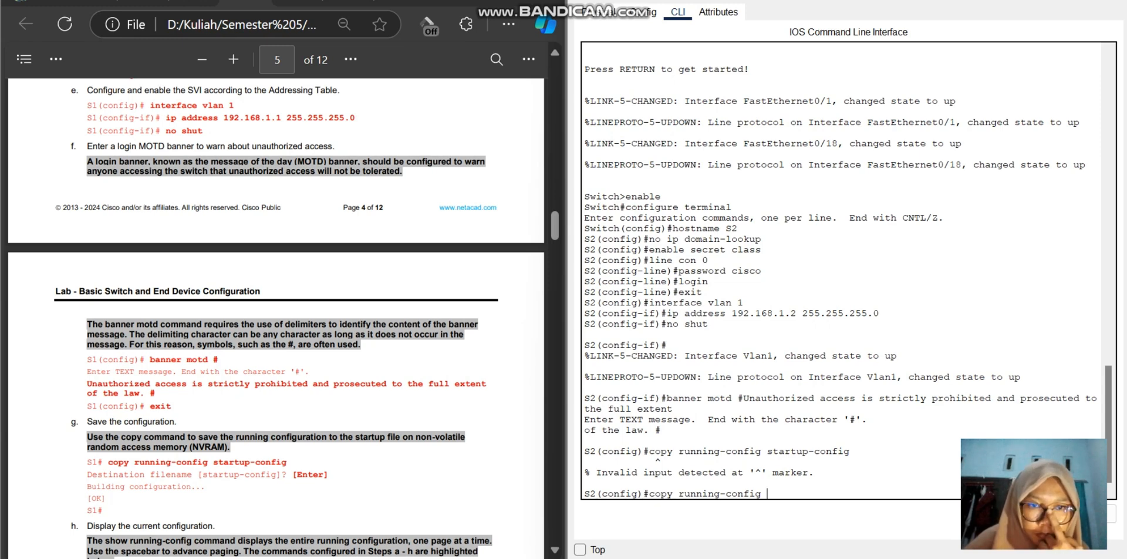
# Step: Try again to save S2's configuration from global configuration mode, completing the command as copy running-config startup-config
pyautogui.write('sta')
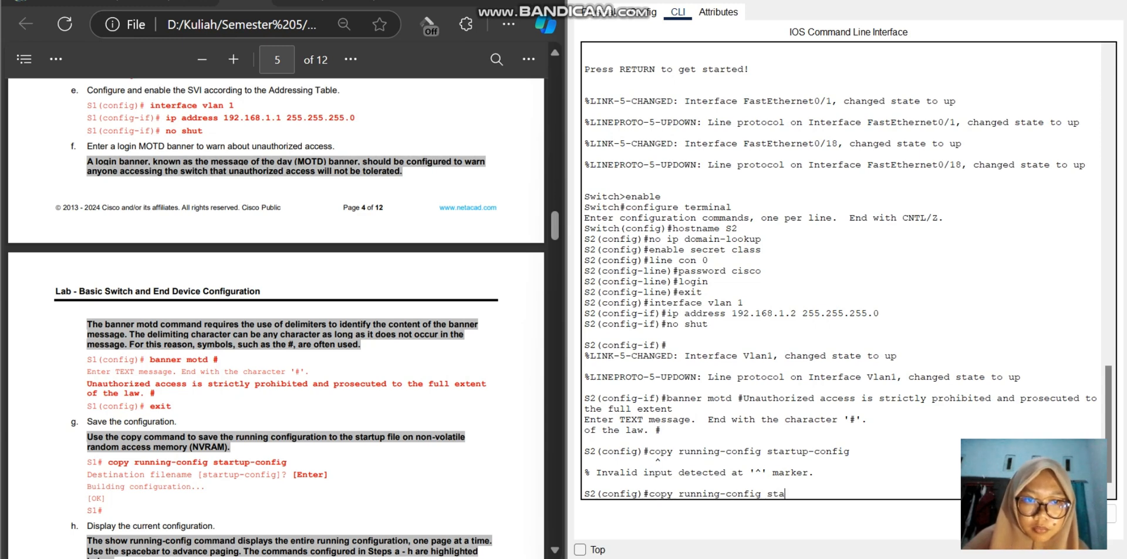
pyautogui.write('rtup-')
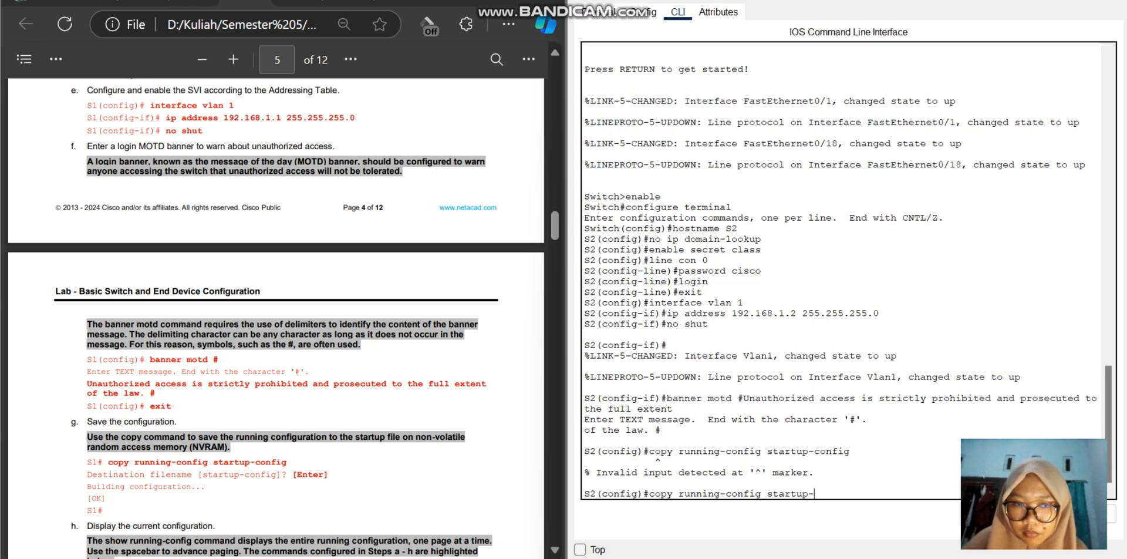
pyautogui.write('config')
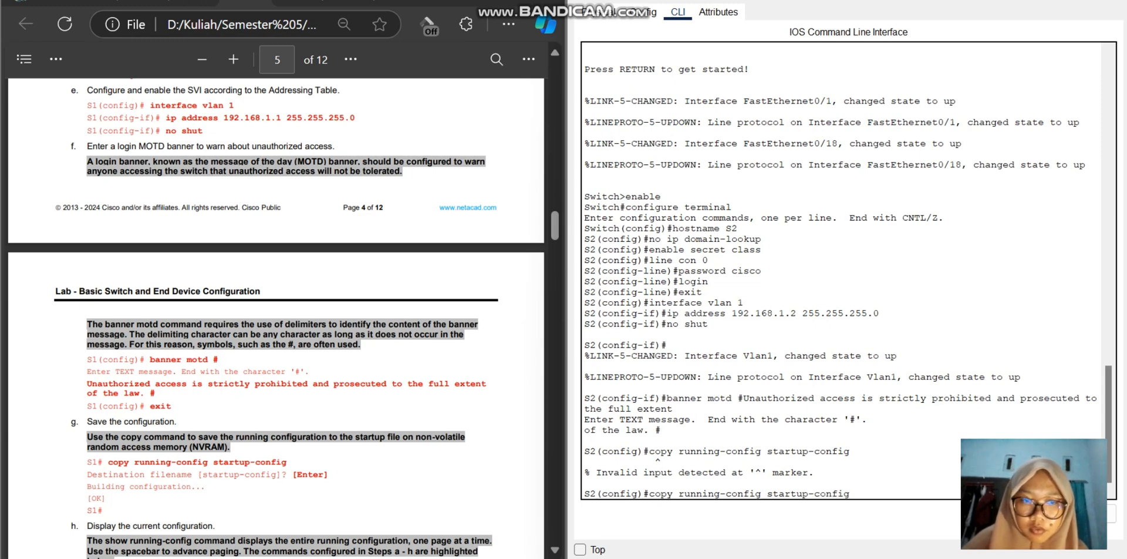
pyautogui.press('Return')
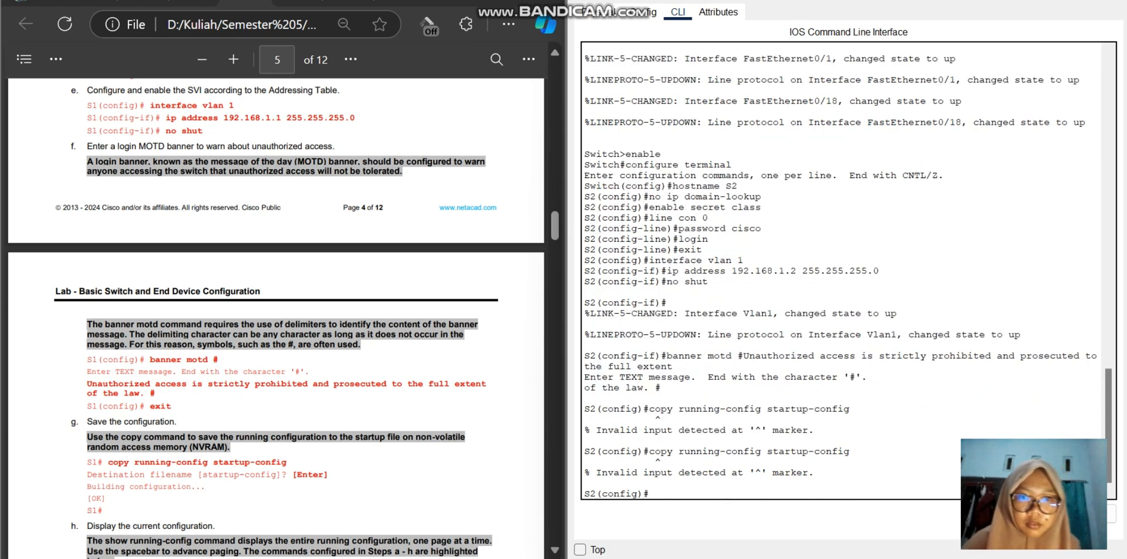
# Step: Try to paste the copied unauthorized-access warning directly at S2's global configuration prompt, without a banner command
pyautogui.rightClick(681, 494)
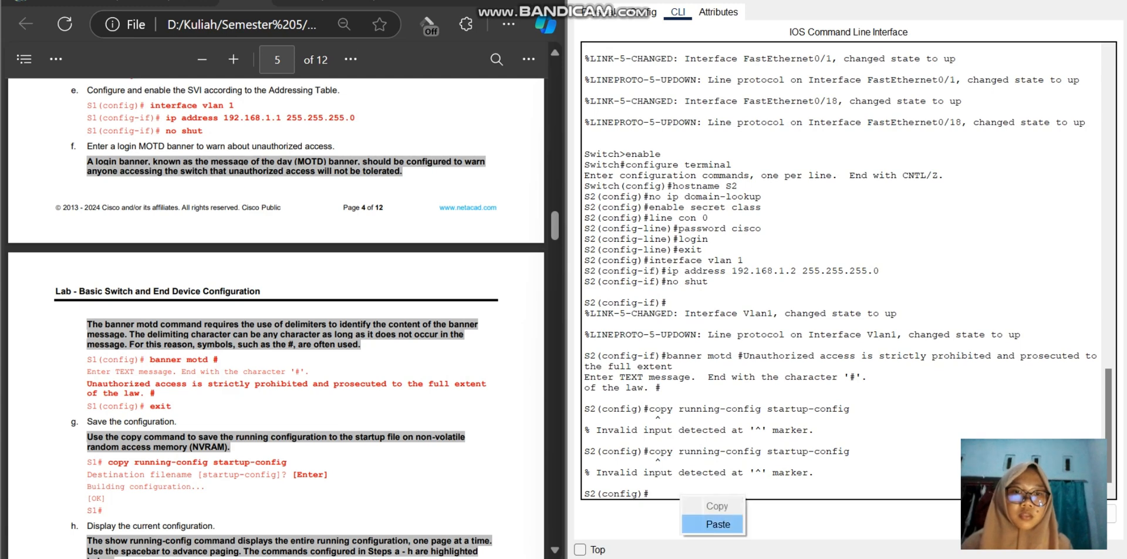
pyautogui.click(704, 519)
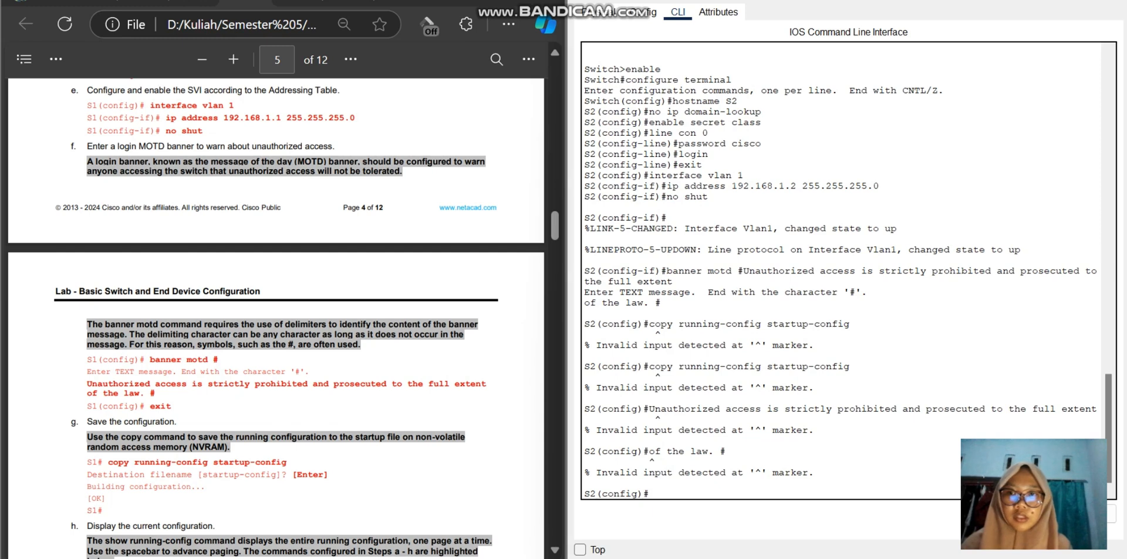
pyautogui.scroll(3, 276, 316)
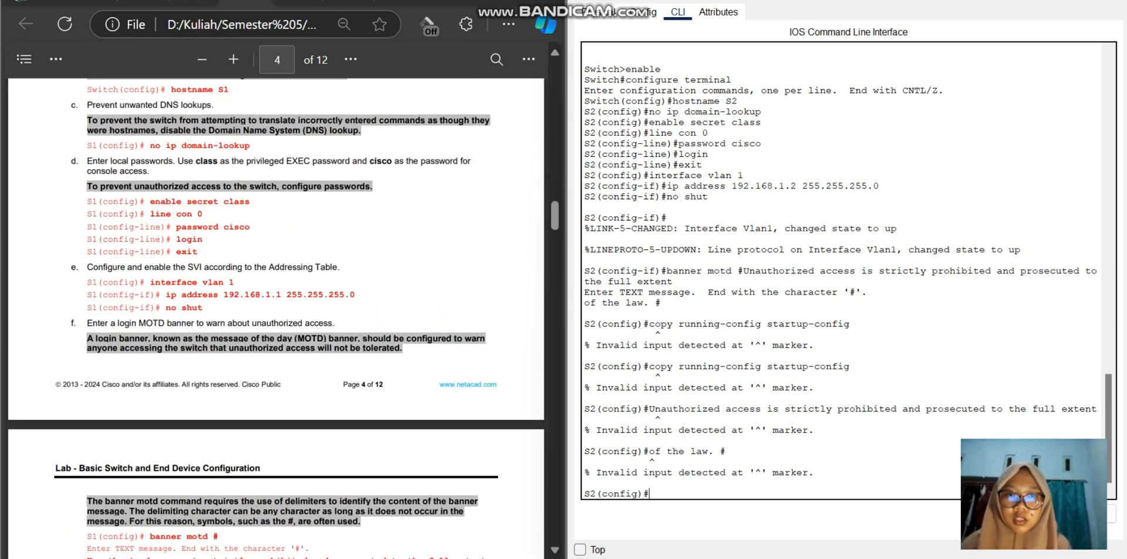
# Step: Start a banner motd command on S2 and copy the full unauthorized-access warning, including its closing #, from the lab guide
pyautogui.write('banner')
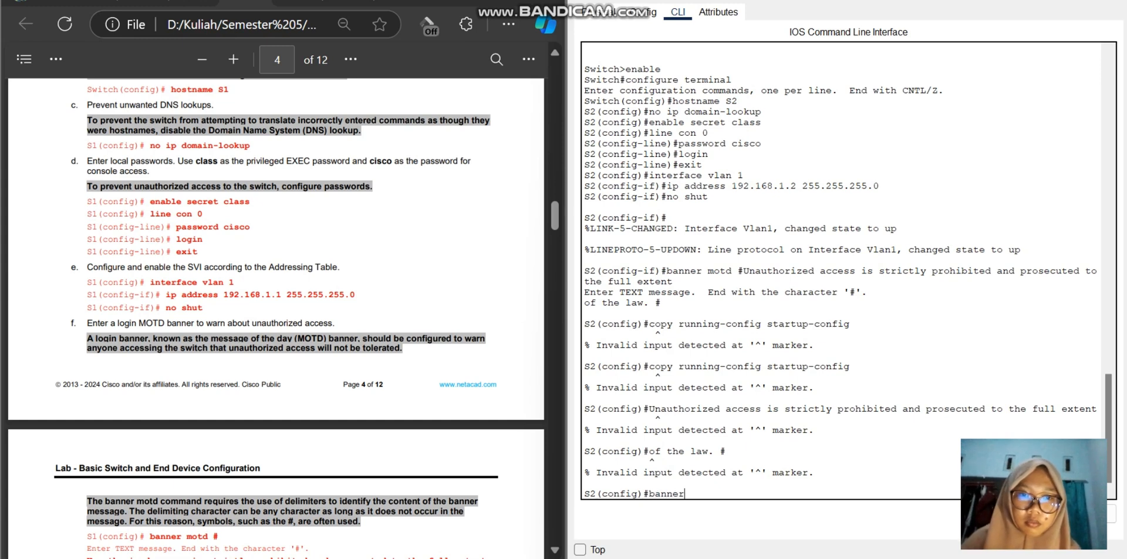
pyautogui.write(' motd')
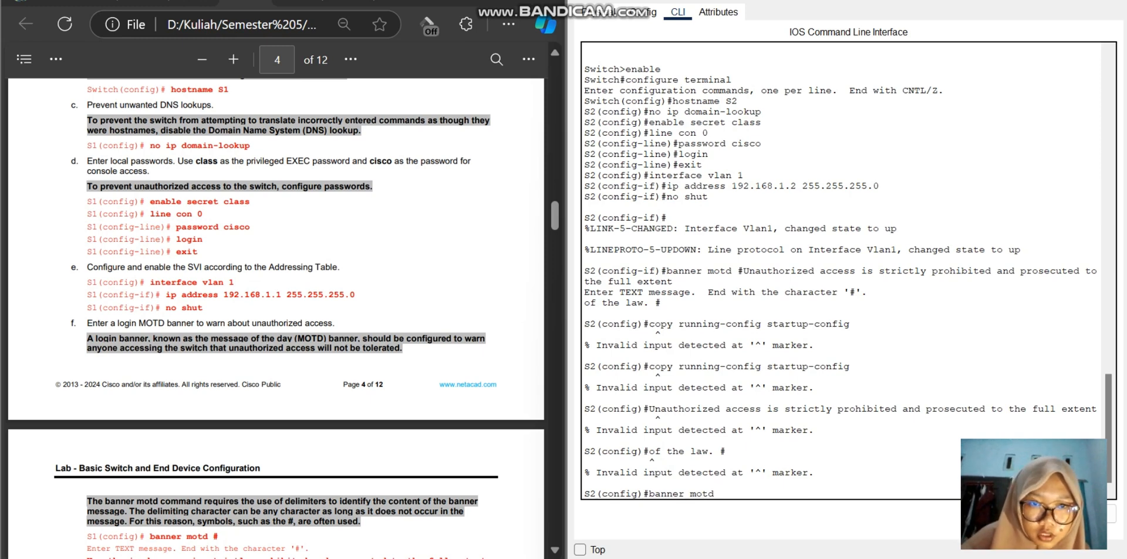
pyautogui.scroll(-2, 276, 317)
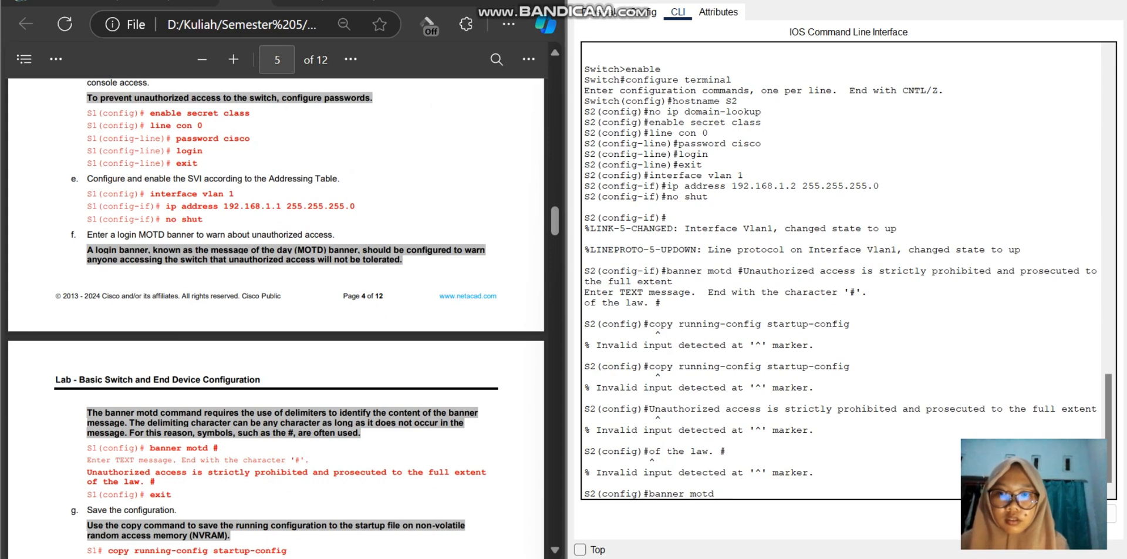
pyautogui.scroll(-2, 276, 317)
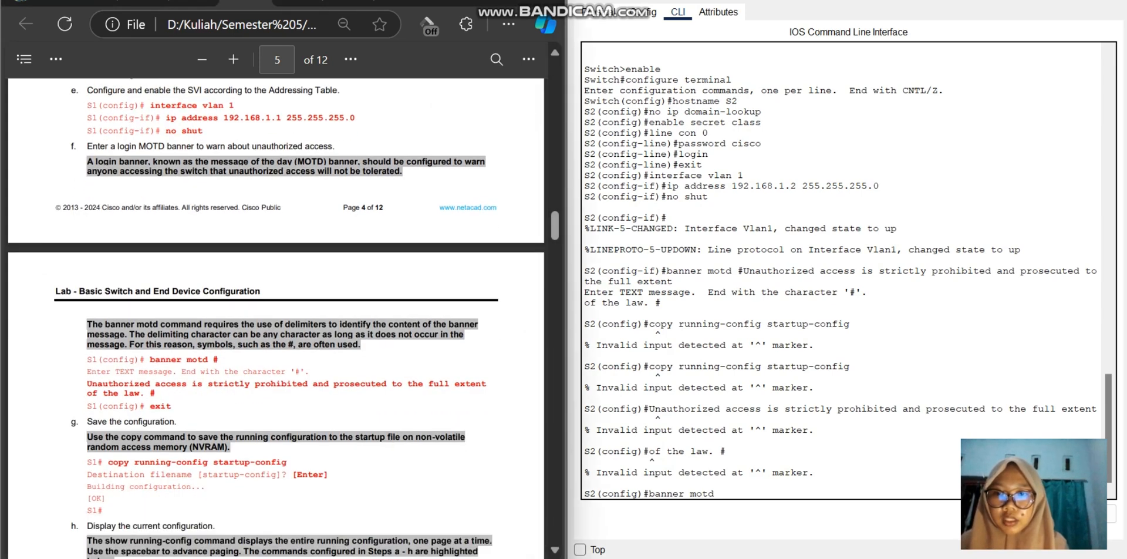
pyautogui.moveTo(87, 406); pyautogui.dragTo(134, 384)
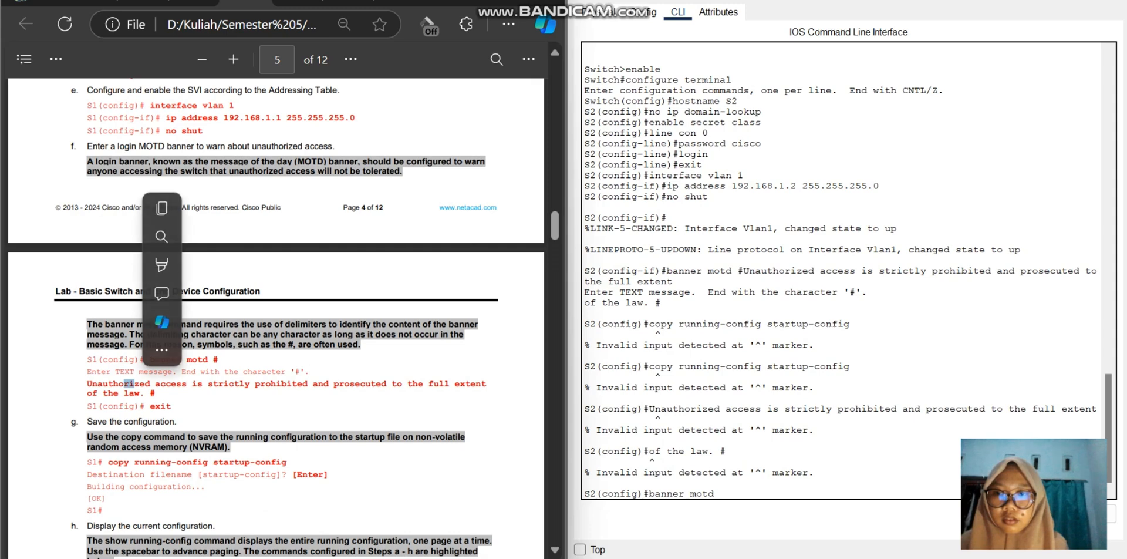
pyautogui.doubleClick(124, 384)
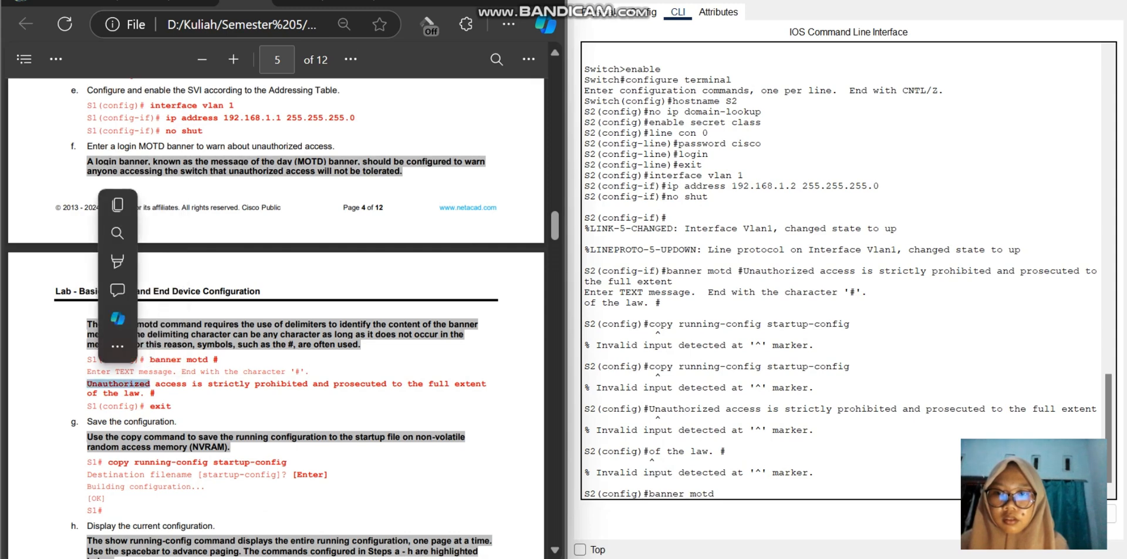
pyautogui.click(88, 384)
pyautogui.moveTo(88, 383); pyautogui.dragTo(155, 394)
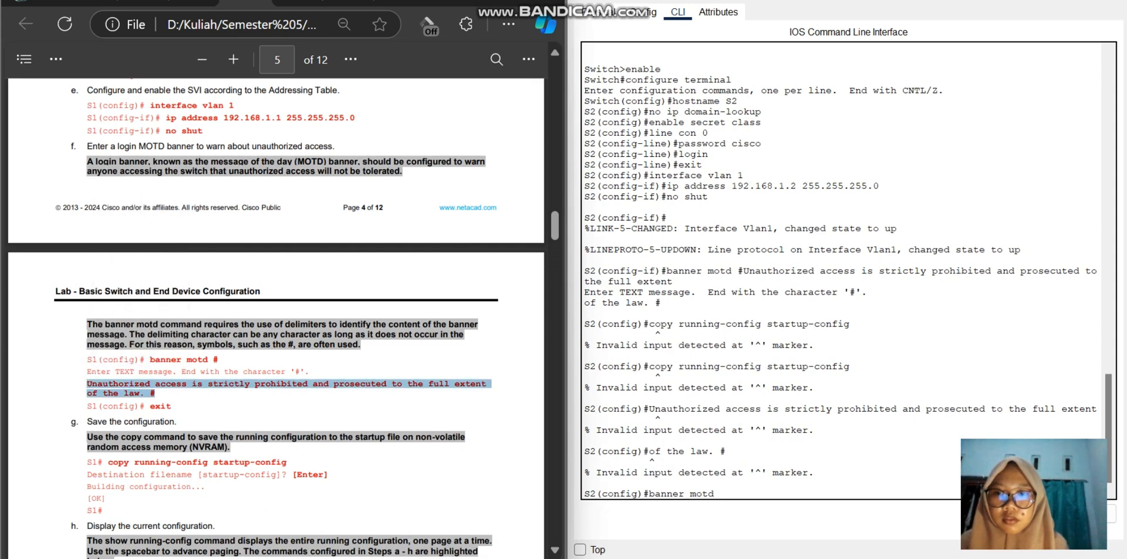
pyautogui.hotkey('ctrl', 'c')
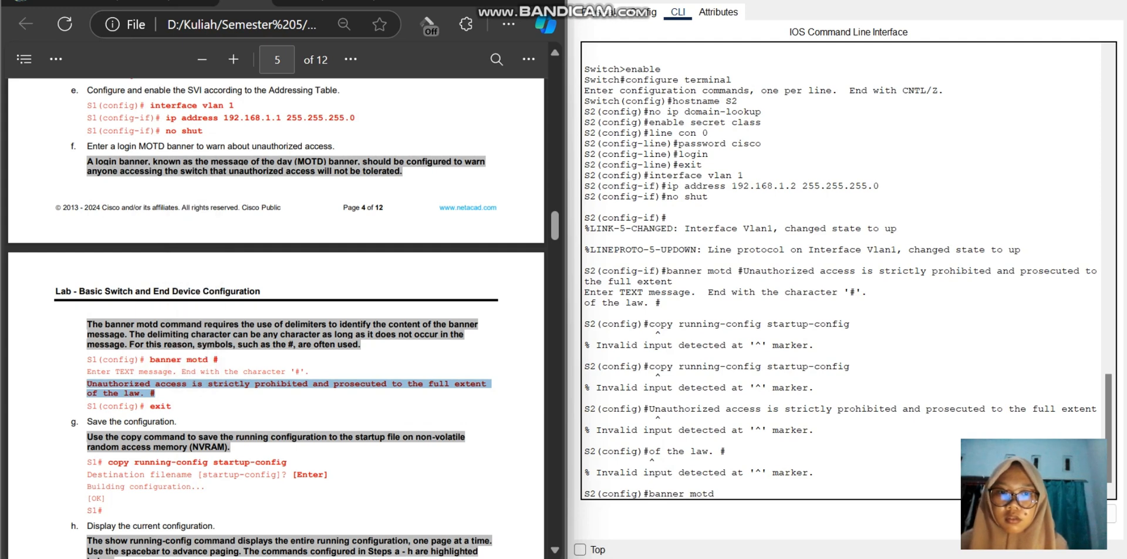
# Step: Paste the copied warning after banner motd without an opening #, and paste it again to end the message
pyautogui.click(719, 496)
pyautogui.rightClick(719, 495)
pyautogui.click(757, 525)
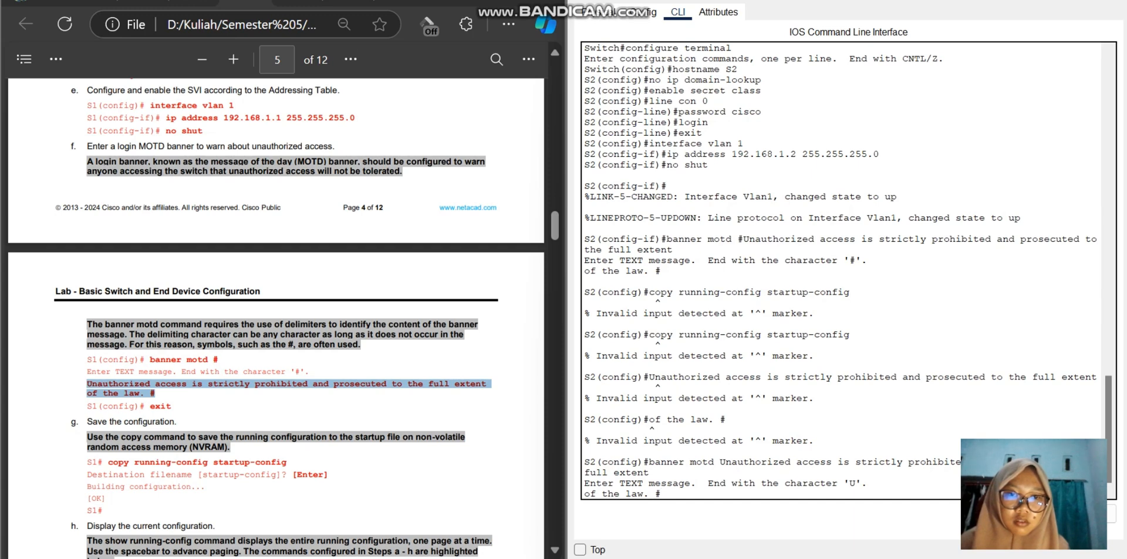
pyautogui.press('Return')
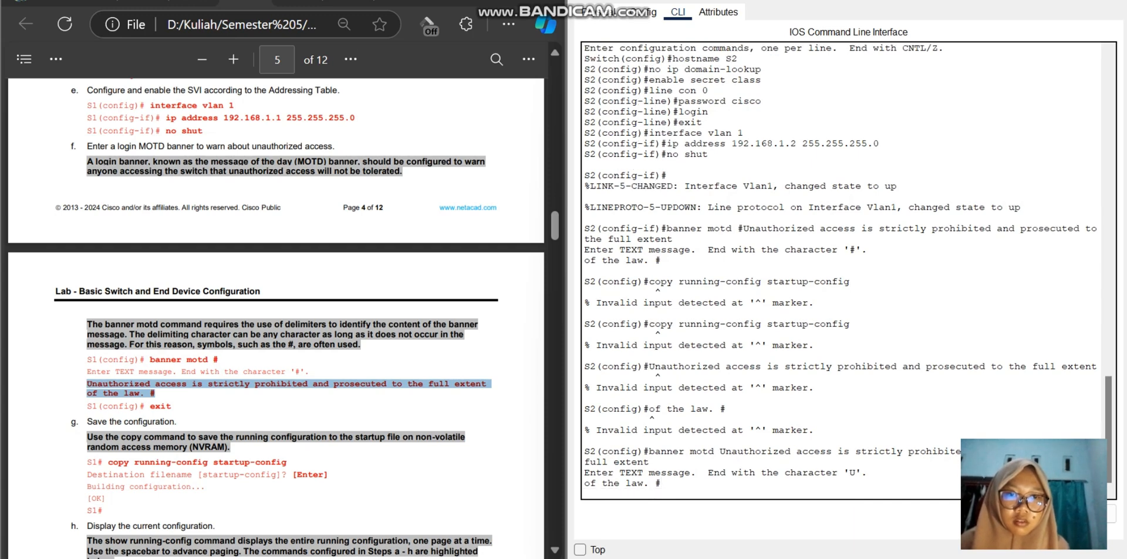
pyautogui.rightClick(696, 497)
pyautogui.click(729, 524)
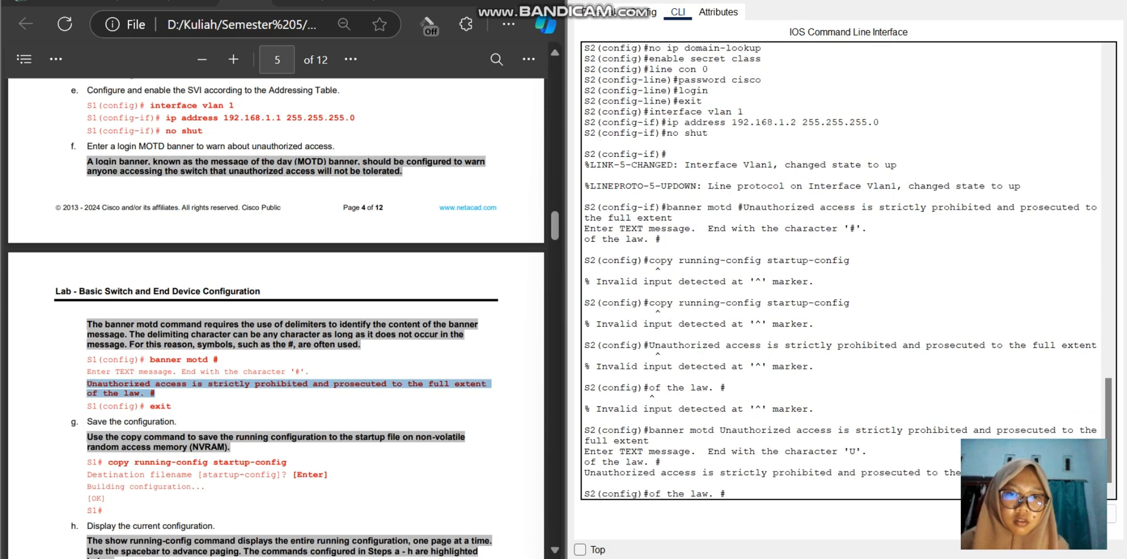
# Step: Clear the leftover "of the law. #" text from S2's global configuration prompt
pyautogui.moveTo(720, 494); pyautogui.dragTo(655, 493)
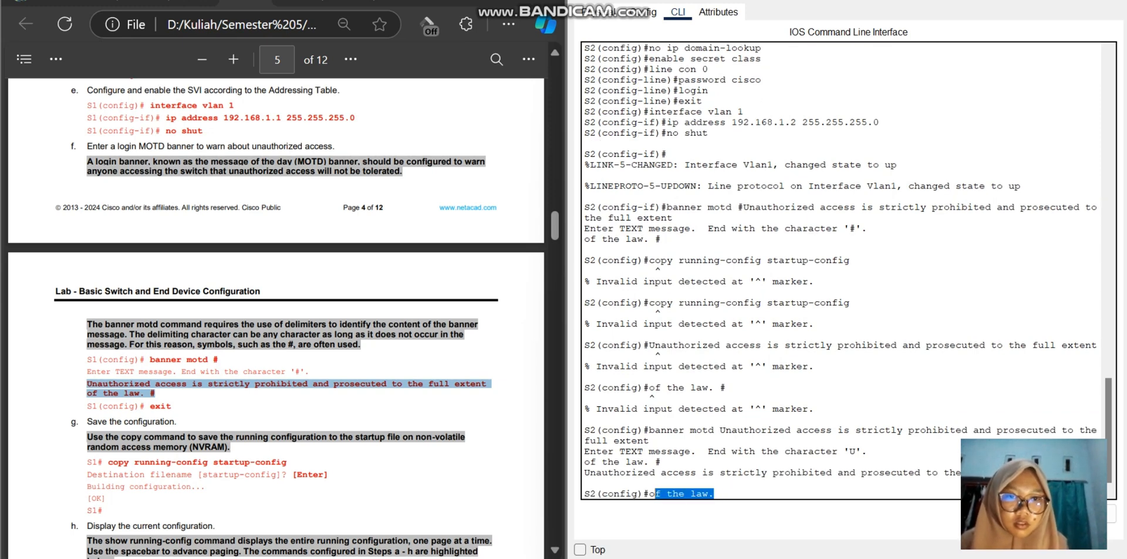
pyautogui.press('BackSpace')
pyautogui.press('BackSpace')
pyautogui.press('BackSpace')
pyautogui.press('BackSpace')
pyautogui.press('BackSpace')
pyautogui.press('BackSpace')
pyautogui.press('BackSpace')
pyautogui.press('BackSpace')
pyautogui.press('BackSpace')
pyautogui.press('BackSpace')
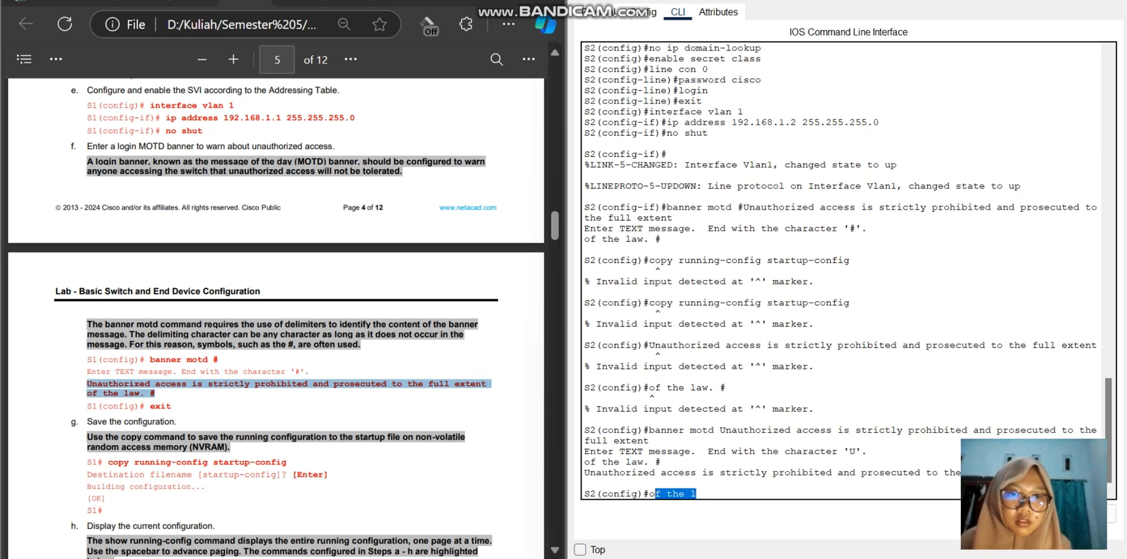
pyautogui.press('BackSpace')
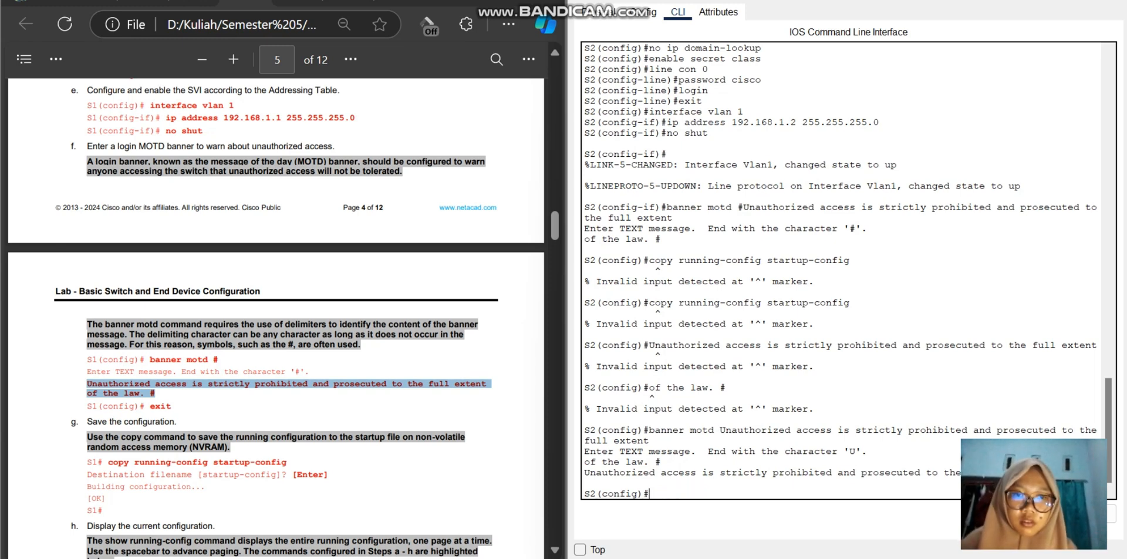
pyautogui.write('copy')
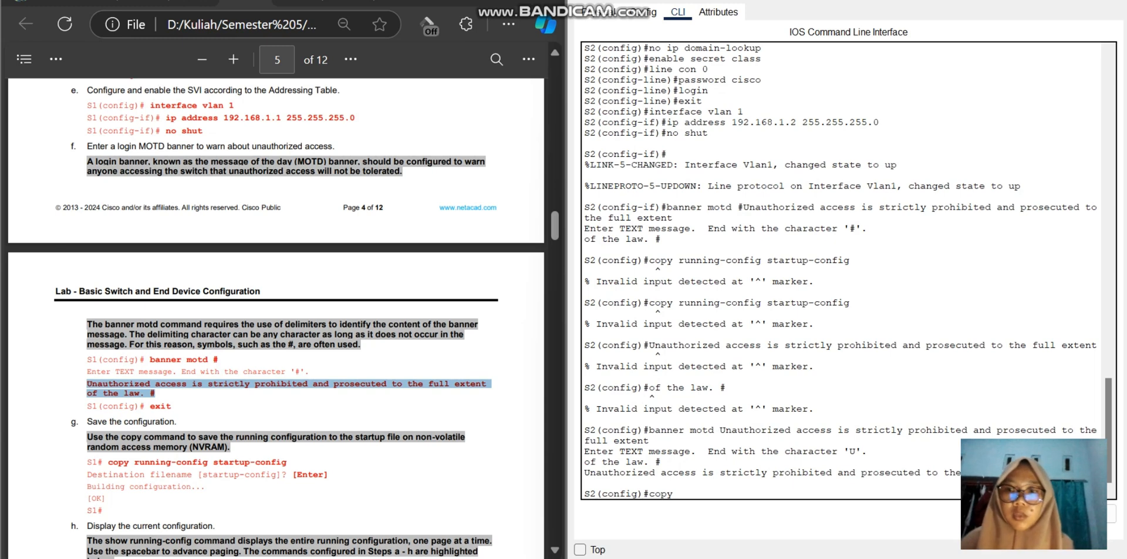
pyautogui.scroll(-3, 276, 316)
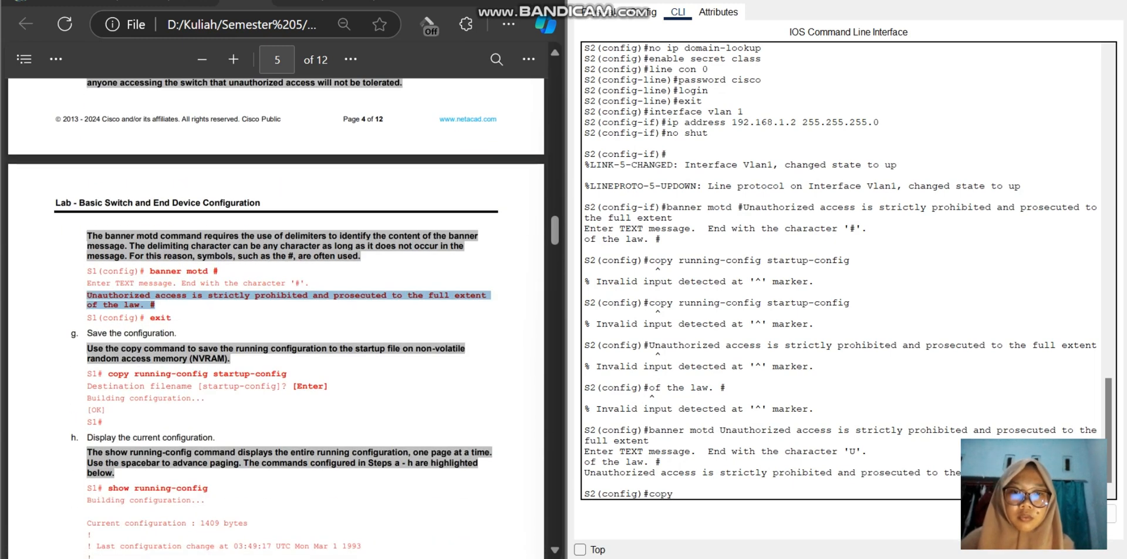
pyautogui.write('runnin')
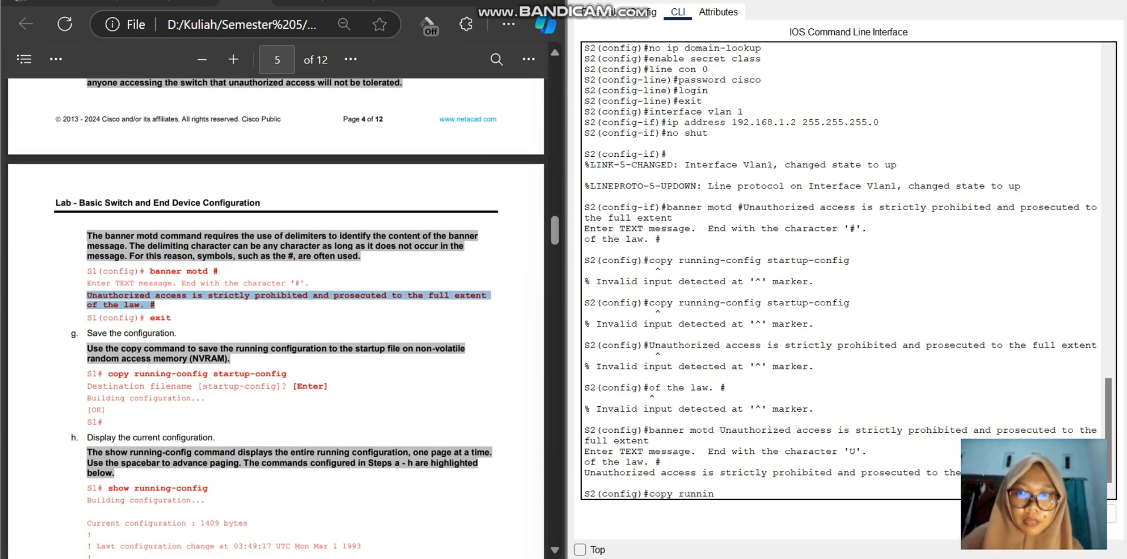
pyautogui.press('BackSpace')
pyautogui.press('BackSpace')
pyautogui.press('BackSpace')
pyautogui.press('BackSpace')
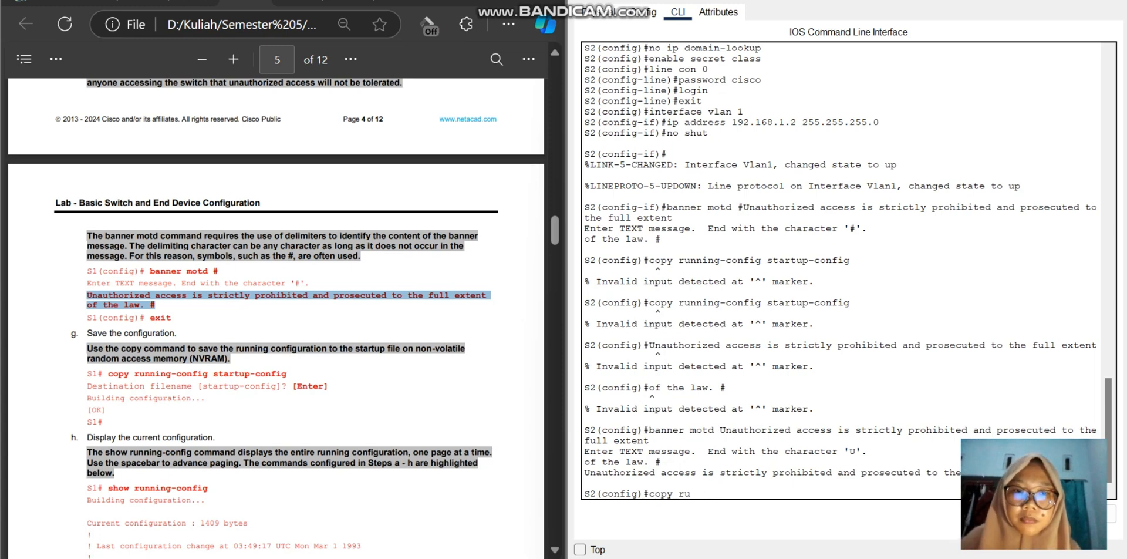
pyautogui.press('BackSpace')
pyautogui.press('BackSpace')
pyautogui.press('BackSpace')
pyautogui.press('BackSpace')
pyautogui.press('BackSpace')
pyautogui.press('BackSpace')
pyautogui.press('BackSpace')
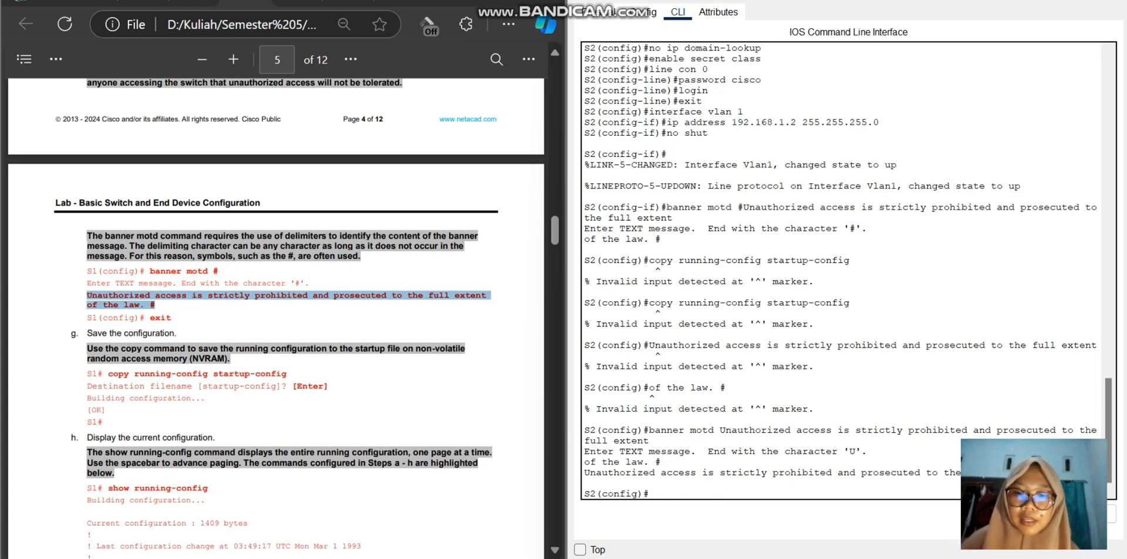
# Step: Leave S2's global configuration mode with exit and bring up a clean privileged EXEC prompt
pyautogui.write('exit')
pyautogui.press('Return')
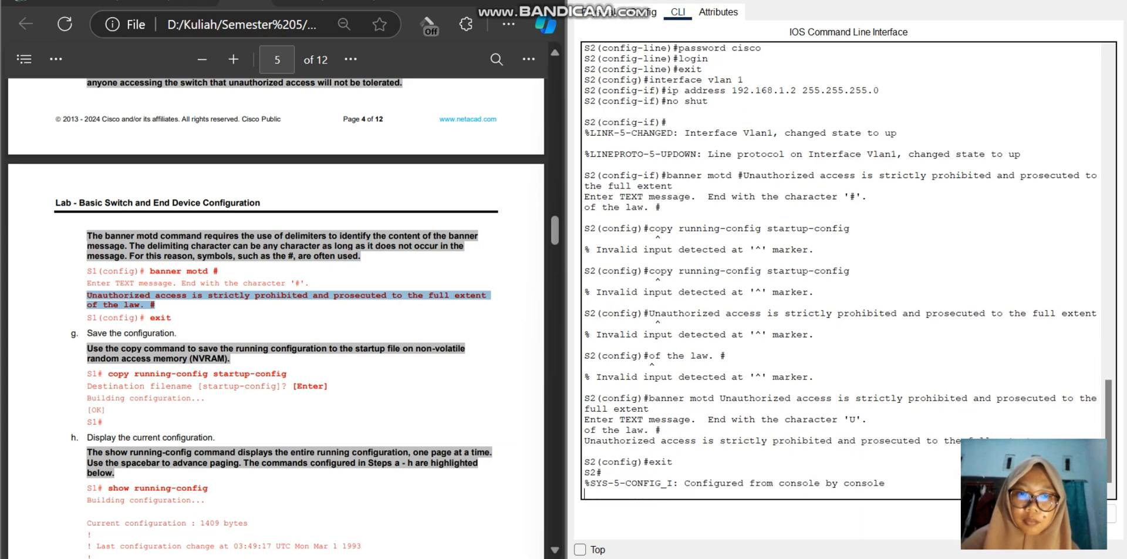
pyautogui.press('Return')
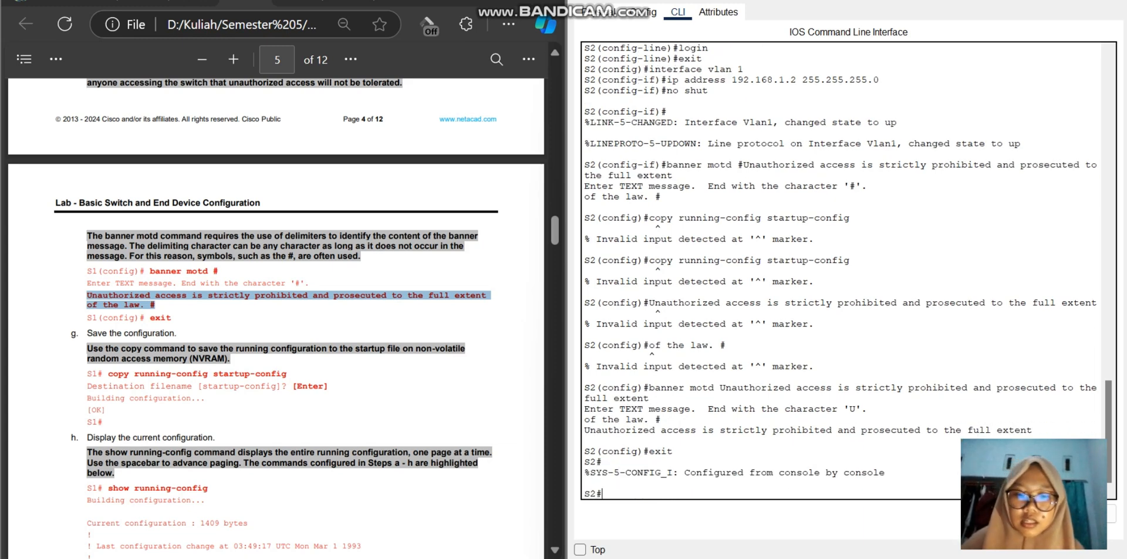
# Step: Save S2's configuration with copy running-config startup-config, accepting the default destination filename
pyautogui.write('copy')
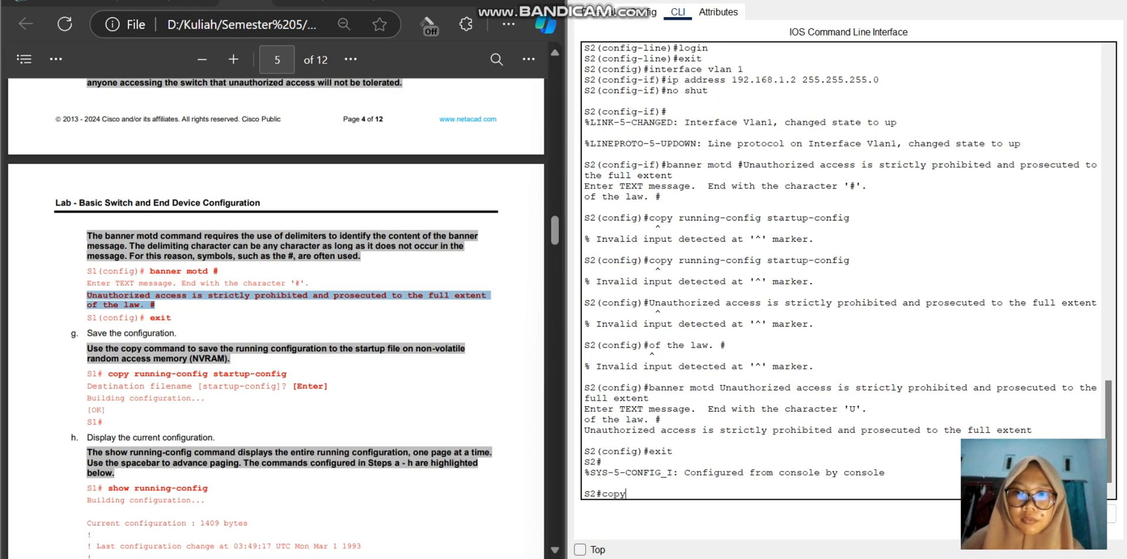
pyautogui.write(' running -')
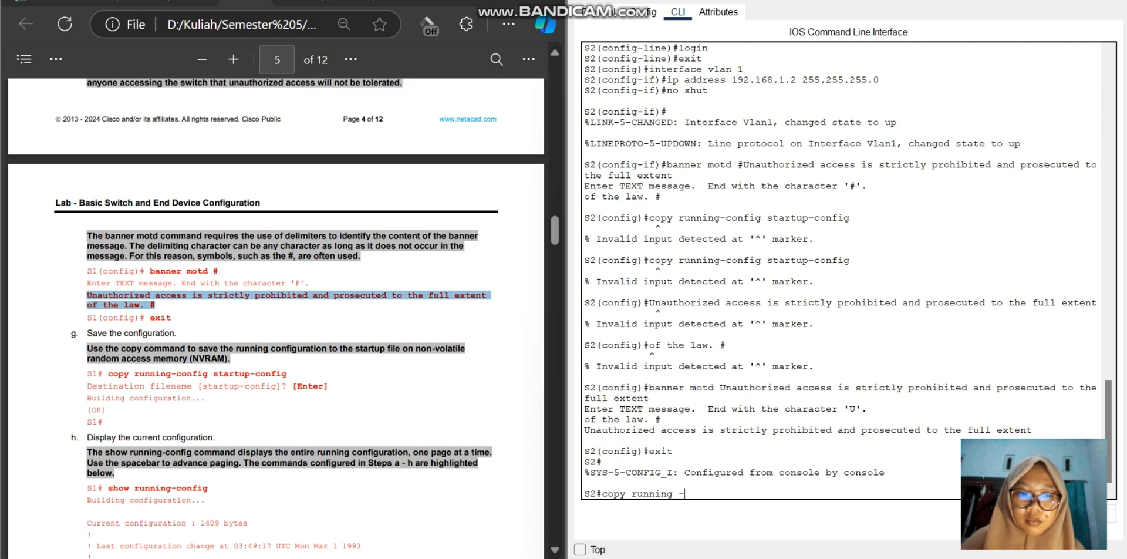
pyautogui.press('BackSpace')
pyautogui.write('=')
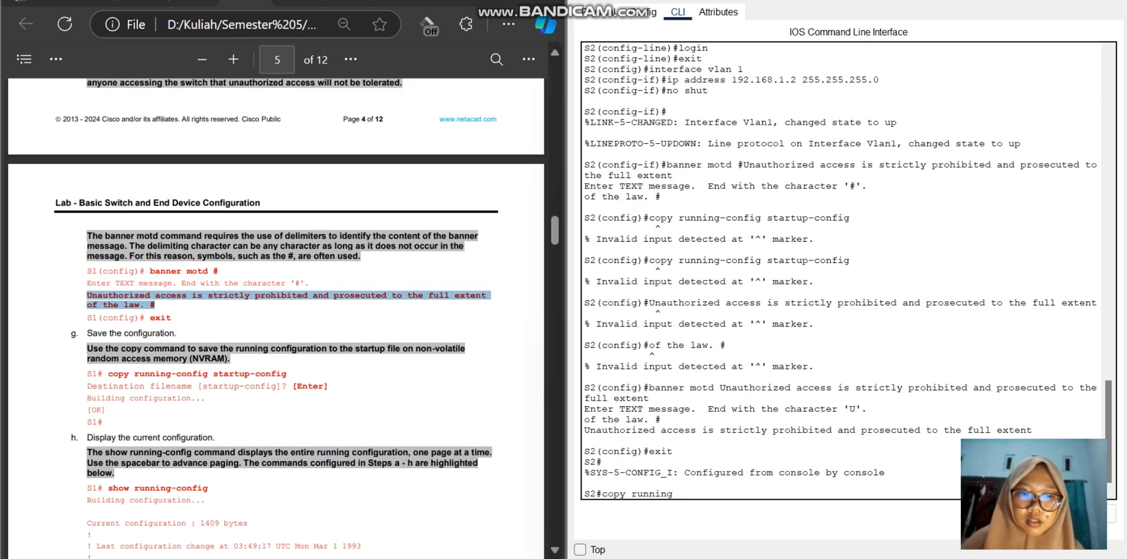
pyautogui.write('-c')
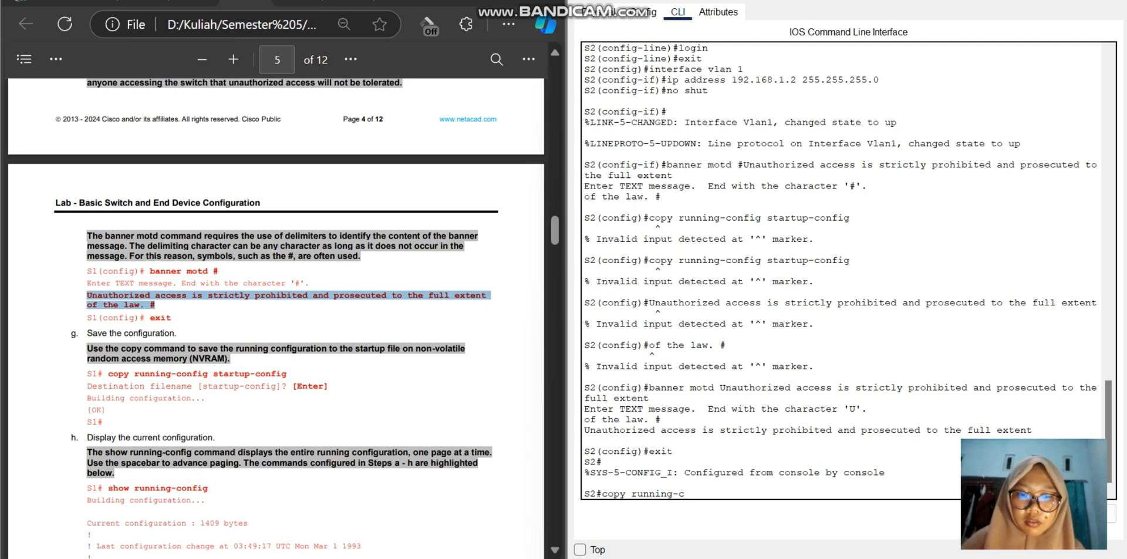
pyautogui.write('onfig')
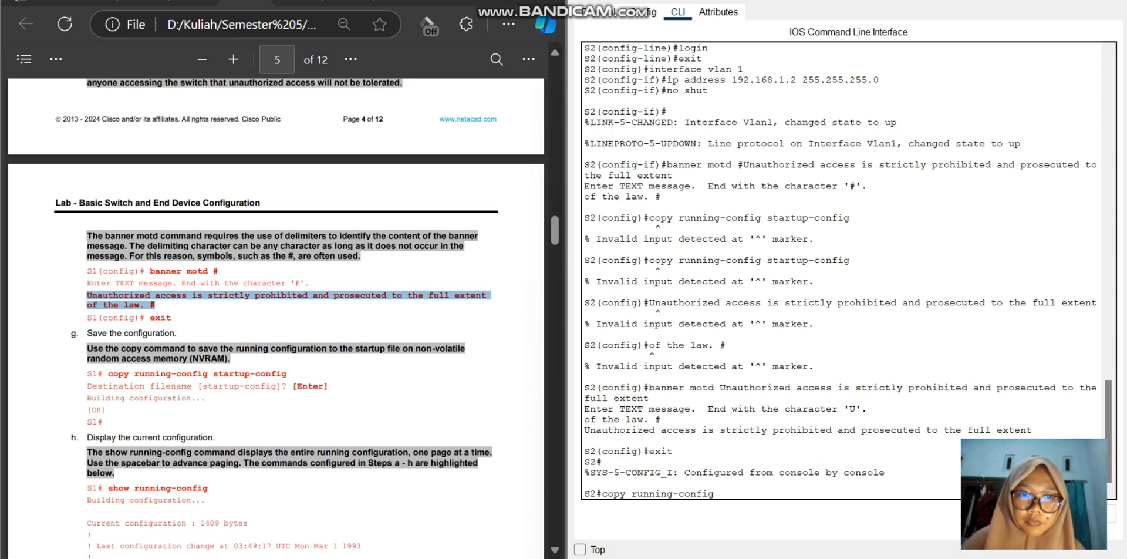
pyautogui.write(' start')
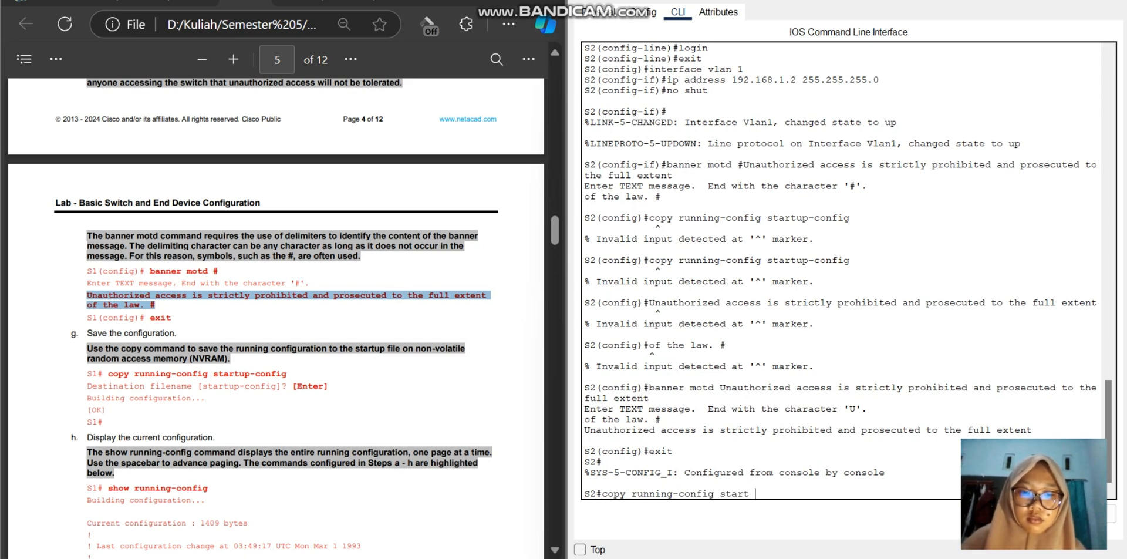
pyautogui.write('p')
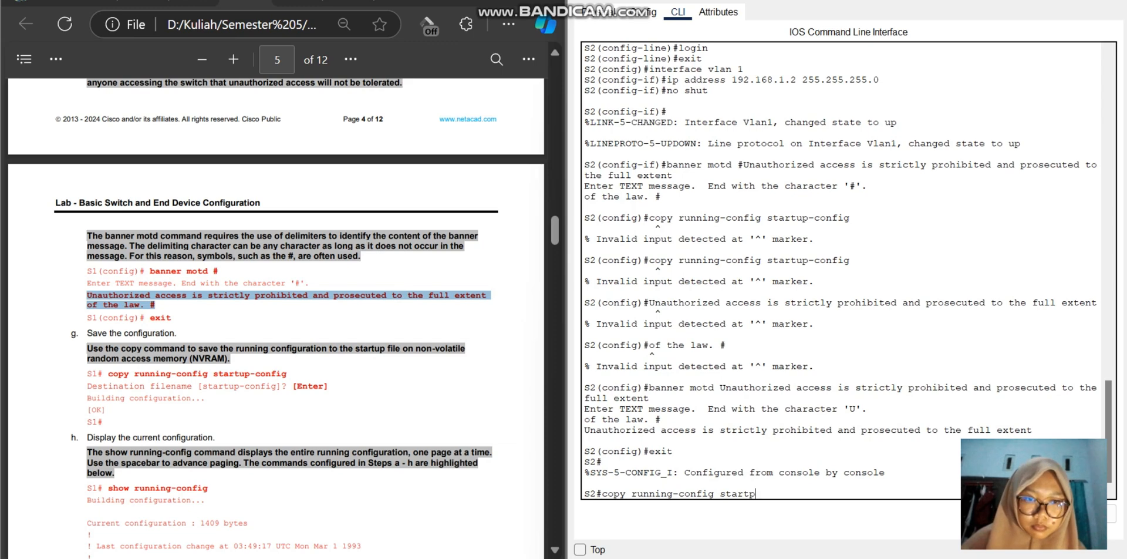
pyautogui.press('BackSpace')
pyautogui.write('up-')
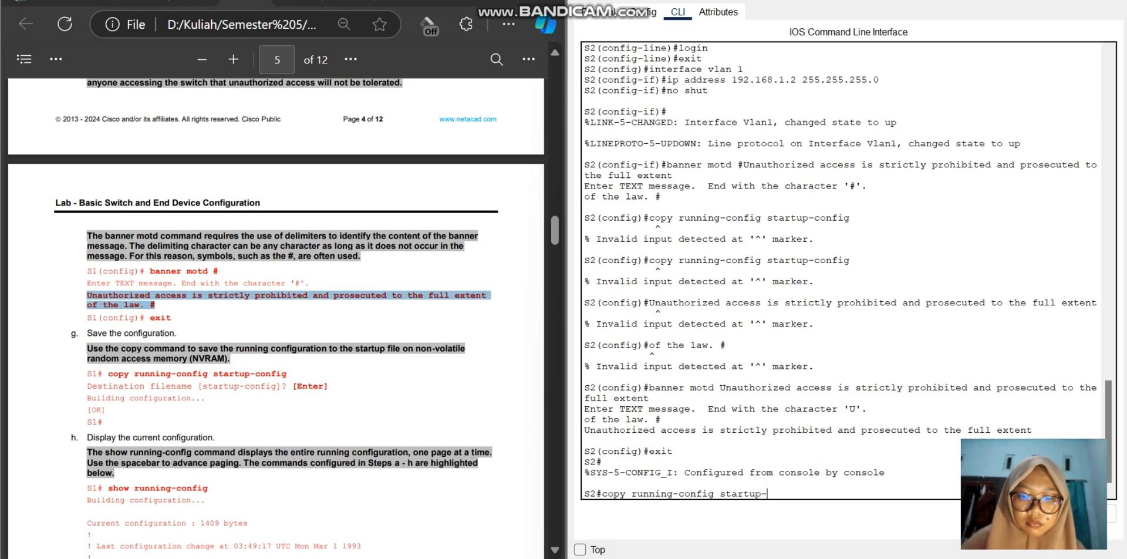
pyautogui.write('config')
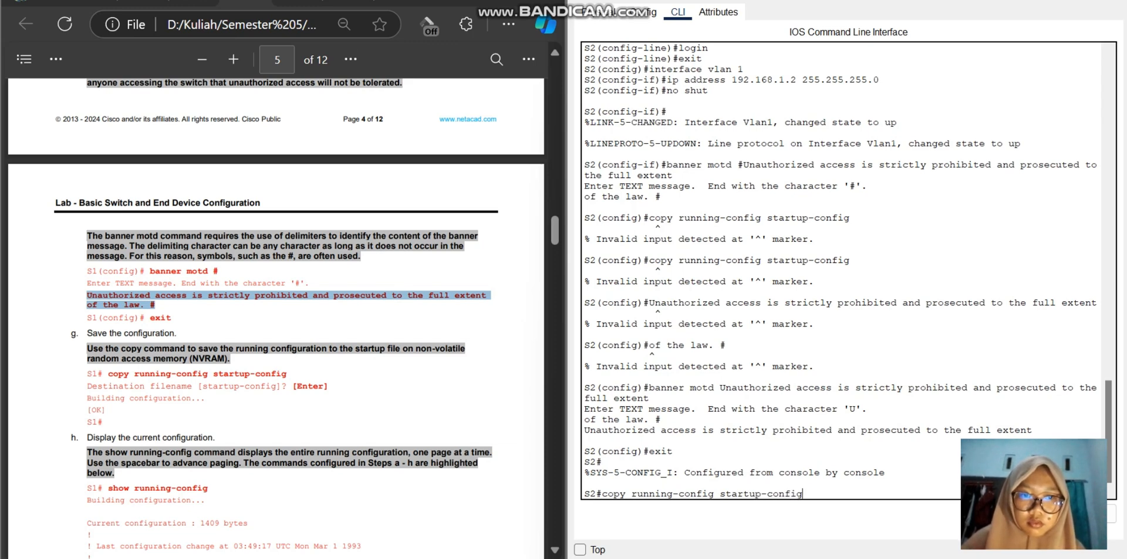
pyautogui.press('Return')
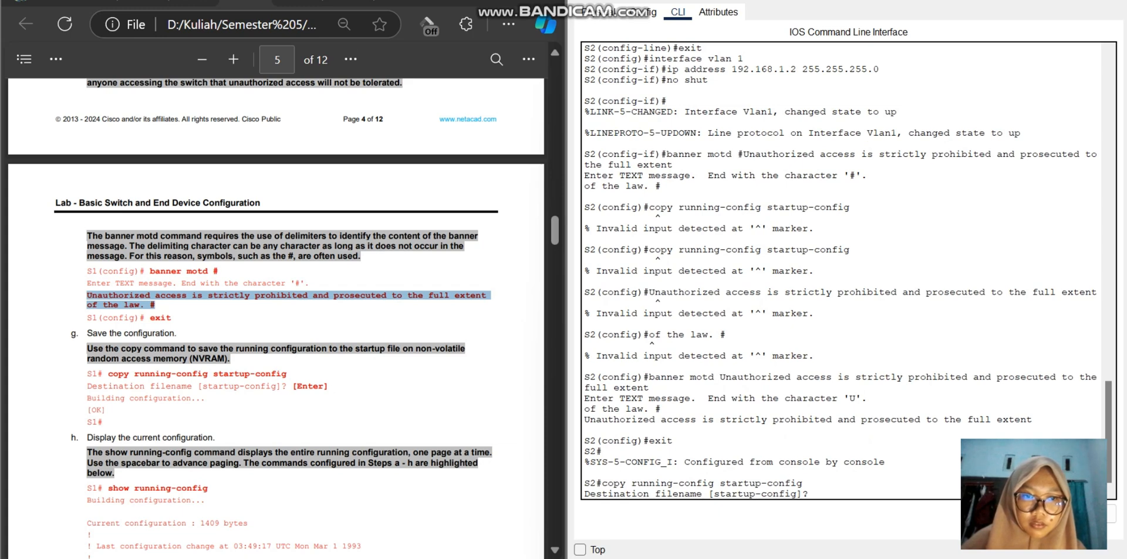
pyautogui.press('Return')
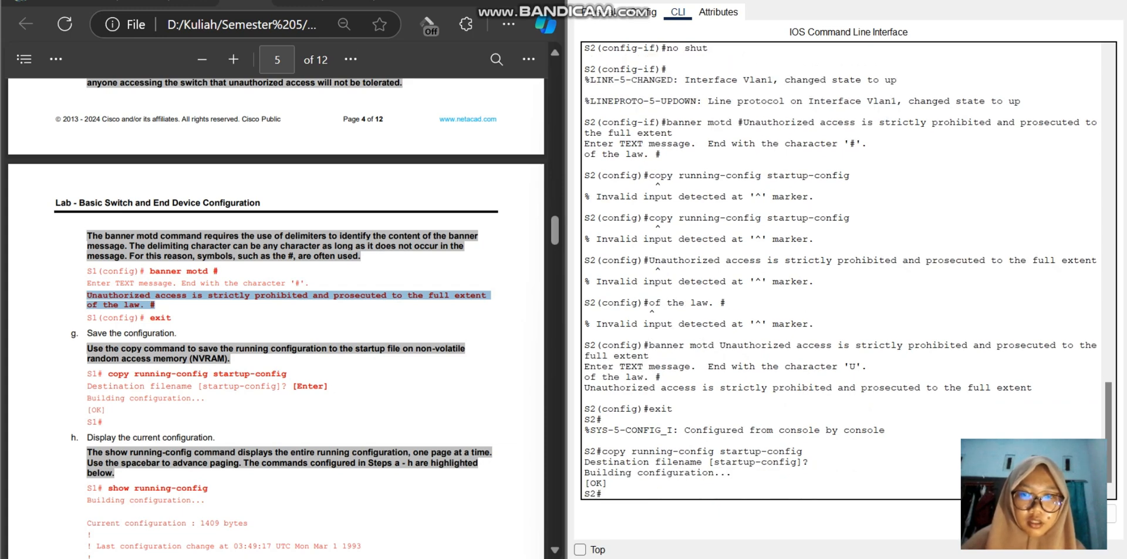
# Step: Run show running-config on S2 and examine the first lines, including the service settings
pyautogui.write('sh')
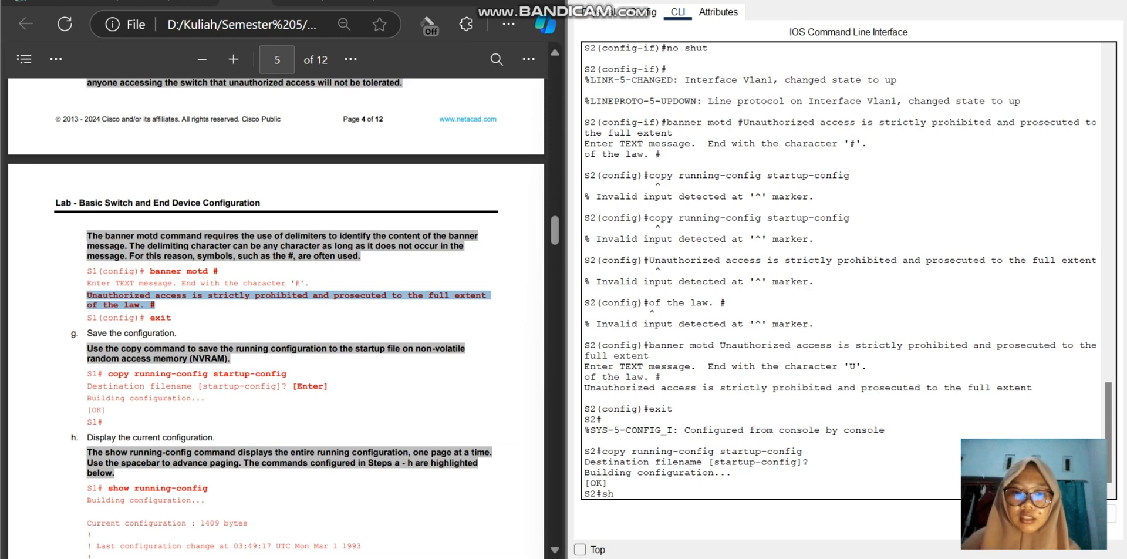
pyautogui.write('ow ru')
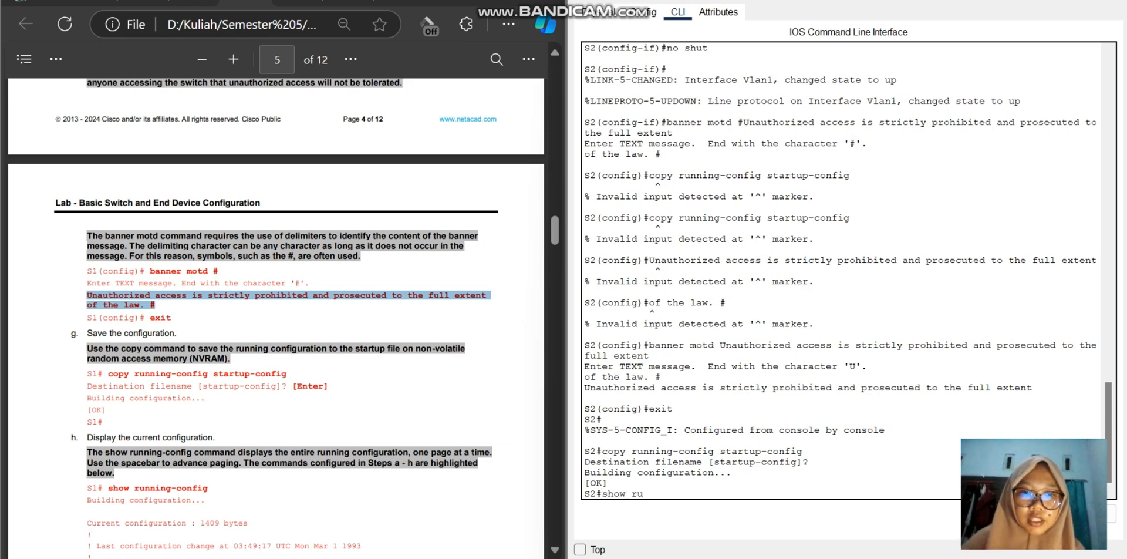
pyautogui.write('nning-confi')
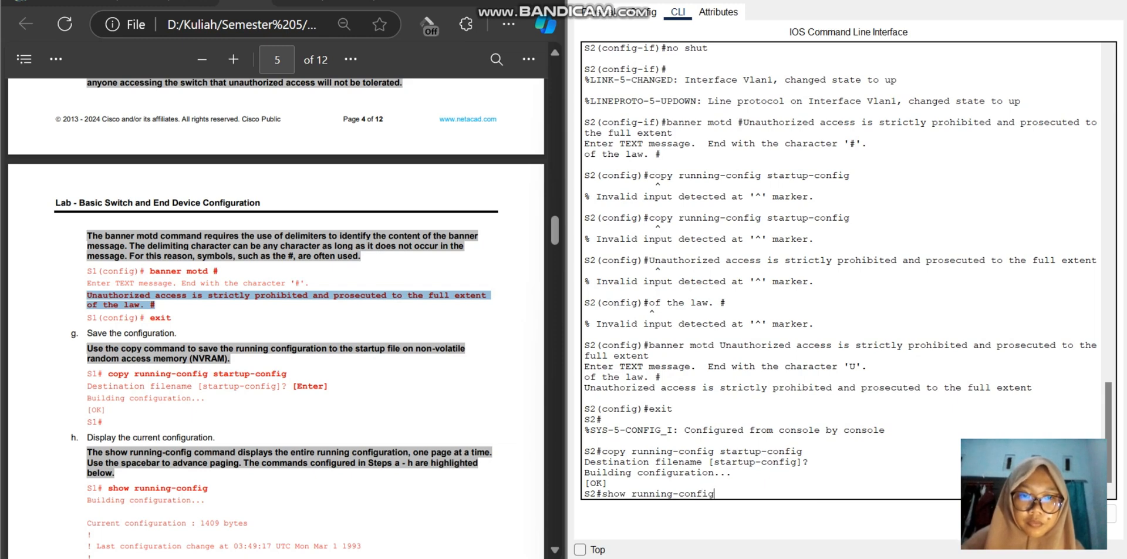
pyautogui.write('g')
pyautogui.press('Return')
pyautogui.press('Return')
pyautogui.press('Return')
pyautogui.press('Return')
pyautogui.press('Return')
pyautogui.press('Return')
pyautogui.press('Return')
pyautogui.press('Return')
pyautogui.press('Return')
pyautogui.press('Return')
pyautogui.press('Return')
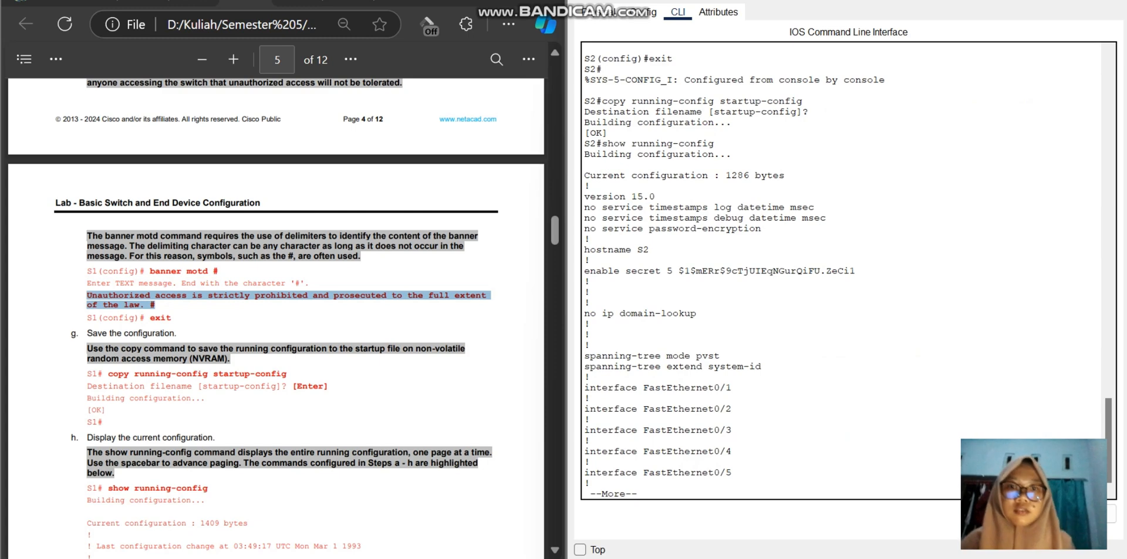
pyautogui.moveTo(650, 250); pyautogui.dragTo(584, 249)
pyautogui.click(650, 250)
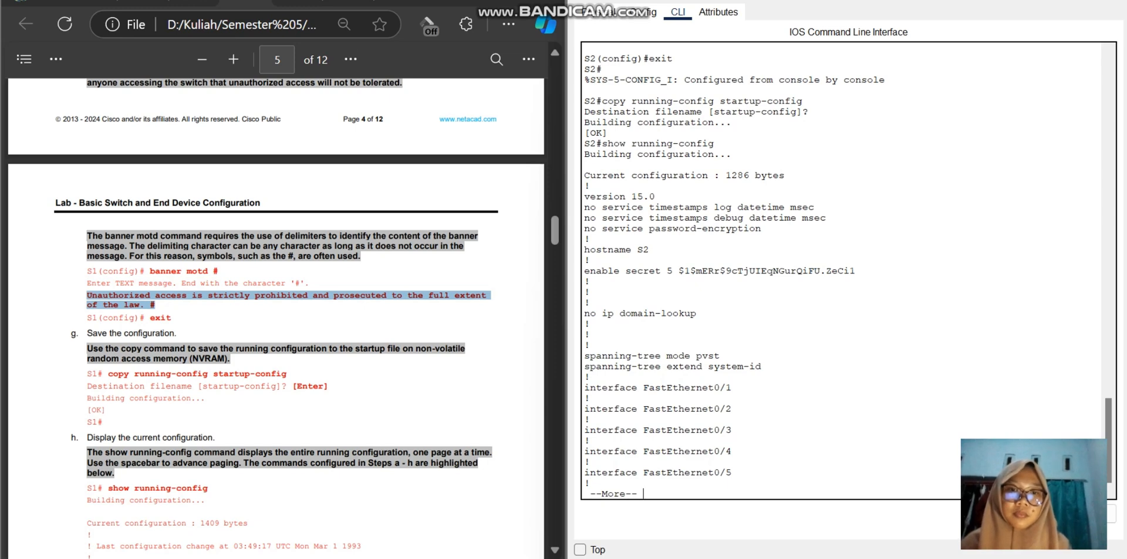
# Step: Page through the rest of S2's running configuration to its end, checking the interfaces, Vlan1 address, banner and line settings
pyautogui.press('Return')
pyautogui.press('Return')
pyautogui.press('Return')
pyautogui.press('Return')
pyautogui.press('Return')
pyautogui.press('Return')
pyautogui.press('Return')
pyautogui.press('Return')
pyautogui.press('Return')
pyautogui.press('Return')
pyautogui.press('Return')
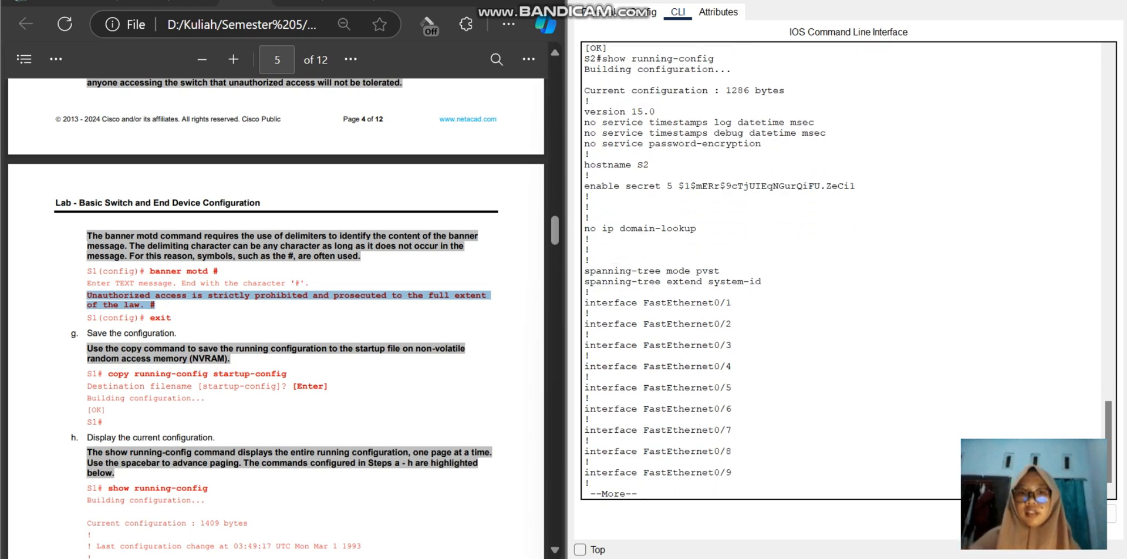
pyautogui.press('Return')
pyautogui.press('Return')
pyautogui.press('Return')
pyautogui.press('Return')
pyautogui.press('Return')
pyautogui.press('Return')
pyautogui.press('Return')
pyautogui.press('Return')
pyautogui.press('Return')
pyautogui.press('Return')
pyautogui.press('Return')
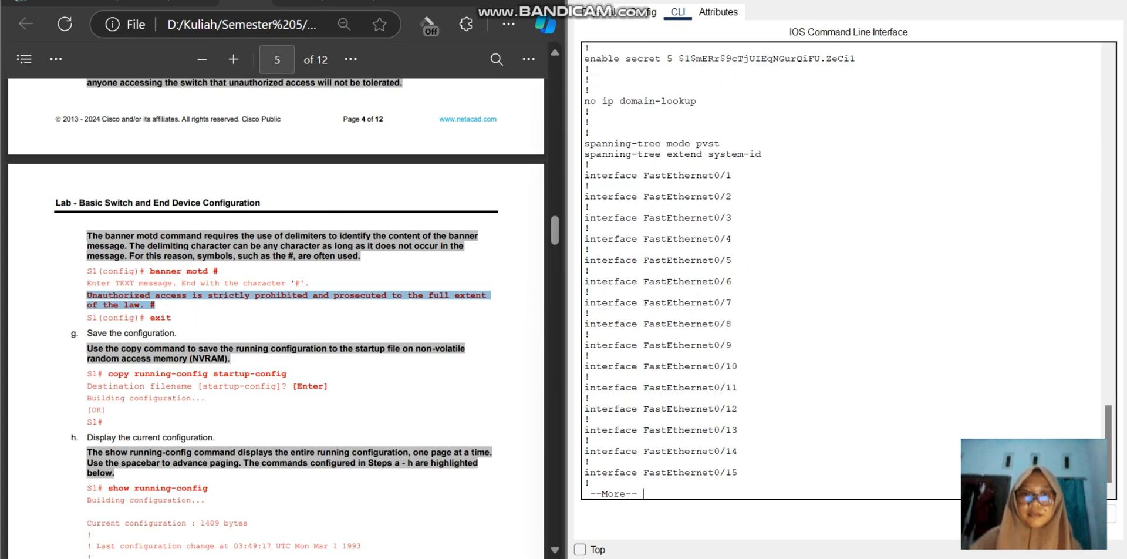
pyautogui.press('Return')
pyautogui.press('Return')
pyautogui.press('Return')
pyautogui.press('Return')
pyautogui.press('Return')
pyautogui.press('Return')
pyautogui.press('Return')
pyautogui.press('Return')
pyautogui.press('Return')
pyautogui.press('Return')
pyautogui.press('Return')
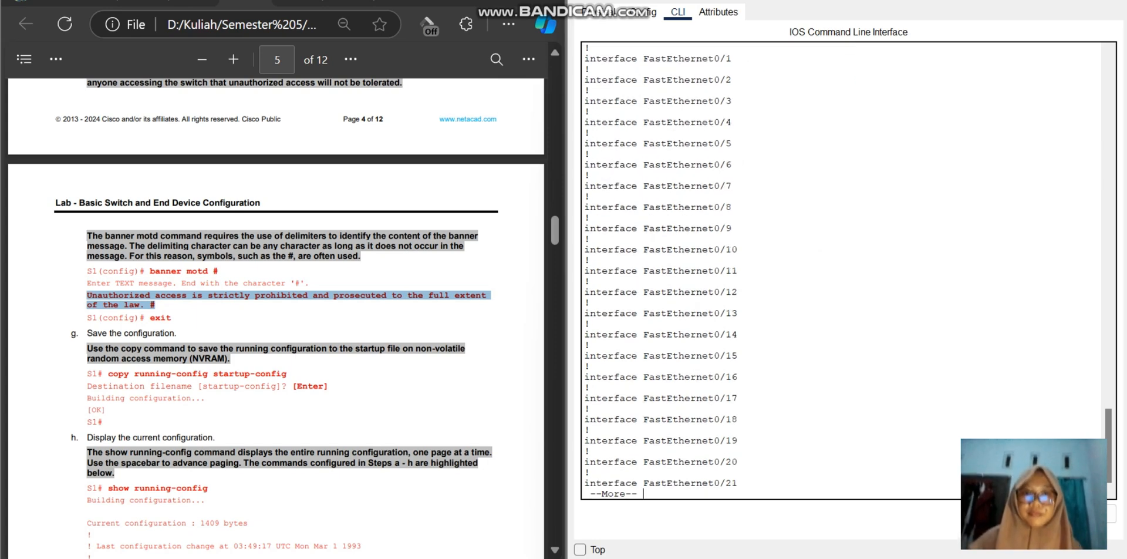
pyautogui.press('Return')
pyautogui.press('Return')
pyautogui.press('Return')
pyautogui.press('Return')
pyautogui.press('Return')
pyautogui.press('Return')
pyautogui.press('Return')
pyautogui.press('Return')
pyautogui.press('Return')
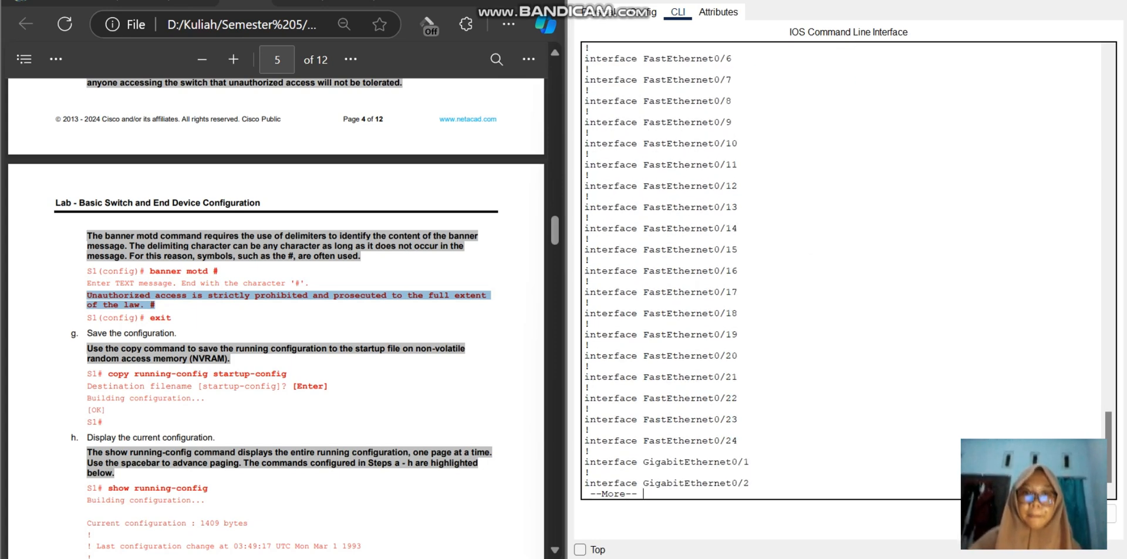
pyautogui.press('Return')
pyautogui.press('Return')
pyautogui.press('Return')
pyautogui.press('Return')
pyautogui.press('Return')
pyautogui.press('Return')
pyautogui.press('Return')
pyautogui.press('Return')
pyautogui.press('Return')
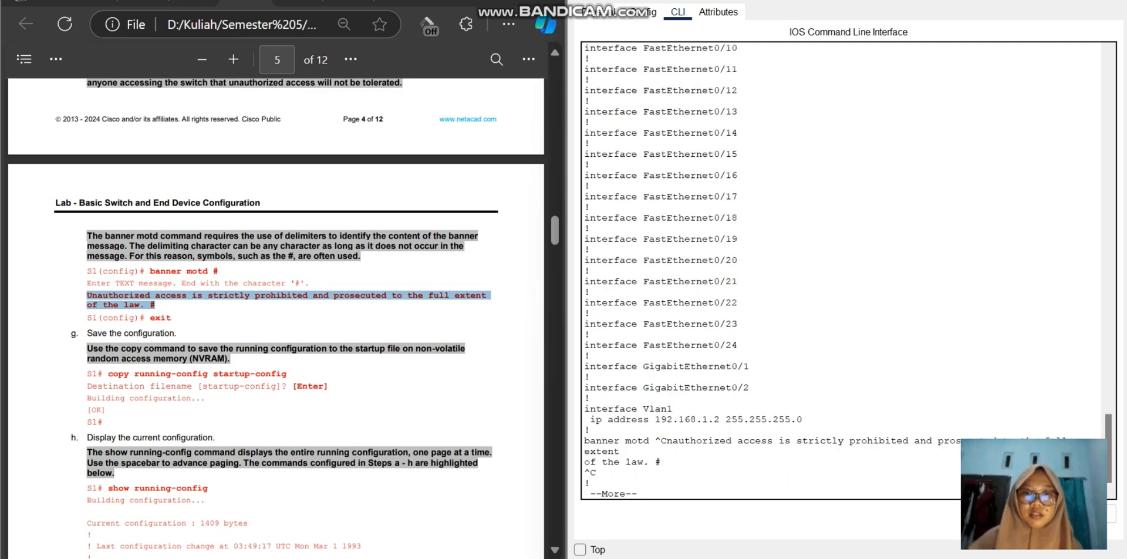
pyautogui.press('Return')
pyautogui.press('Return')
pyautogui.press('Return')
pyautogui.press('Return')
pyautogui.press('Return')
pyautogui.press('Return')
pyautogui.press('Return')
pyautogui.press('Return')
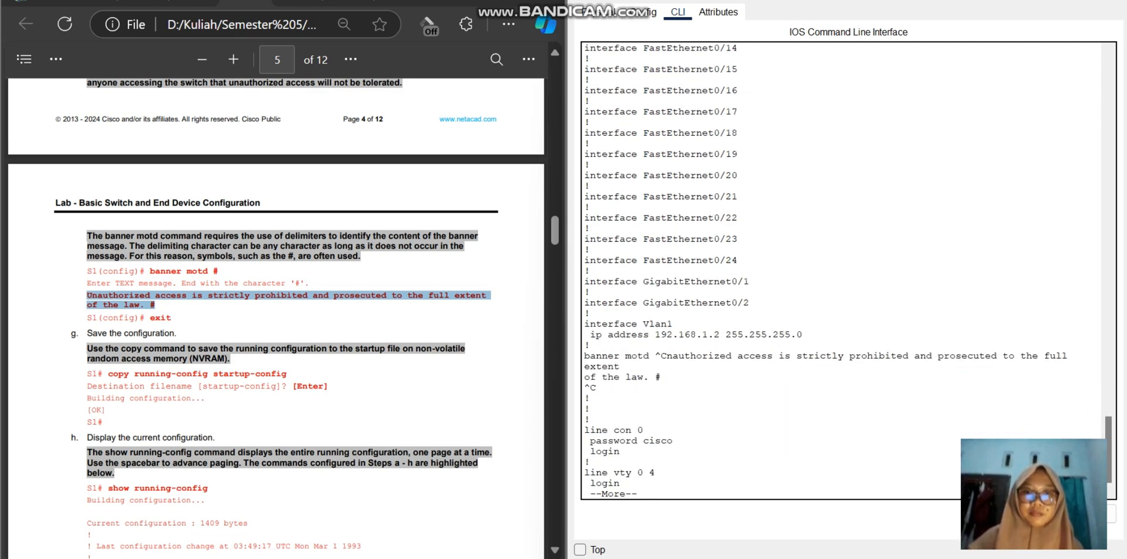
pyautogui.press('Return')
pyautogui.press('Return')
pyautogui.press('Return')
pyautogui.press('Return')
pyautogui.press('Return')
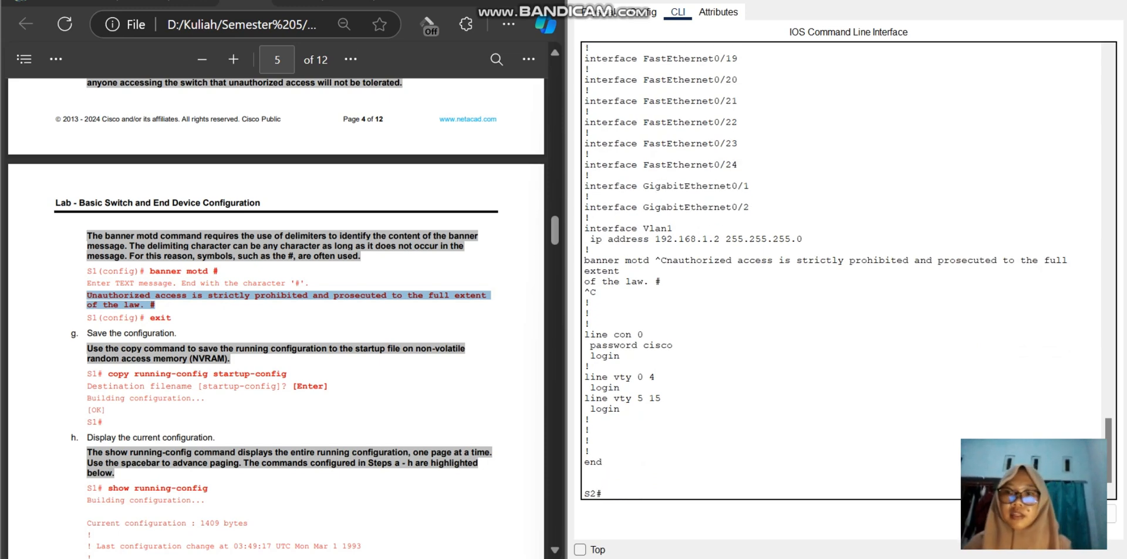
# Step: Find the IOS version task in the lab guide and run show version on S2
pyautogui.scroll(-15, 275, 317)
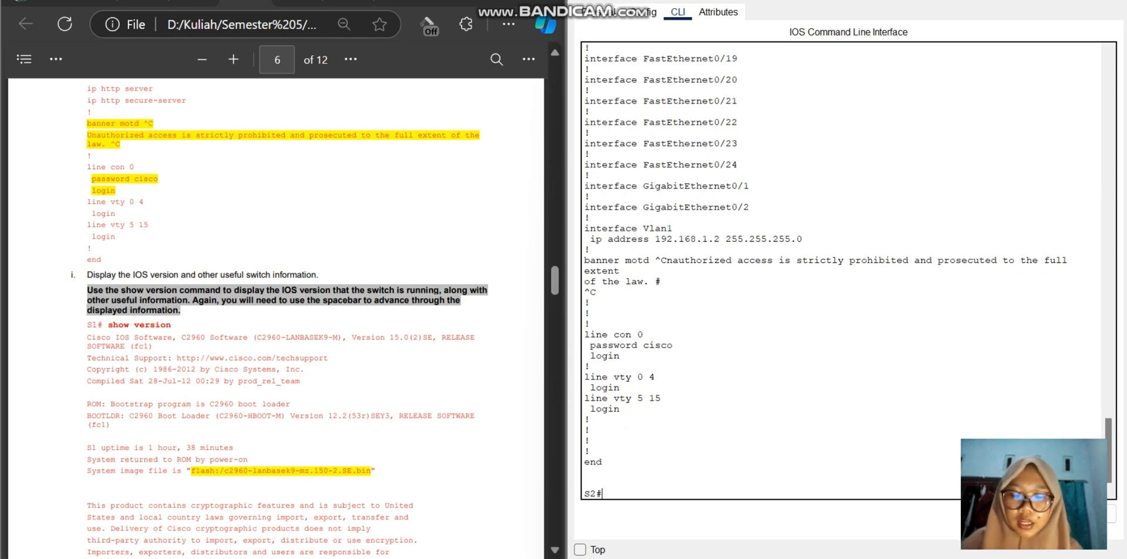
pyautogui.write('show version')
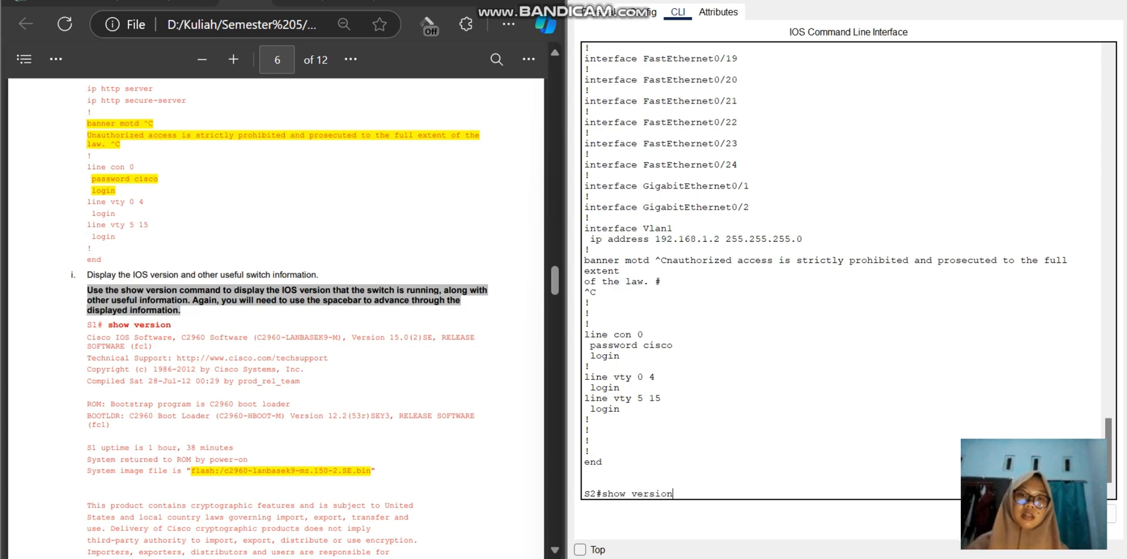
pyautogui.press('Return')
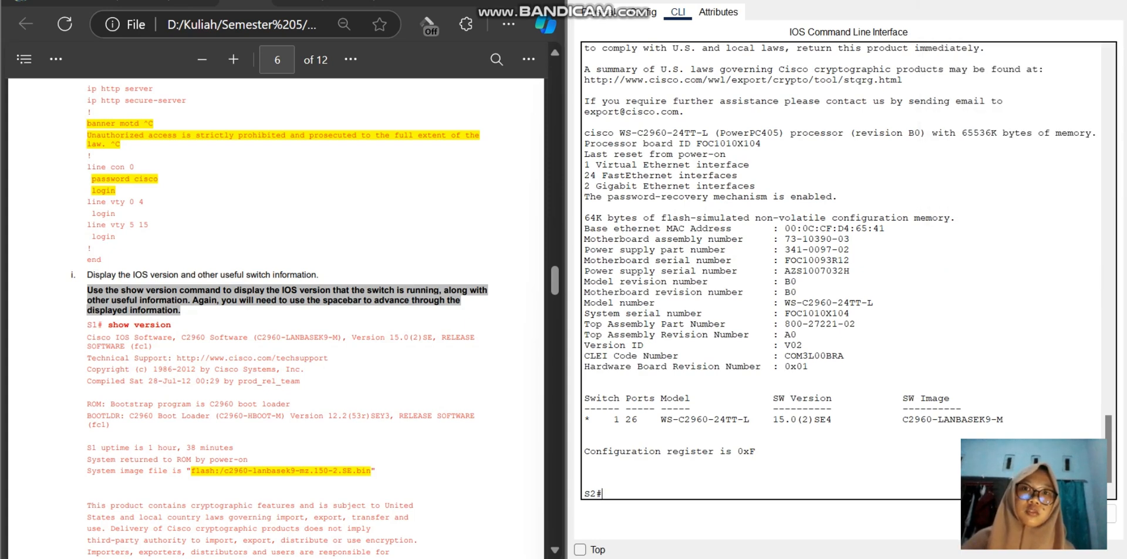
# Step: Examine the remaining show version text and the show ip interface brief sample output in the lab guide
pyautogui.scroll(-3, 276, 317)
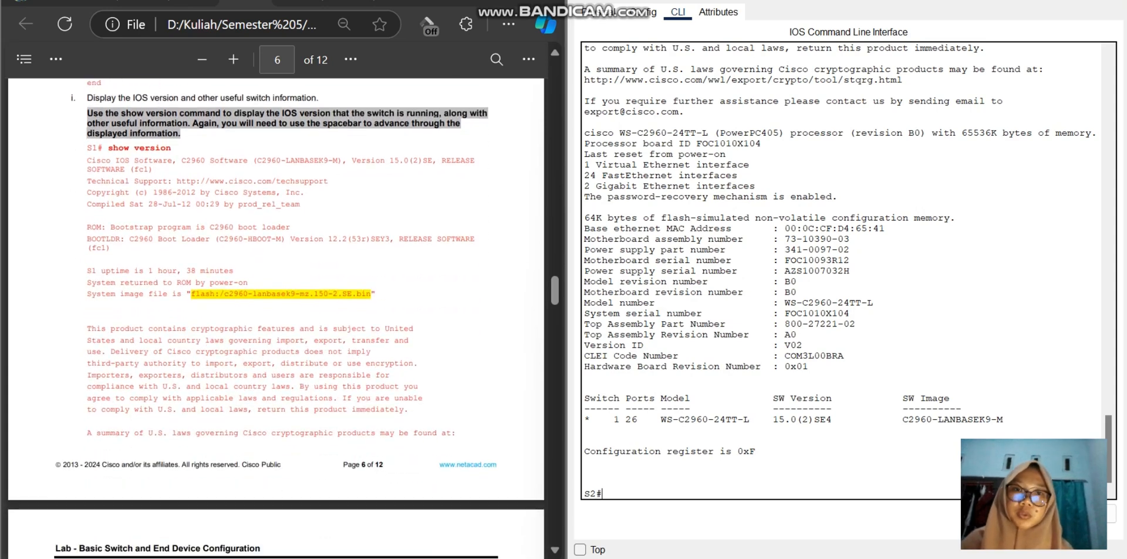
pyautogui.scroll(2, 275, 317)
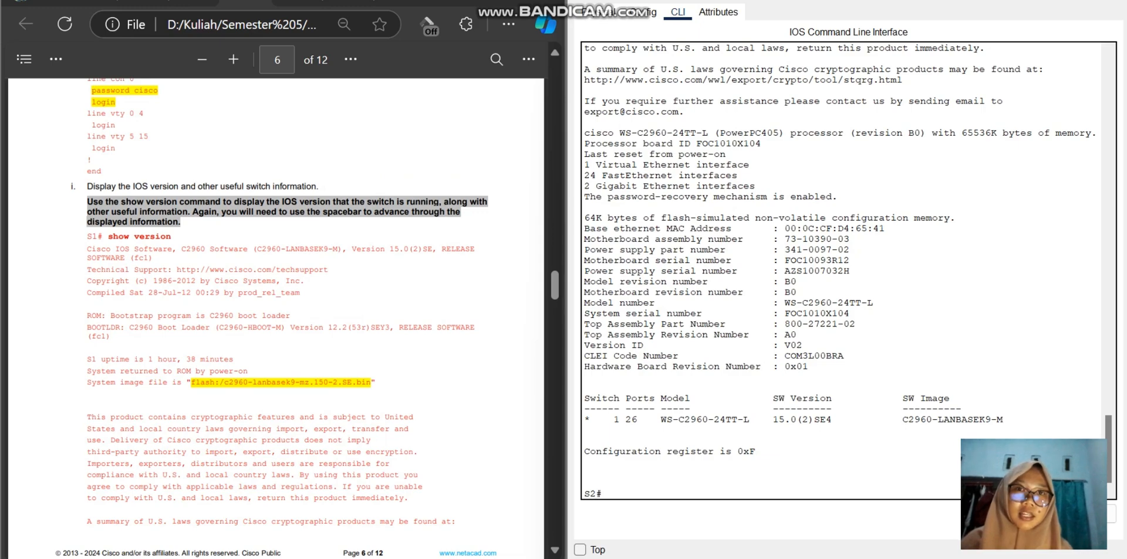
pyautogui.scroll(-15, 275, 317)
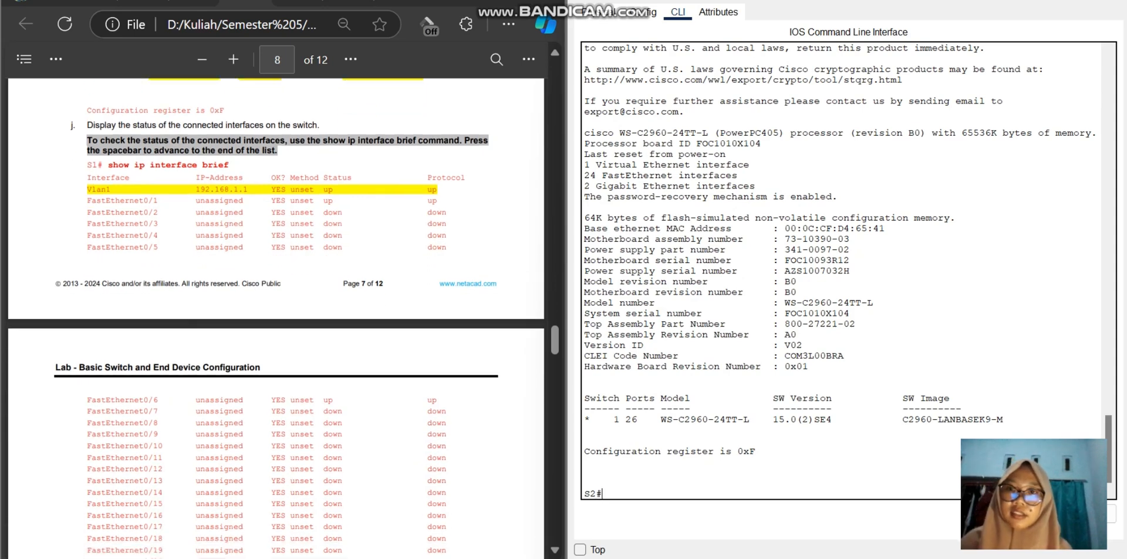
pyautogui.scroll(-3, 276, 317)
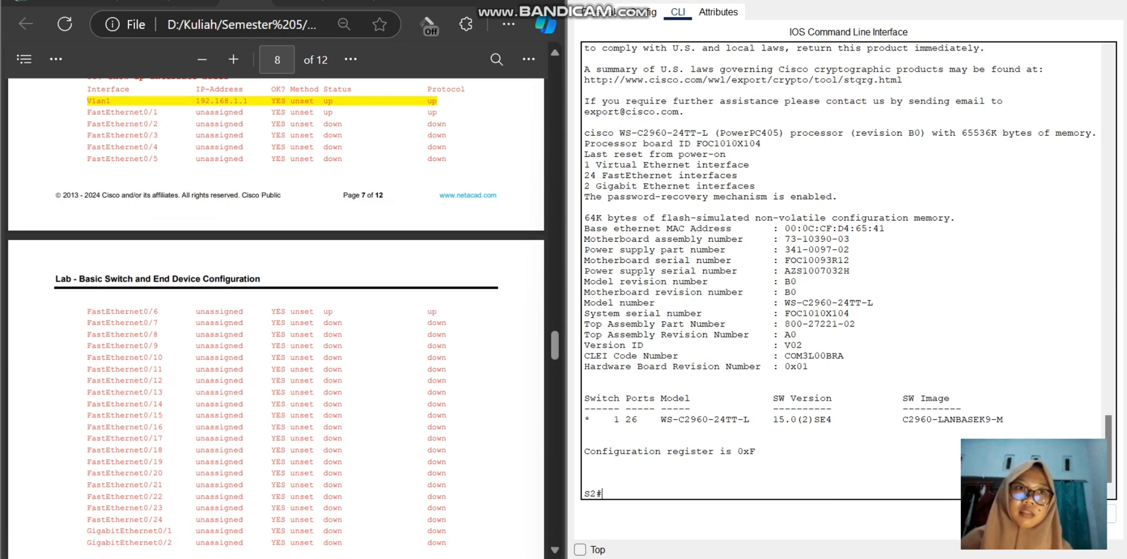
# Step: Bring up the S1 command-line window and place it side by side with the S2 window
pyautogui.moveTo(1074, 1)
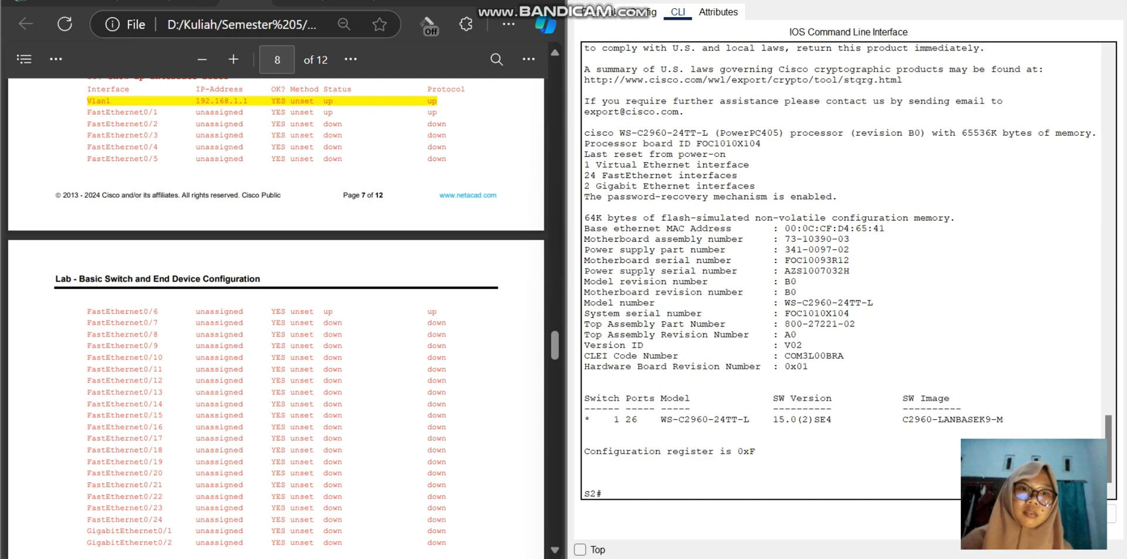
pyautogui.moveTo(722, 557)
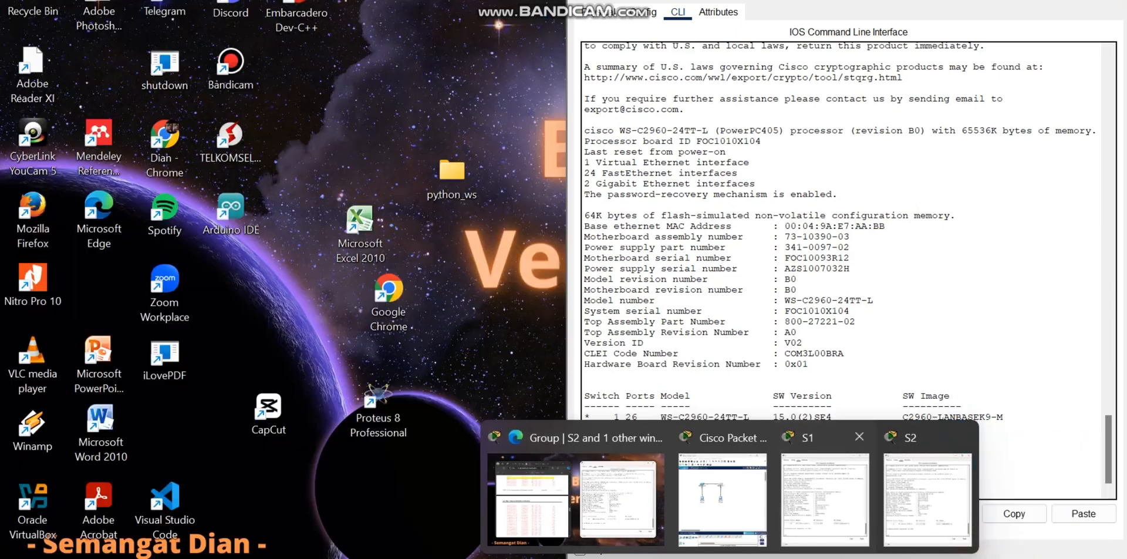
pyautogui.click(827, 499)
pyautogui.moveTo(873, 0); pyautogui.dragTo(525, 21)
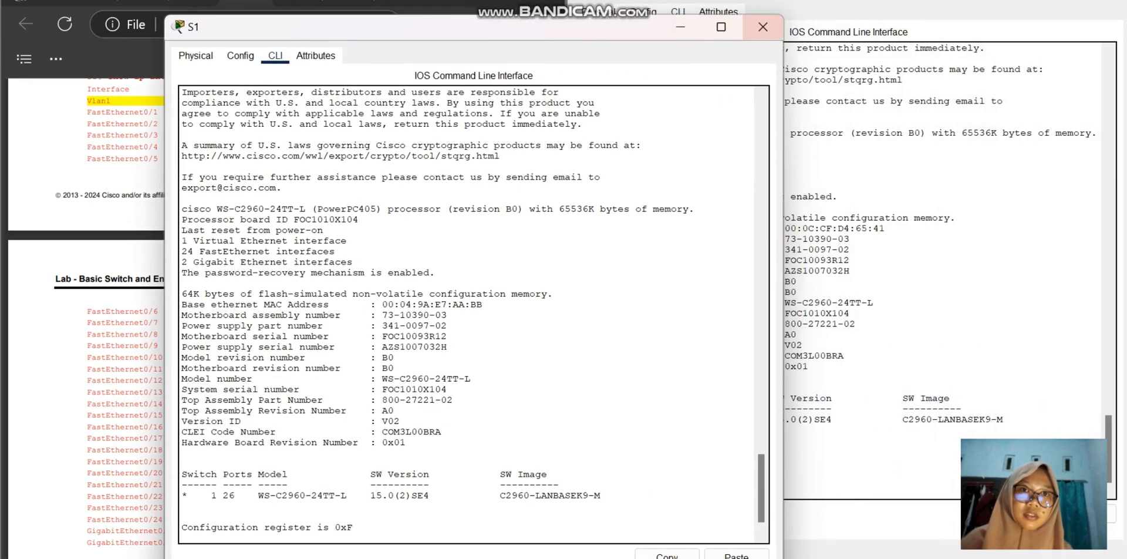
pyautogui.moveTo(721, 26)
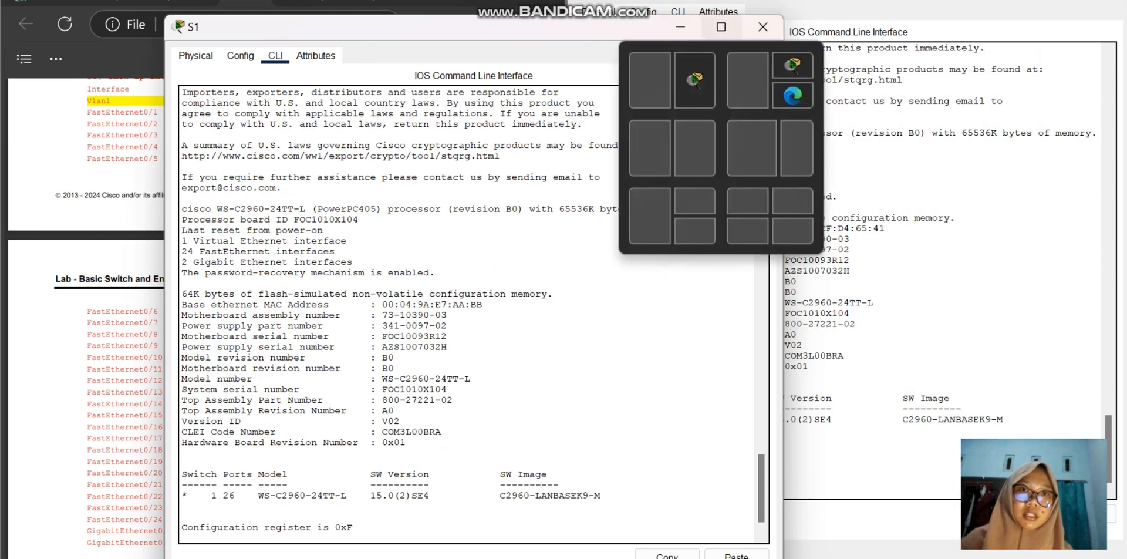
pyautogui.moveTo(522, 28); pyautogui.dragTo(809, 17)
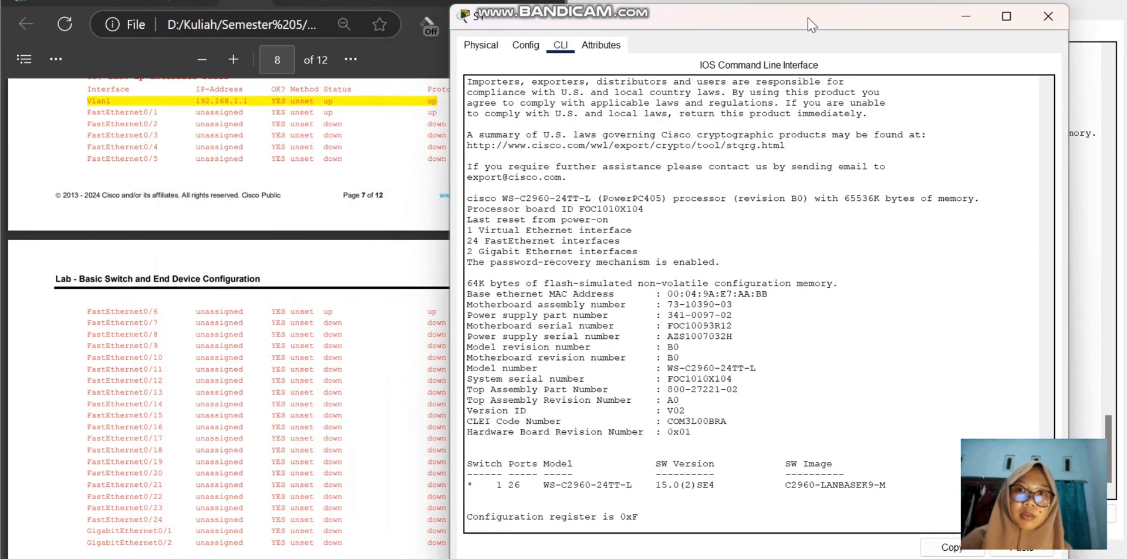
pyautogui.scroll(4, 264, 293)
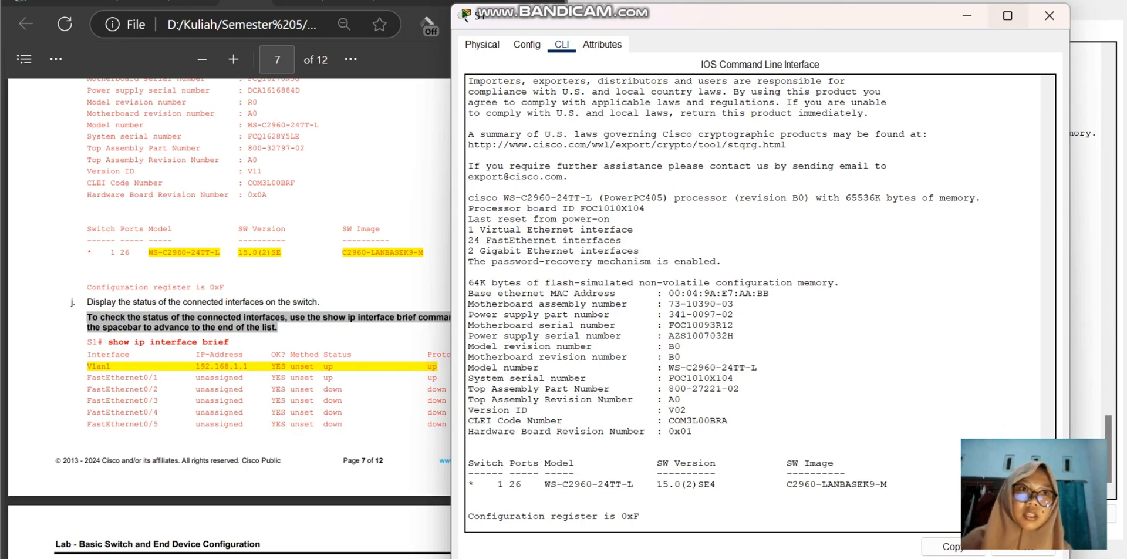
pyautogui.moveTo(1008, 15)
pyautogui.click(937, 137)
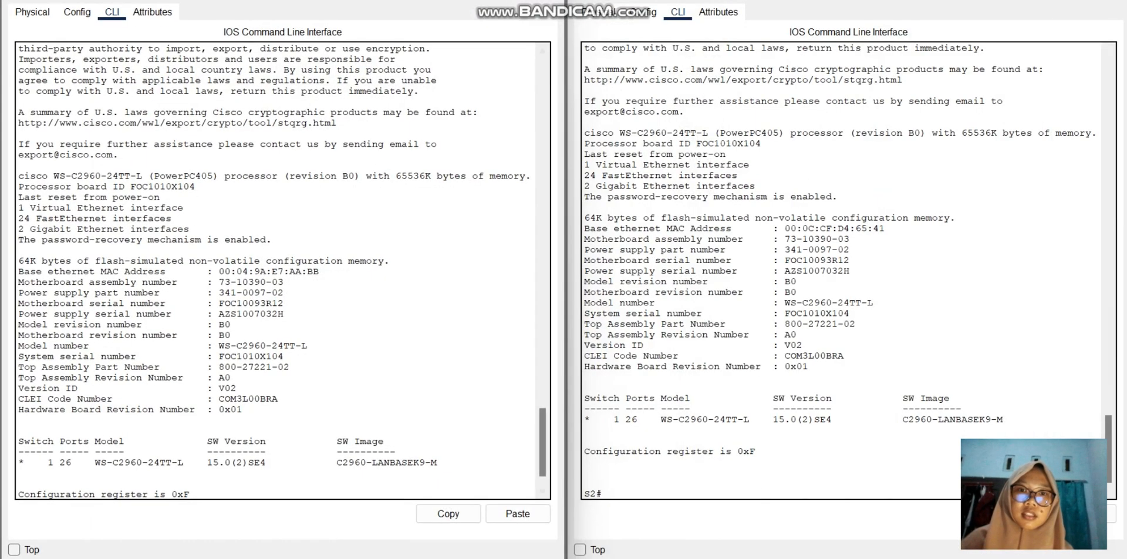
# Step: Run show ip interface brief on S1 and bring the start of the interface list into view
pyautogui.scroll(-2, 281, 271)
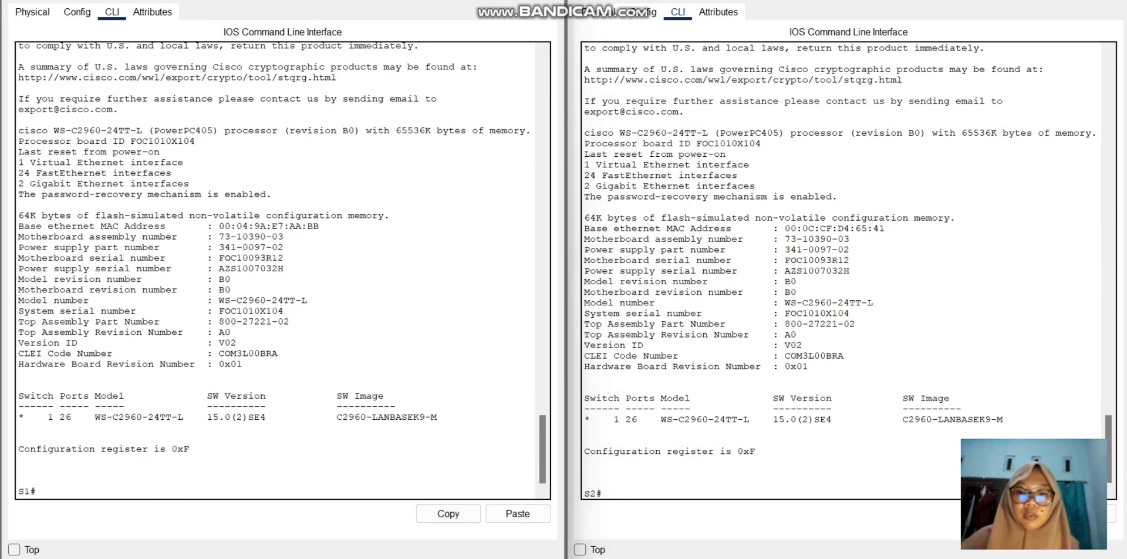
pyautogui.write('show i')
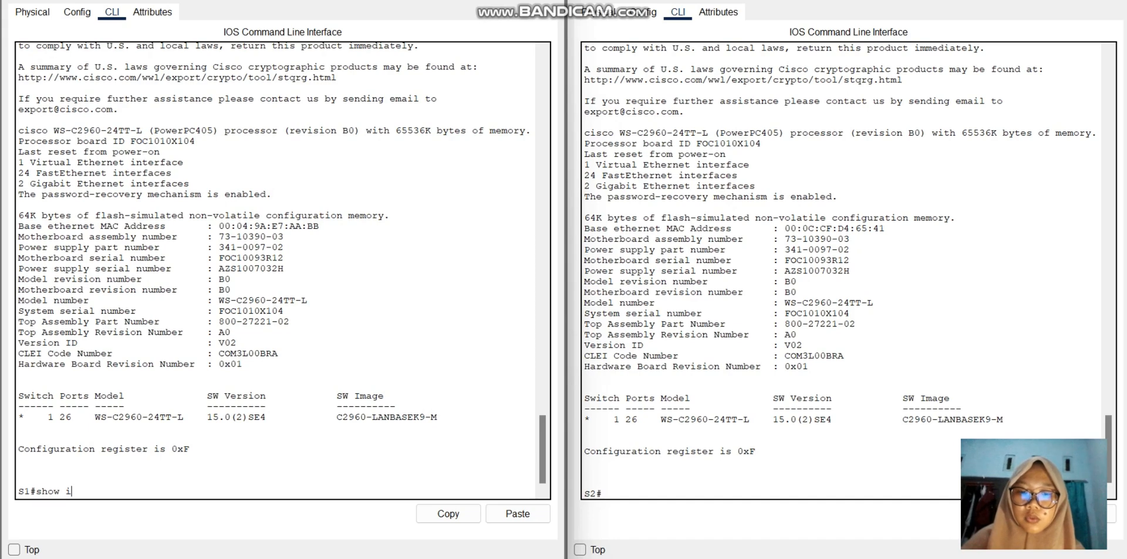
pyautogui.write('p interfa')
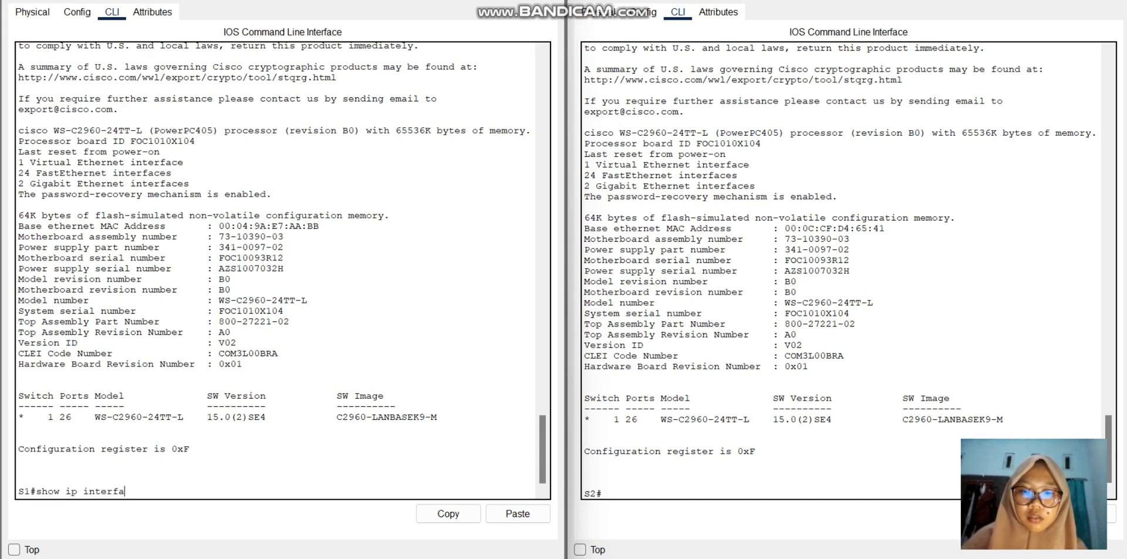
pyautogui.write('ce brie')
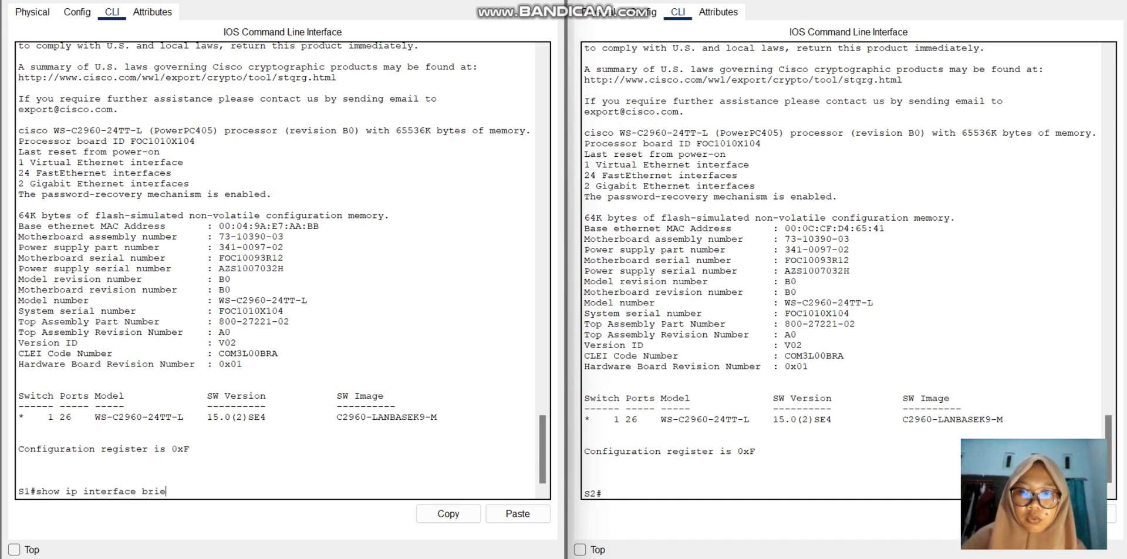
pyautogui.write('f')
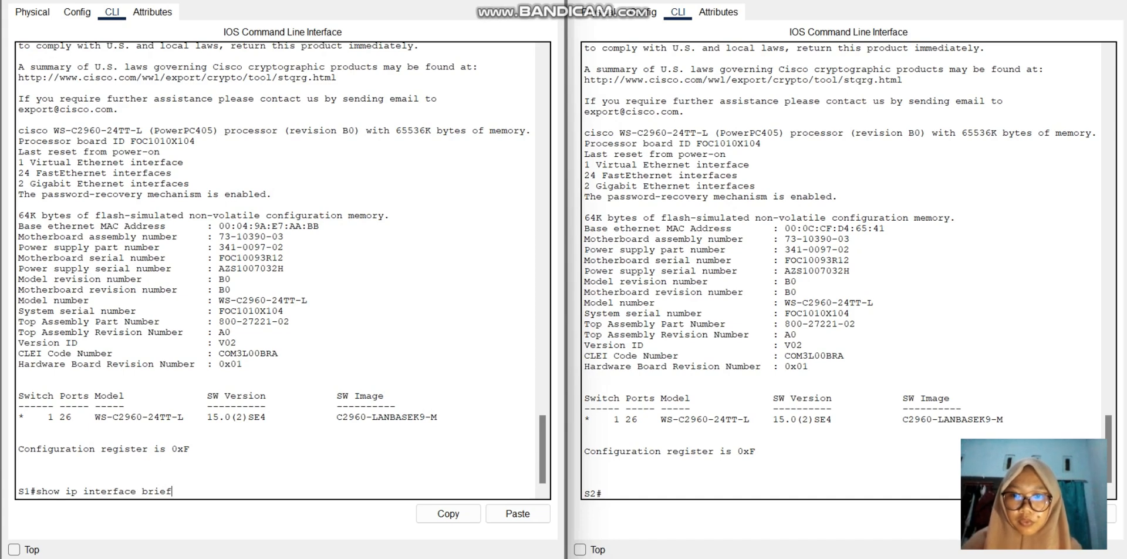
pyautogui.press('Return')
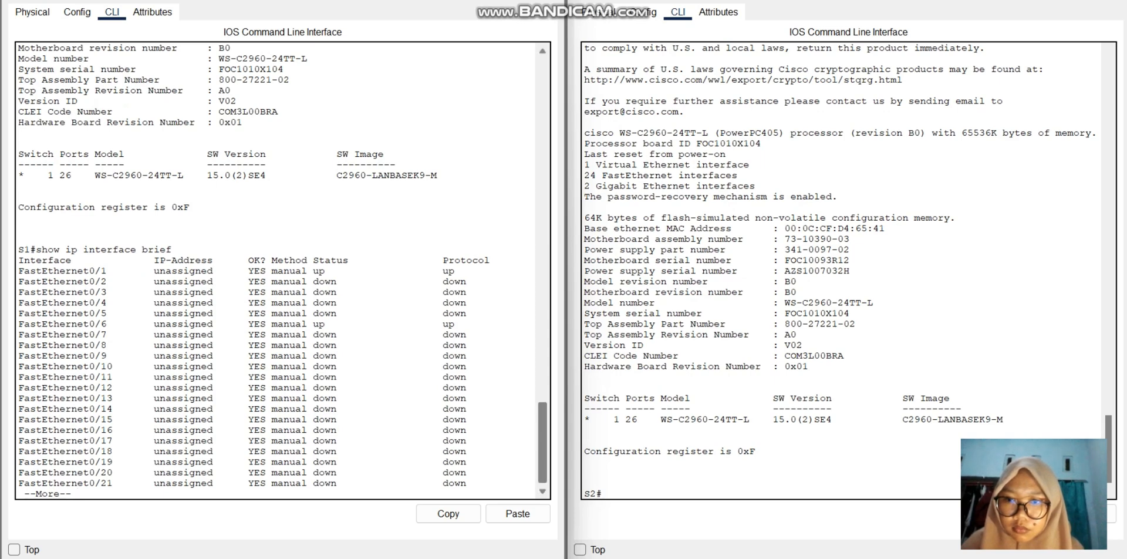
pyautogui.moveTo(542, 443)
pyautogui.mouseDown()
pyautogui.moveTo(543, 427)
pyautogui.moveTo(543, 443)
pyautogui.mouseUp()
# Step: Run show ip interface brief on S2 and bring the start of the interface list into view
pyautogui.click(603, 493)
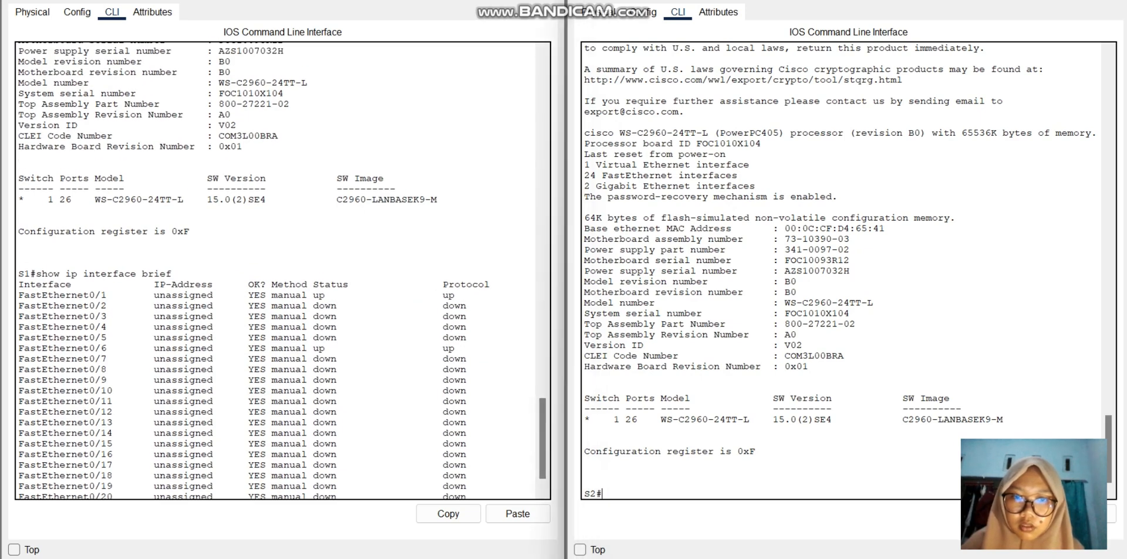
pyautogui.write('shoe')
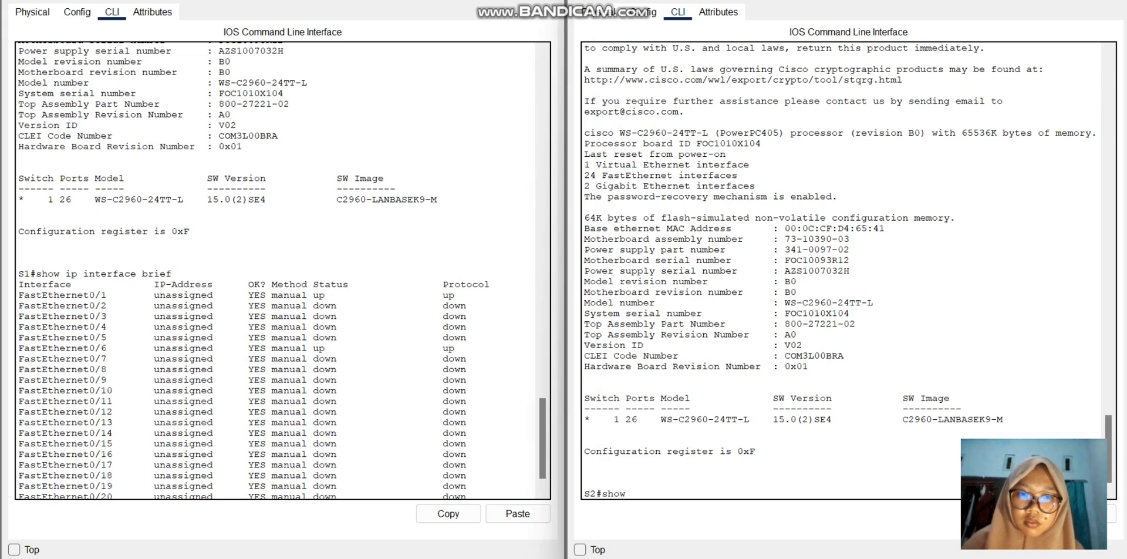
pyautogui.write(' ip interface')
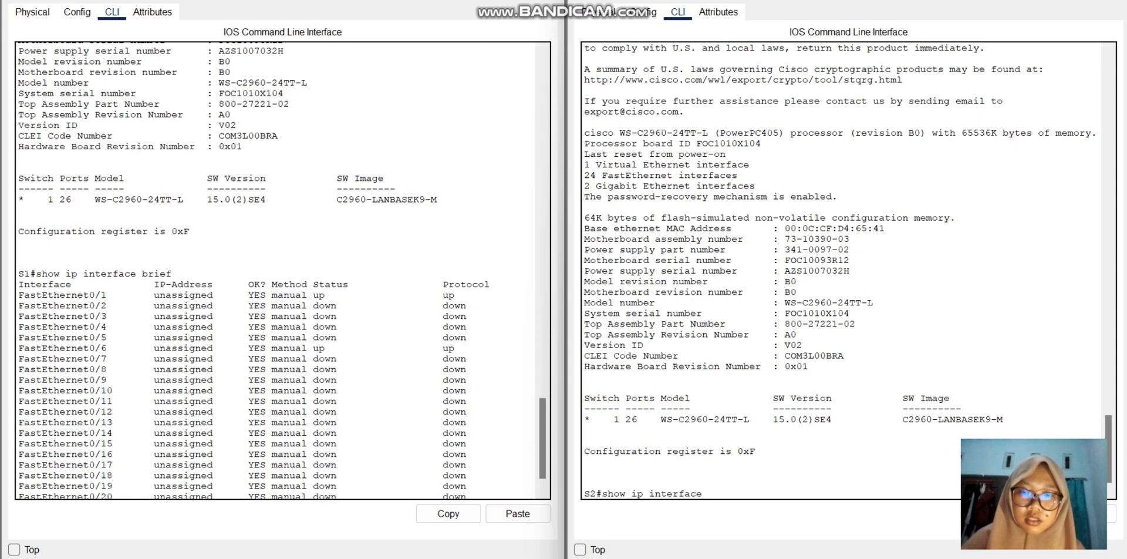
pyautogui.write(' brief')
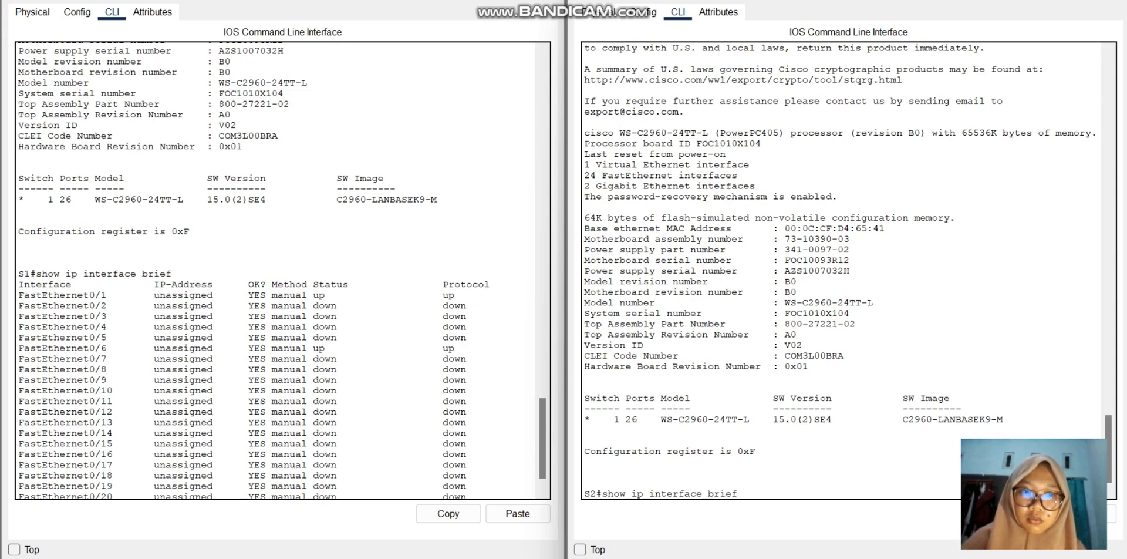
pyautogui.press('Return')
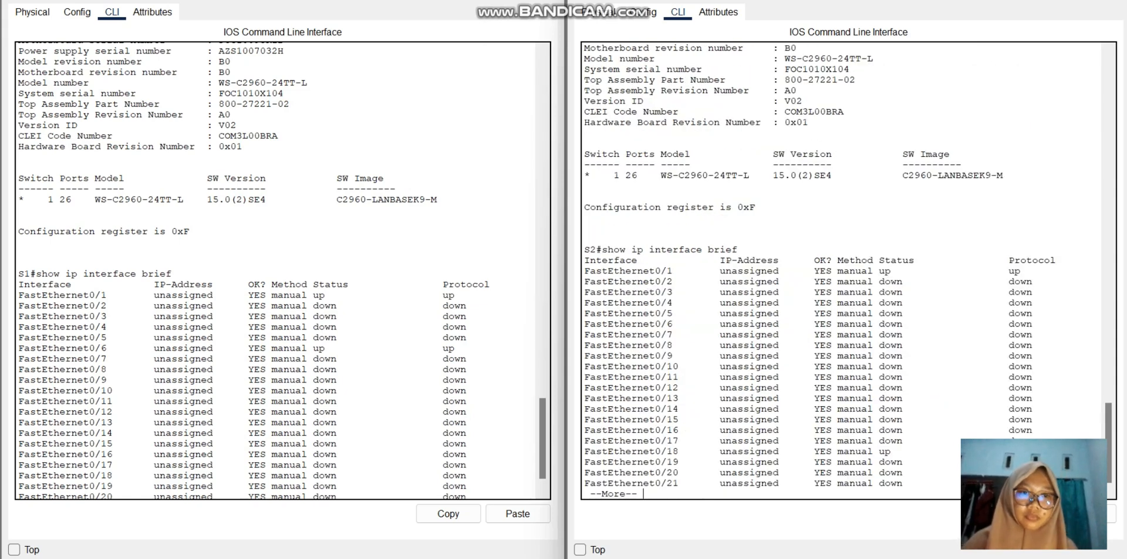
pyautogui.scroll(1, 845, 270)
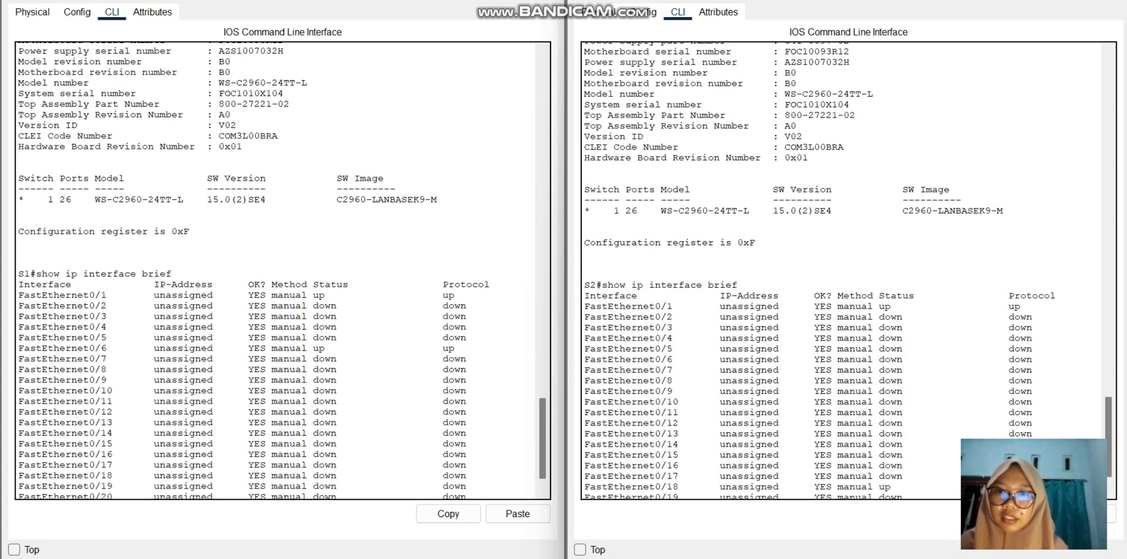
# Step: Examine the status column of S1's interface list, highlighting the FastEthernet0/1 and FastEthernet0/6 rows
pyautogui.moveTo(311, 284); pyautogui.dragTo(338, 380)
pyautogui.click(325, 316)
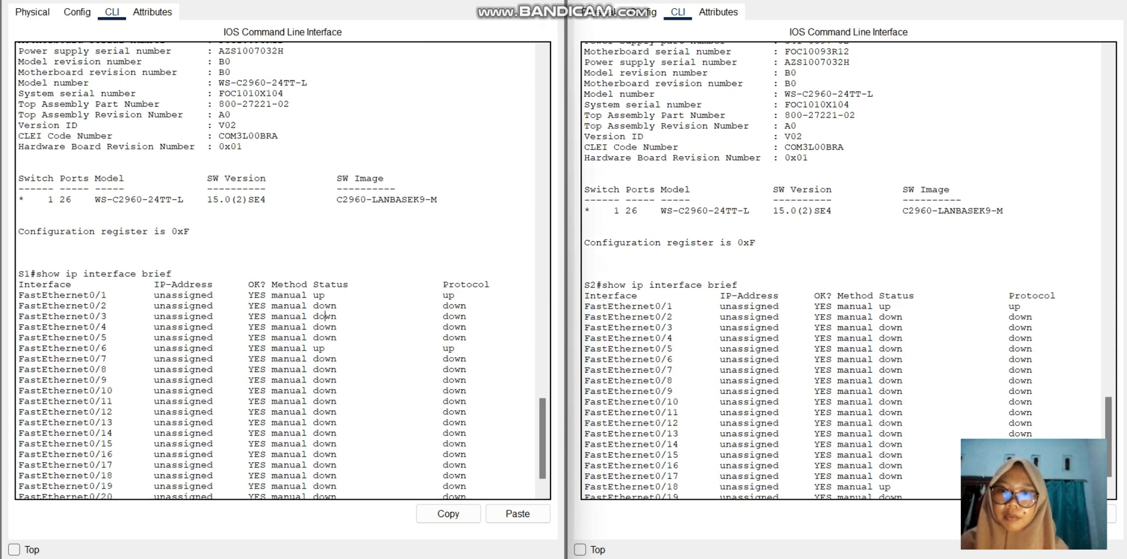
pyautogui.moveTo(330, 295); pyautogui.dragTo(19, 295)
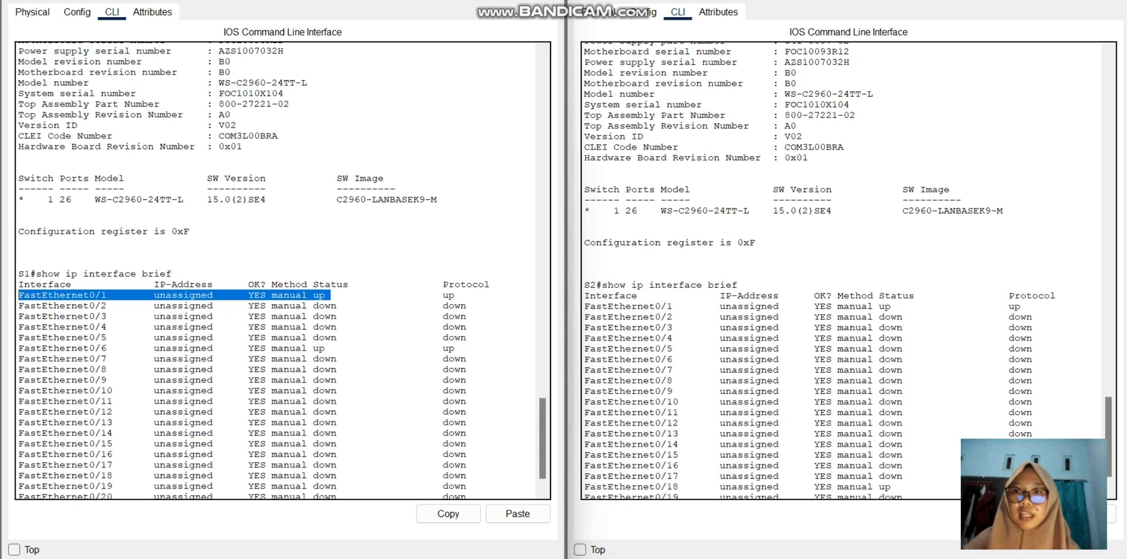
pyautogui.moveTo(330, 348); pyautogui.dragTo(19, 348)
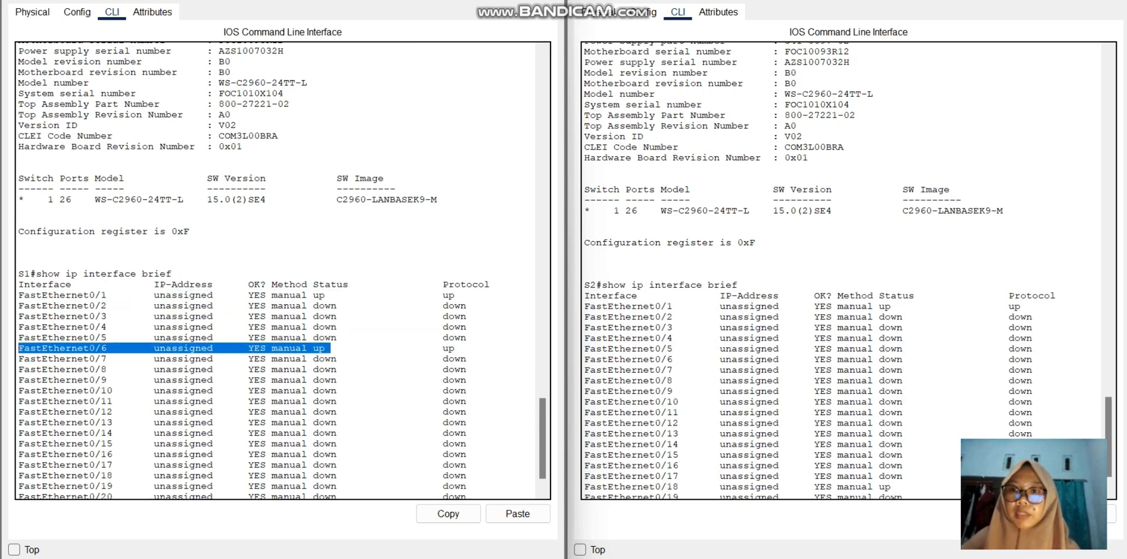
pyautogui.click(262, 379)
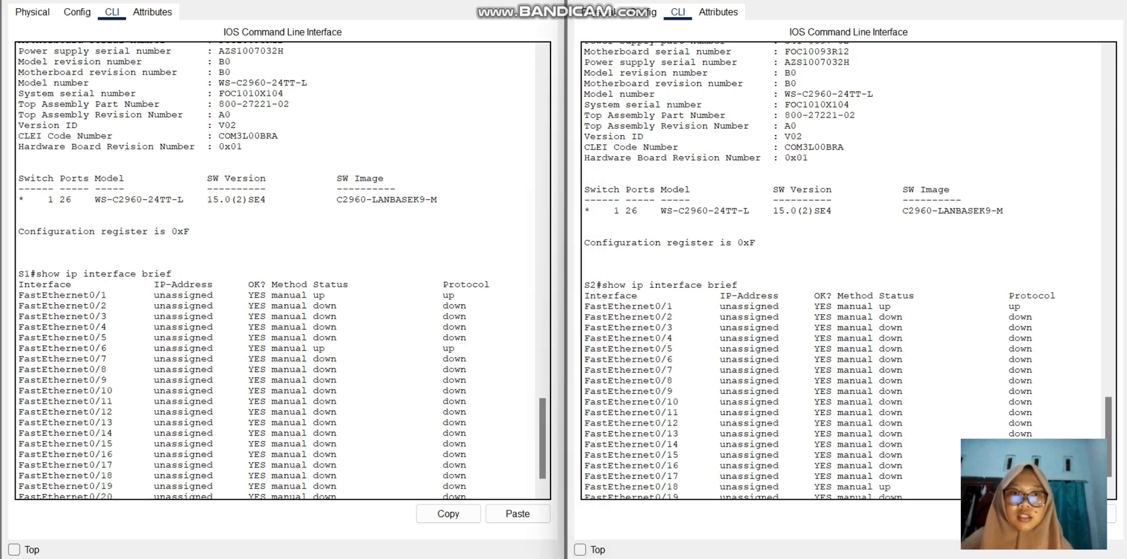
# Step: Check the status of S2's connected ports, highlighting the FastEthernet0/1 and FastEthernet0/18 rows
pyautogui.moveTo(1026, 306); pyautogui.dragTo(584, 306)
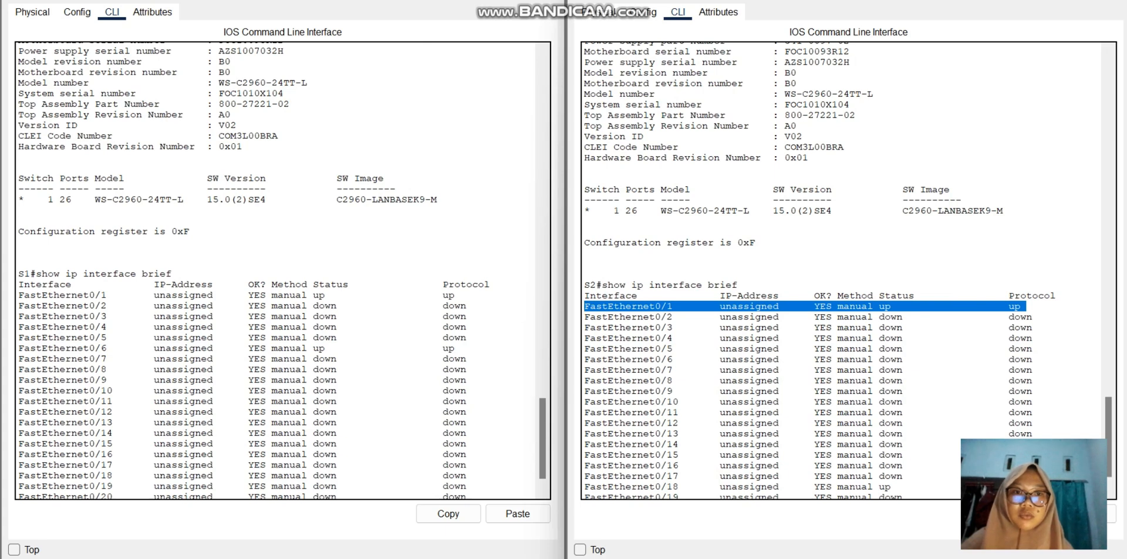
pyautogui.click(585, 307)
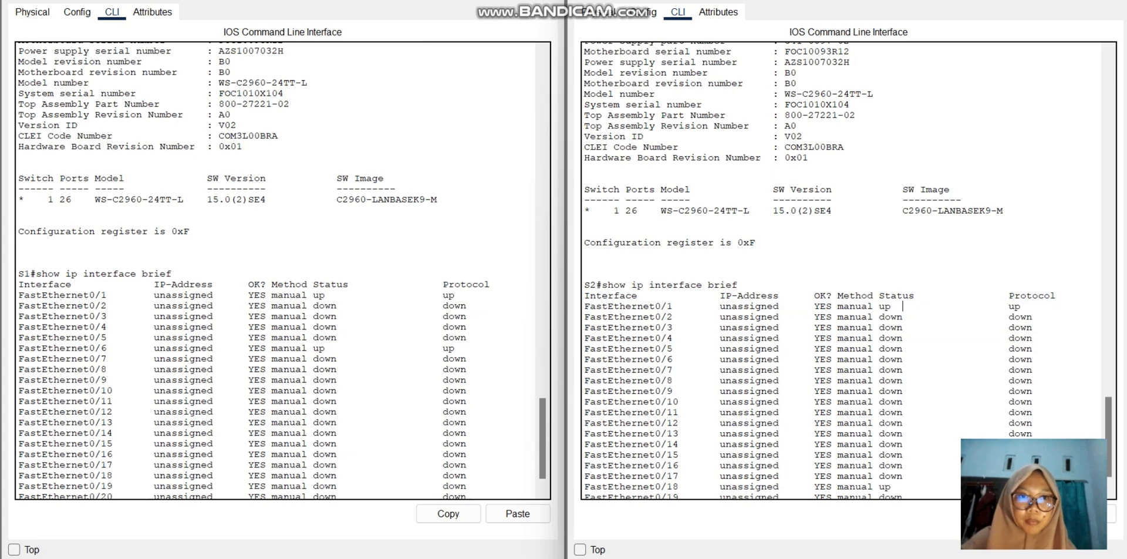
pyautogui.moveTo(891, 486); pyautogui.dragTo(584, 486)
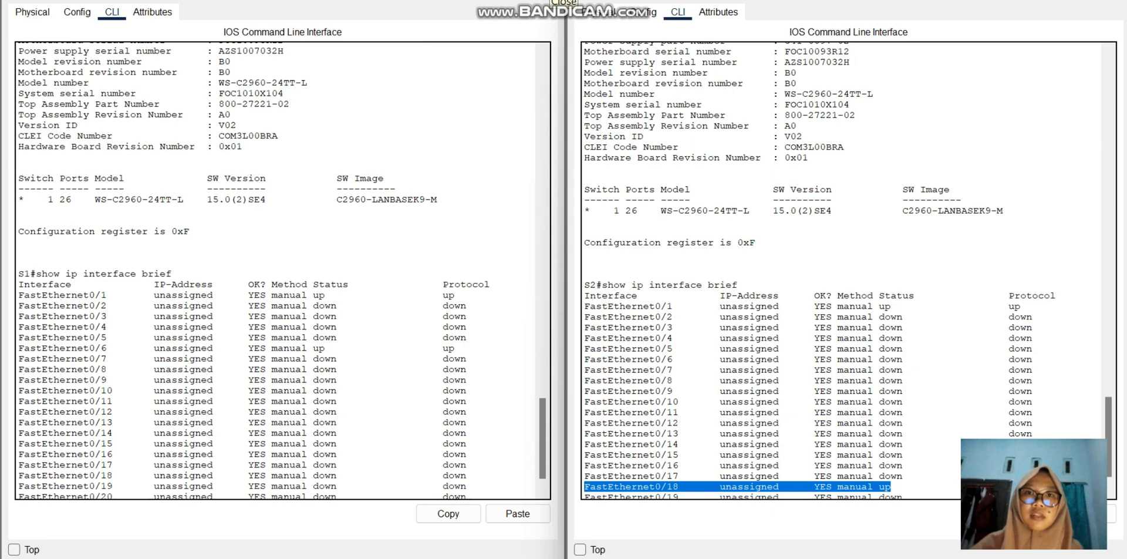
# Step: Close the S1 and S2 windows and open the Command Prompt on PC-A
pyautogui.click(557, 2)
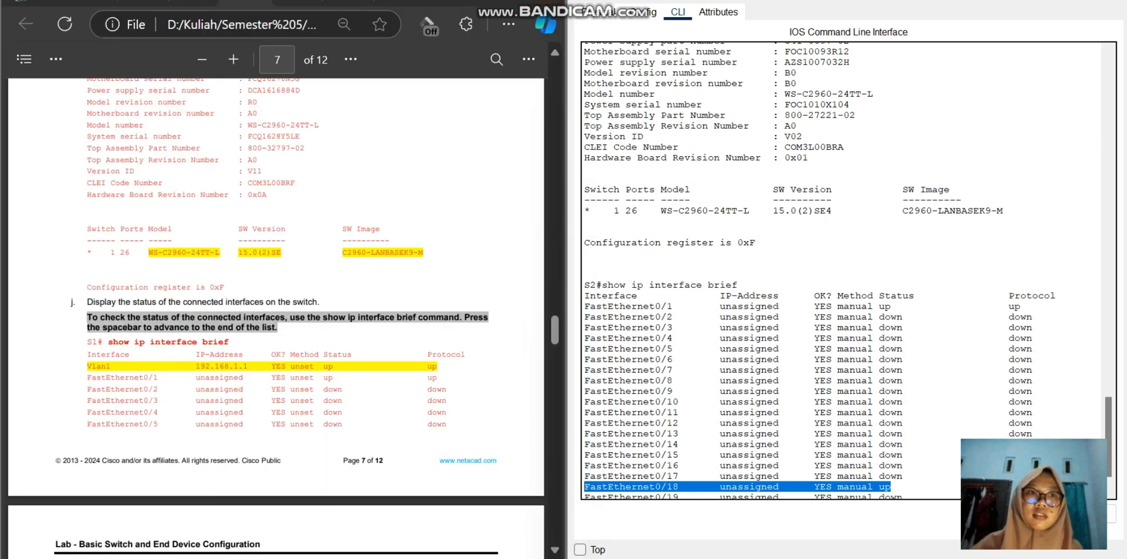
pyautogui.click(1113, 2)
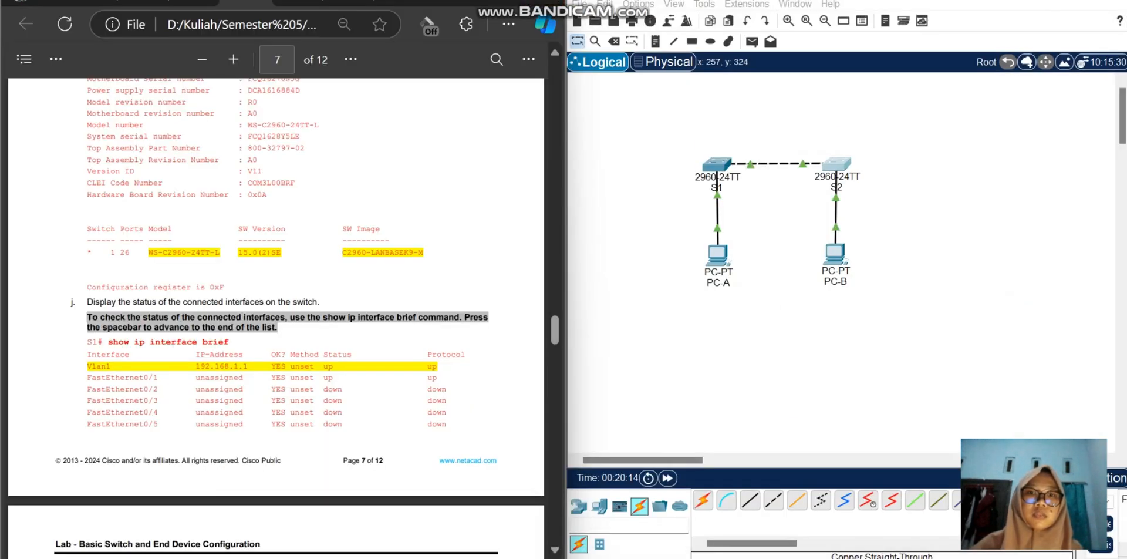
pyautogui.click(718, 257)
pyautogui.click(709, 185)
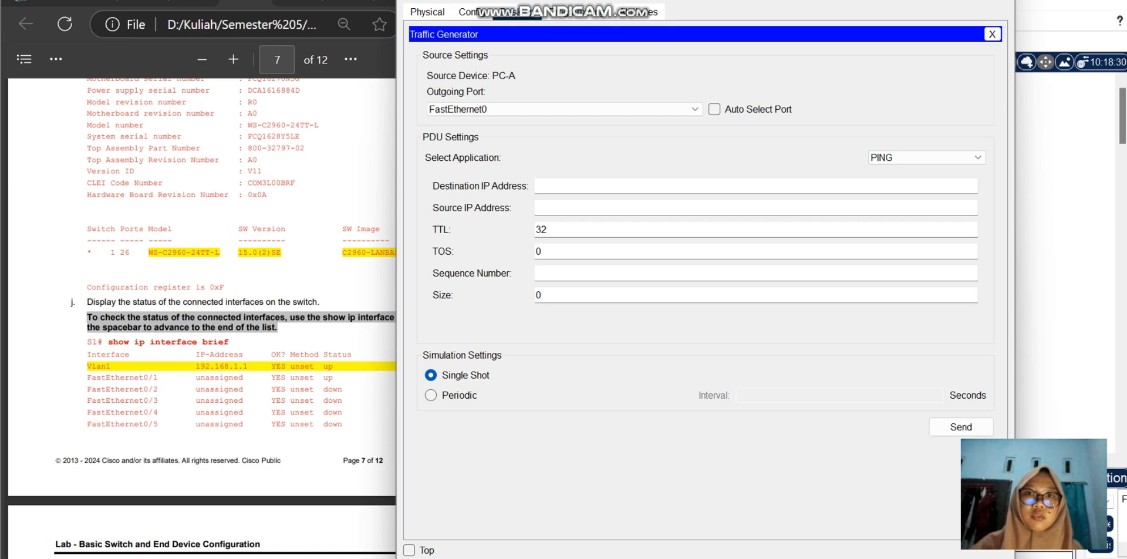
pyautogui.click(576, 12)
pyautogui.click(470, 11)
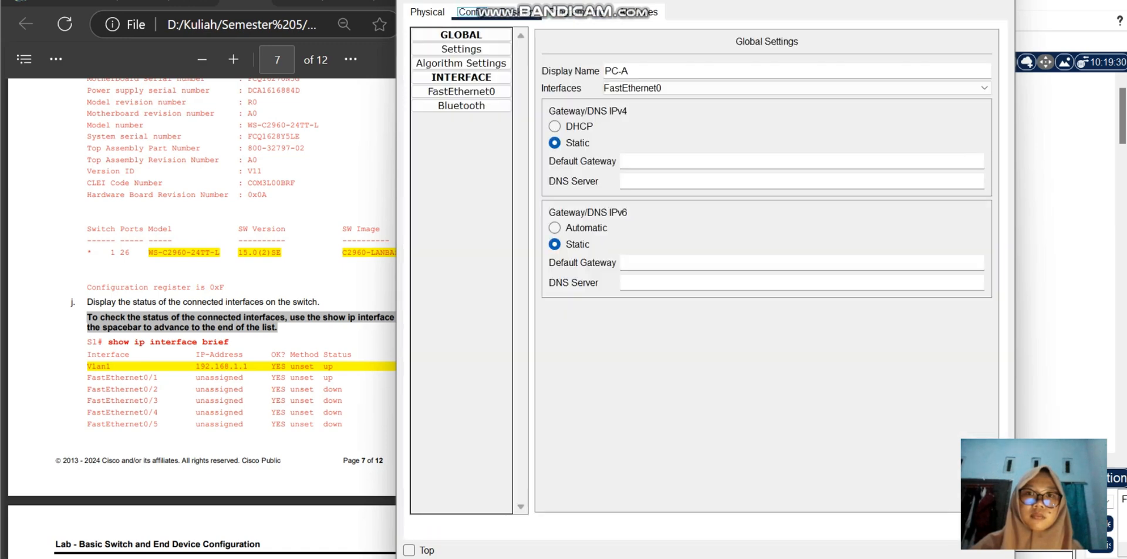
pyautogui.click(517, 11)
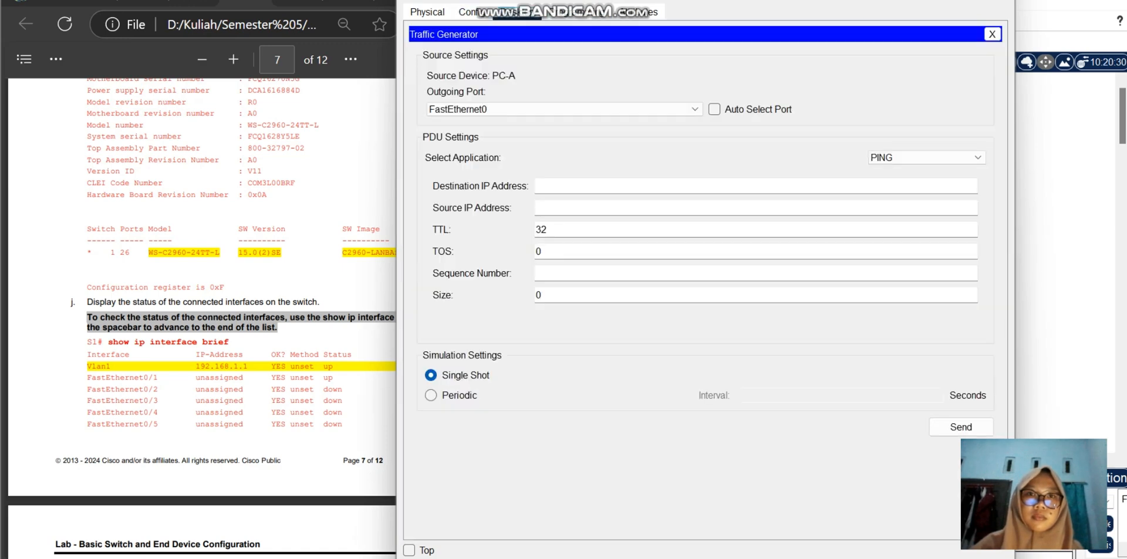
pyautogui.click(992, 34)
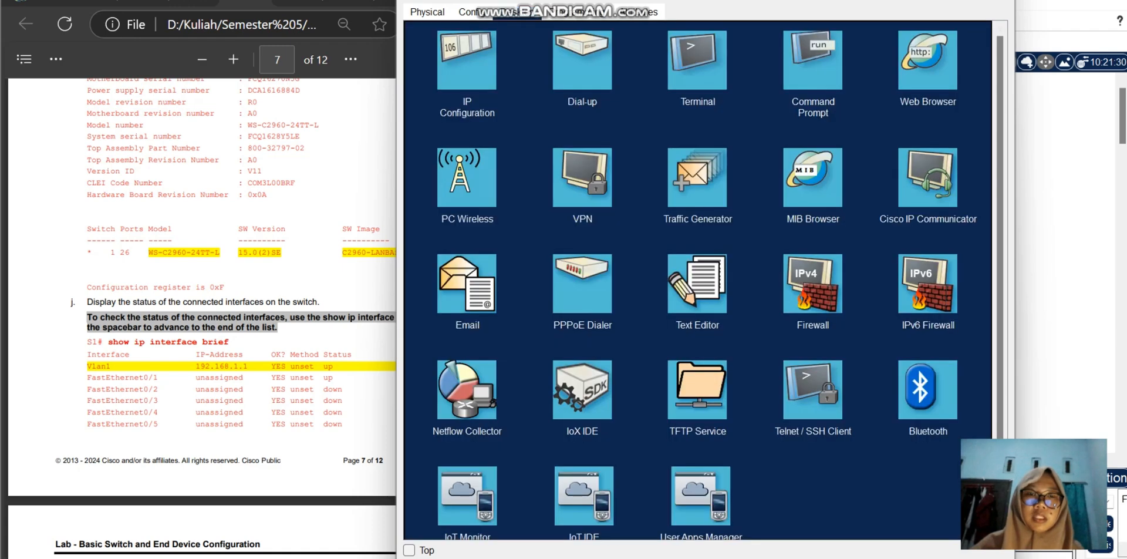
pyautogui.click(812, 59)
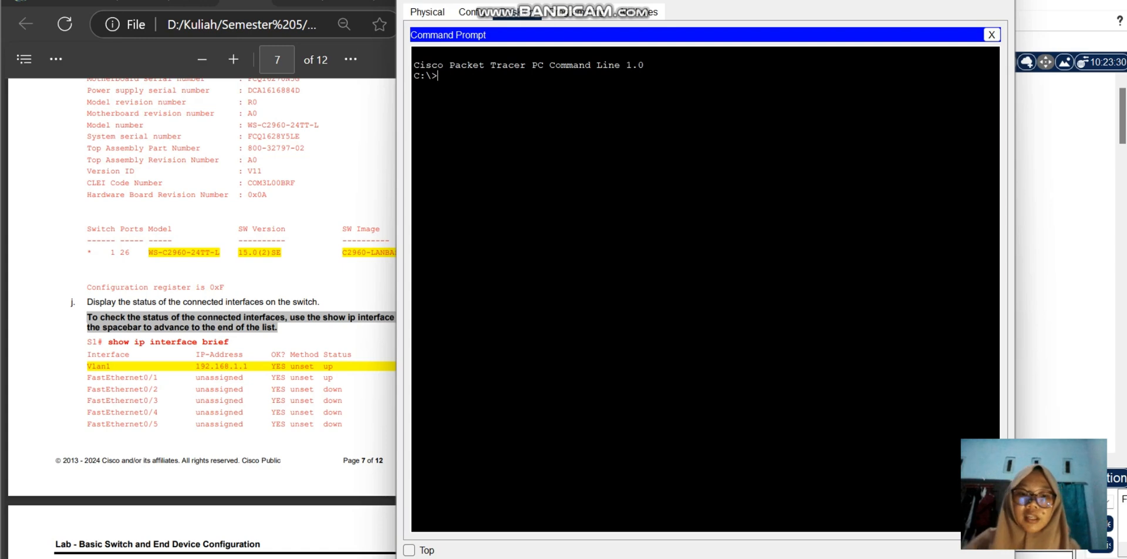
# Step: Begin a ping command on PC-A and look up the target IP address in the lab guide's addressing table
pyautogui.write('ping')
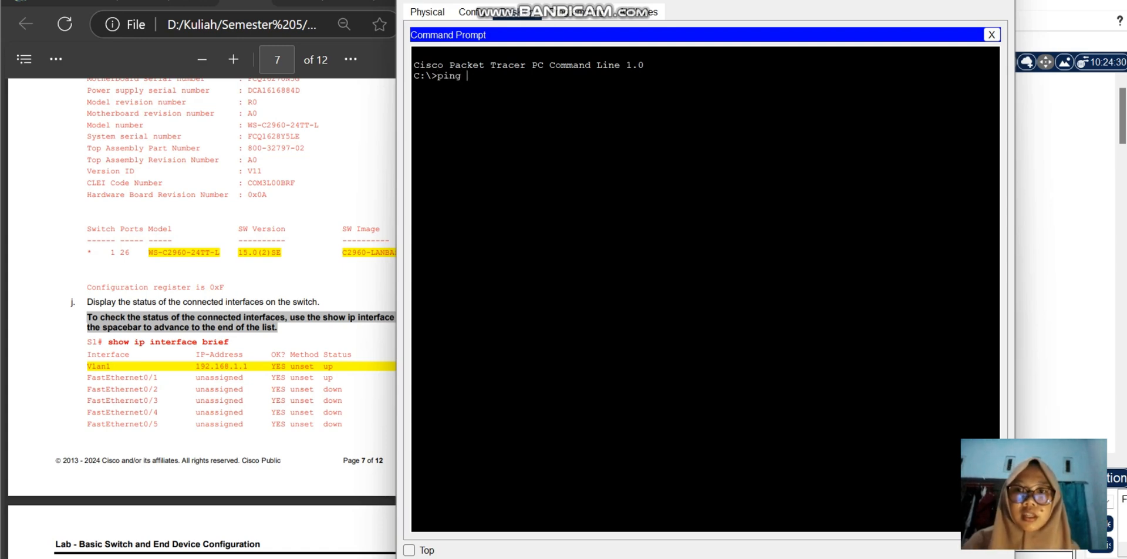
pyautogui.scroll(15, 202, 287)
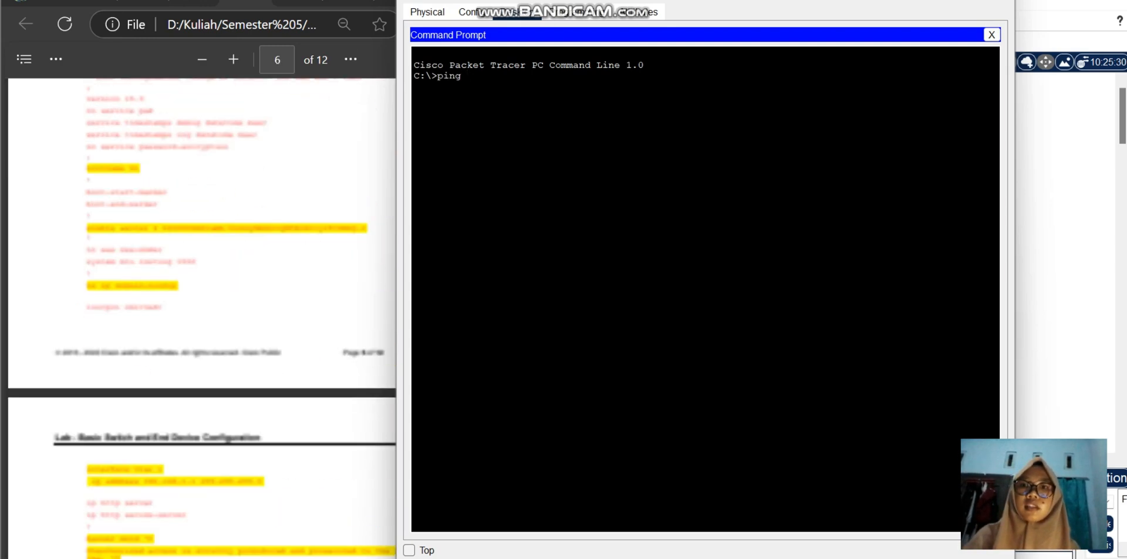
pyautogui.scroll(20, 202, 316)
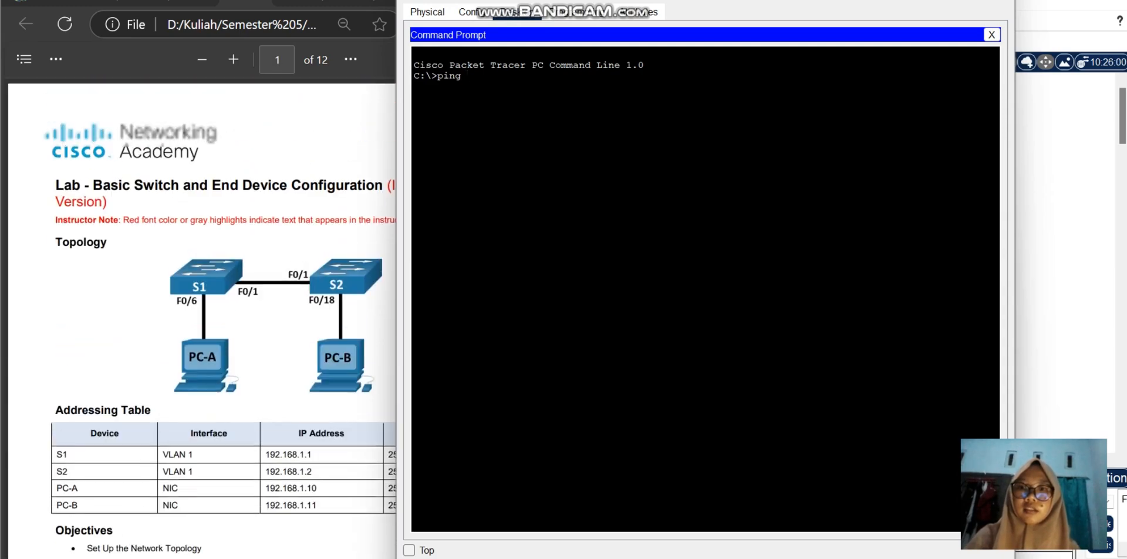
pyautogui.scroll(3, 202, 287)
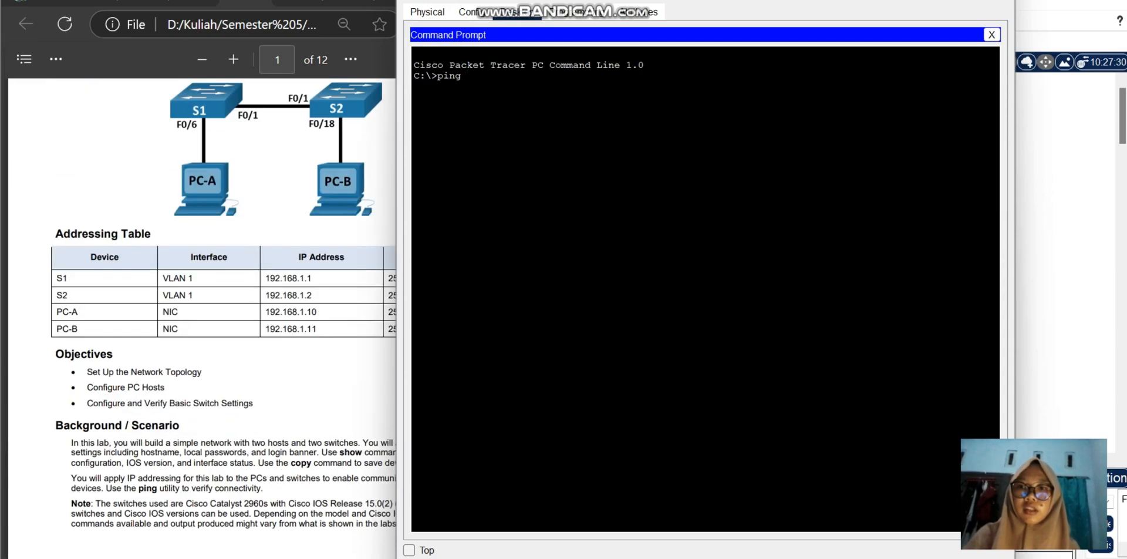
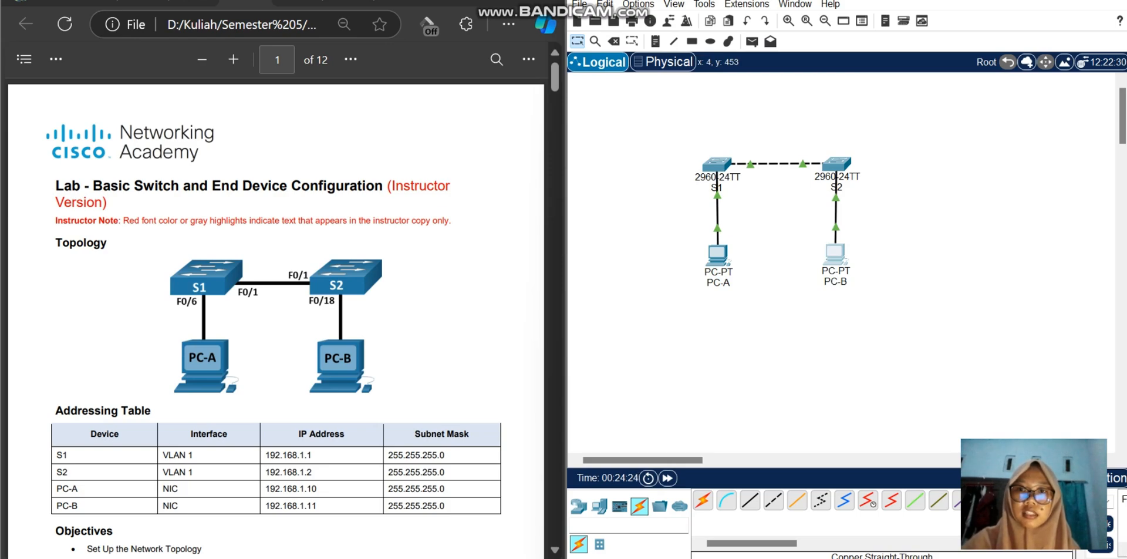
# Step: Find the Reflection Question section on page 8 of the lab guide and highlight the question about FastEthernet ports being up or down
pyautogui.scroll(-20, 276, 316)
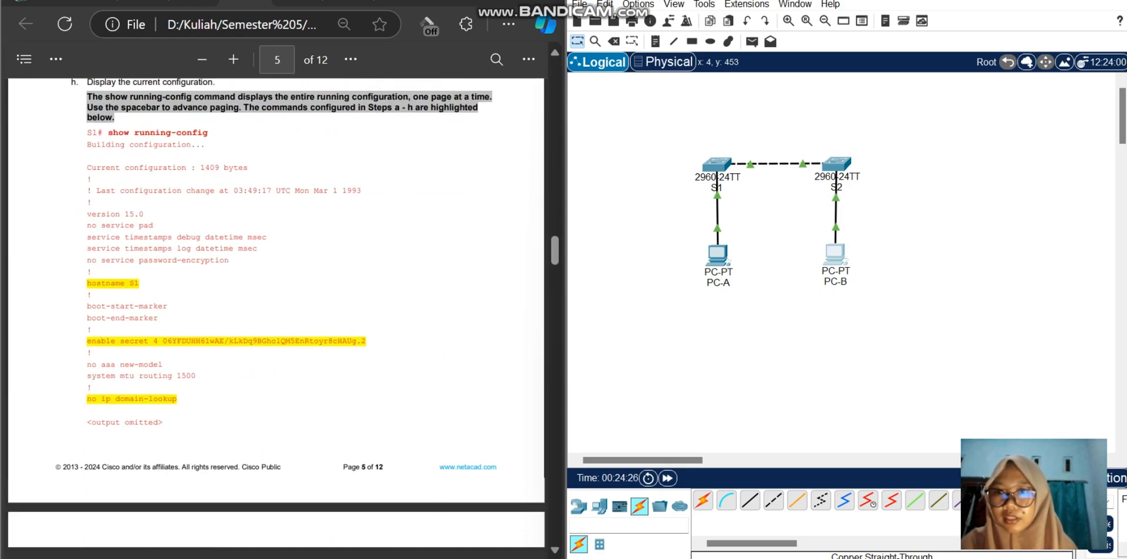
pyautogui.scroll(-12, 276, 317)
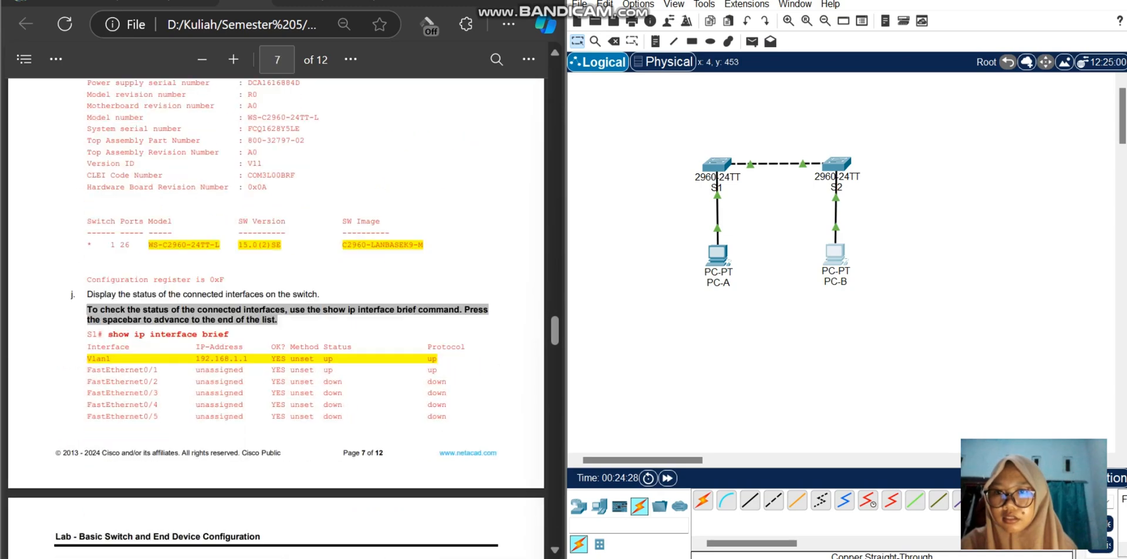
pyautogui.scroll(-10, 276, 317)
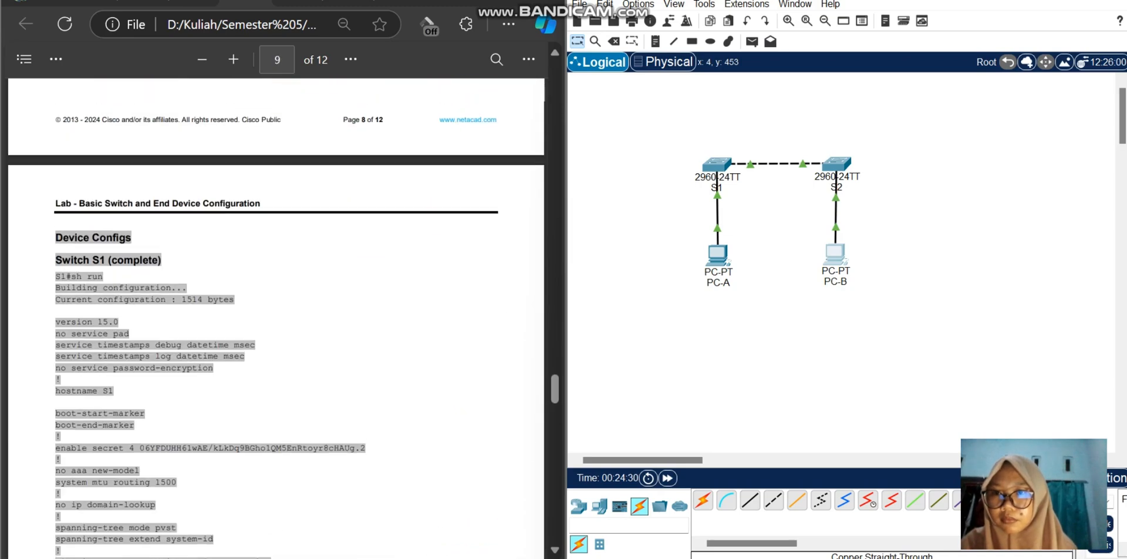
pyautogui.scroll(4, 276, 317)
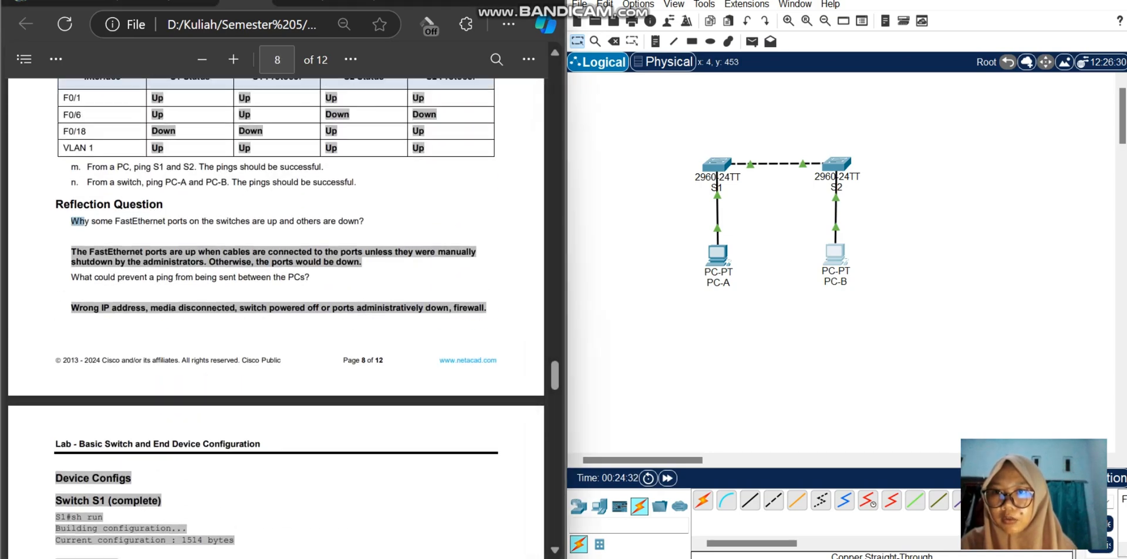
pyautogui.moveTo(83, 221); pyautogui.dragTo(355, 223)
pyautogui.click(355, 232)
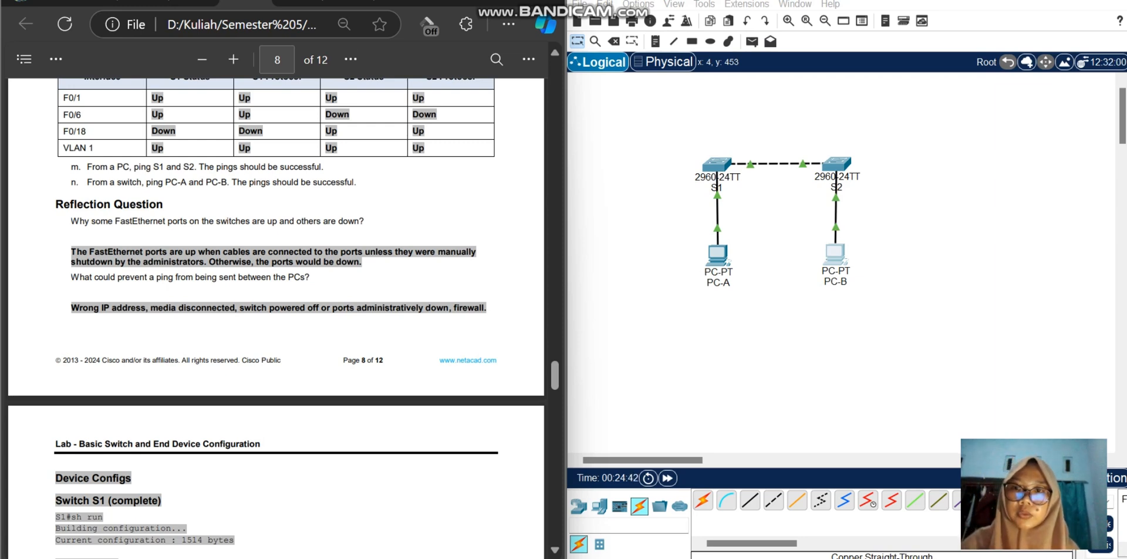
pyautogui.moveTo(71, 221); pyautogui.dragTo(365, 221)
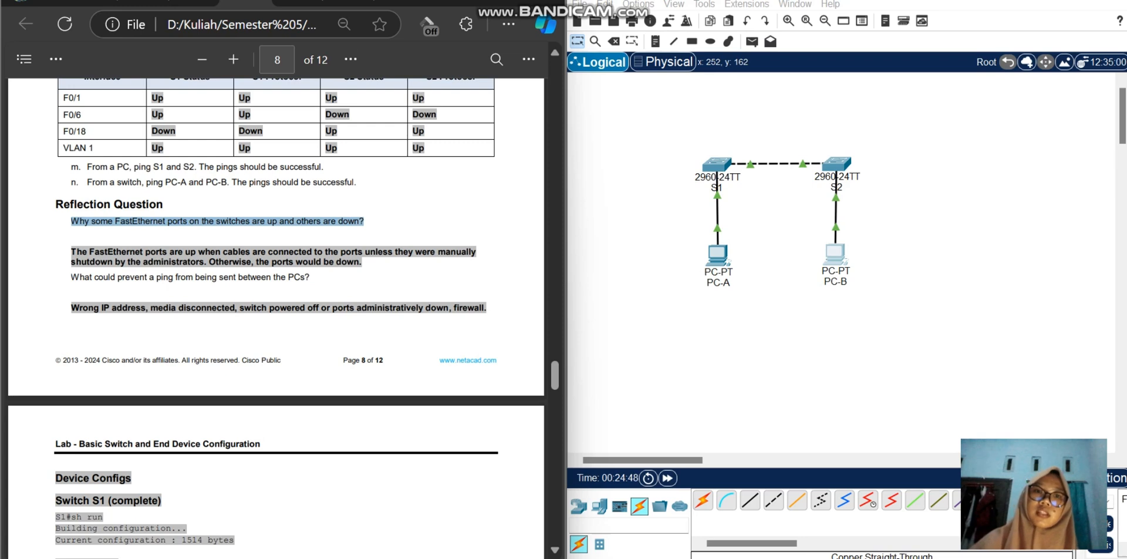
# Step: Open S1's command line, examine the FastEthernet rows of the interface status list around ports 0/2 and 0/6, and close the window
pyautogui.click(716, 166)
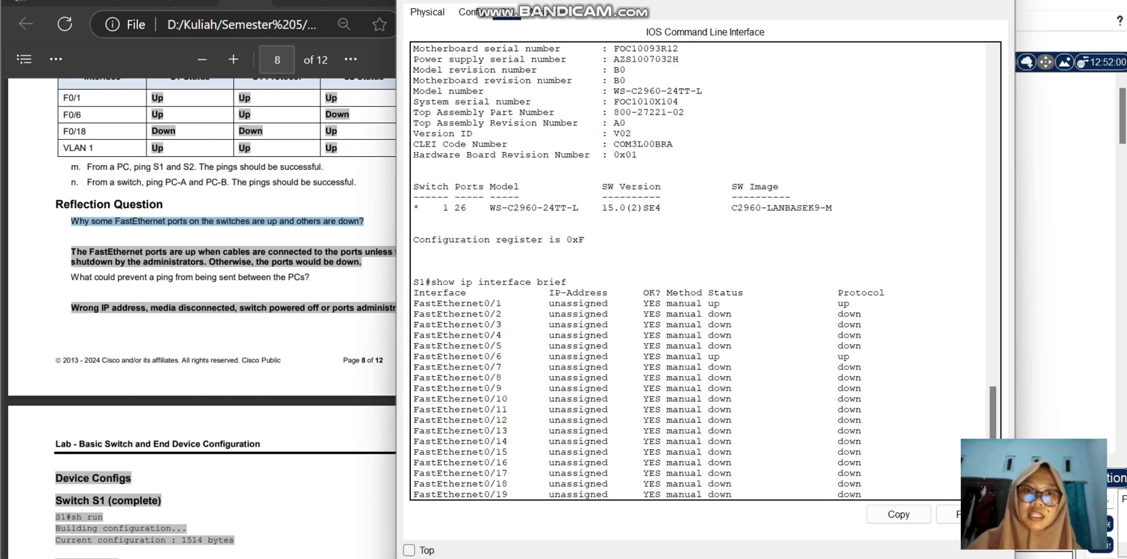
pyautogui.moveTo(855, 367); pyautogui.dragTo(491, 346)
pyautogui.click(490, 357)
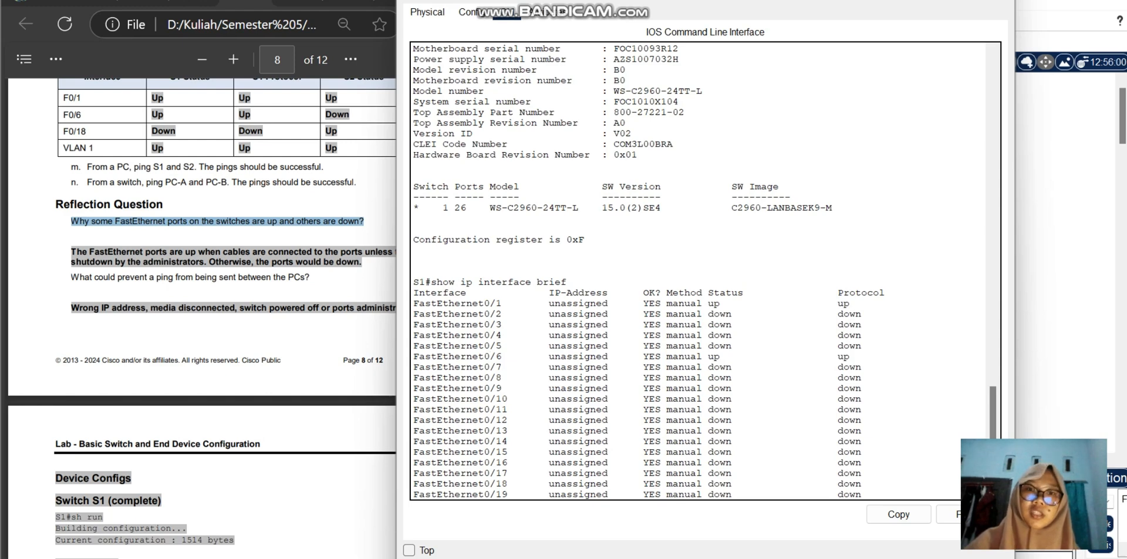
pyautogui.moveTo(868, 324); pyautogui.dragTo(413, 314)
pyautogui.click(413, 314)
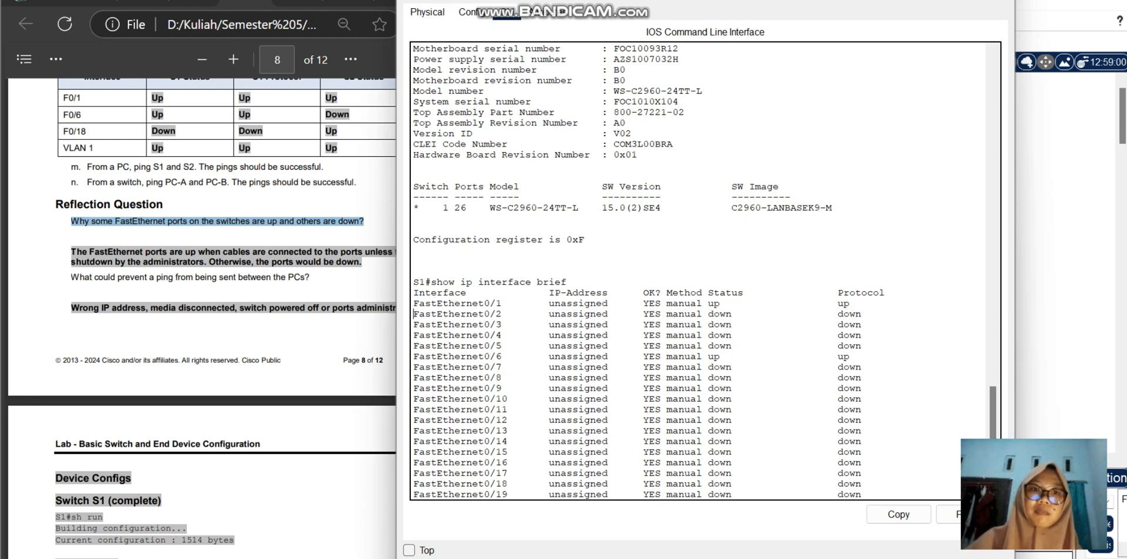
pyautogui.scroll(-1, 698, 270)
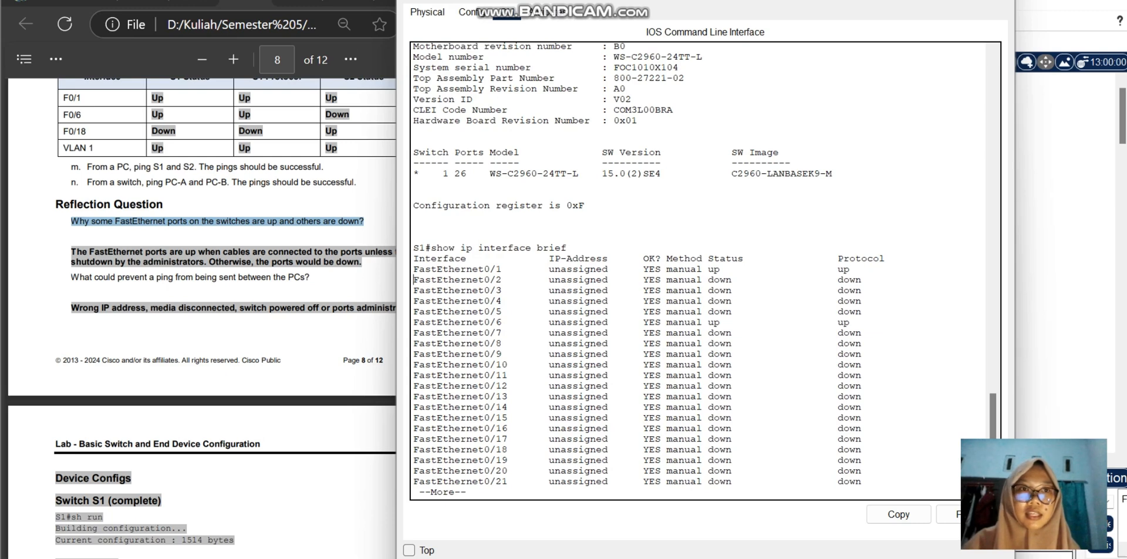
pyautogui.click(998, 0)
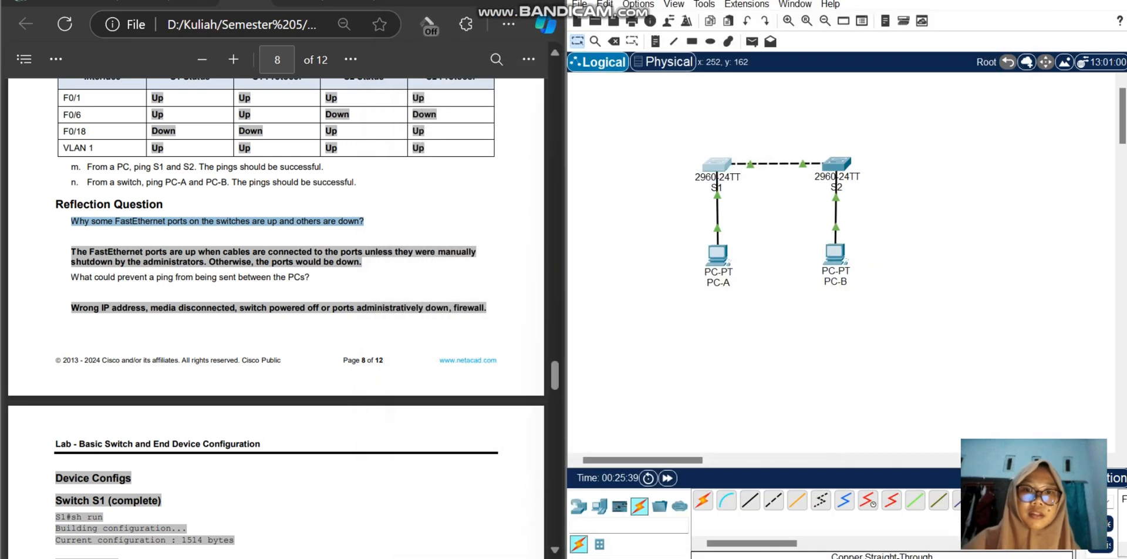
# Step: Highlight and read the lab guide's second reflection question, about what could prevent a ping between the PCs, and its answer
pyautogui.scroll(-2, 276, 235)
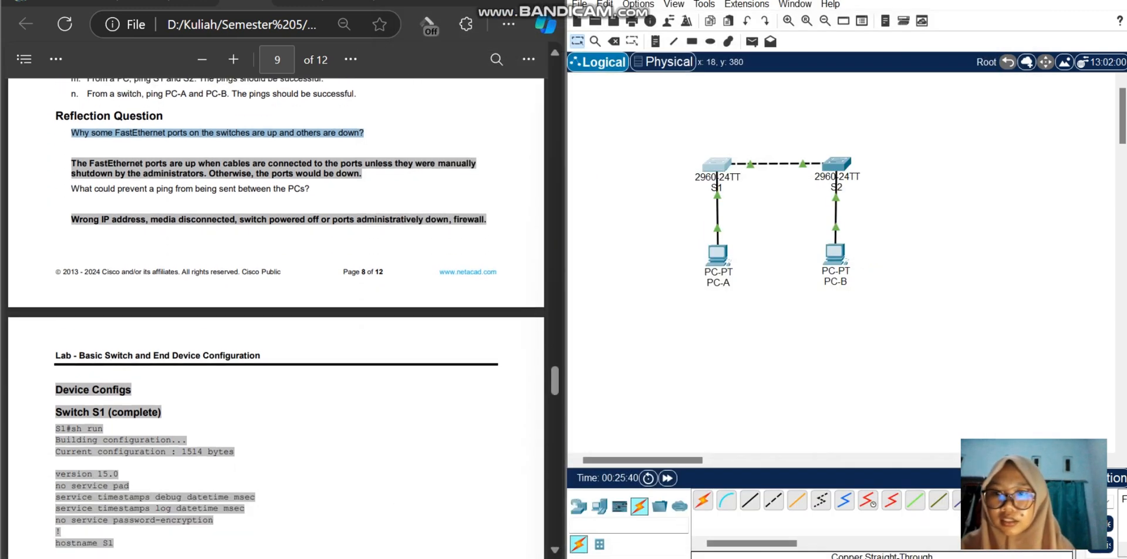
pyautogui.click(375, 147)
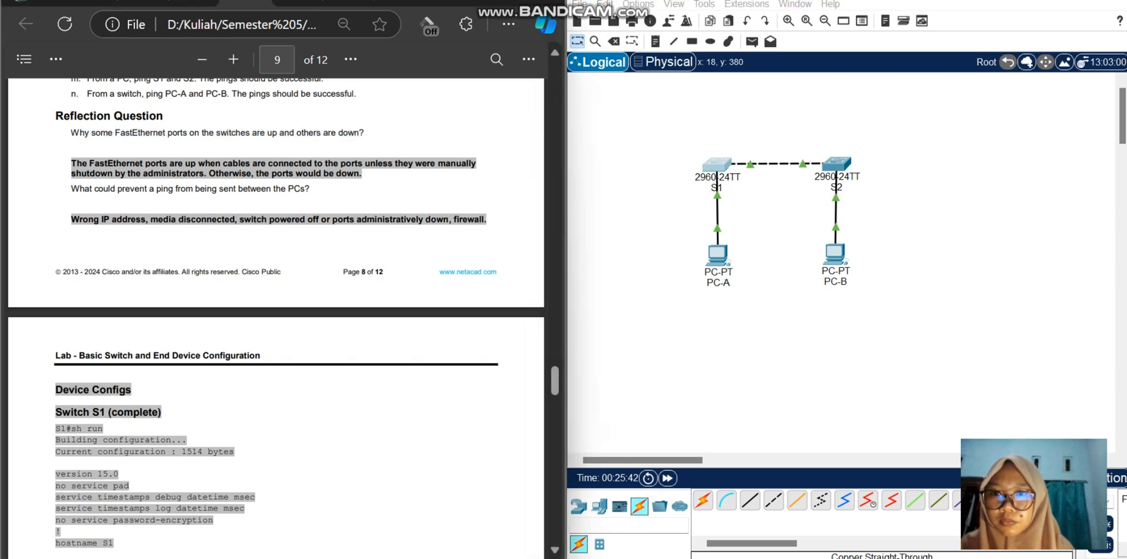
pyautogui.moveTo(78, 188); pyautogui.dragTo(305, 188)
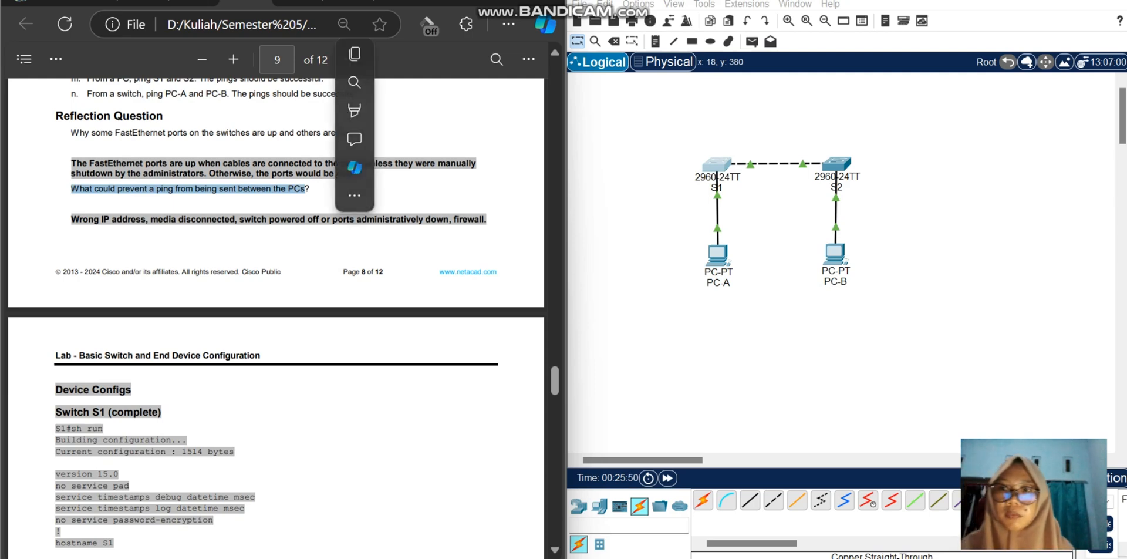
pyautogui.click(386, 187)
pyautogui.scroll(-2, 276, 311)
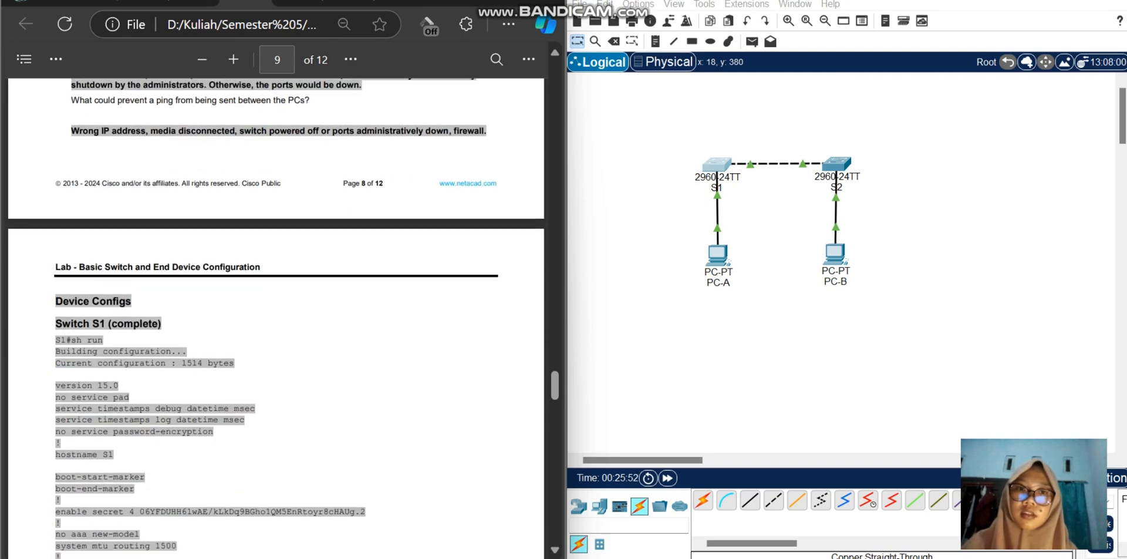
pyautogui.scroll(-4, 276, 316)
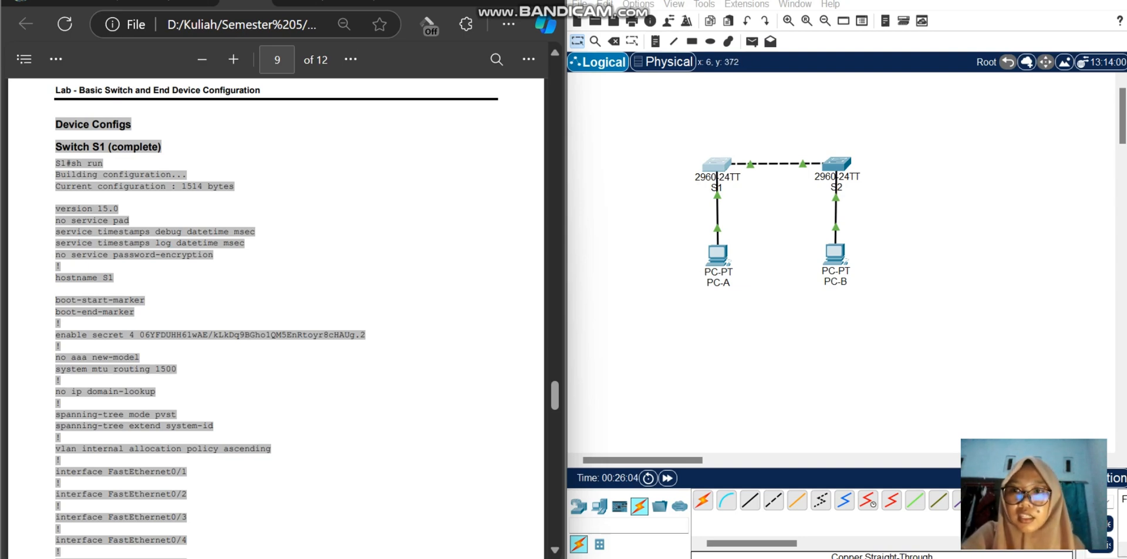
pyautogui.scroll(3, 276, 317)
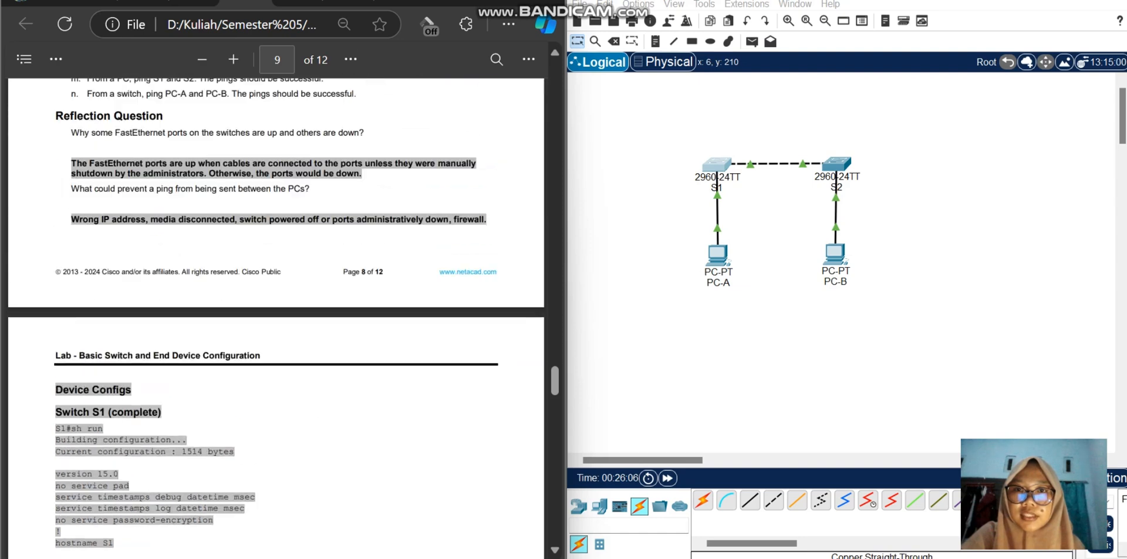
# Step: Return to the addressing table on page 1 of the lab guide and highlight S1's IP address
pyautogui.moveTo(554, 380); pyautogui.dragTo(554, 77)
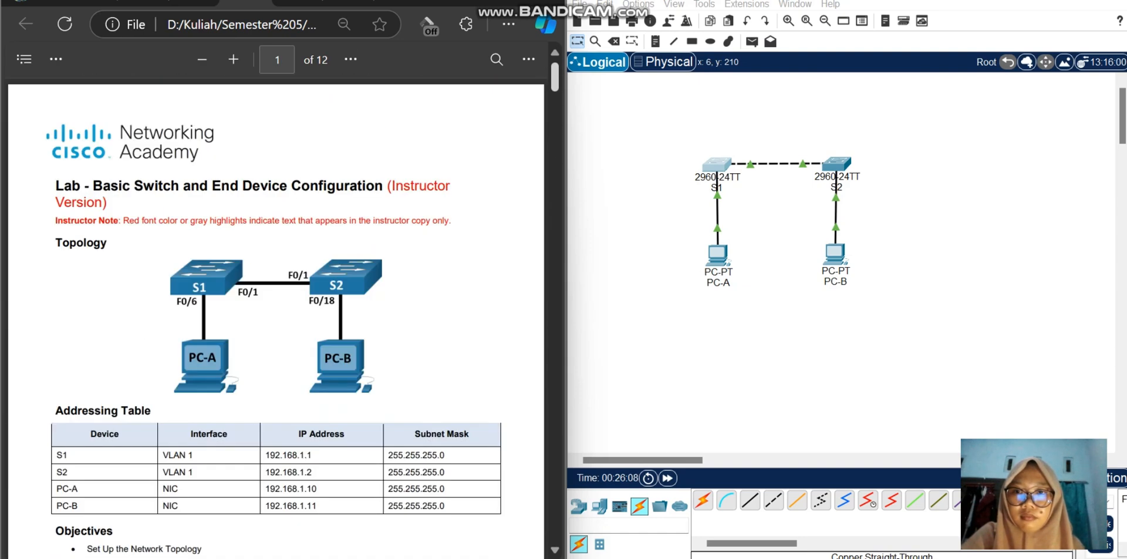
pyautogui.moveTo(270, 455); pyautogui.dragTo(317, 488)
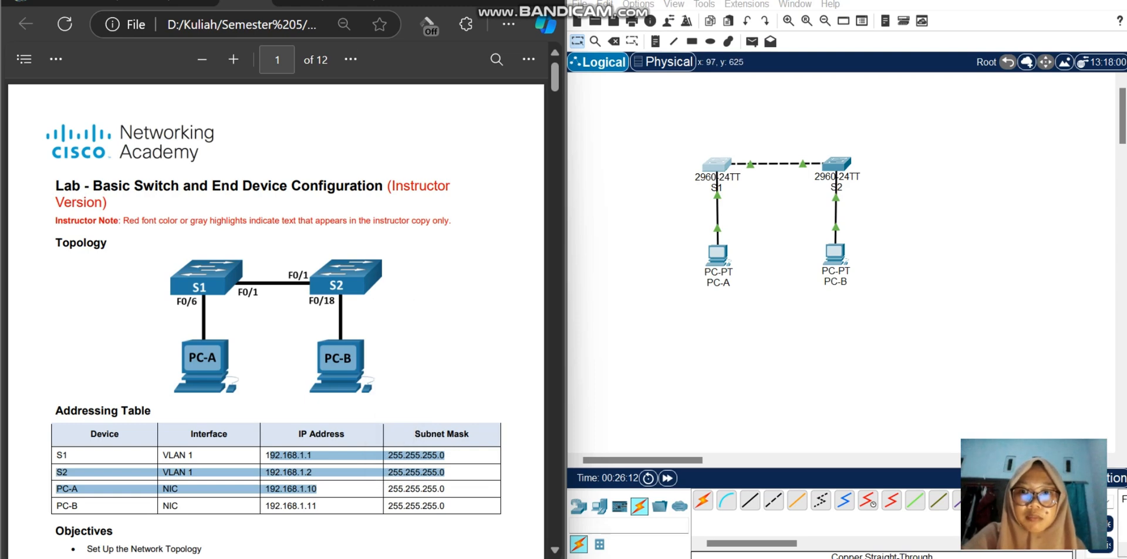
pyautogui.click(319, 481)
pyautogui.moveTo(313, 456); pyautogui.dragTo(266, 456)
pyautogui.click(314, 456)
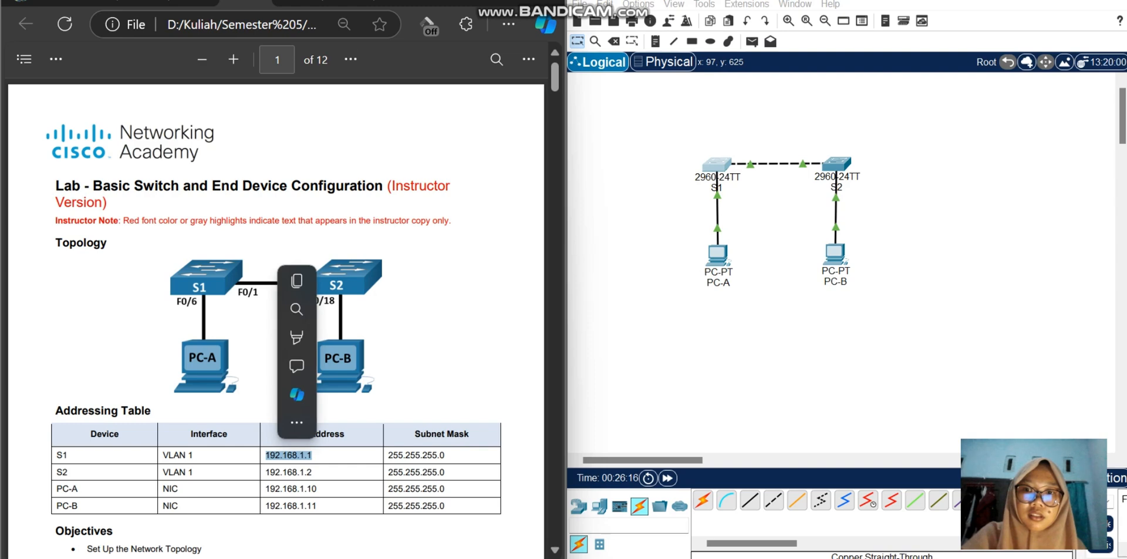
pyautogui.click(319, 456)
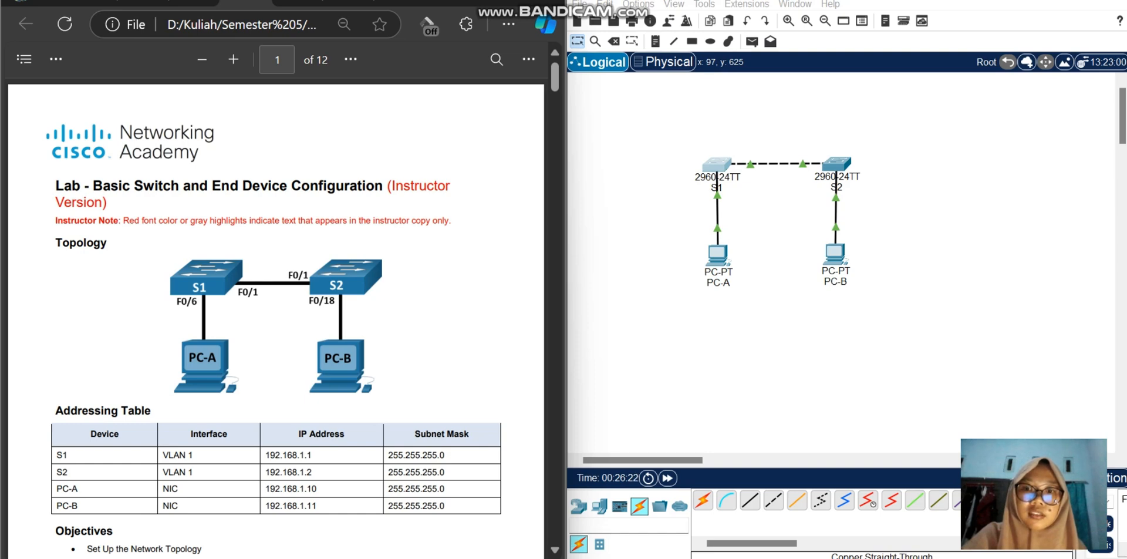
# Step: Review the IP addresses of the switches and PCs in the addressing table, highlighting the rows from S1 to PC-B
pyautogui.moveTo(266, 455); pyautogui.dragTo(313, 488)
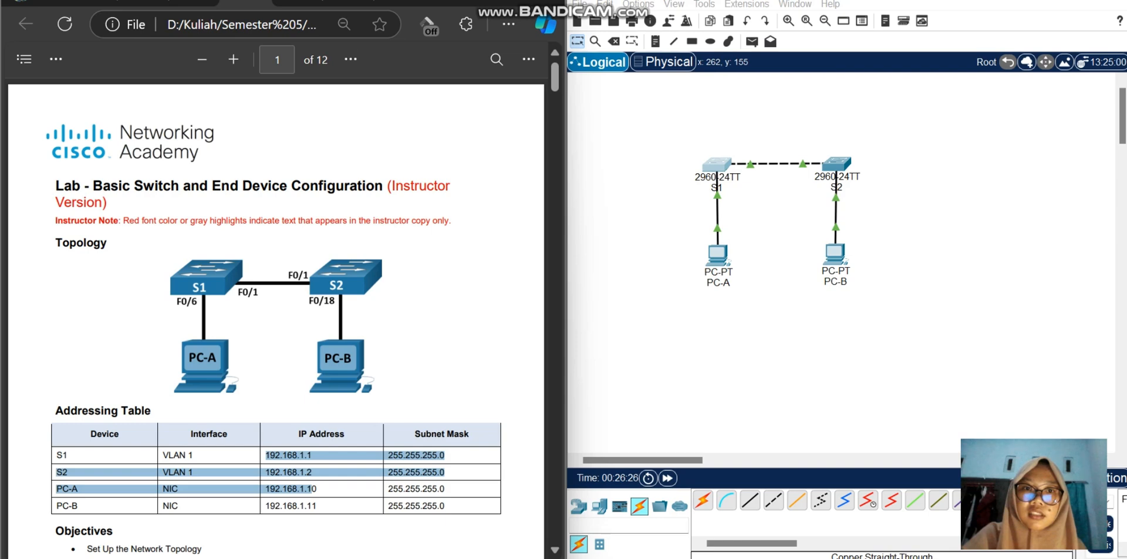
pyautogui.scroll(-3, 276, 317)
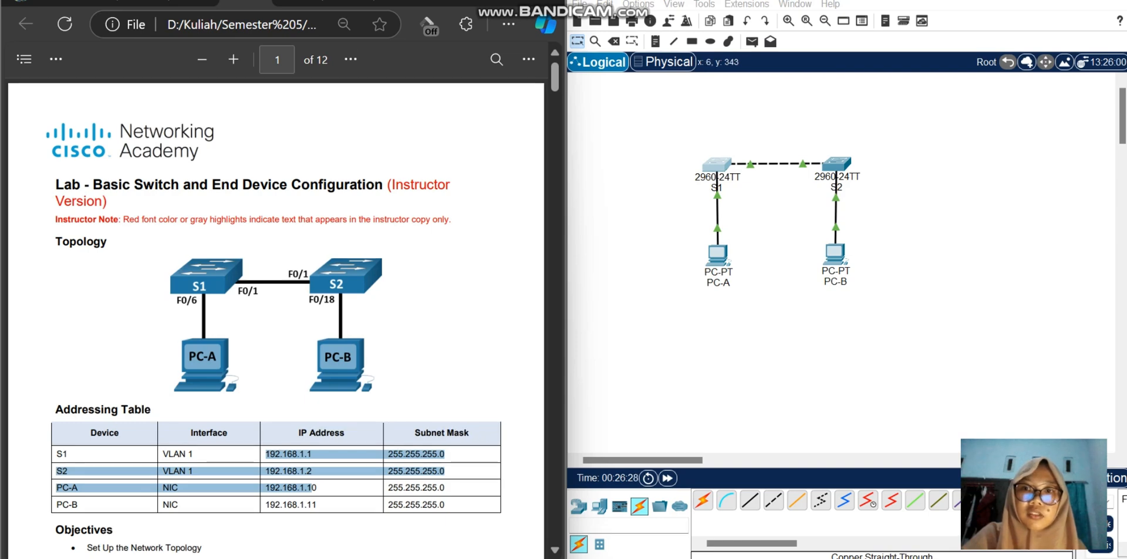
pyautogui.click(312, 400)
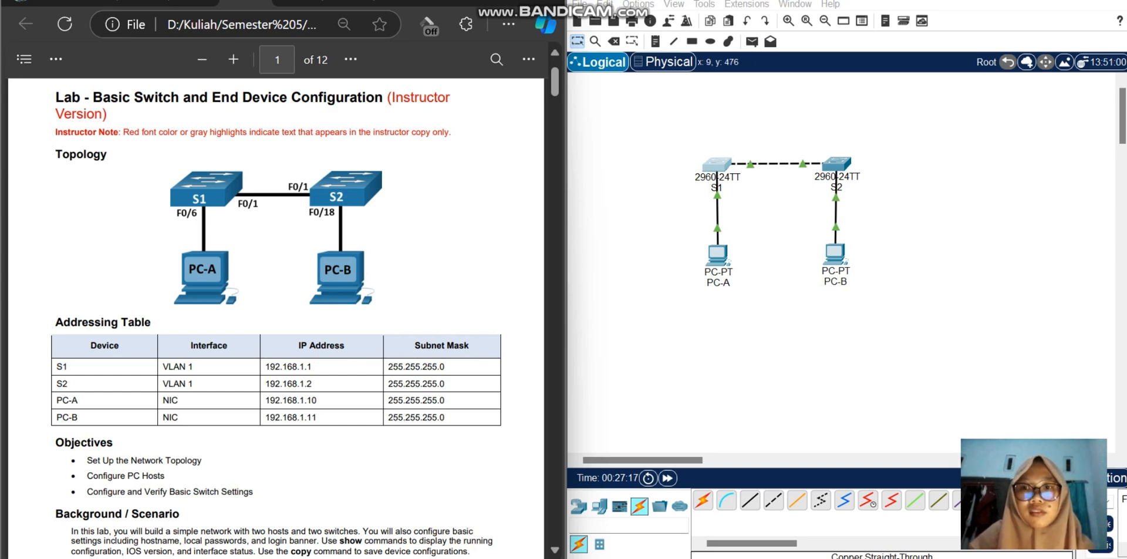
pyautogui.moveTo(297, 345); pyautogui.dragTo(317, 417)
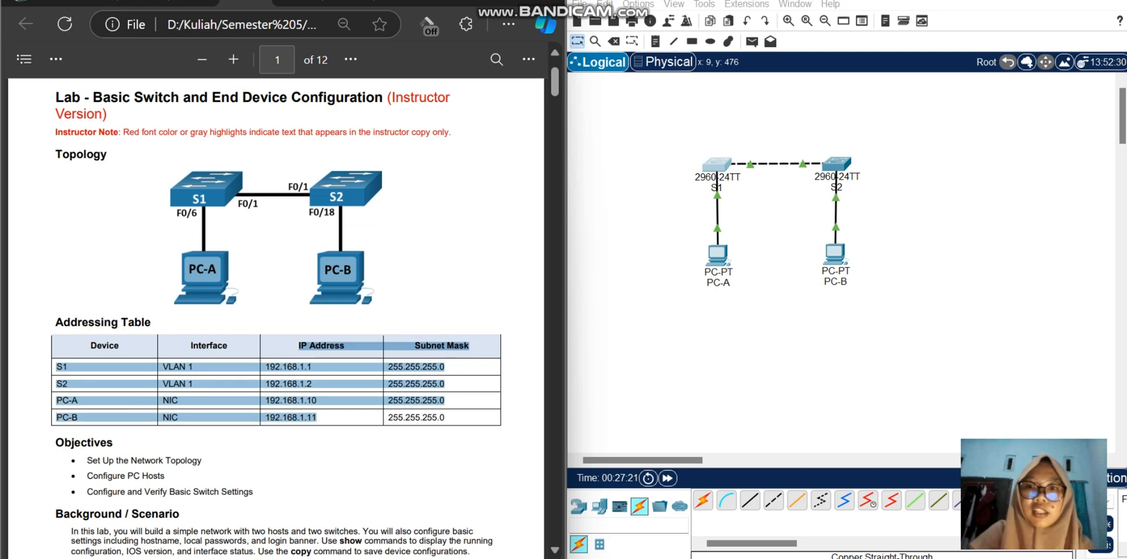
pyautogui.click(328, 416)
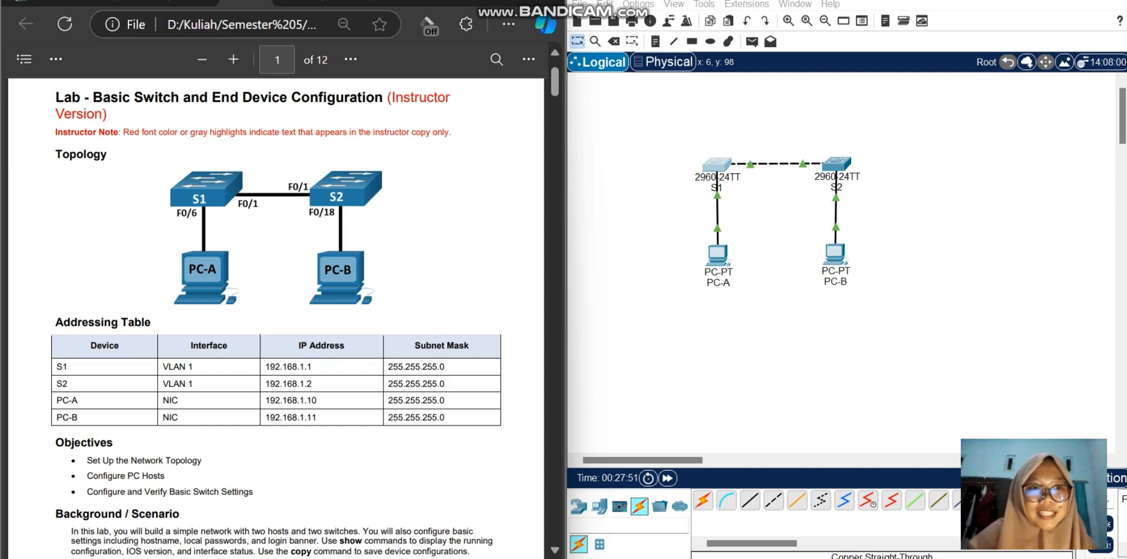
pyautogui.moveTo(565, 267)
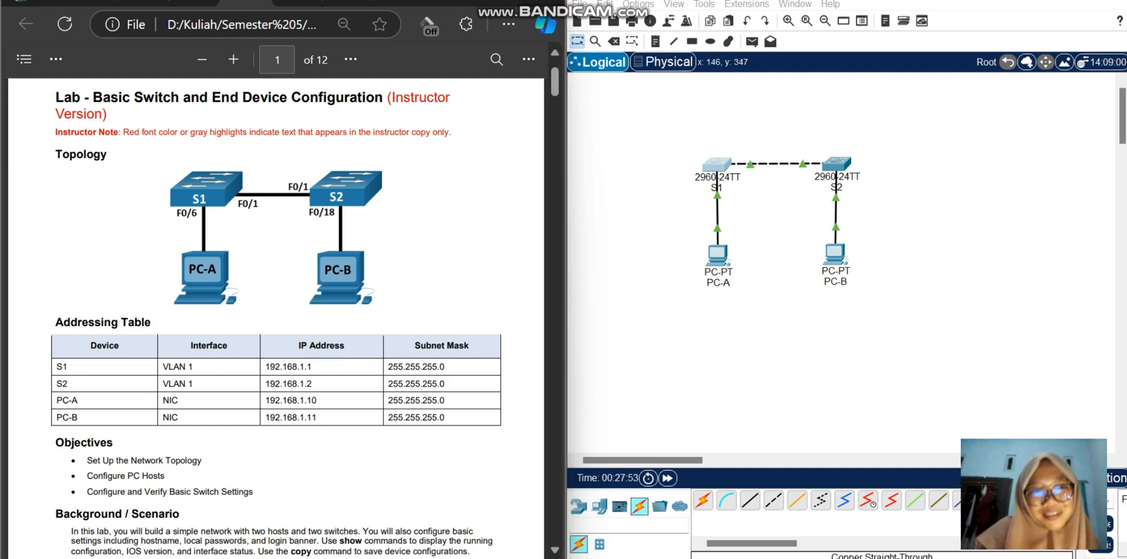